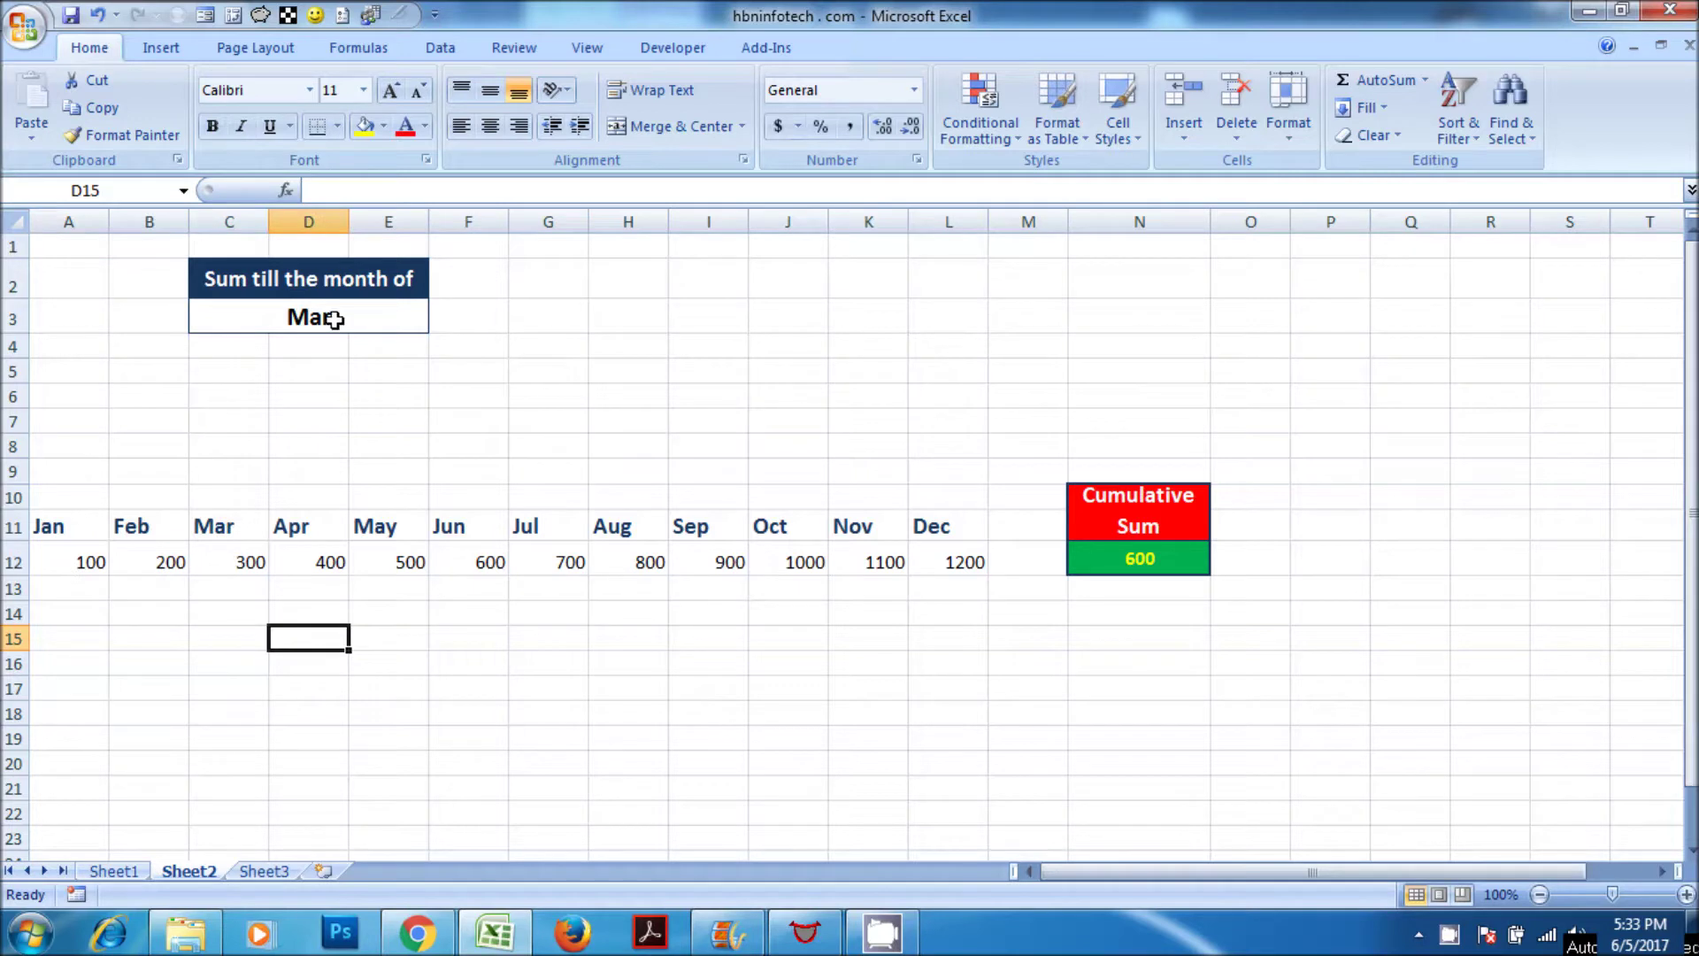
Pick Jul in the C3 drop-down and check the Jan–Jul values total 2800
{"action": "left_click", "coordinate": [440, 321]}
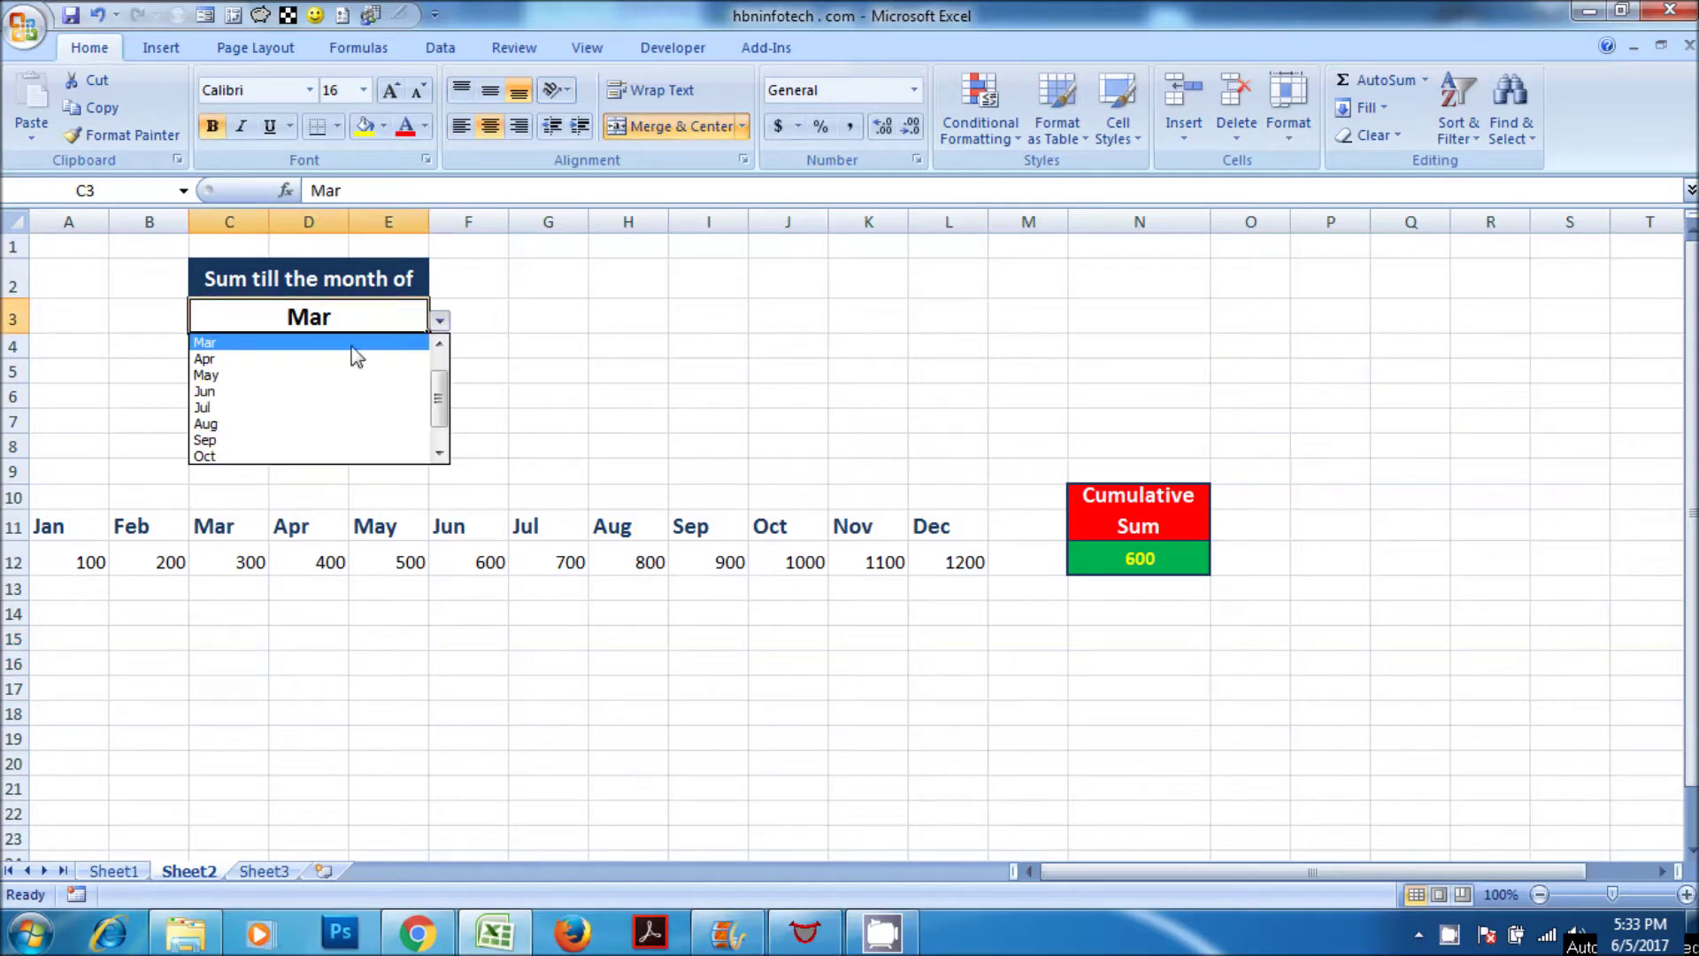
{"action": "left_click", "coordinate": [302, 408]}
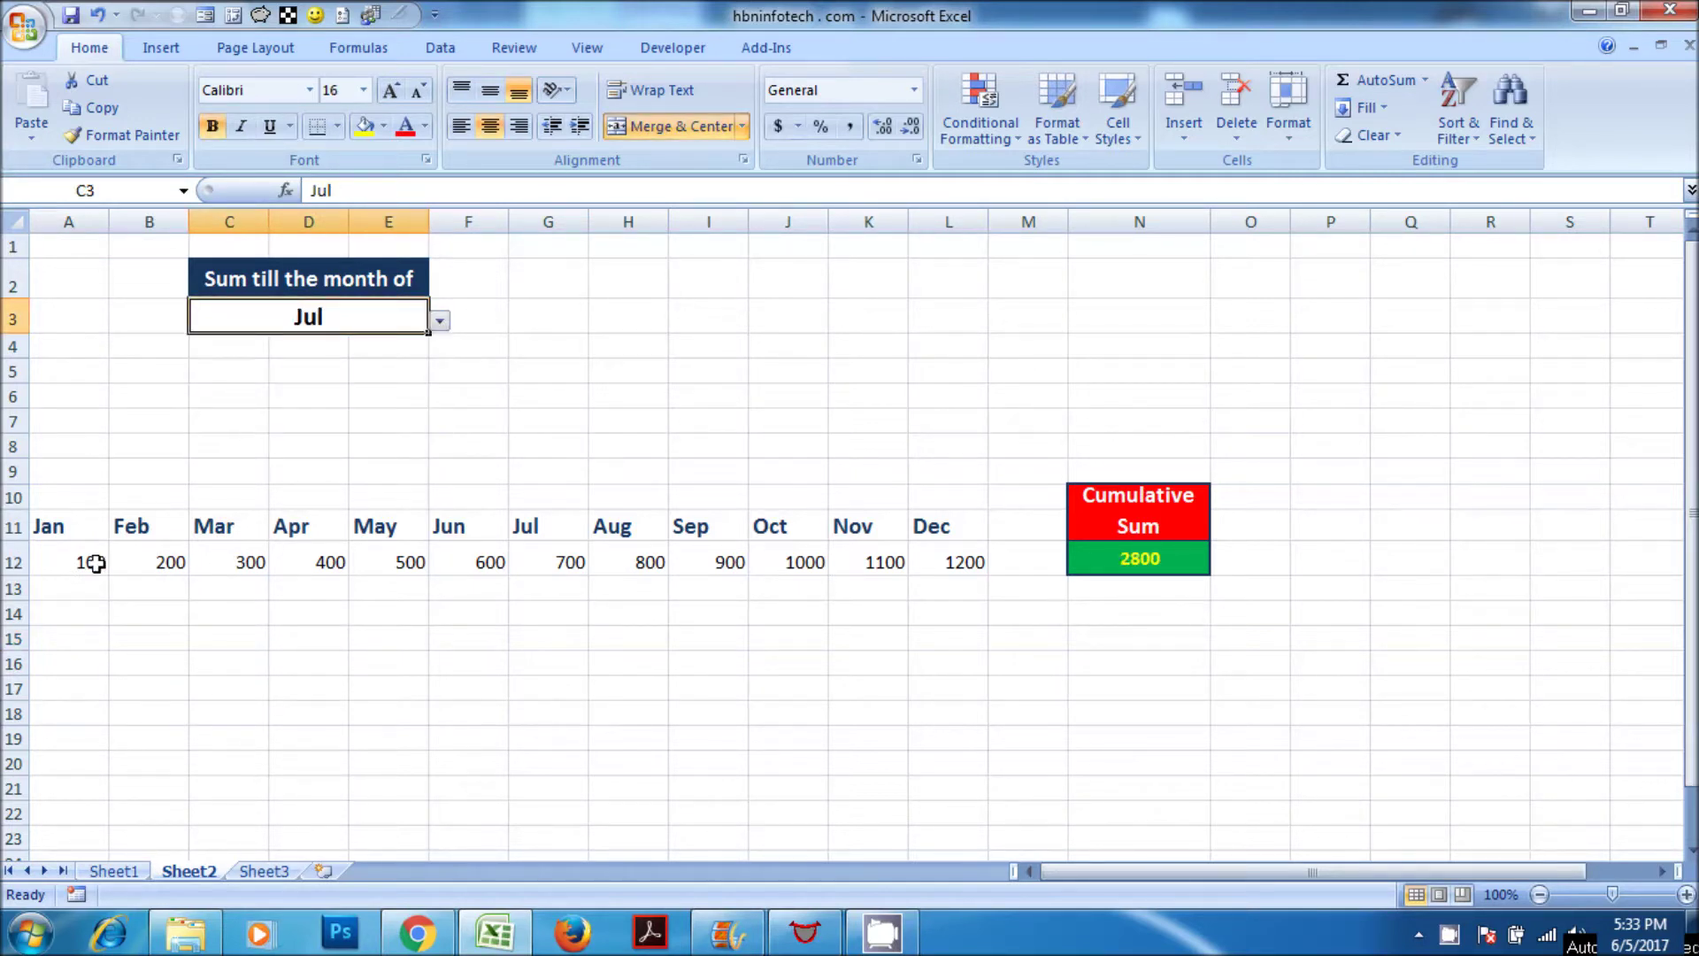
{"action": "left_click_drag", "start_coordinate": [95, 563], "coordinate": [529, 559]}
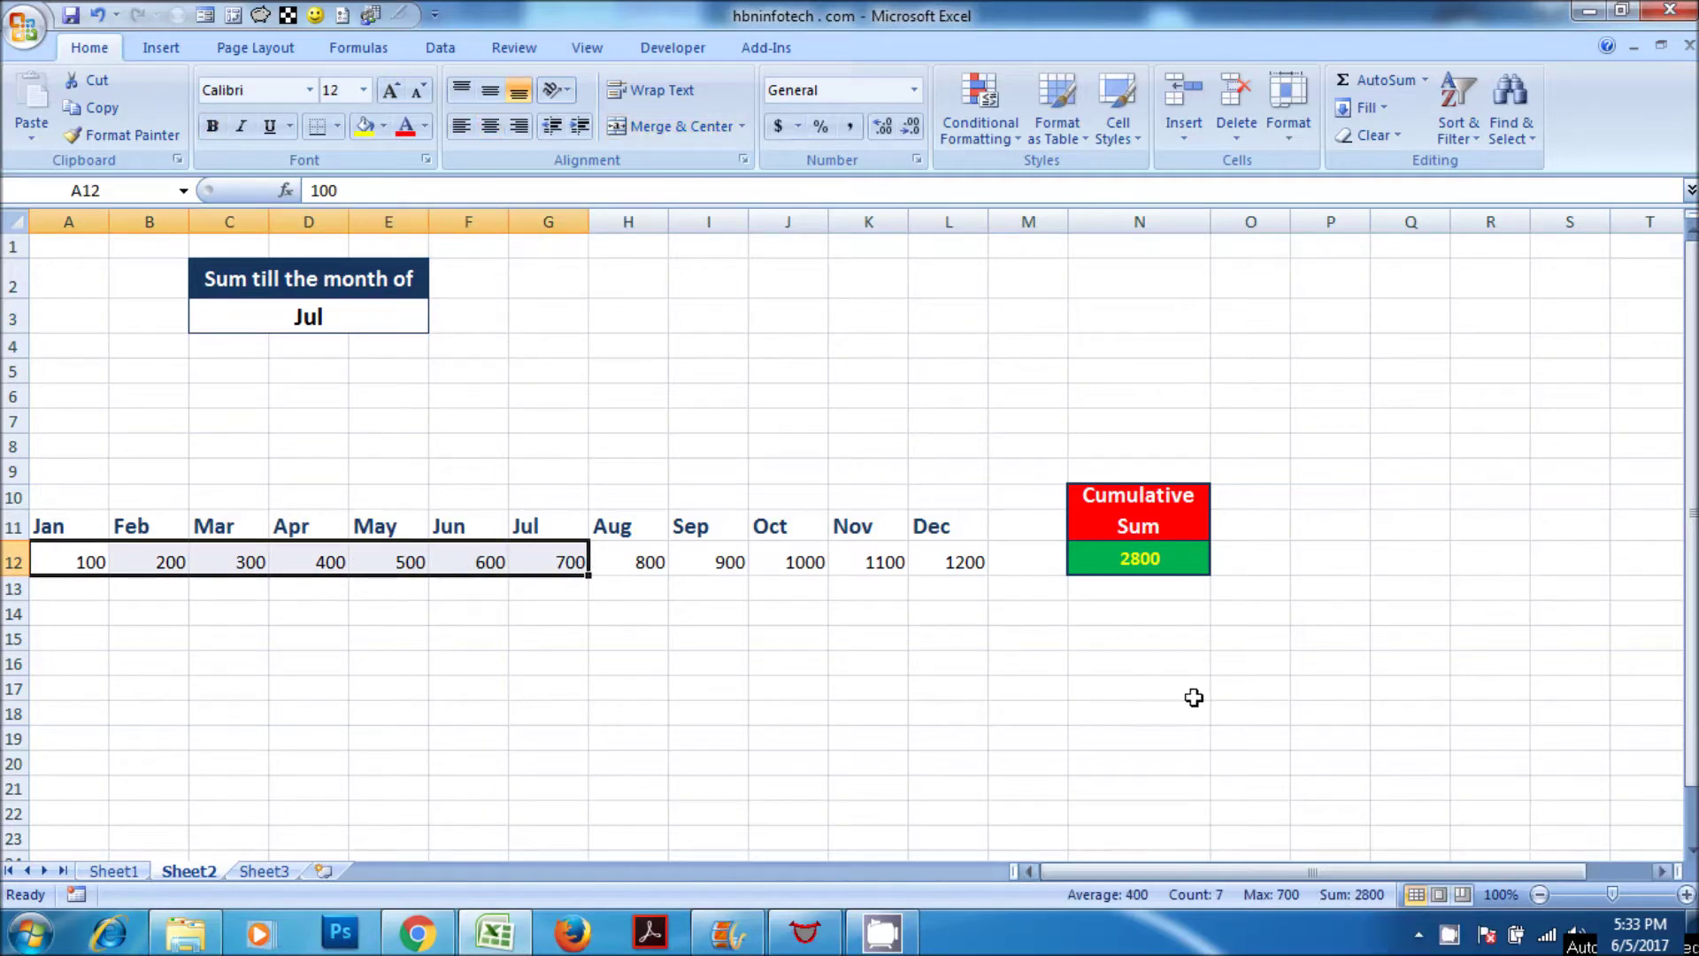
{"action": "left_click", "coordinate": [1180, 558]}
{"action": "left_click", "coordinate": [981, 660]}
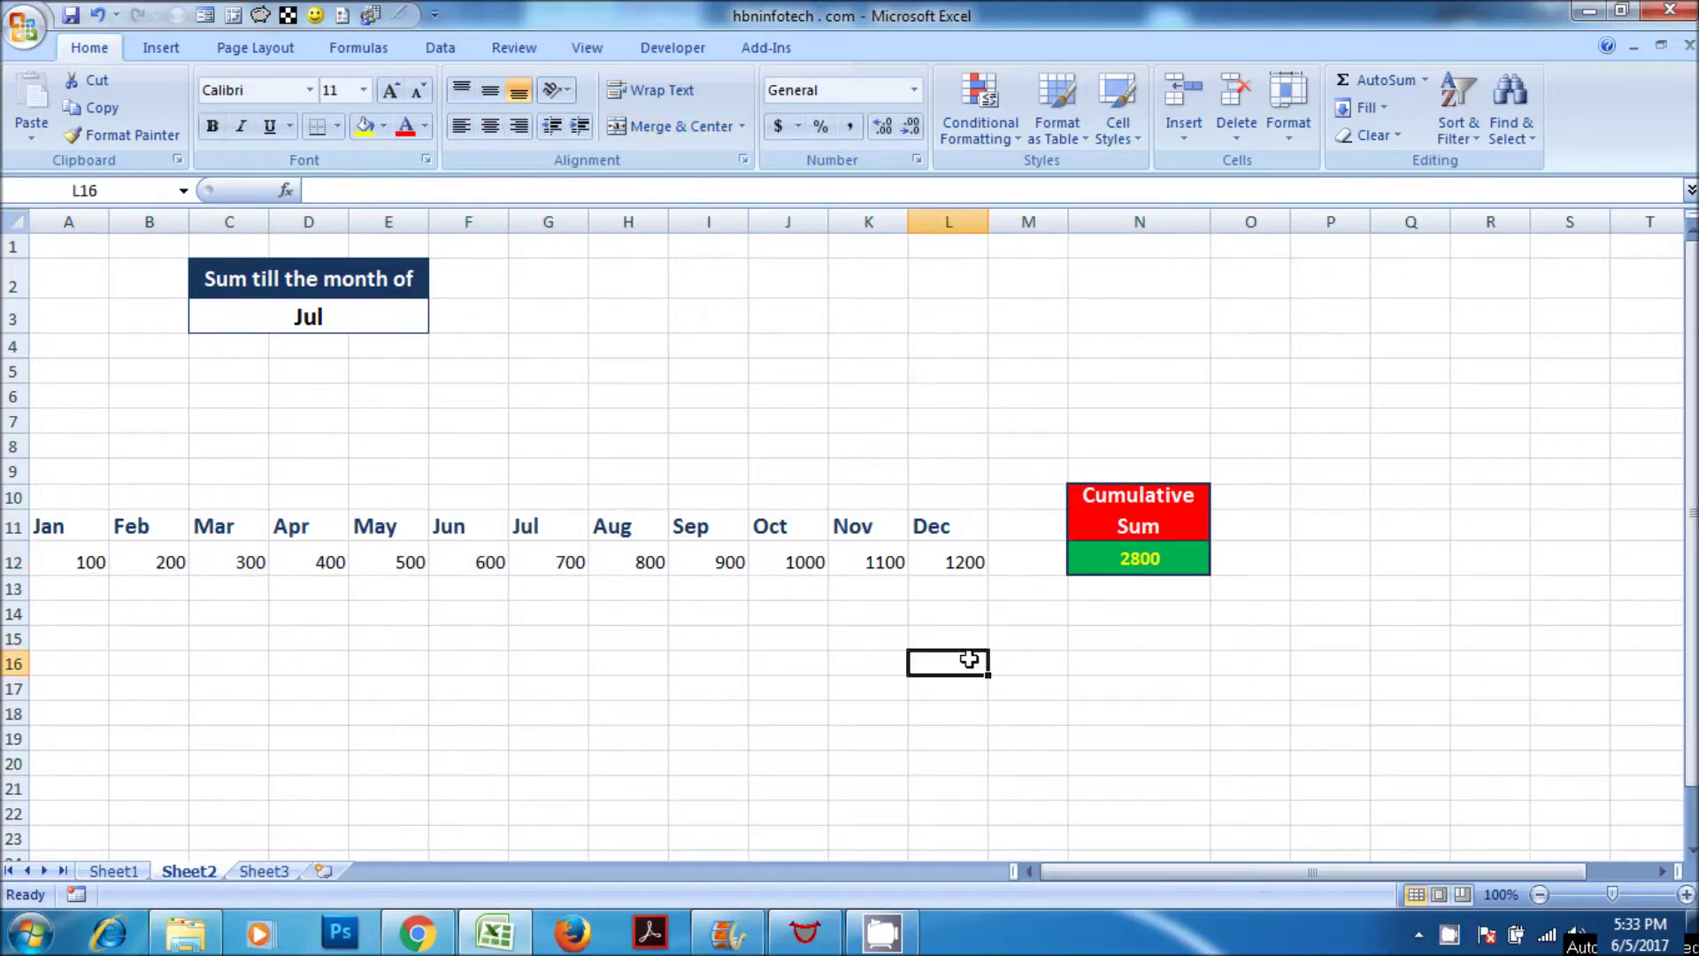
Switch C3 to Aug and confirm the Cumulative Sum reads 3600
{"action": "left_click", "coordinate": [343, 321]}
{"action": "left_click", "coordinate": [440, 321]}
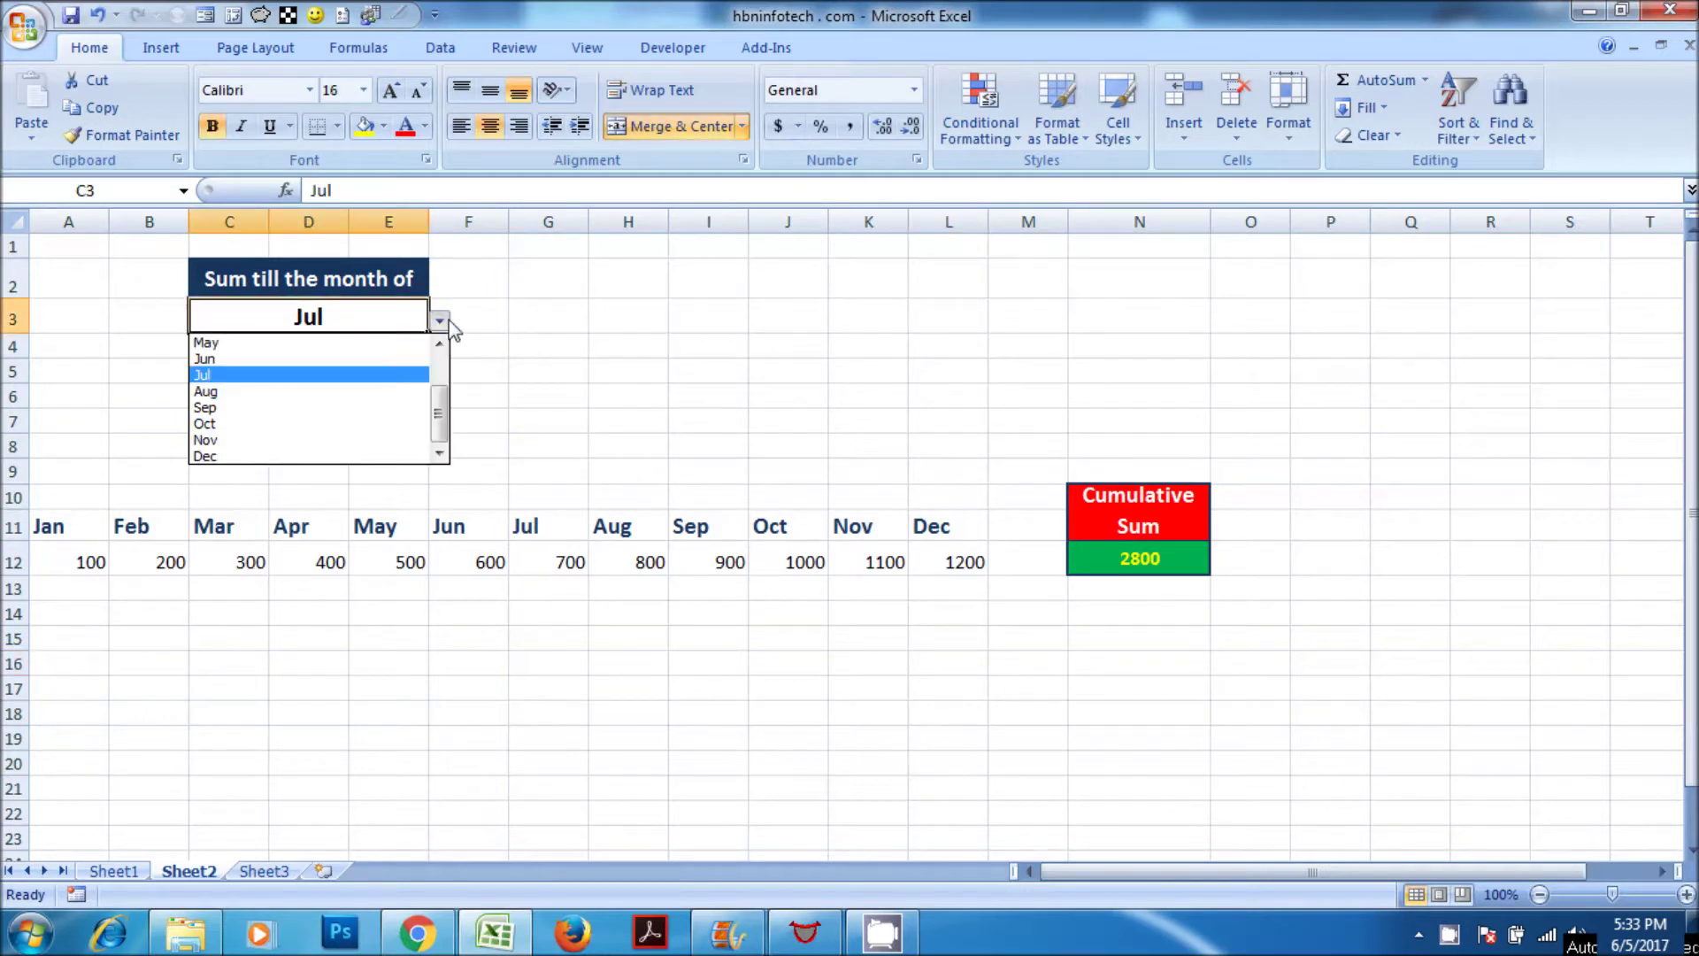
{"action": "left_click", "coordinate": [324, 391]}
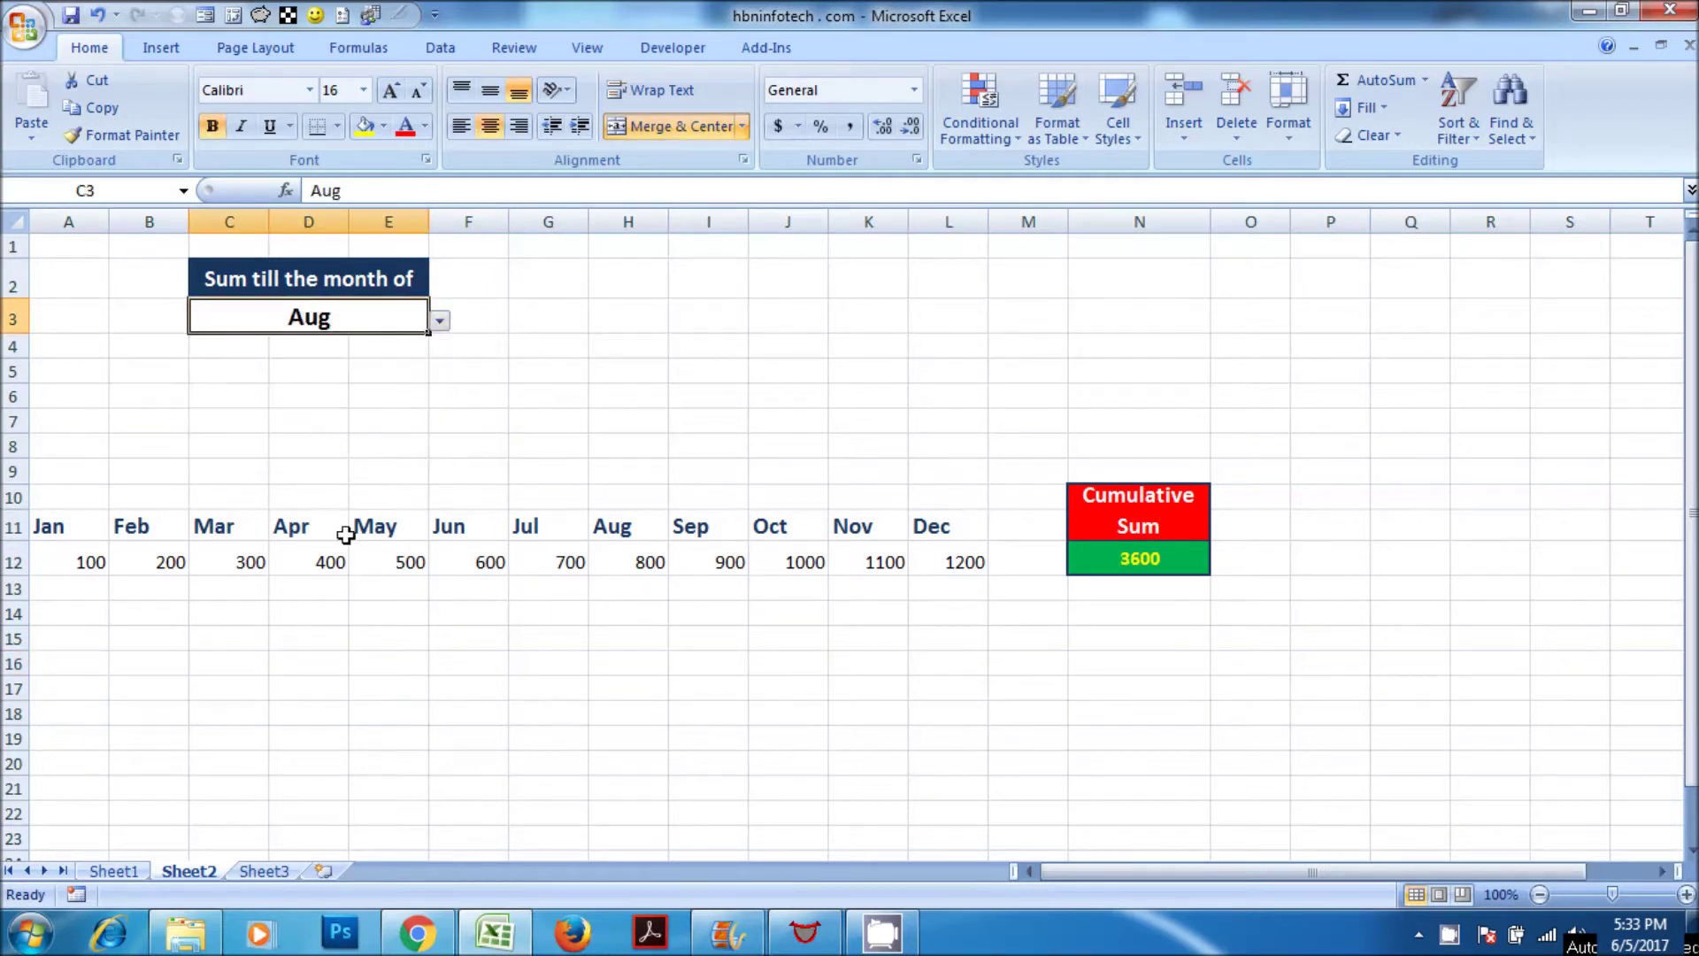
{"action": "left_click_drag", "start_coordinate": [629, 566], "coordinate": [81, 560]}
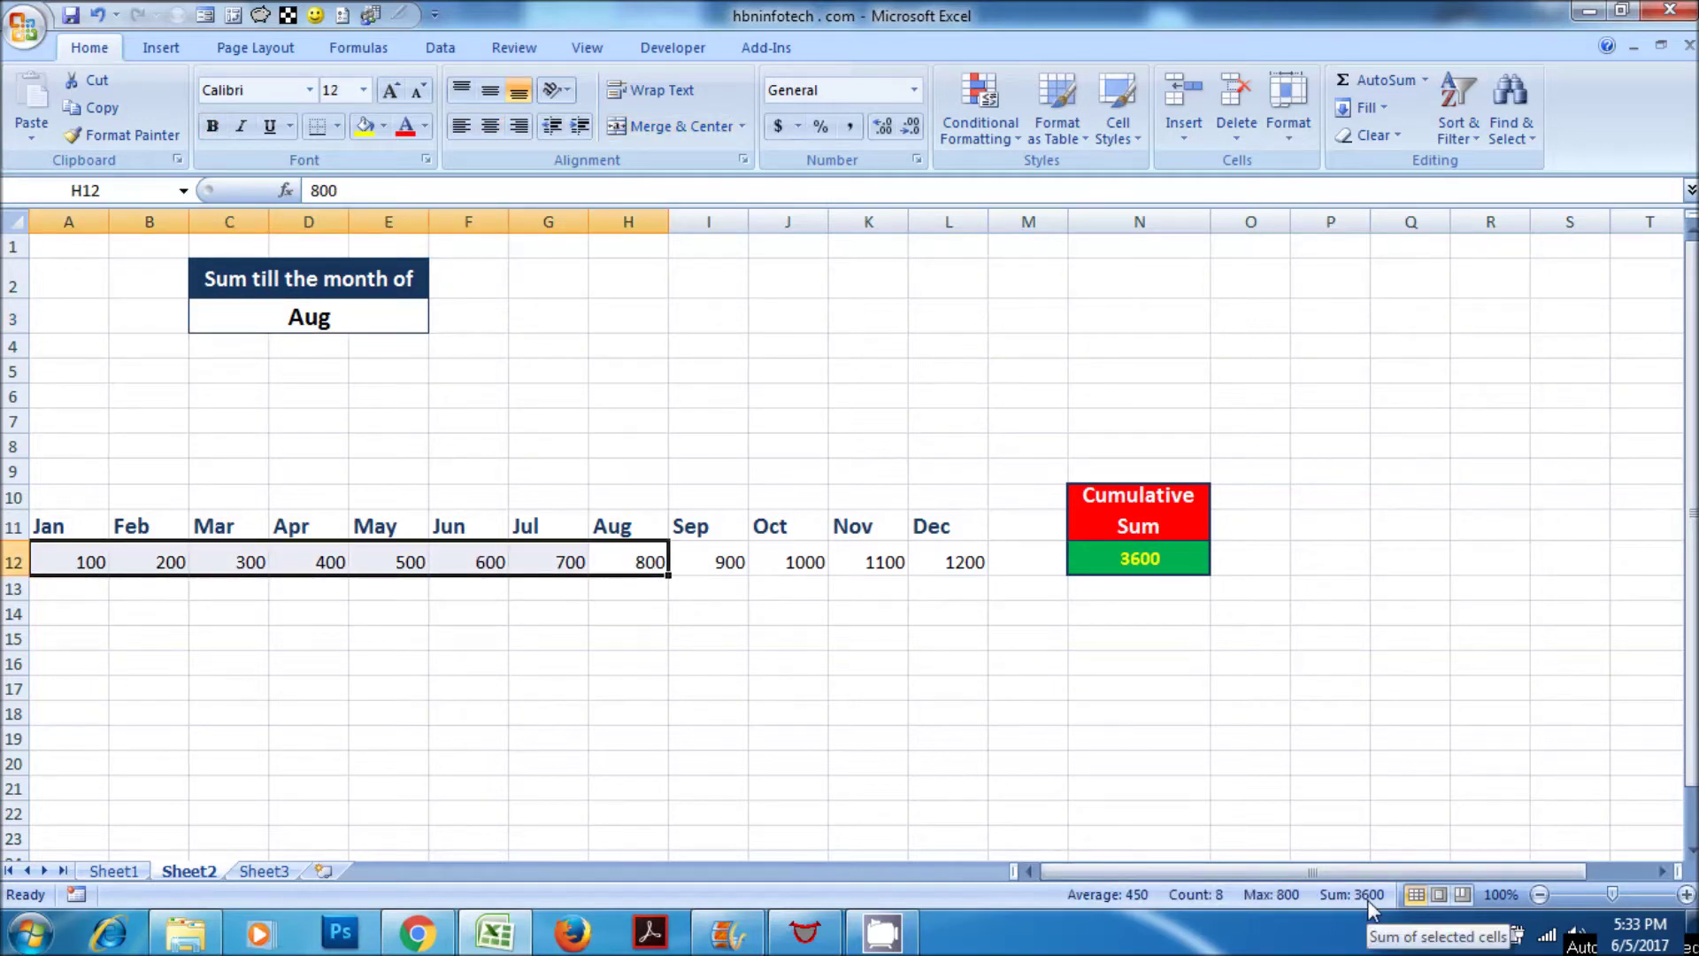
{"action": "left_click", "coordinate": [1145, 559]}
{"action": "left_click", "coordinate": [996, 663]}
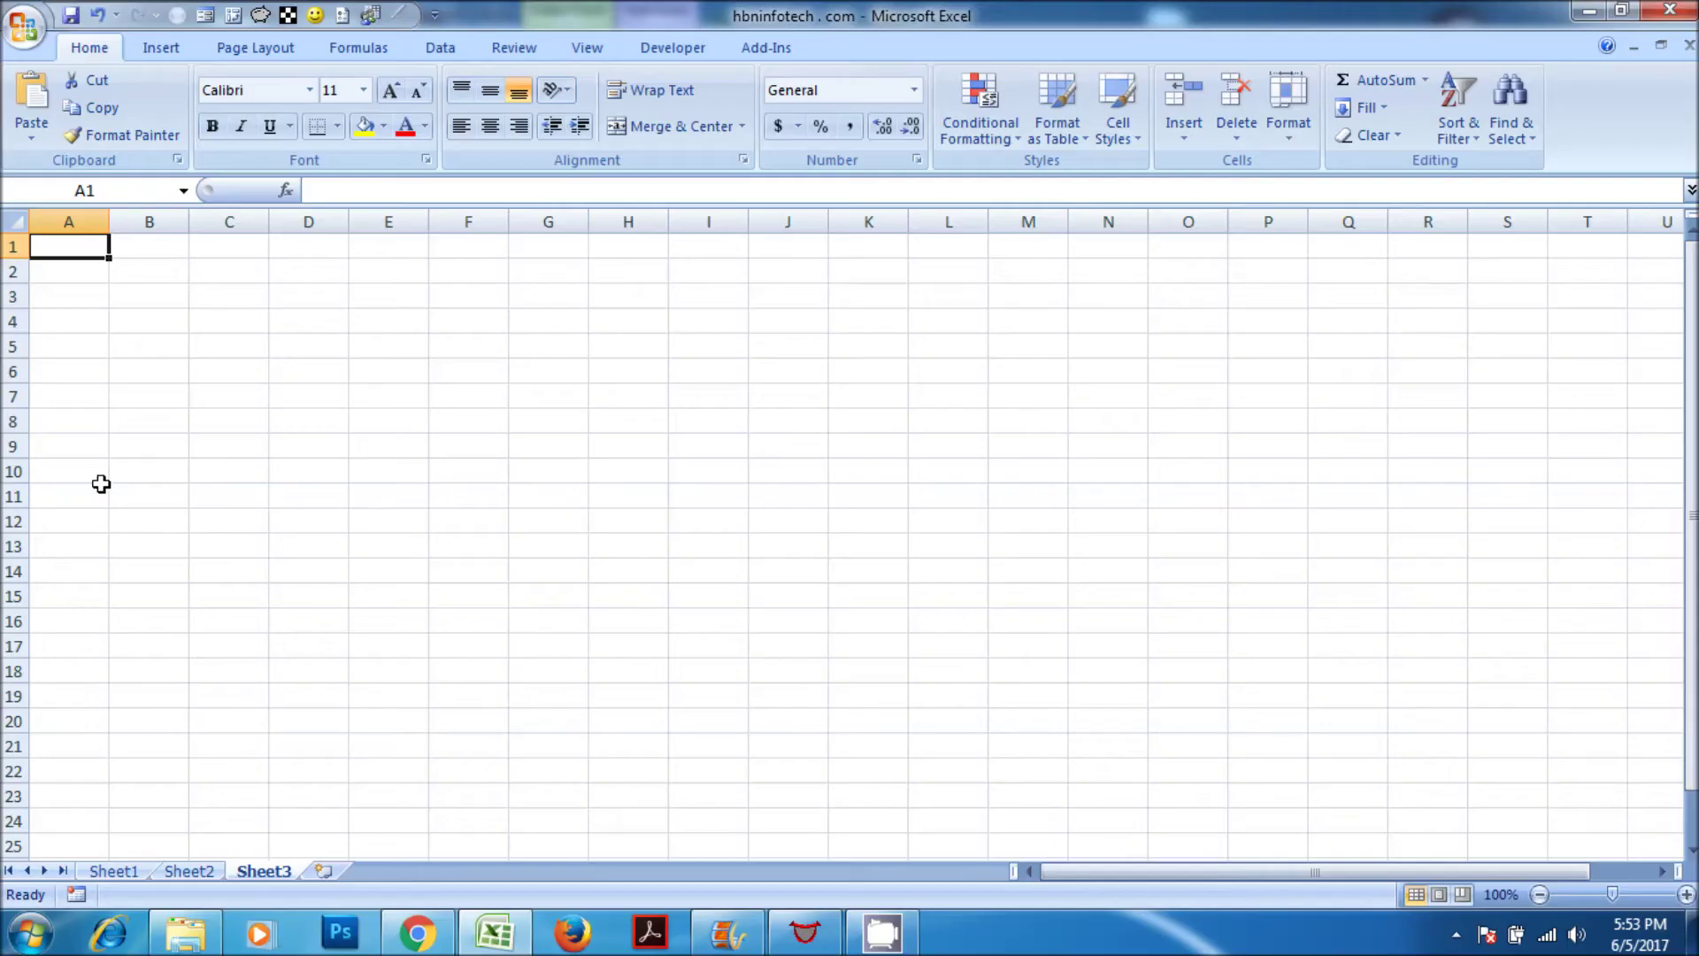
{"action": "left_click", "coordinate": [93, 495]}
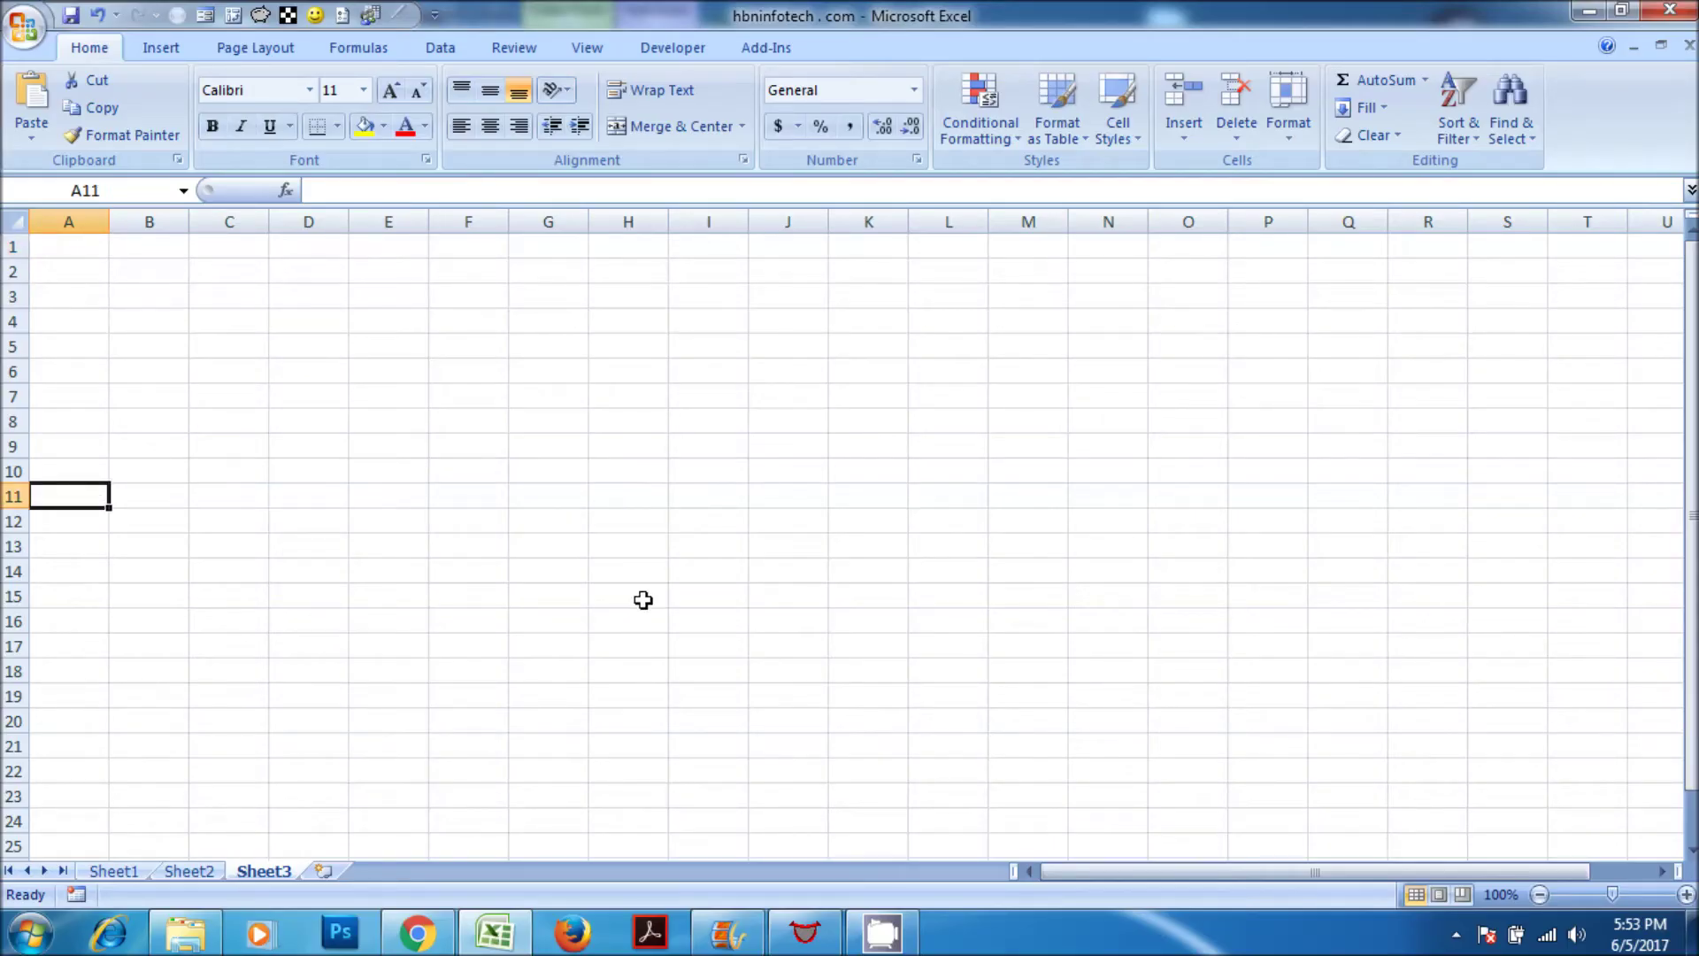
Fill A11:L11 with Jan through Dec and A12:L12 with 100 through 1200
{"action": "type", "text": "Jan"}
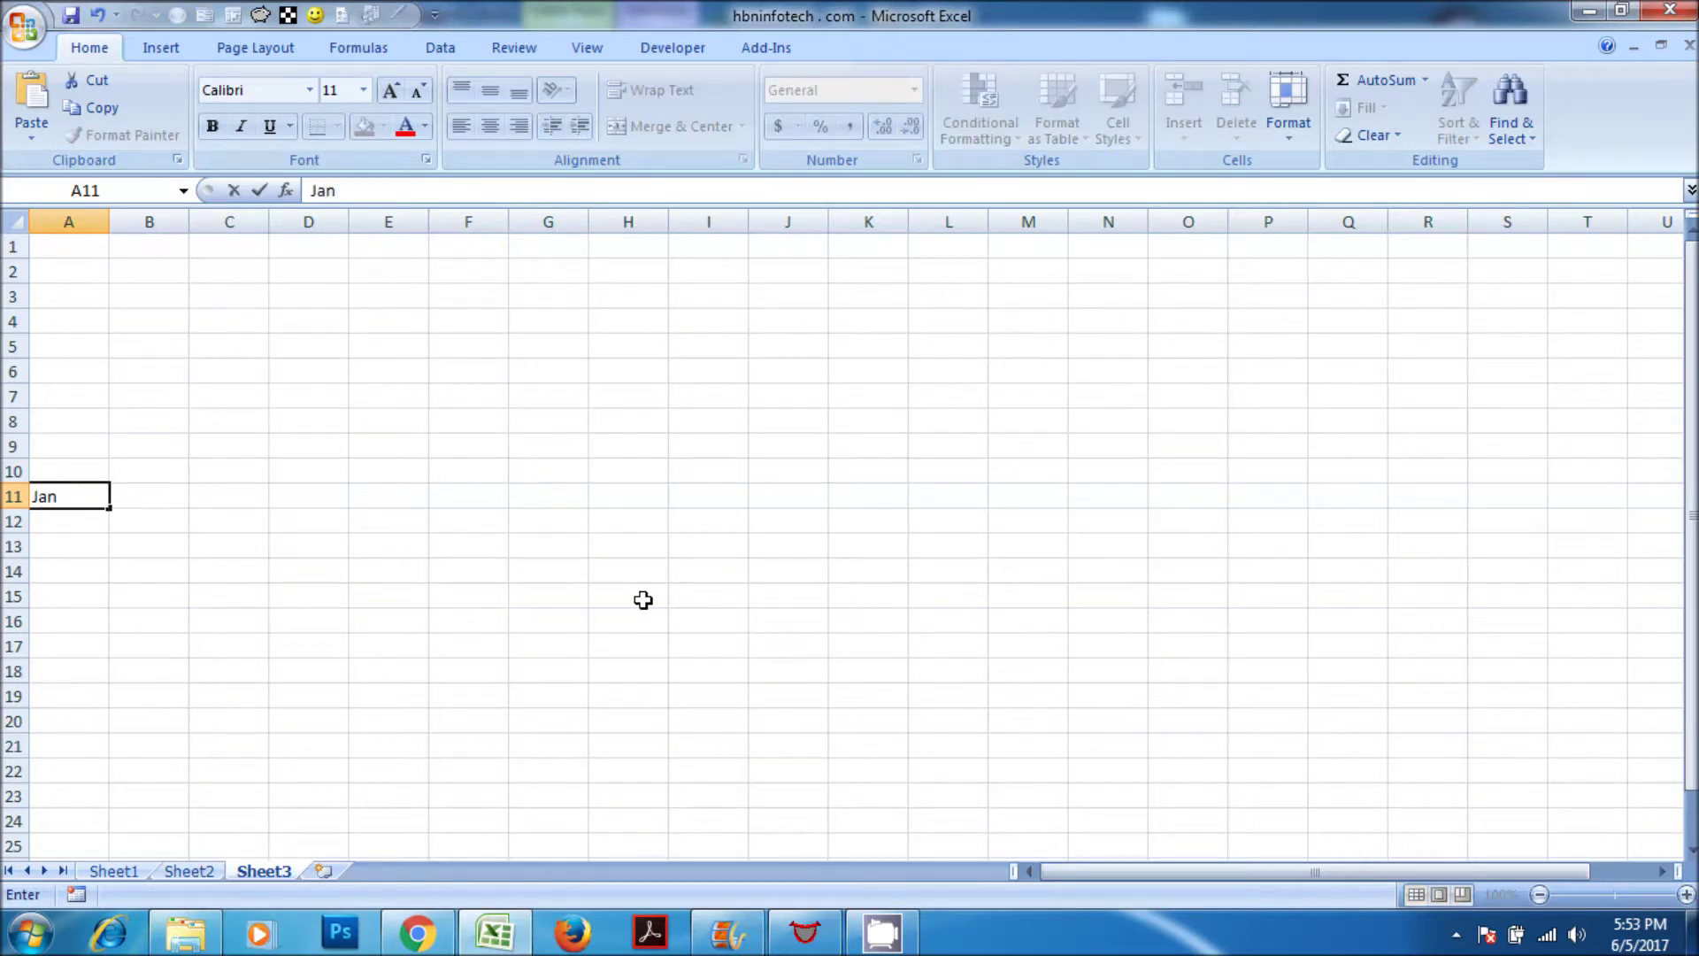
{"action": "left_click_drag", "start_coordinate": [110, 509], "coordinate": [979, 504]}
{"action": "left_click", "coordinate": [58, 522]}
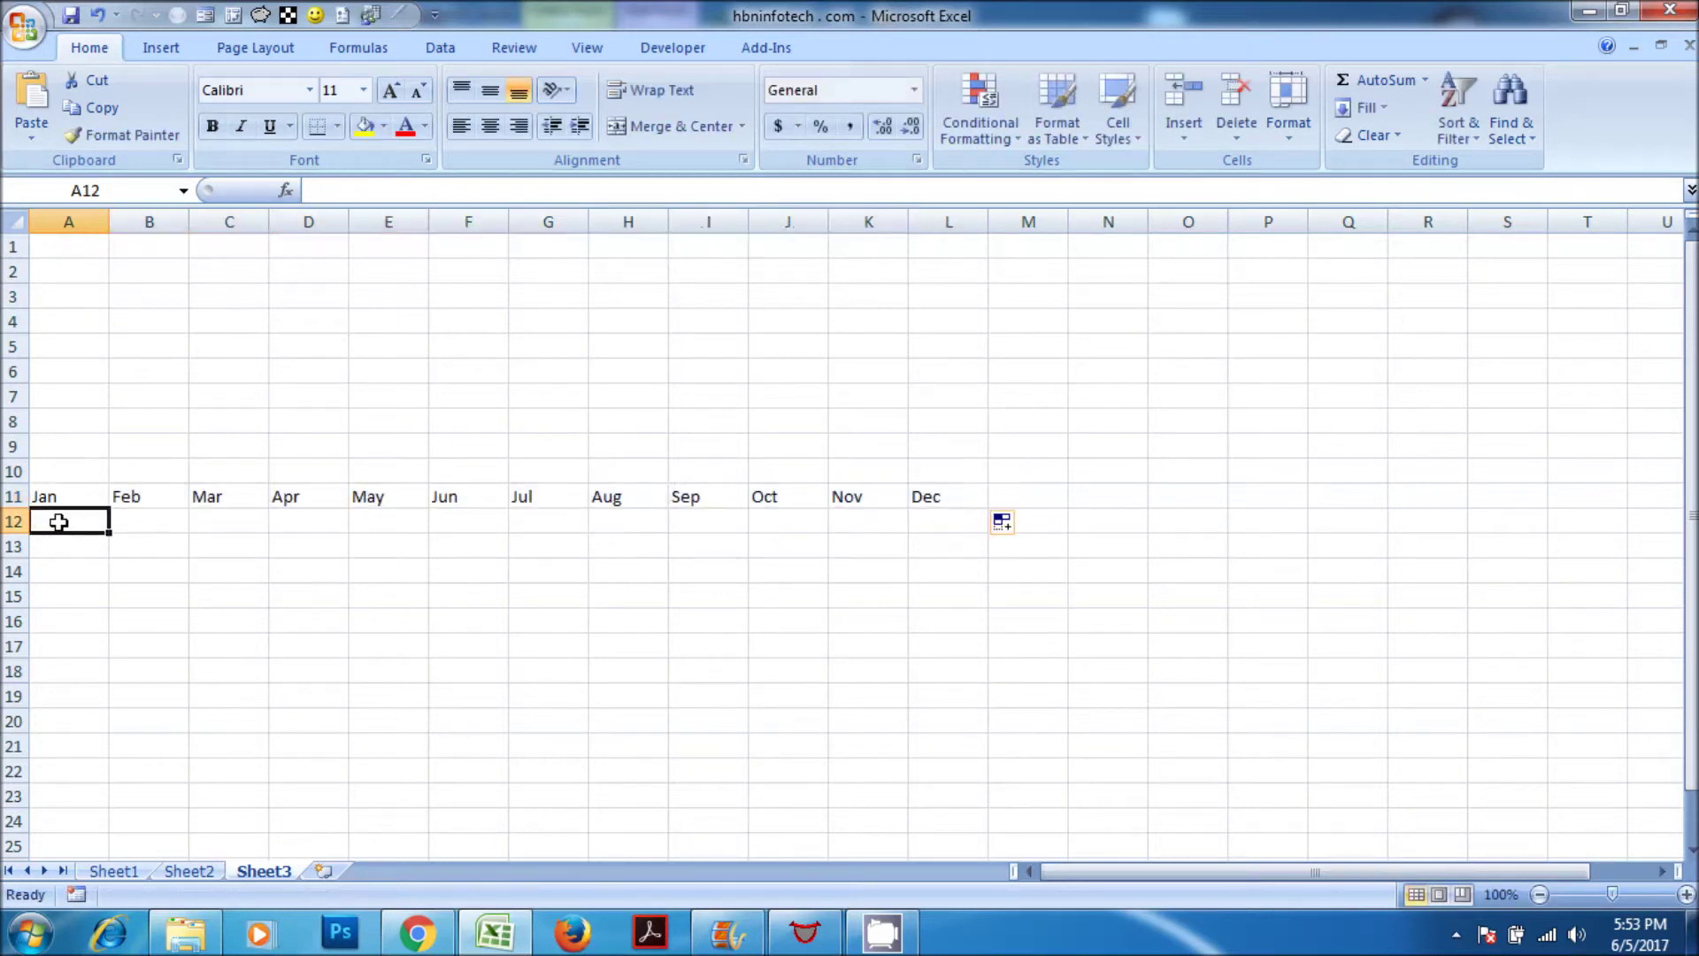
{"action": "type", "text": "100"}
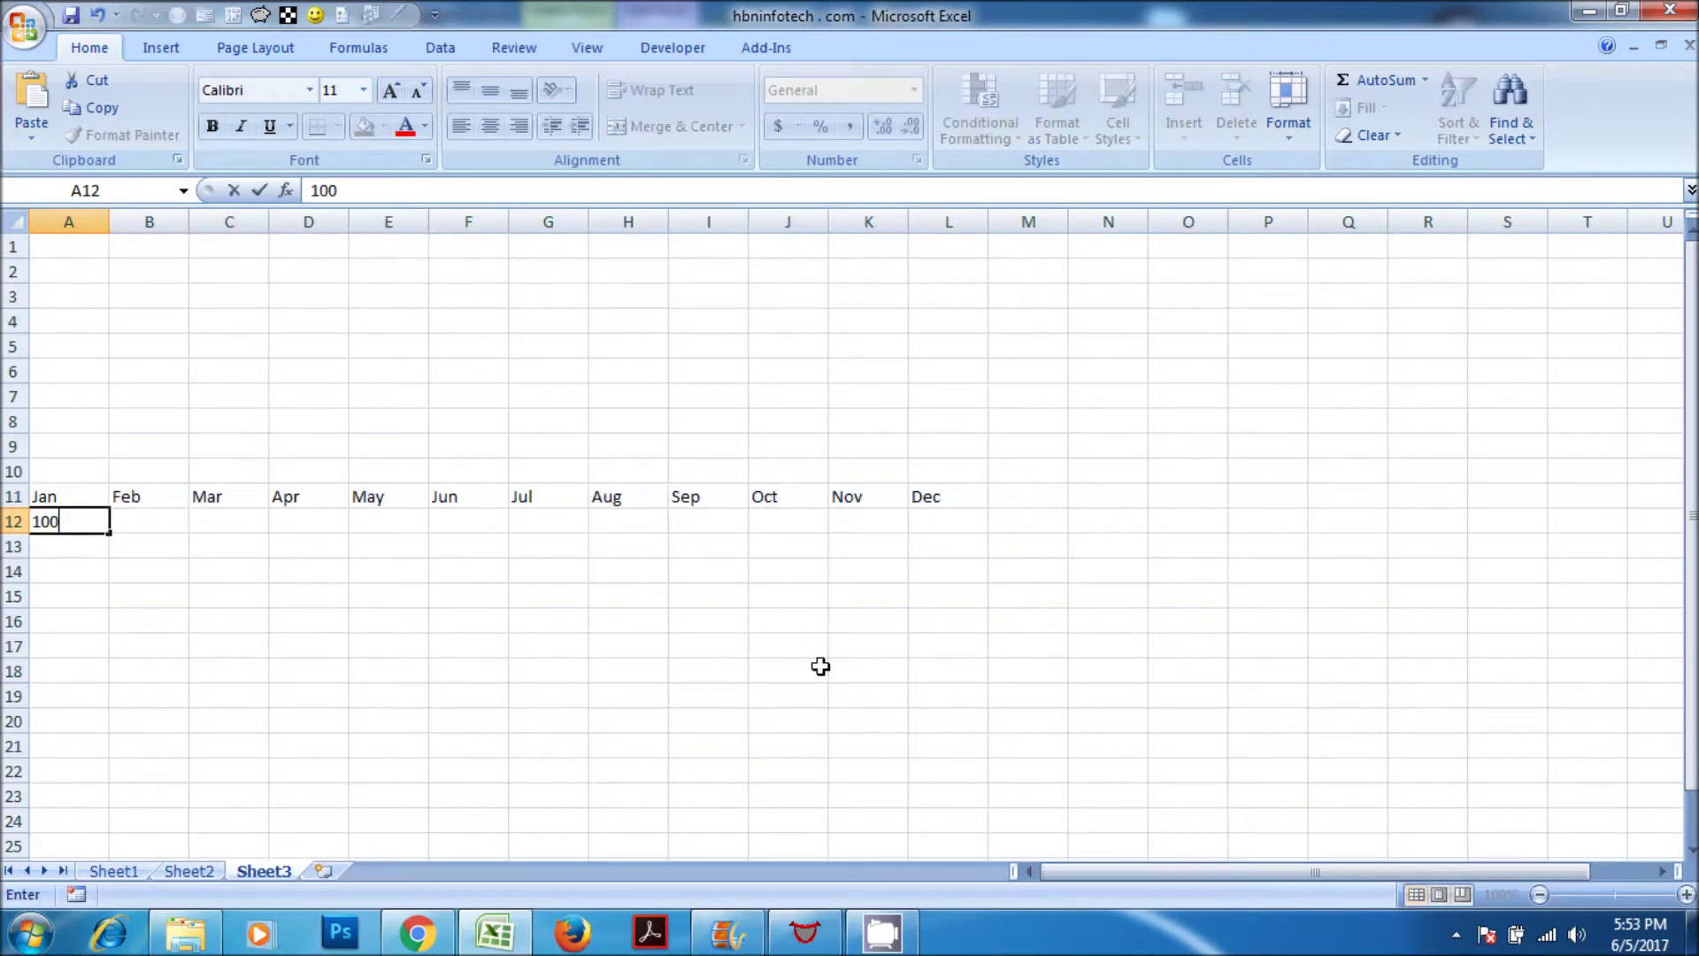
{"action": "key", "text": "Tab"}
{"action": "type", "text": "200"}
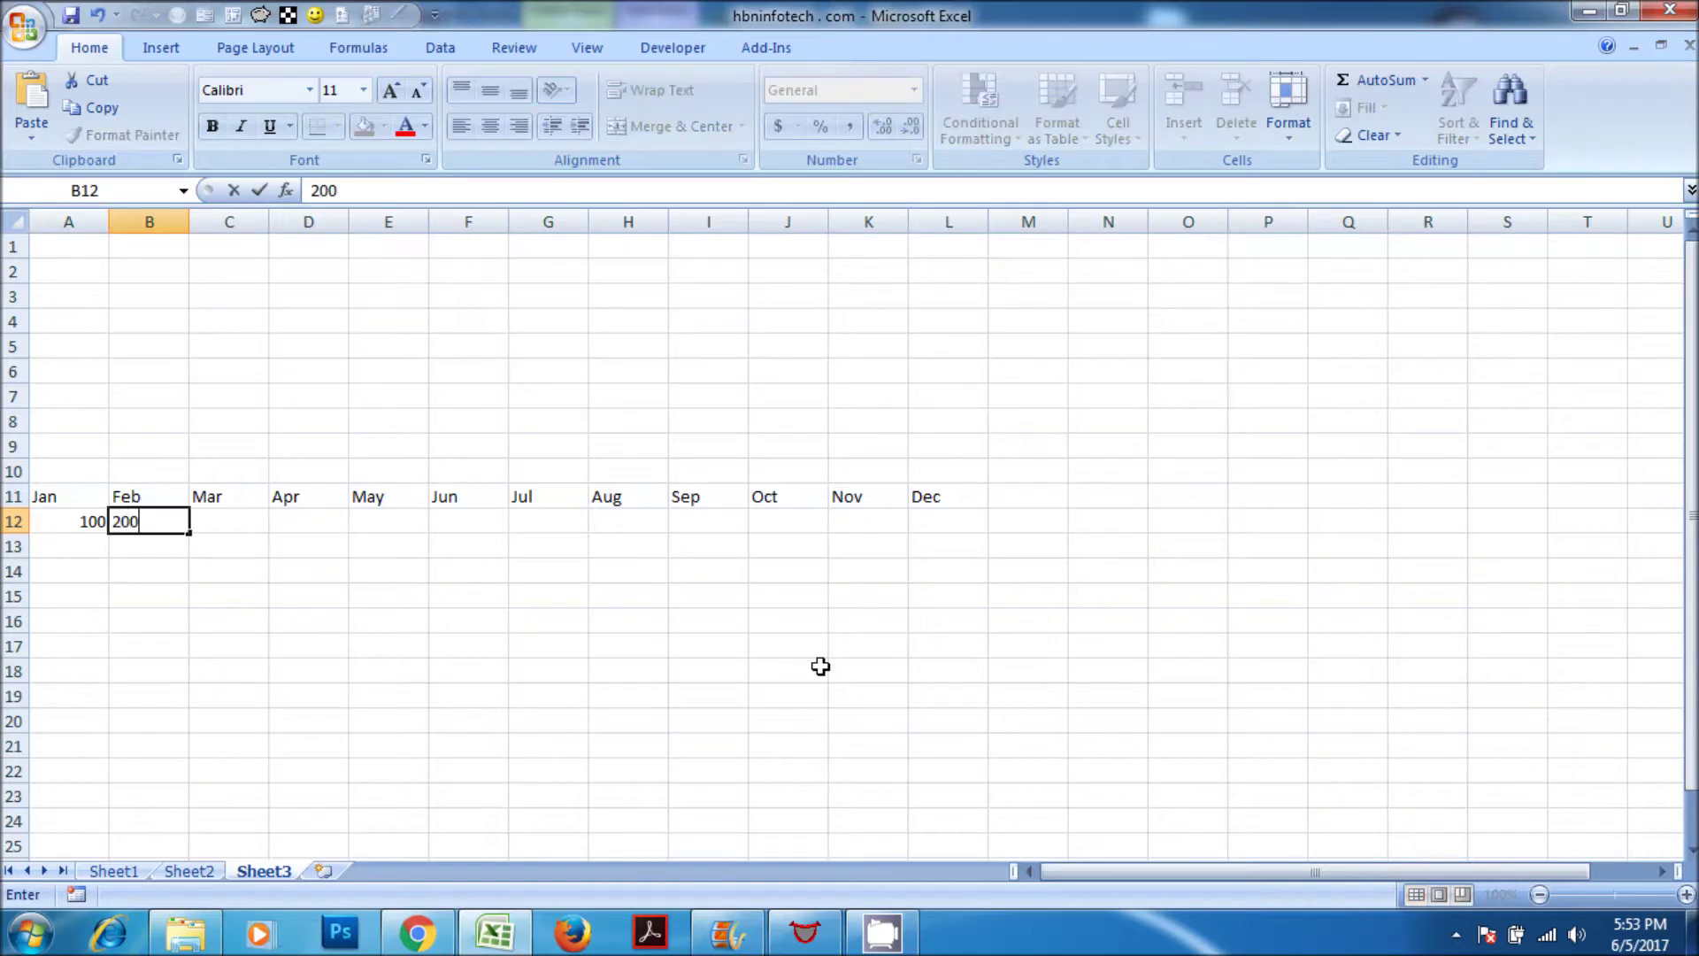
{"action": "key", "text": "Tab"}
{"action": "left_click_drag", "start_coordinate": [61, 520], "coordinate": [951, 542]}
{"action": "left_click", "coordinate": [890, 602]}
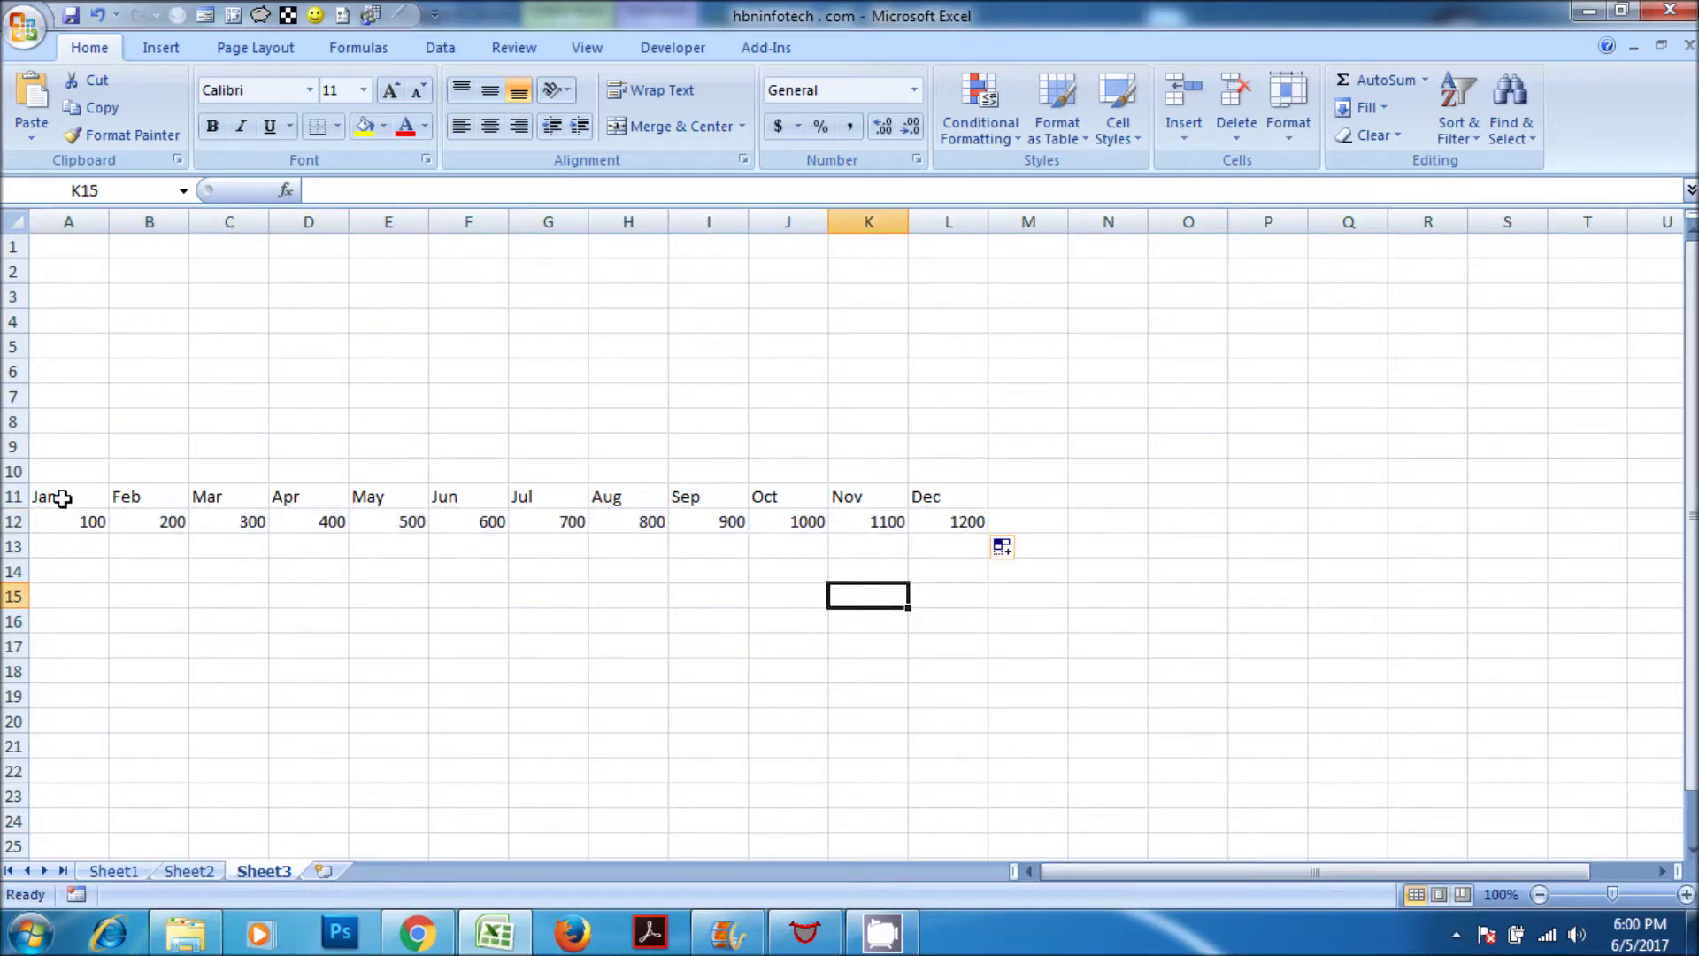
{"action": "left_click_drag", "start_coordinate": [61, 497], "coordinate": [935, 495]}
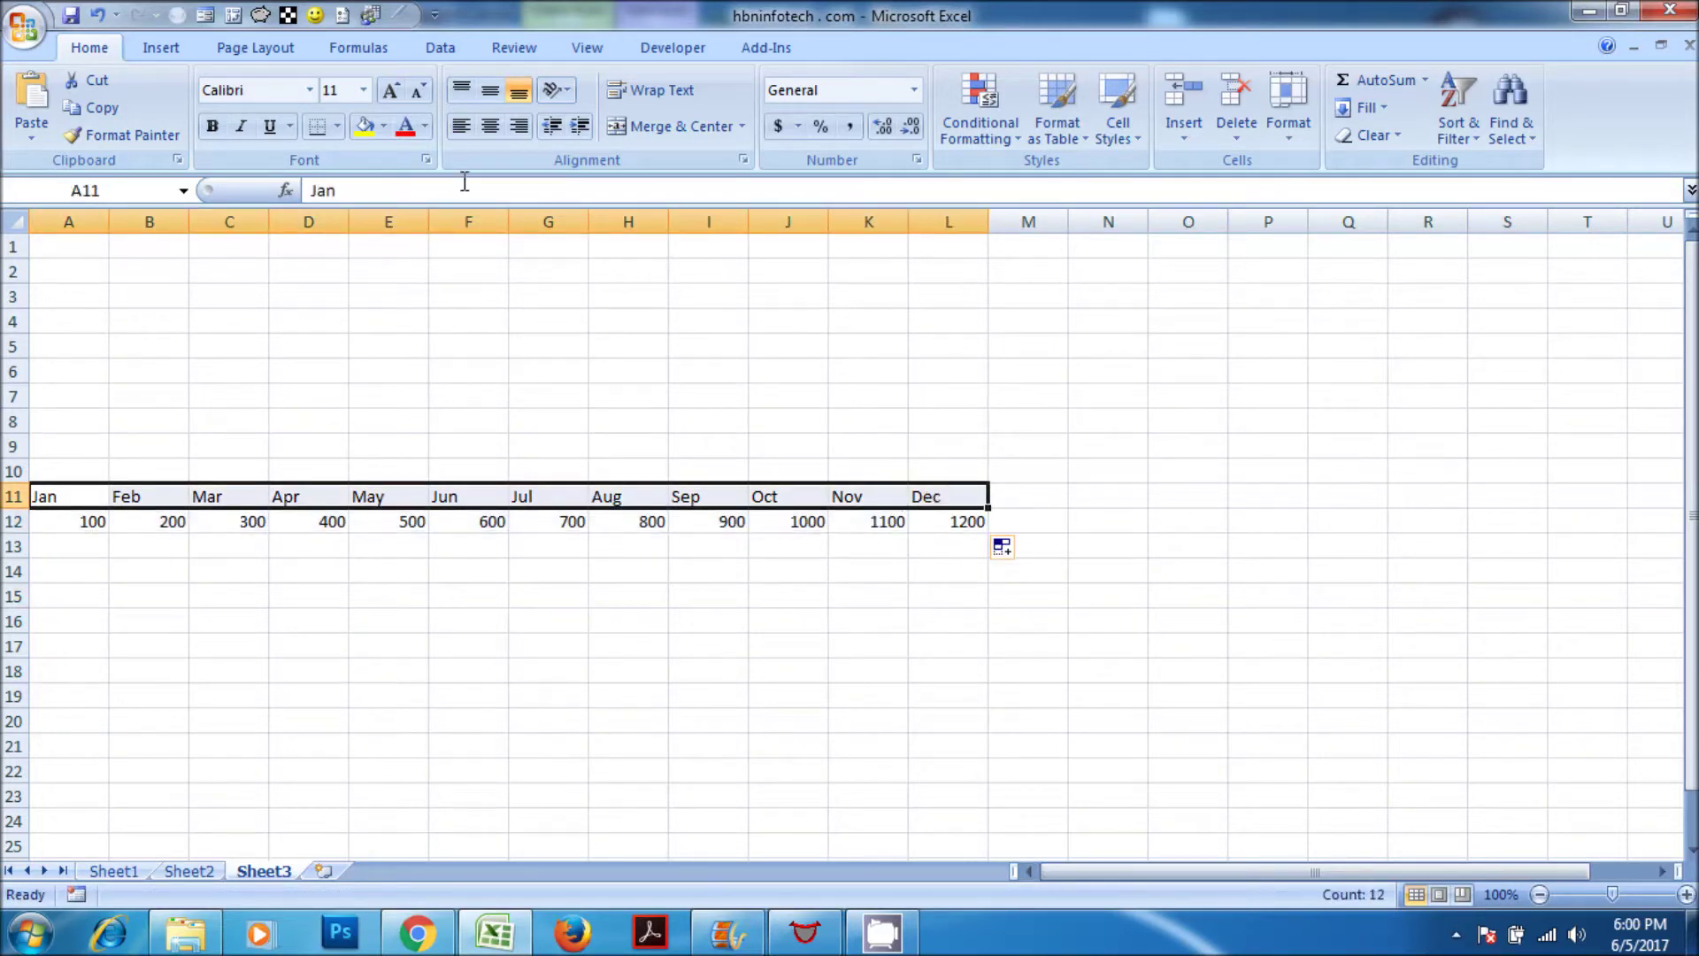
Make the month labels 14 pt and the row 12 values 12 pt
{"action": "left_click", "coordinate": [361, 92]}
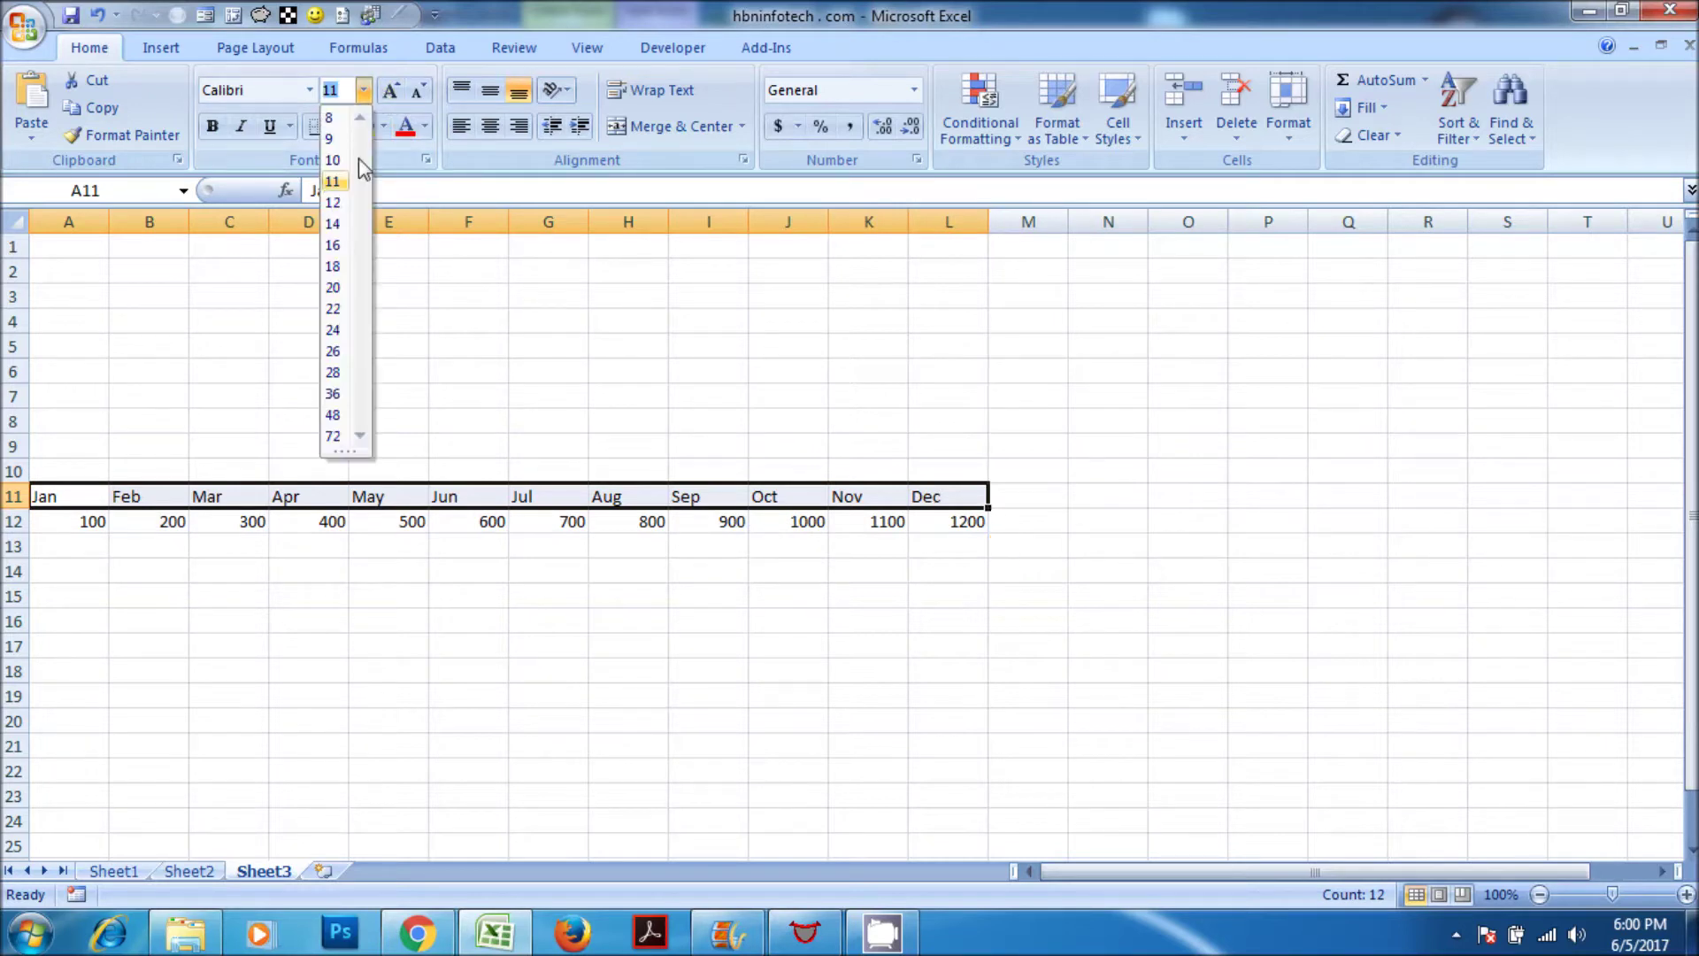
{"action": "left_click", "coordinate": [335, 224]}
{"action": "left_click_drag", "start_coordinate": [83, 529], "coordinate": [978, 527]}
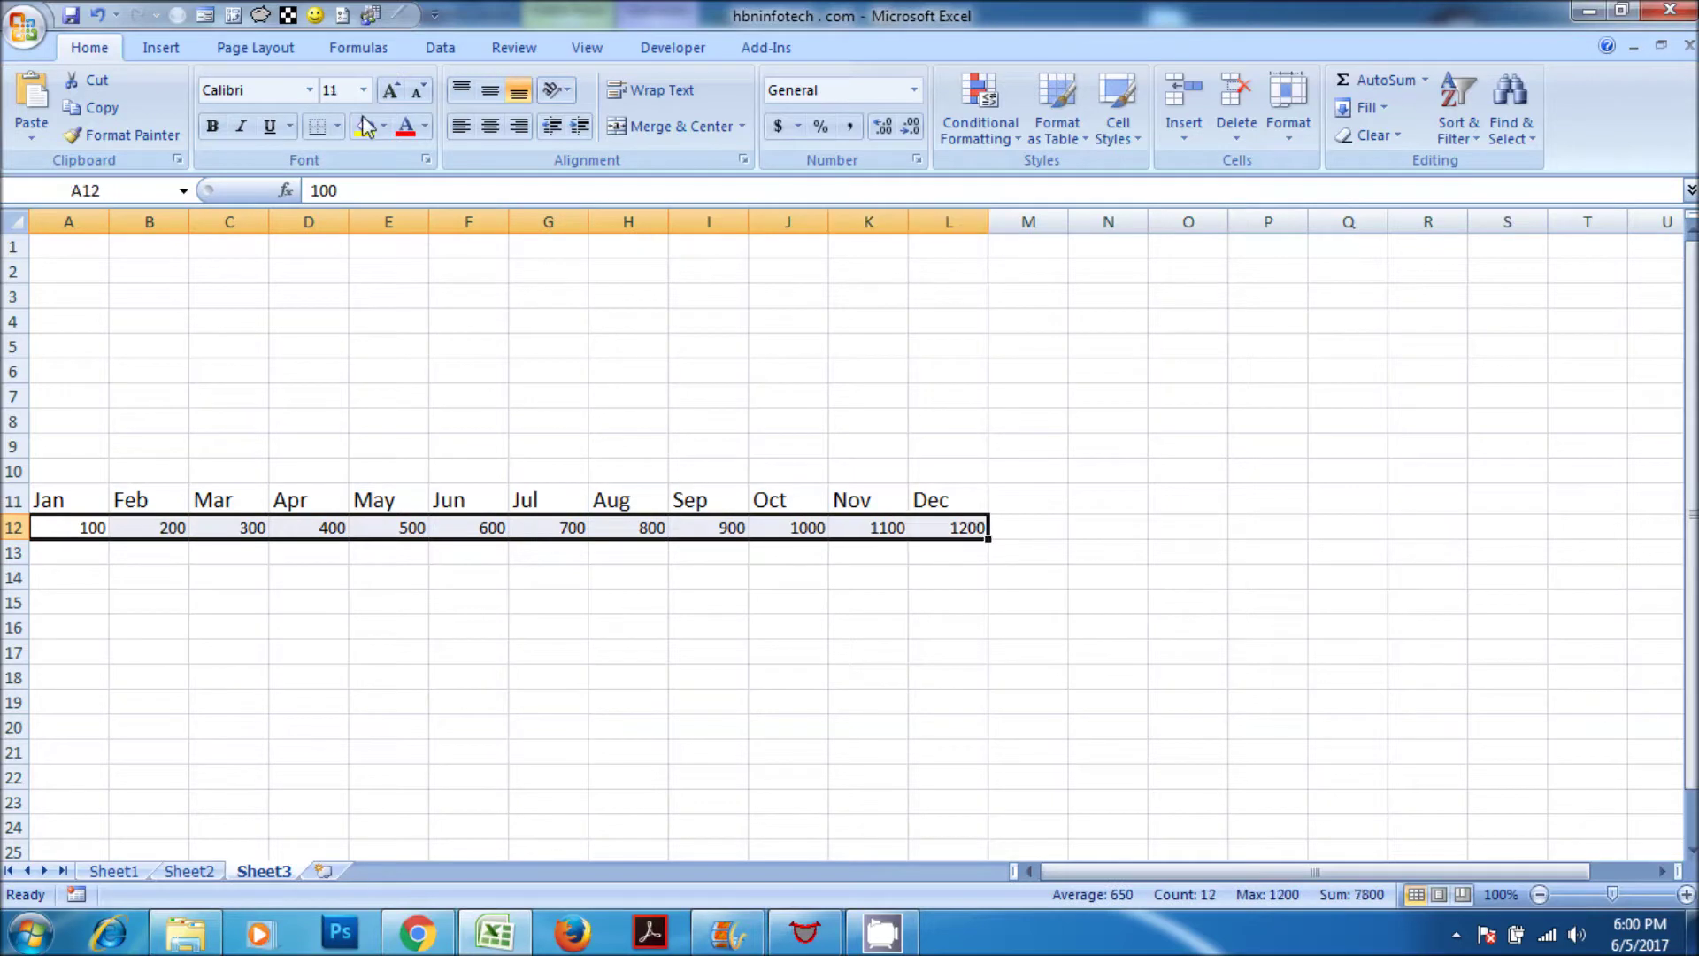
{"action": "left_click", "coordinate": [363, 92]}
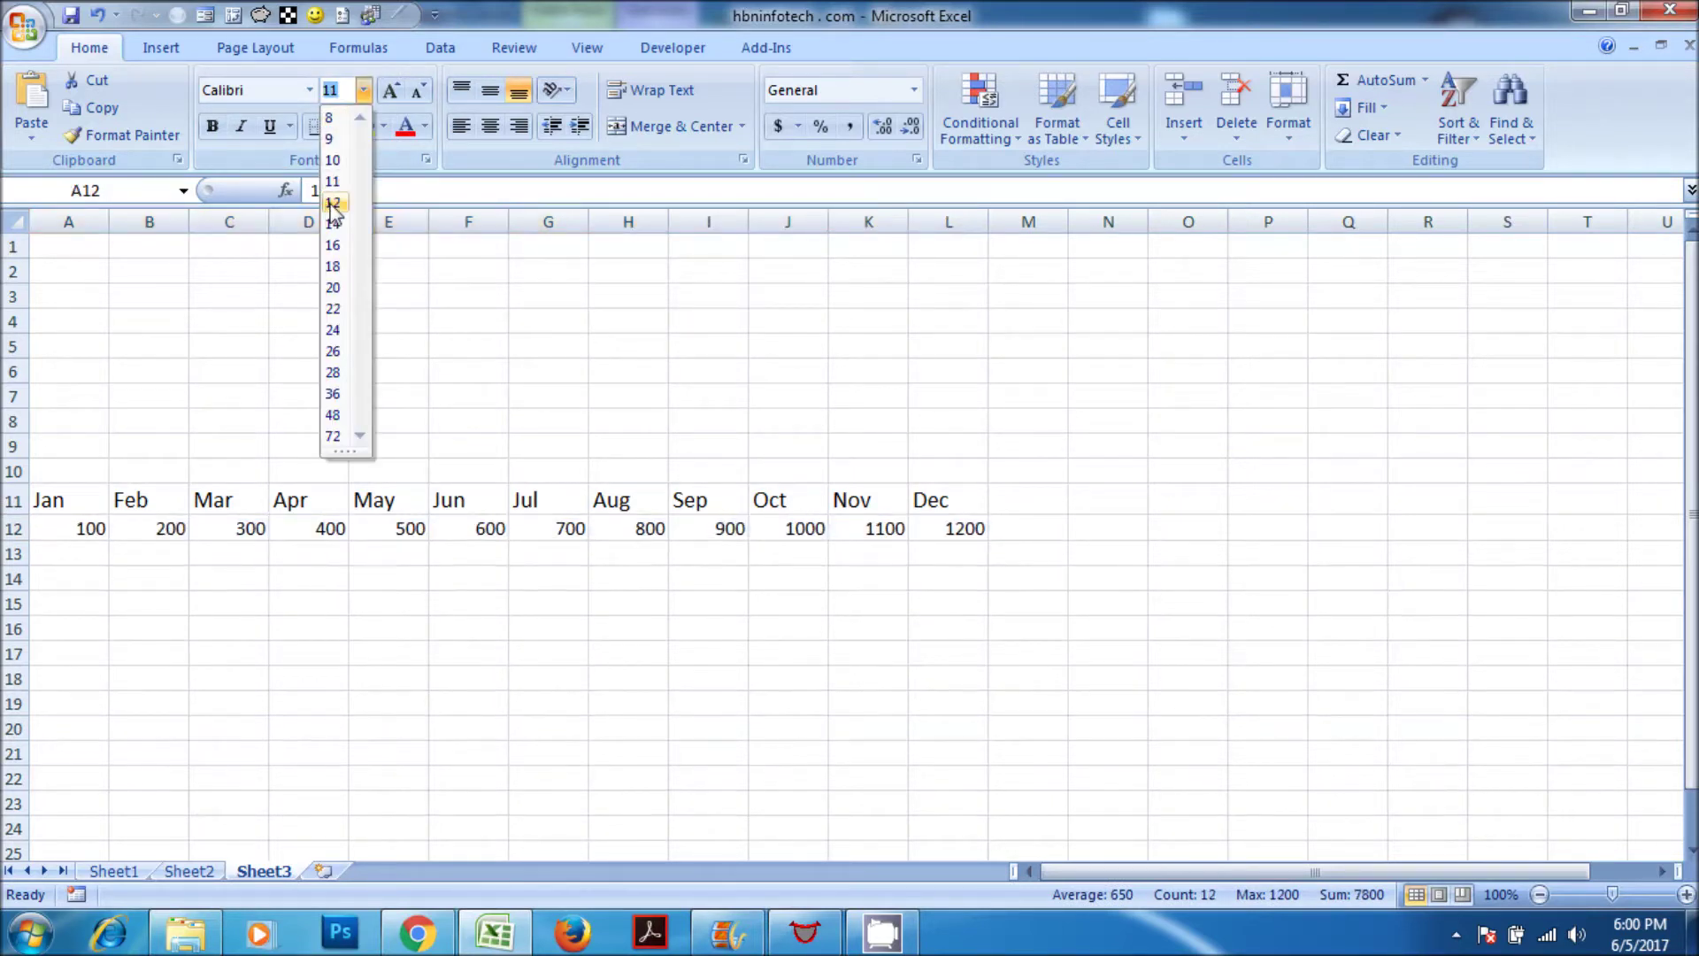
{"action": "left_click", "coordinate": [335, 203]}
Make the Jan–Dec labels dark blue and bold
{"action": "left_click_drag", "start_coordinate": [60, 501], "coordinate": [979, 496]}
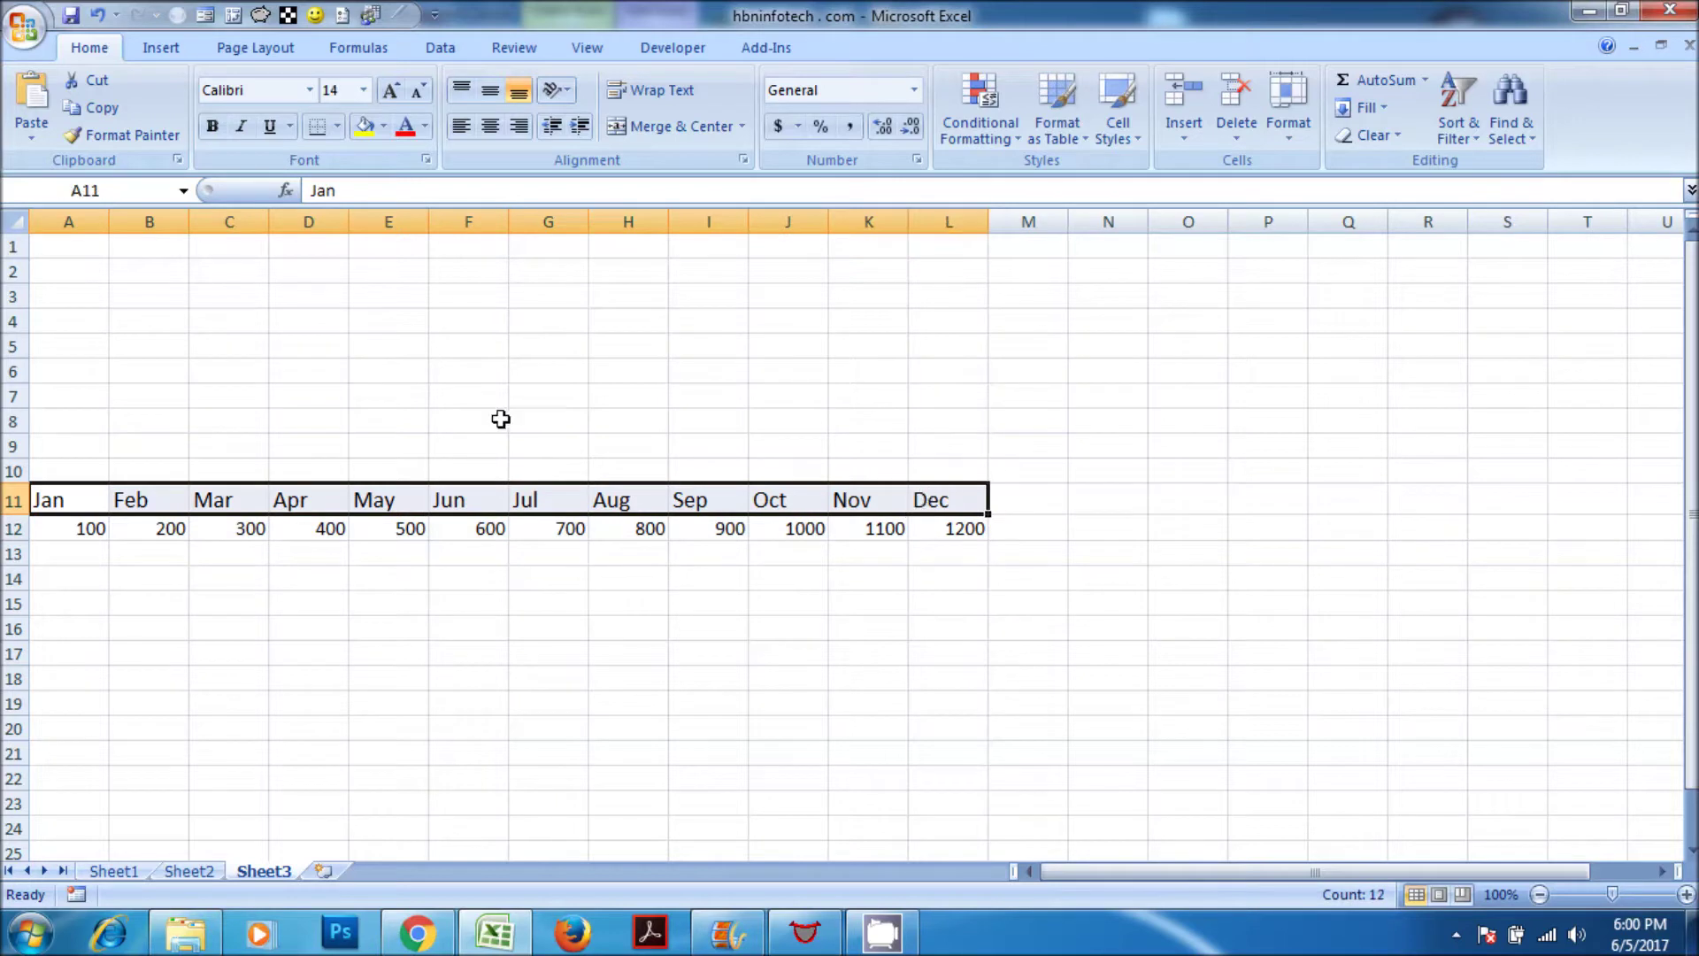
{"action": "left_click", "coordinate": [427, 128]}
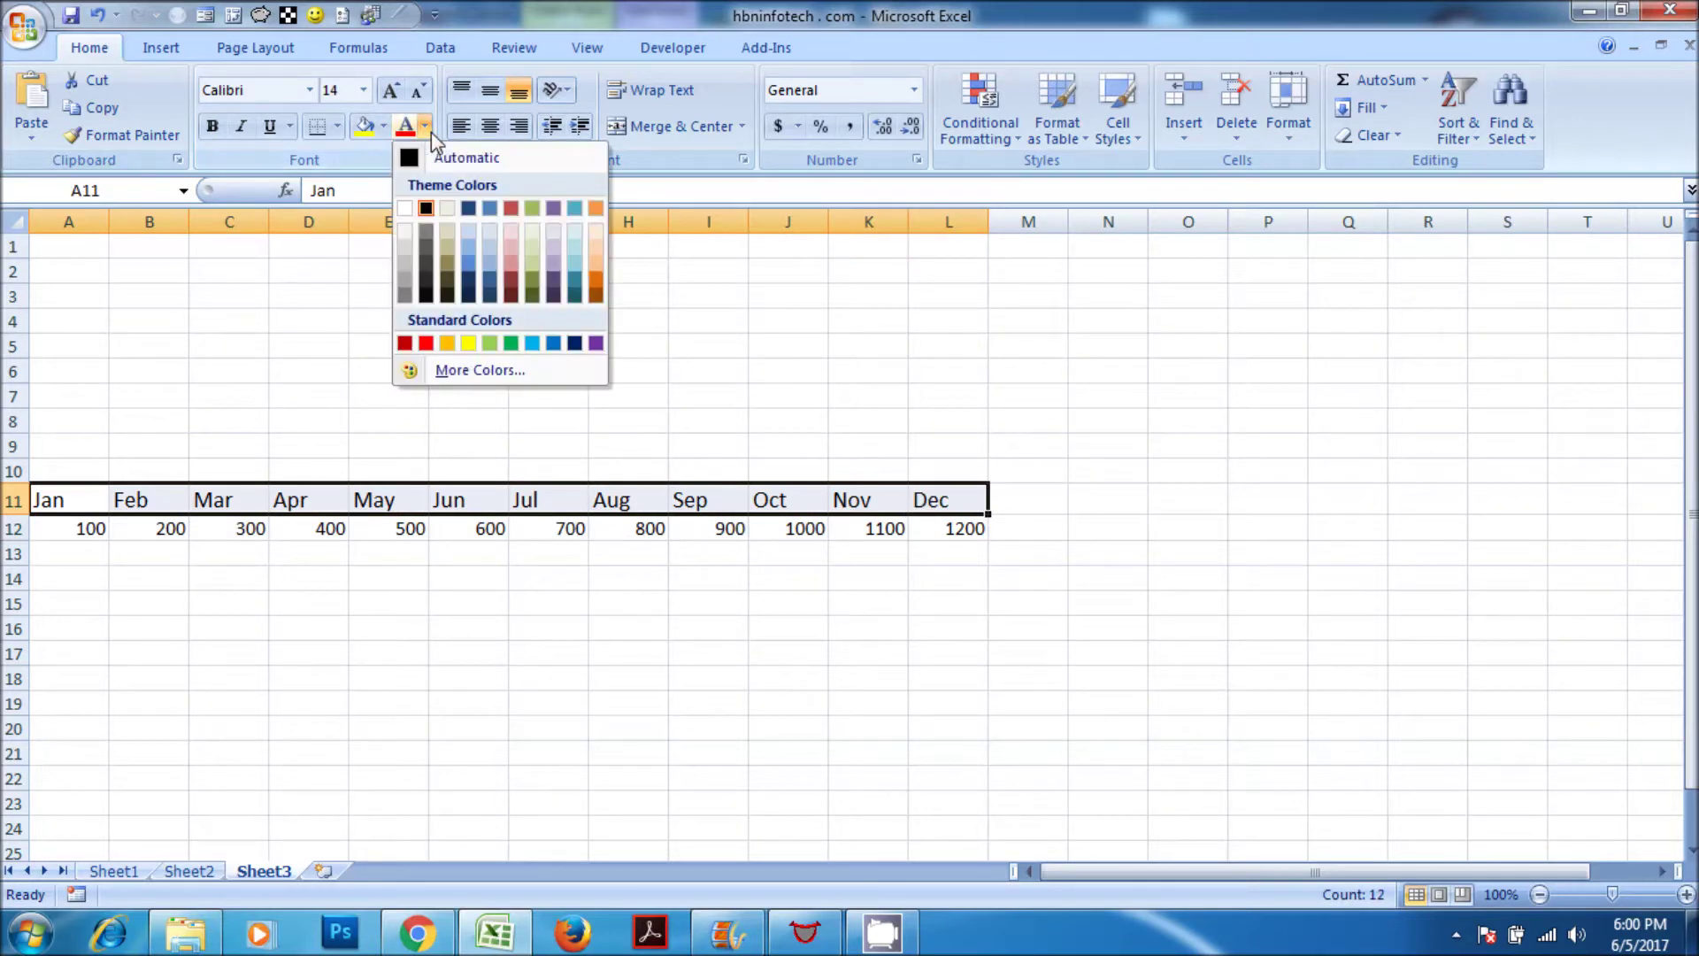
{"action": "left_click", "coordinate": [469, 258]}
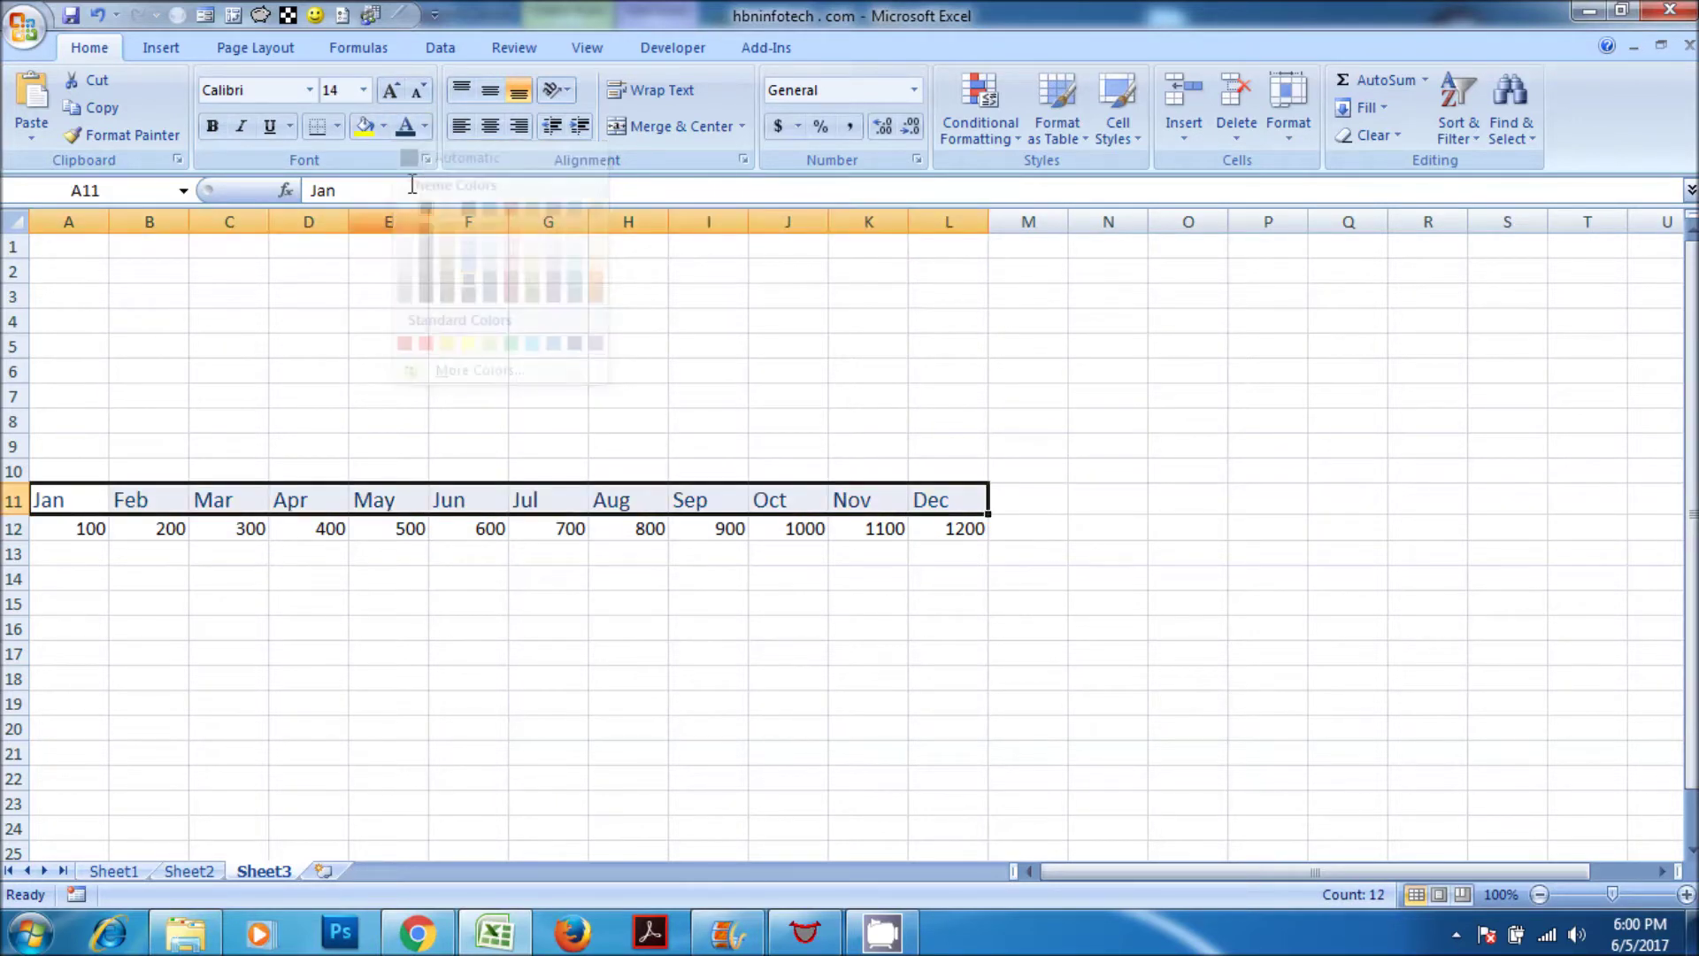
{"action": "left_click", "coordinate": [213, 126]}
{"action": "left_click", "coordinate": [1094, 502]}
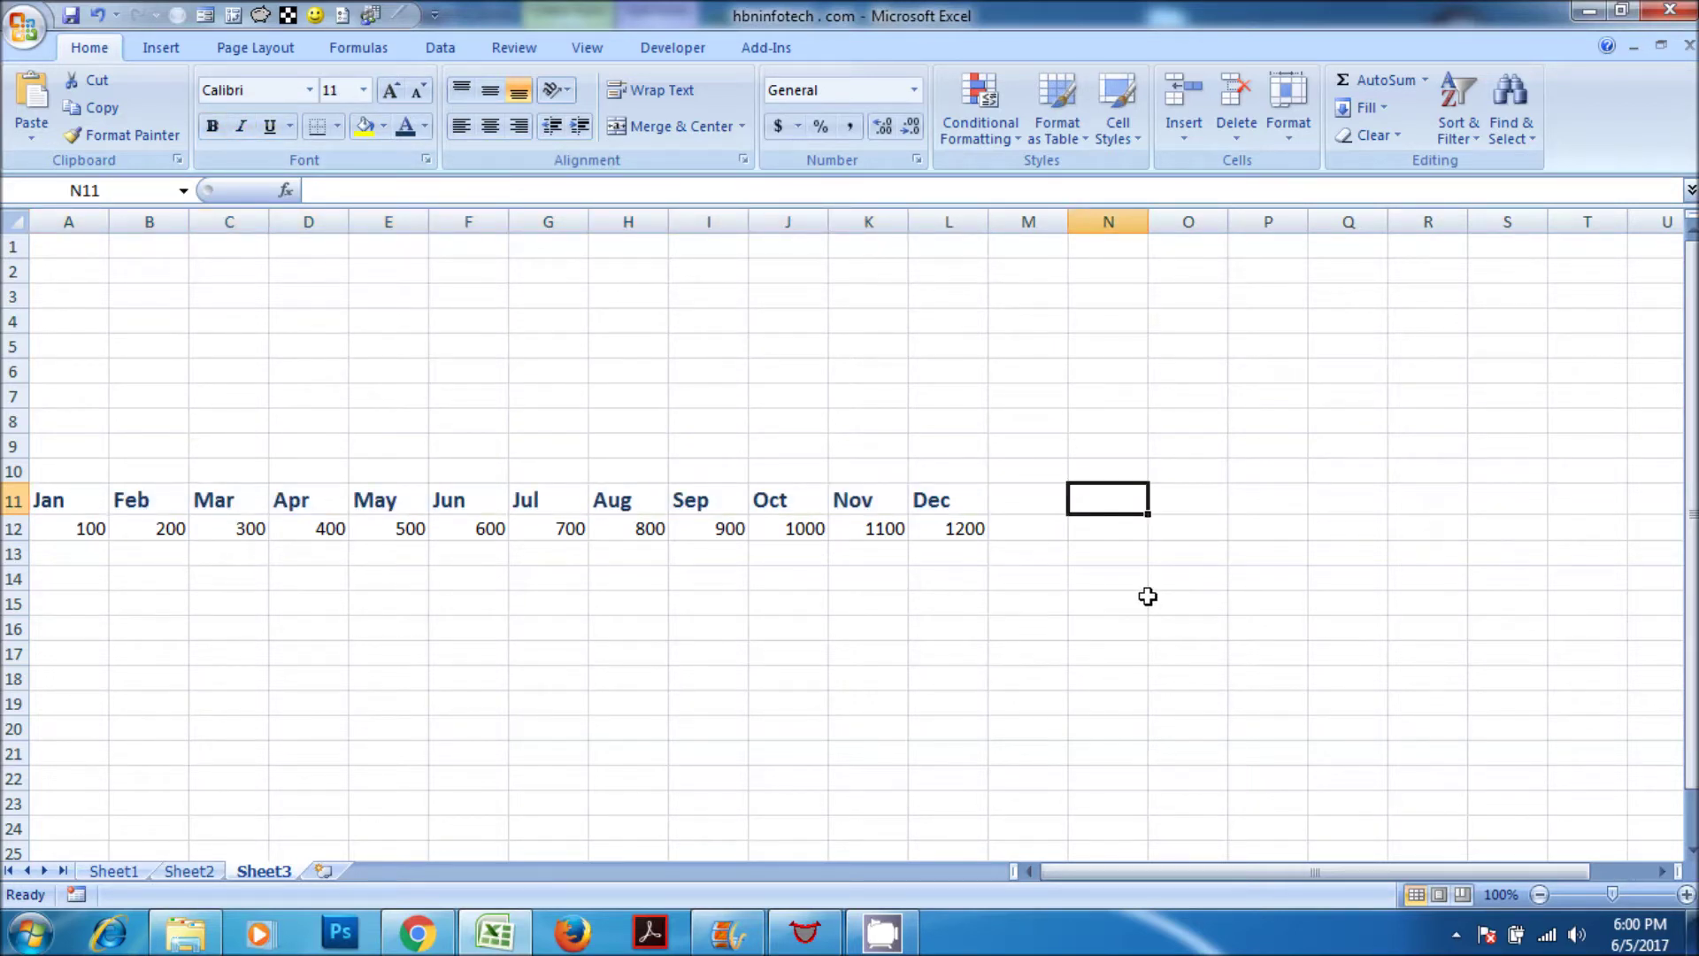
Enter 'Cumulative Sum' in N11, wrapped onto two lines and centred in a wider column N
{"action": "type", "text": "Cumulative"}
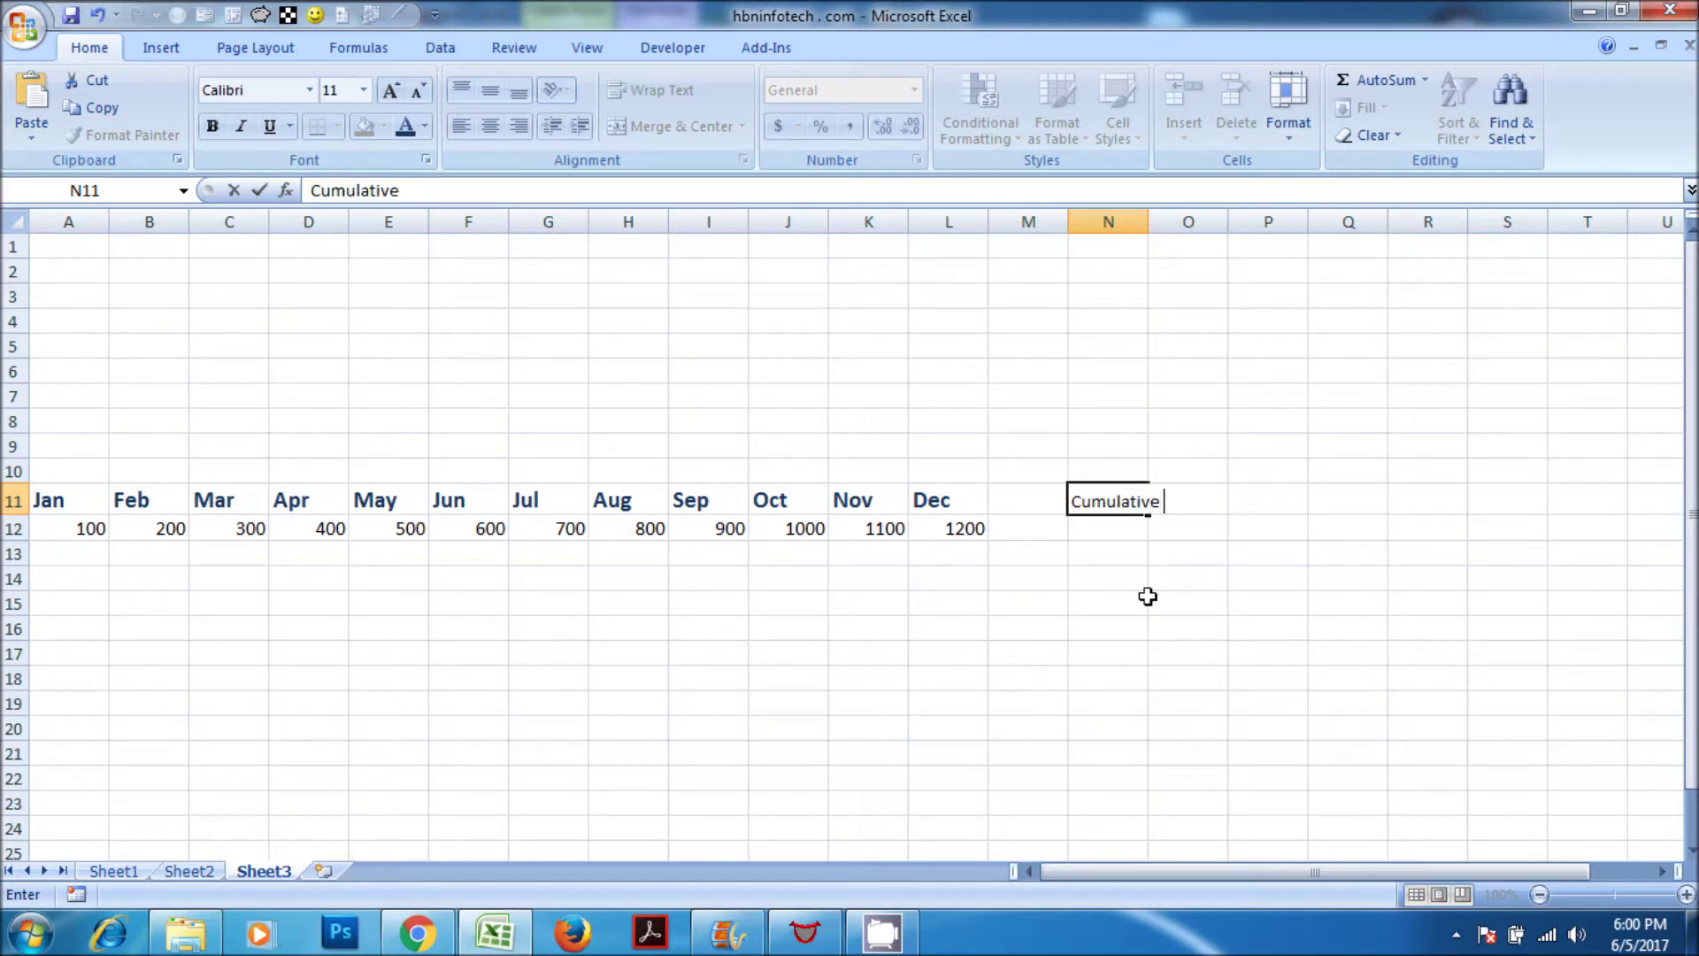
{"action": "type", "text": "Sum"}
{"action": "key", "text": "Return"}
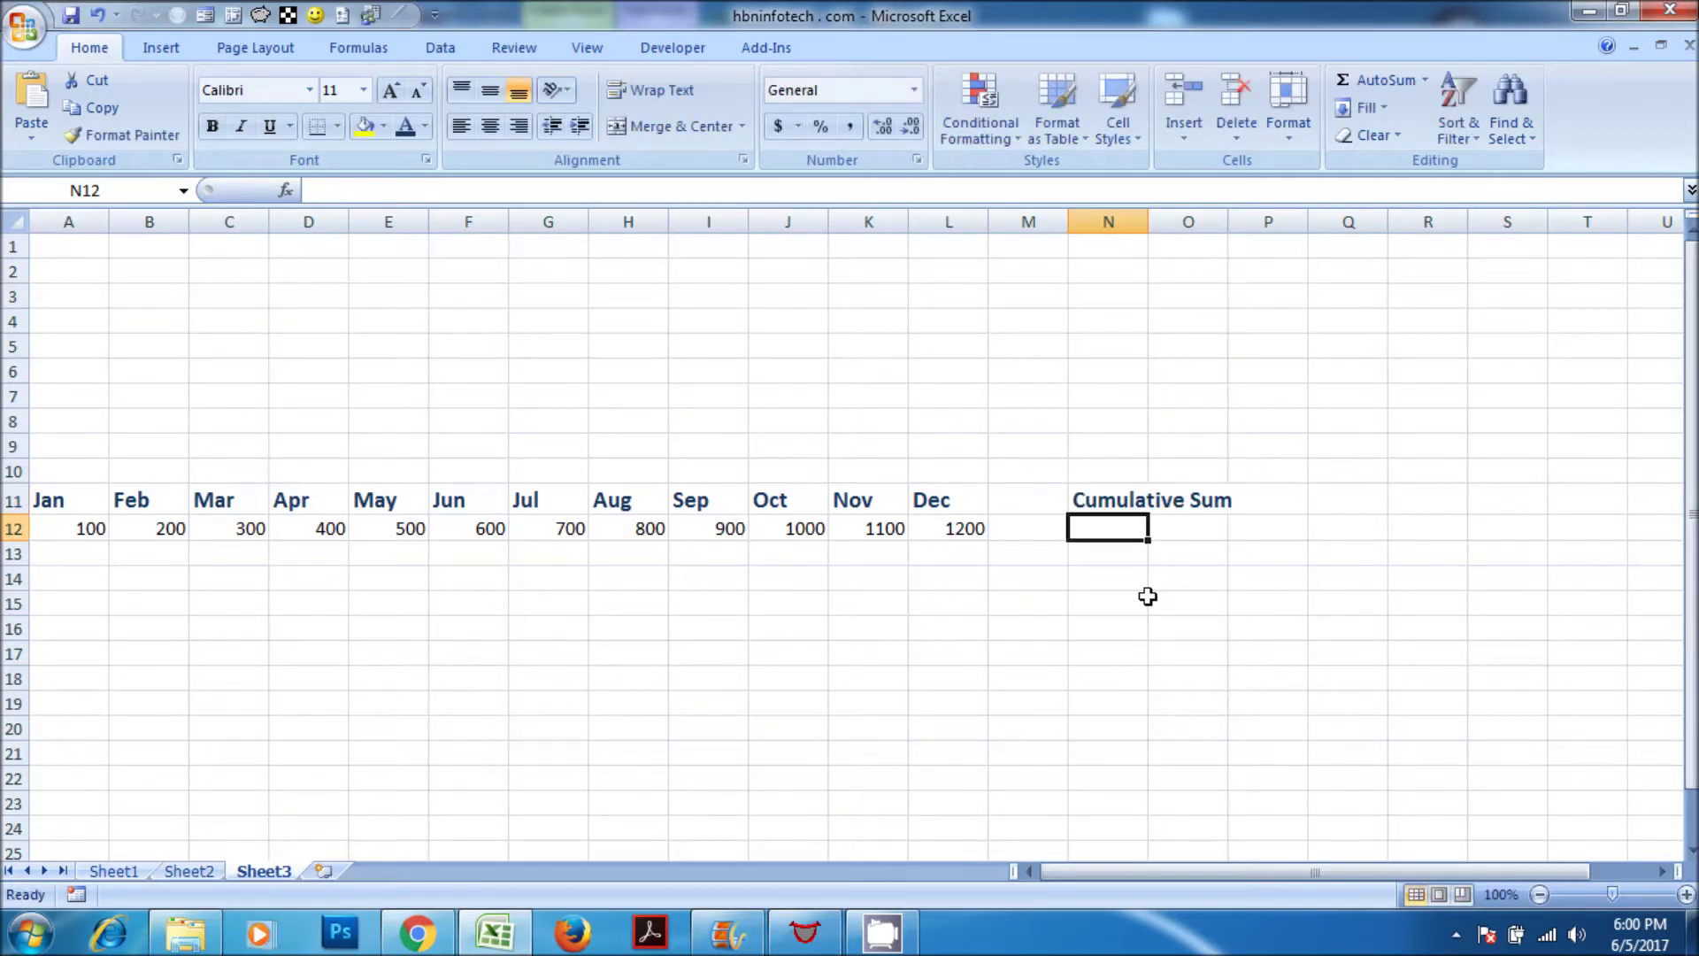
{"action": "left_click", "coordinate": [1102, 506]}
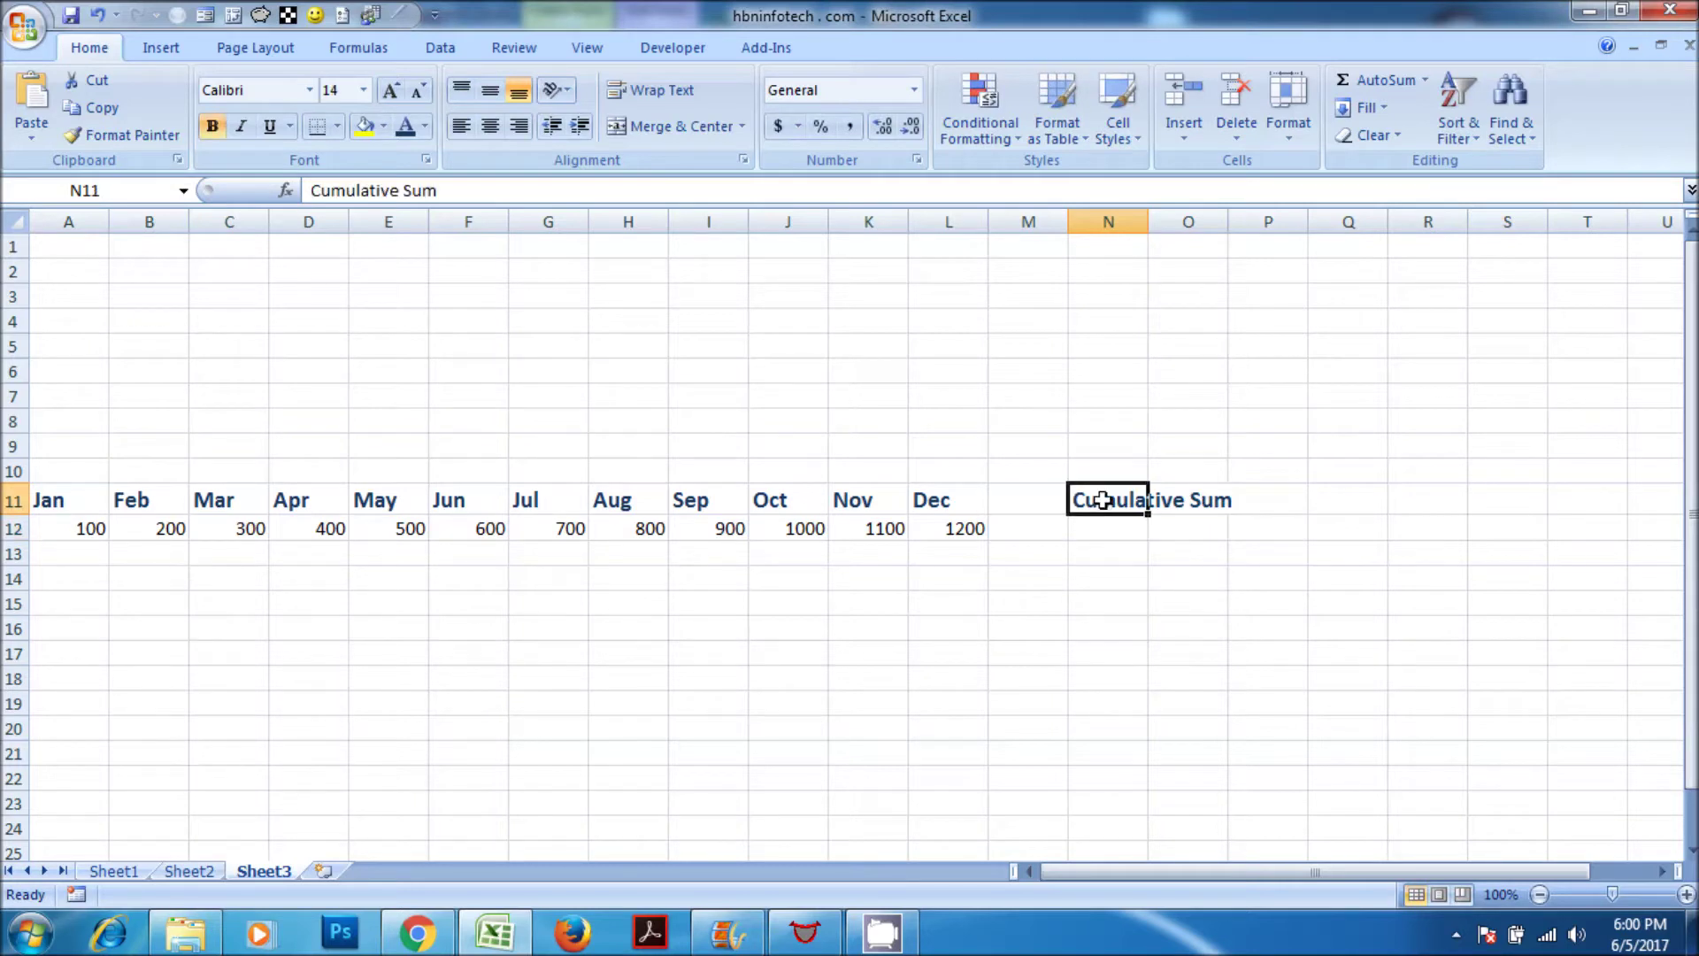
{"action": "left_click", "coordinate": [622, 95]}
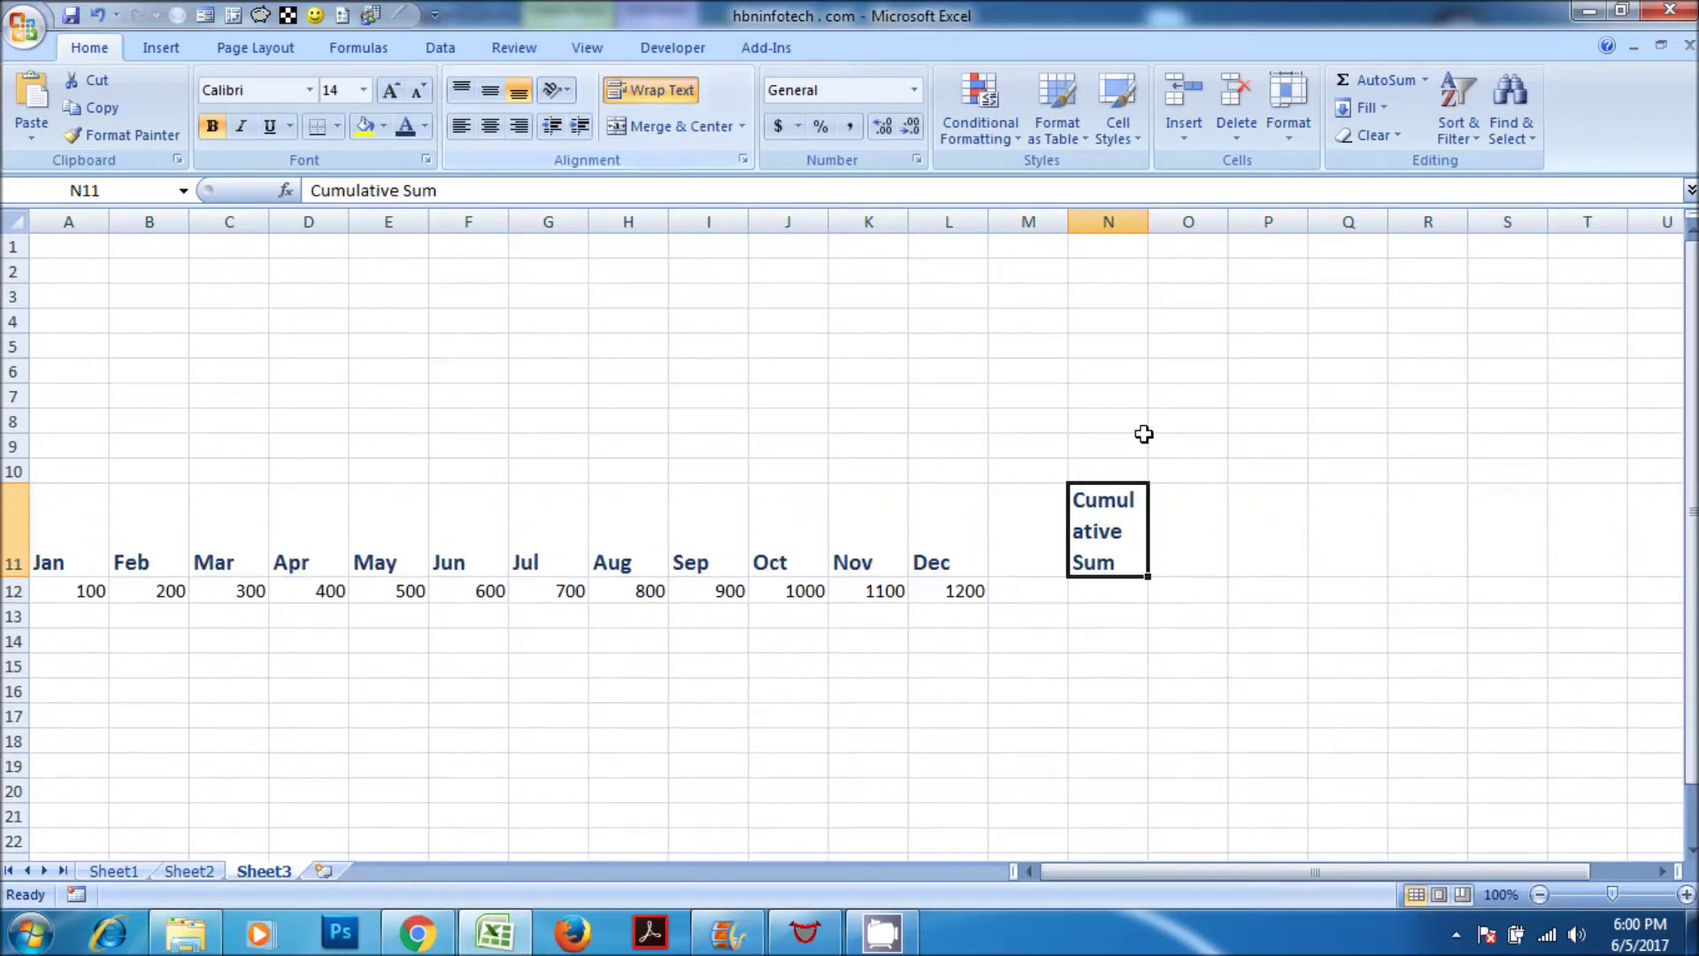
{"action": "left_click_drag", "start_coordinate": [1144, 228], "coordinate": [1196, 228]}
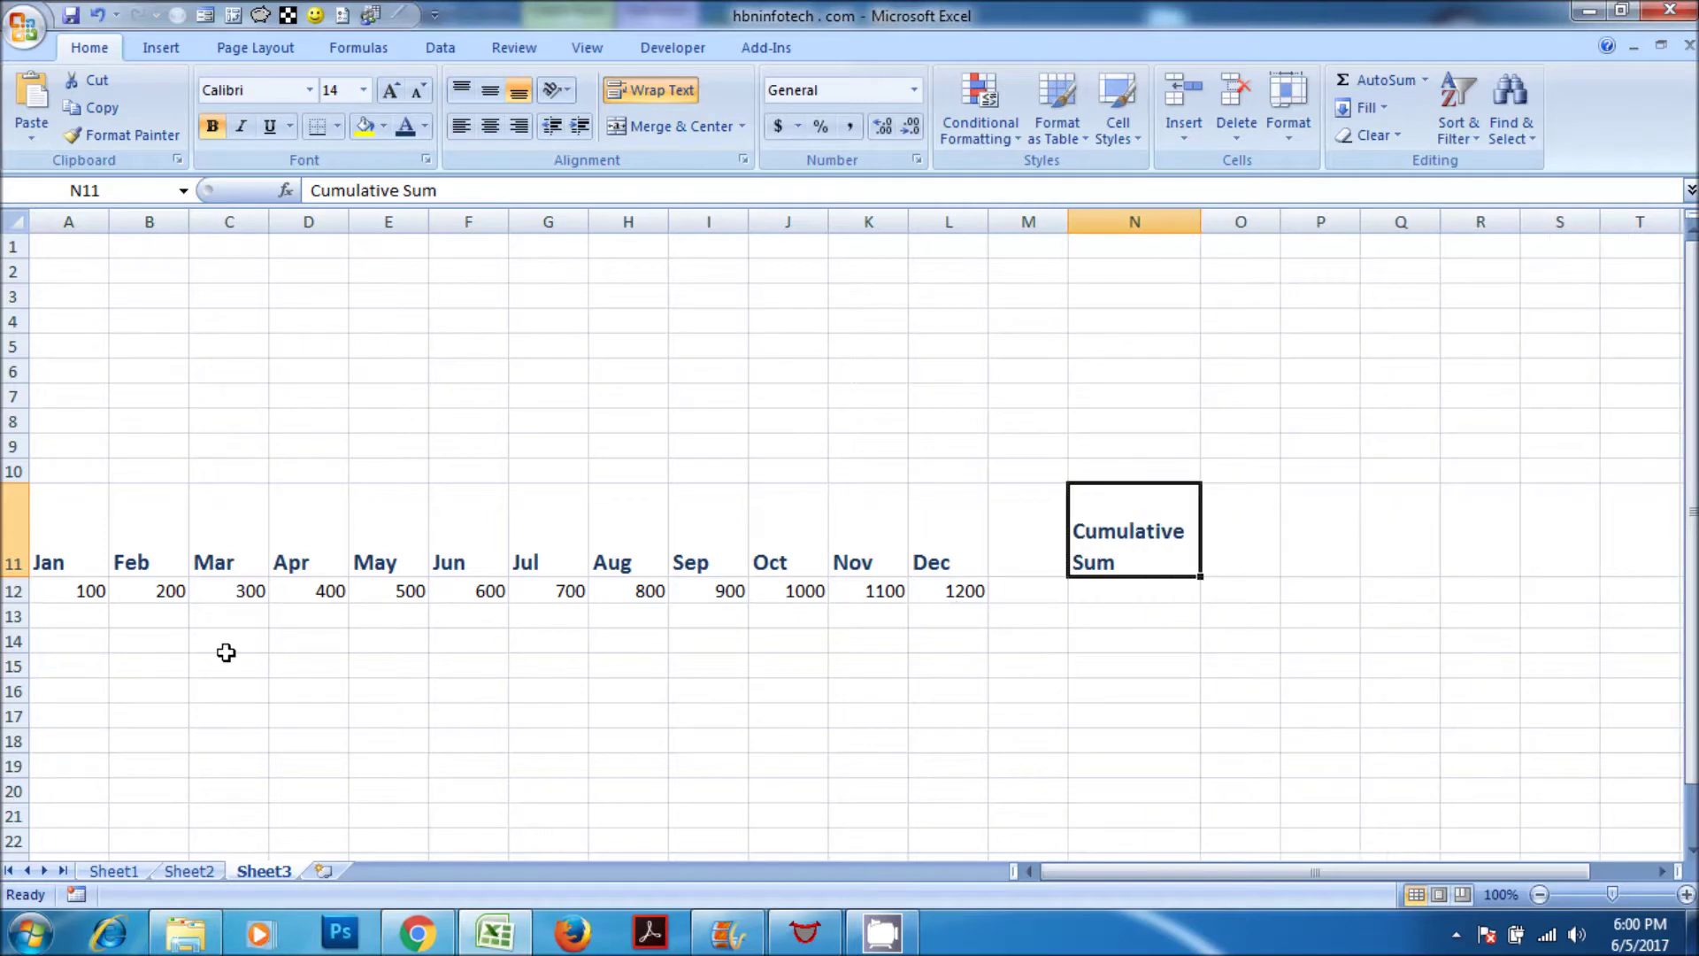
{"action": "double_click", "coordinate": [7, 580]}
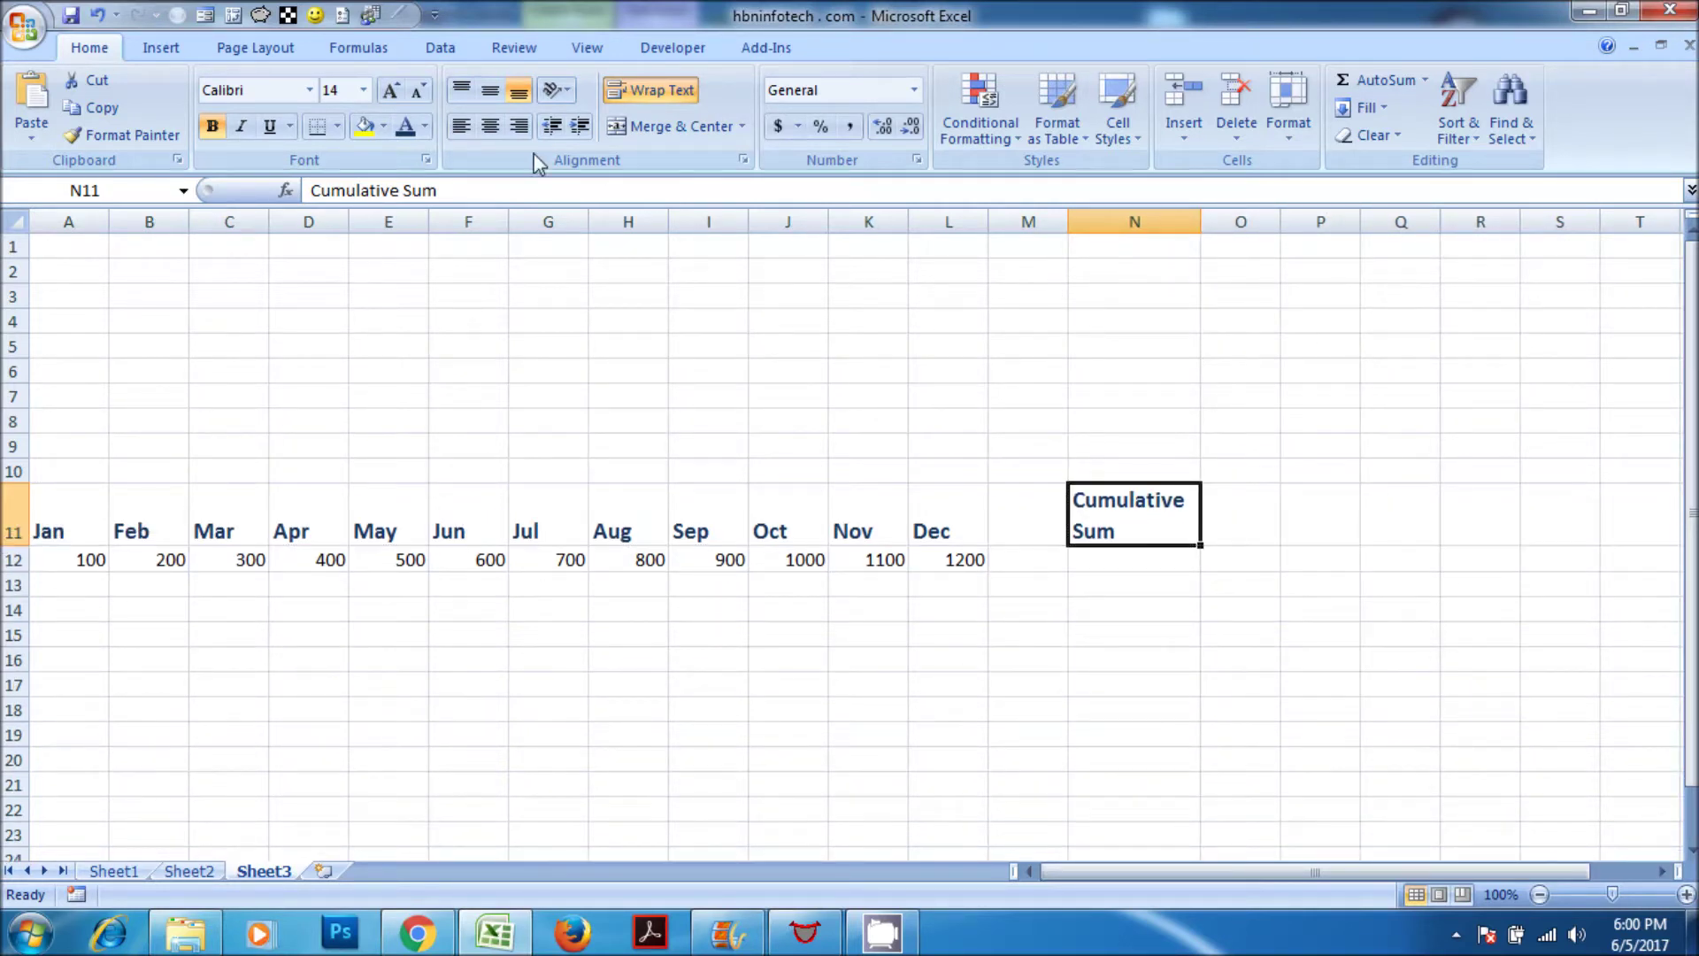
{"action": "left_click", "coordinate": [489, 125]}
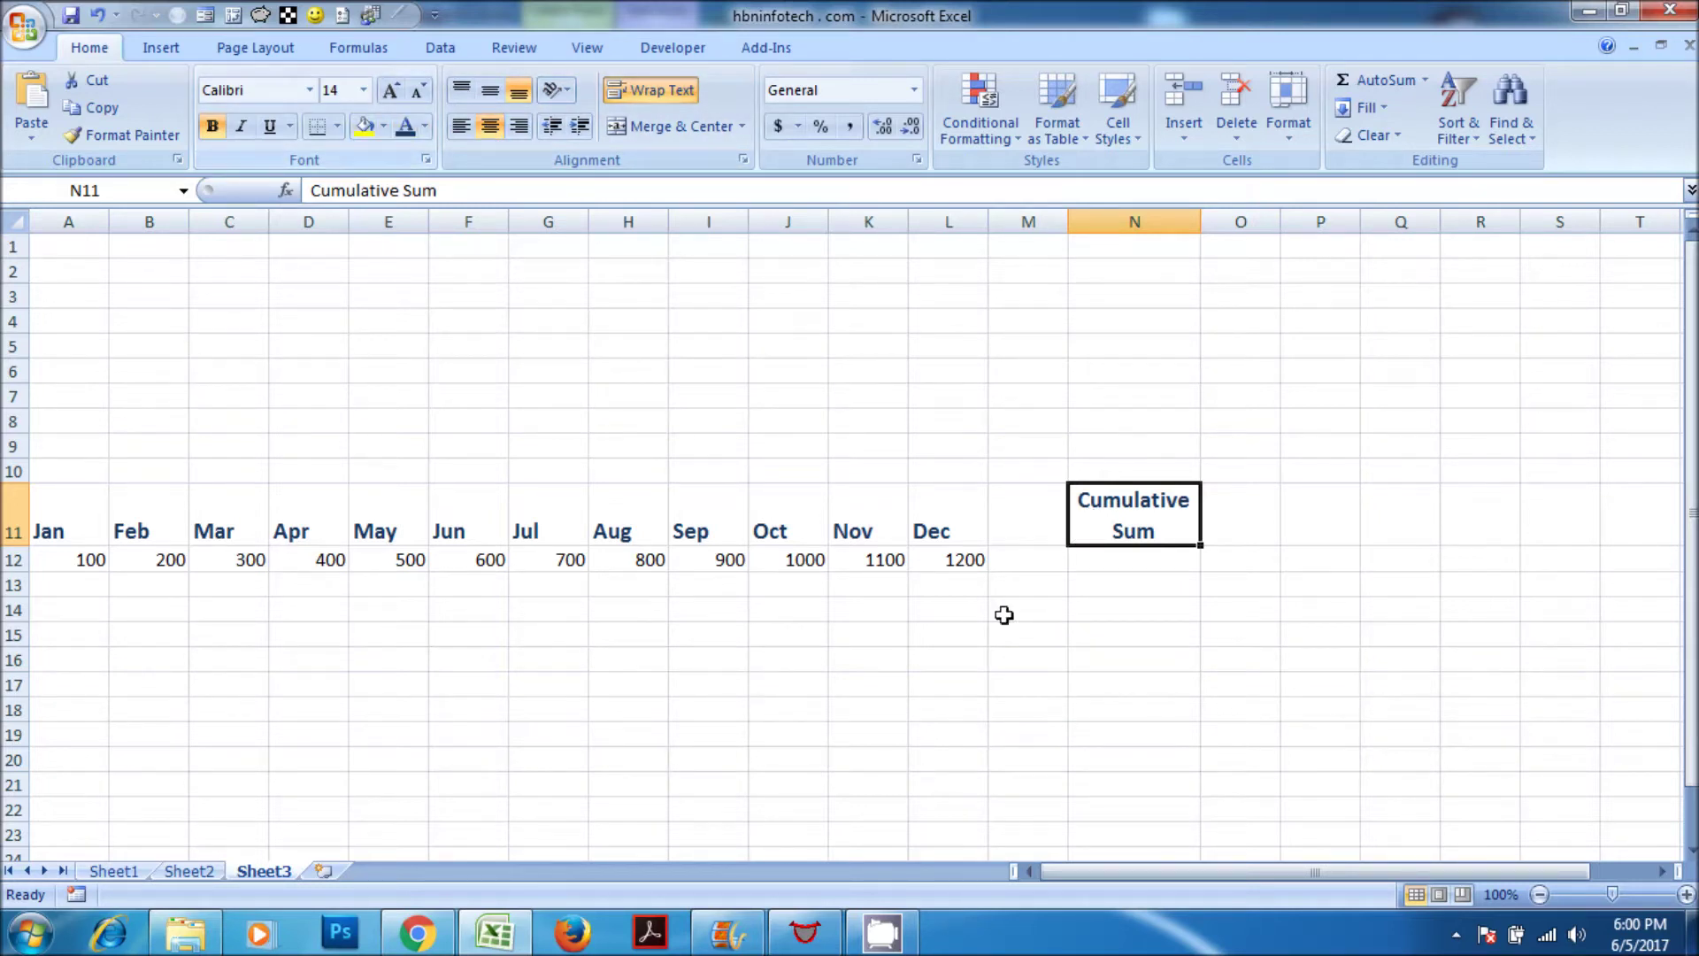
{"action": "left_click", "coordinate": [1133, 662]}
{"action": "left_click", "coordinate": [1098, 498]}
Give the N11 header red fill with yellow text
{"action": "left_click", "coordinate": [383, 126]}
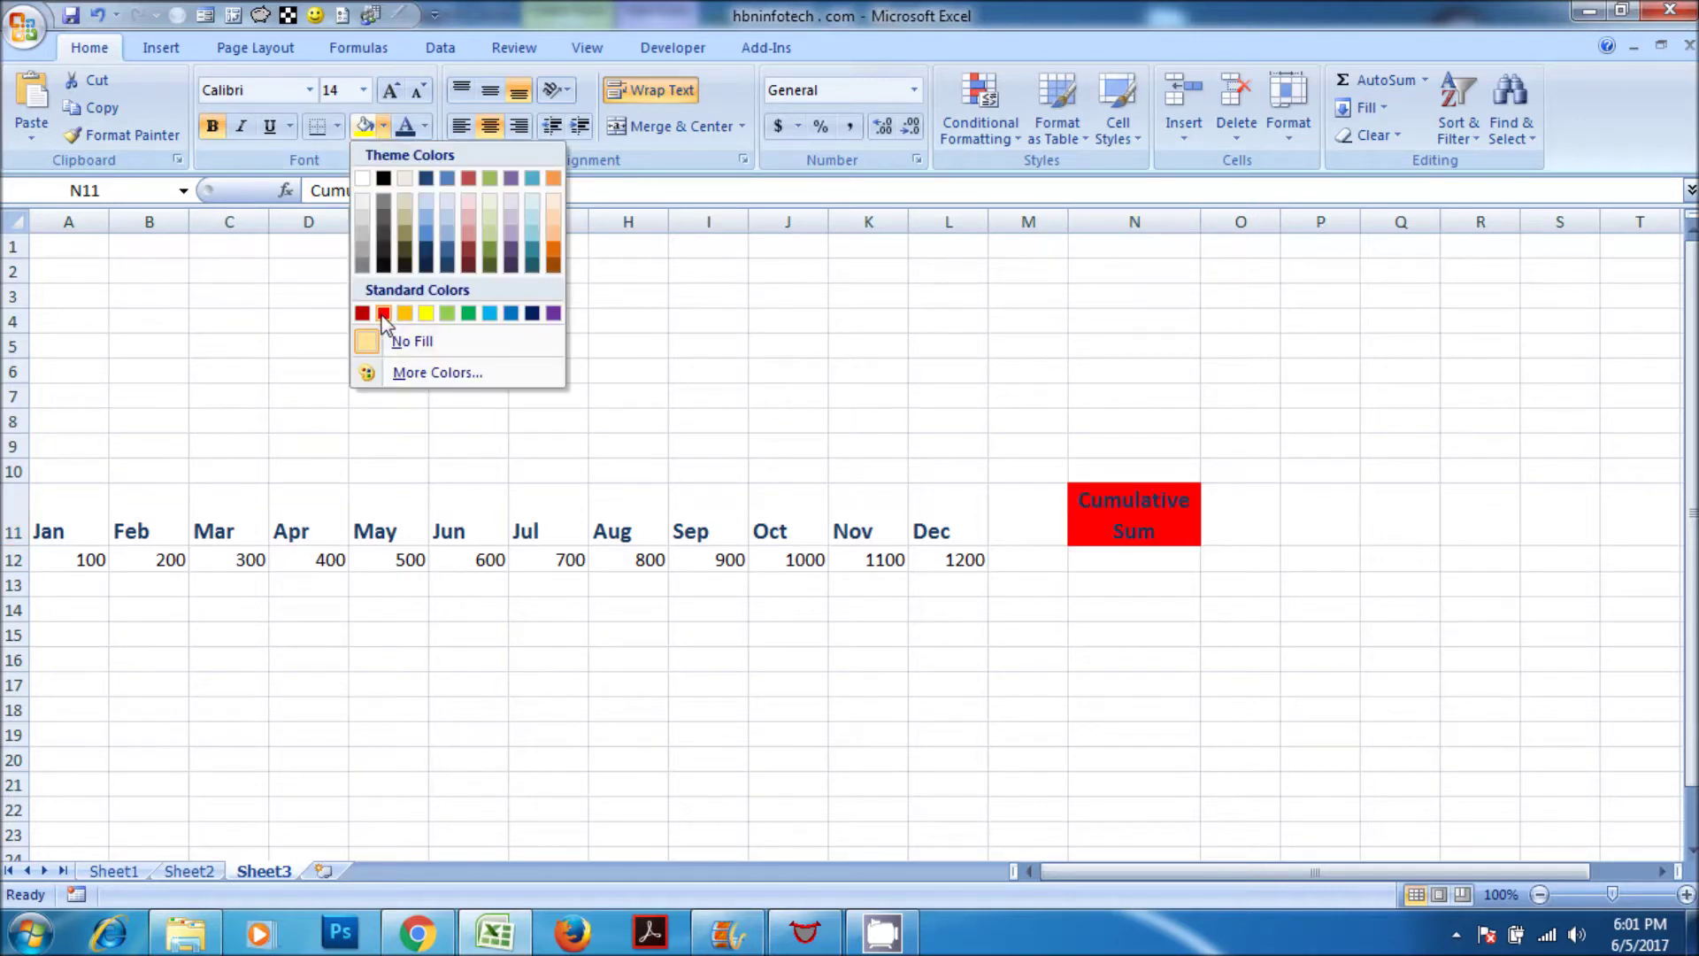
{"action": "left_click", "coordinate": [383, 313]}
{"action": "left_click", "coordinate": [424, 126]}
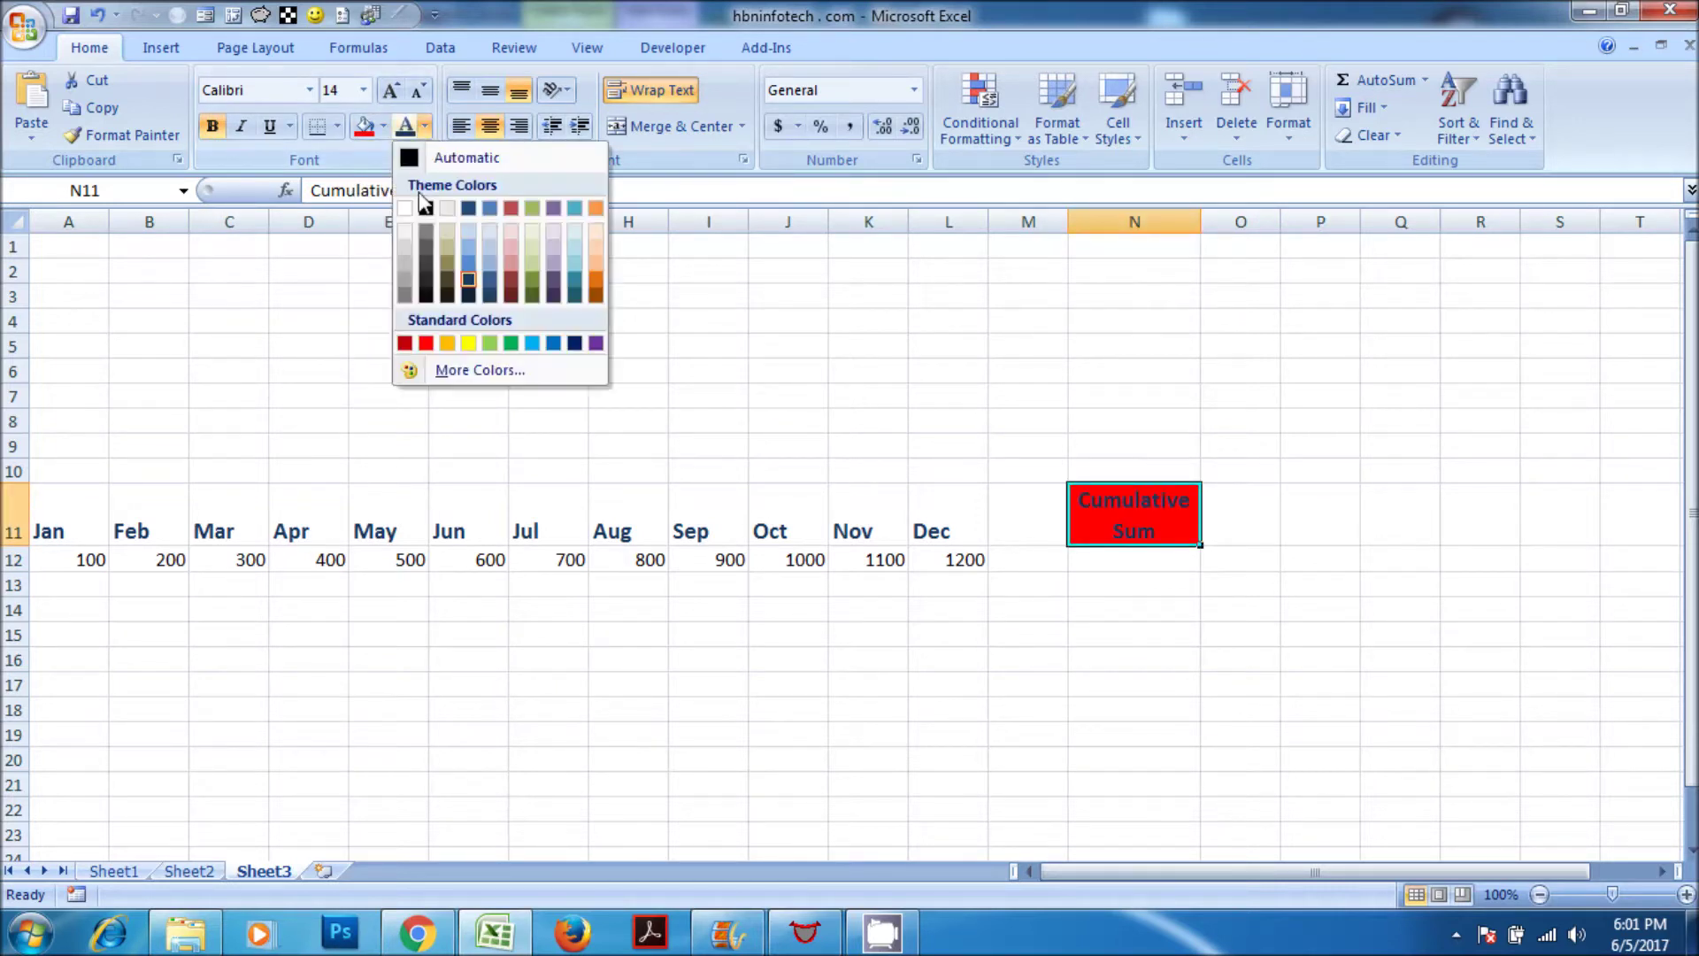
{"action": "left_click", "coordinate": [468, 344]}
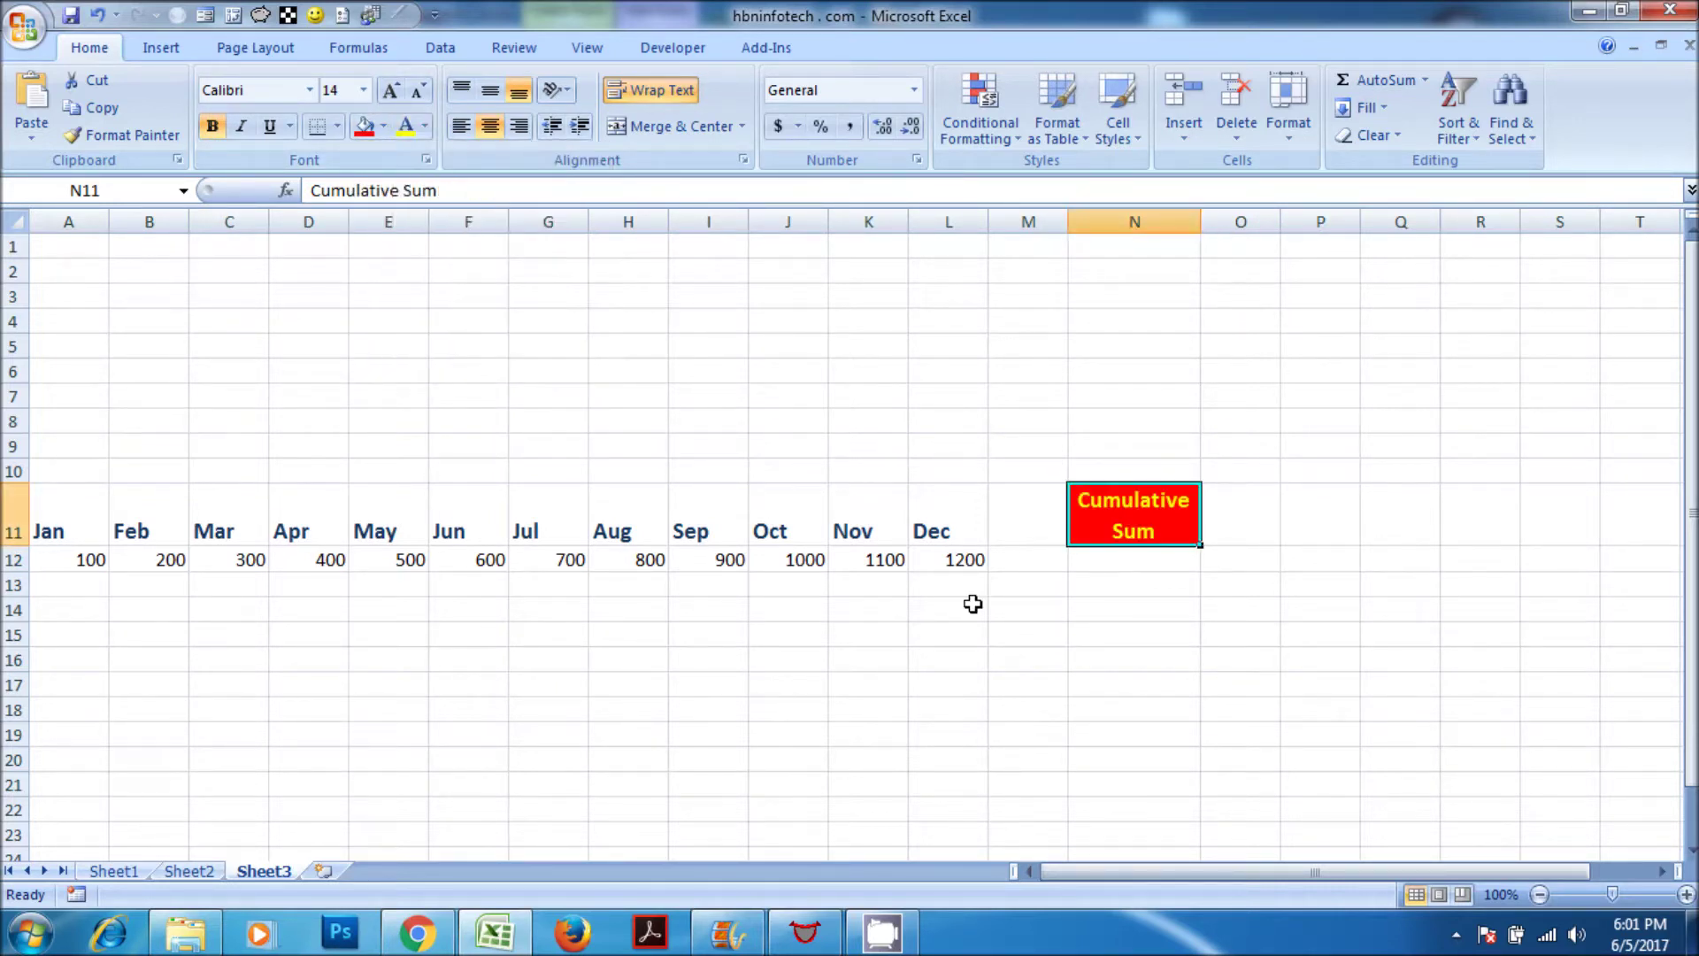
Fill N12 green and make row 12 taller
{"action": "left_click", "coordinate": [1100, 566]}
{"action": "left_click", "coordinate": [383, 126]}
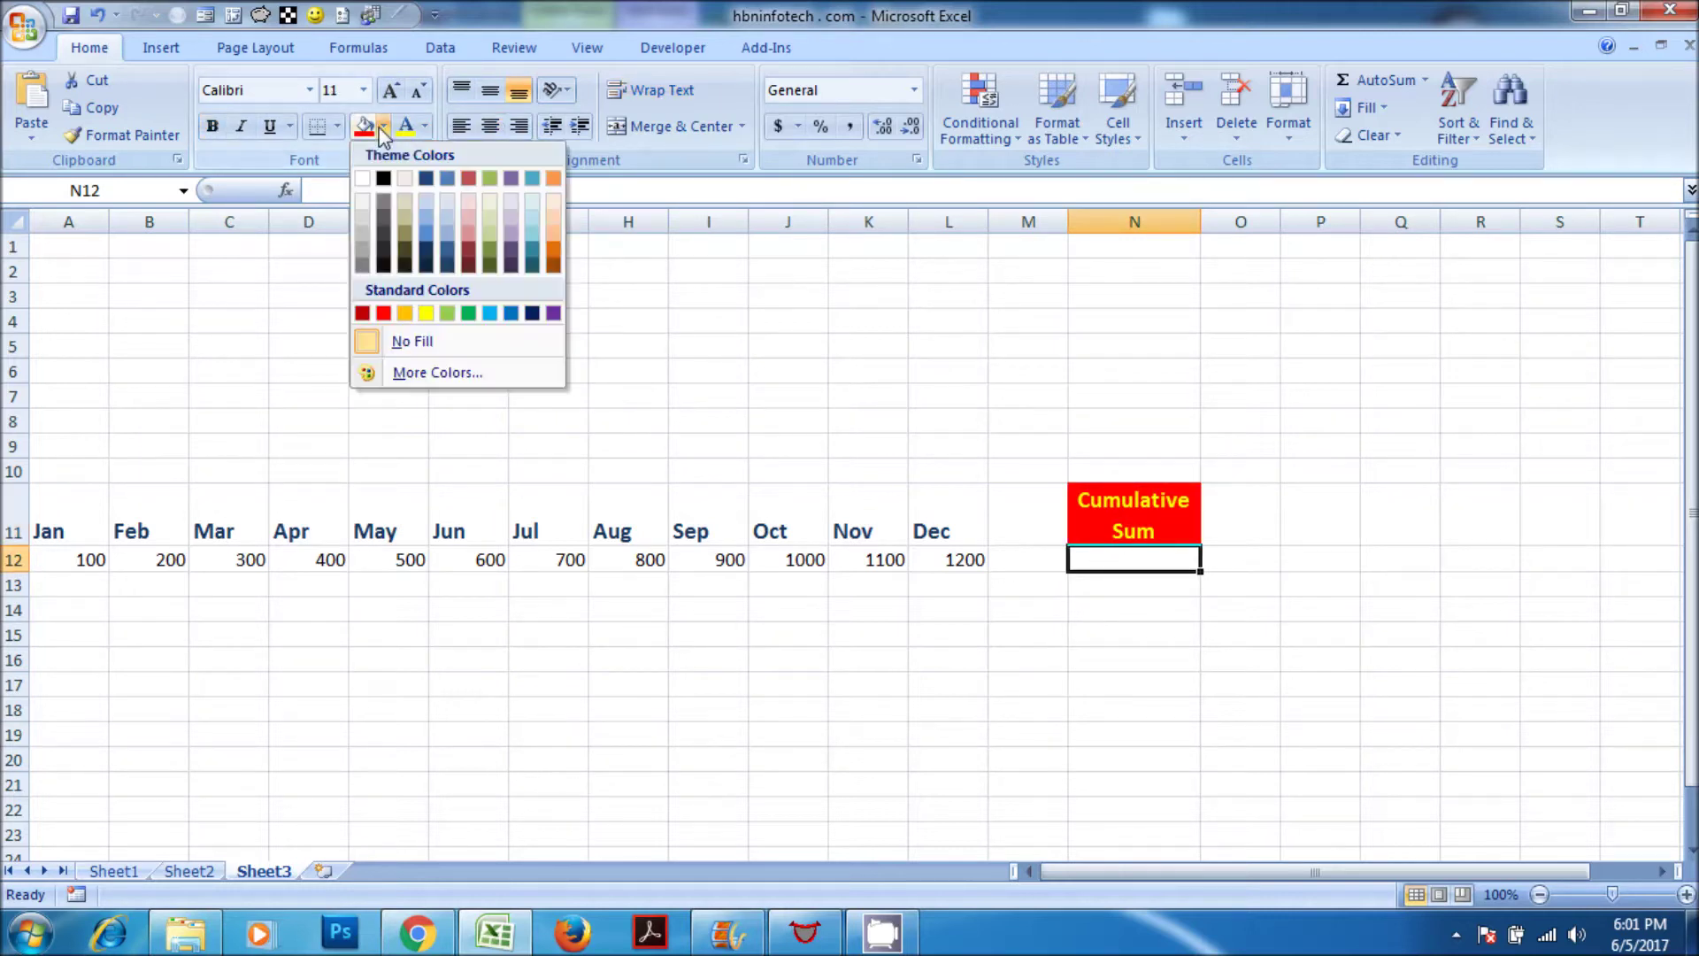
{"action": "left_click", "coordinate": [468, 313]}
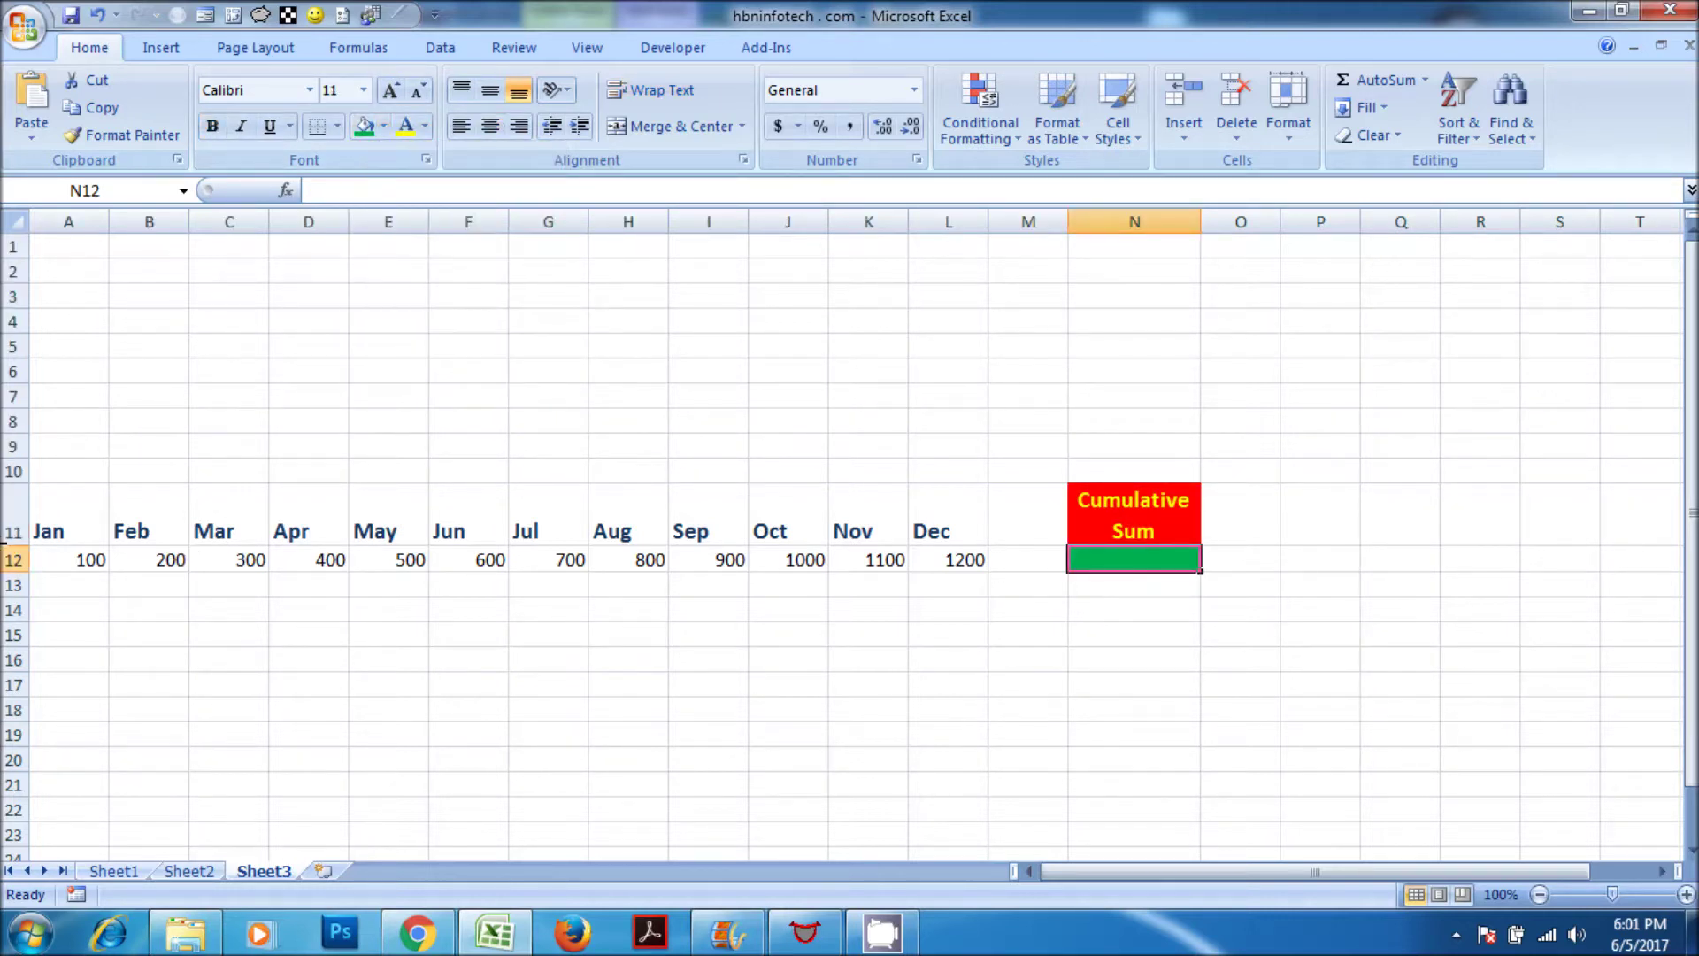
{"action": "left_click_drag", "start_coordinate": [16, 571], "coordinate": [15, 581]}
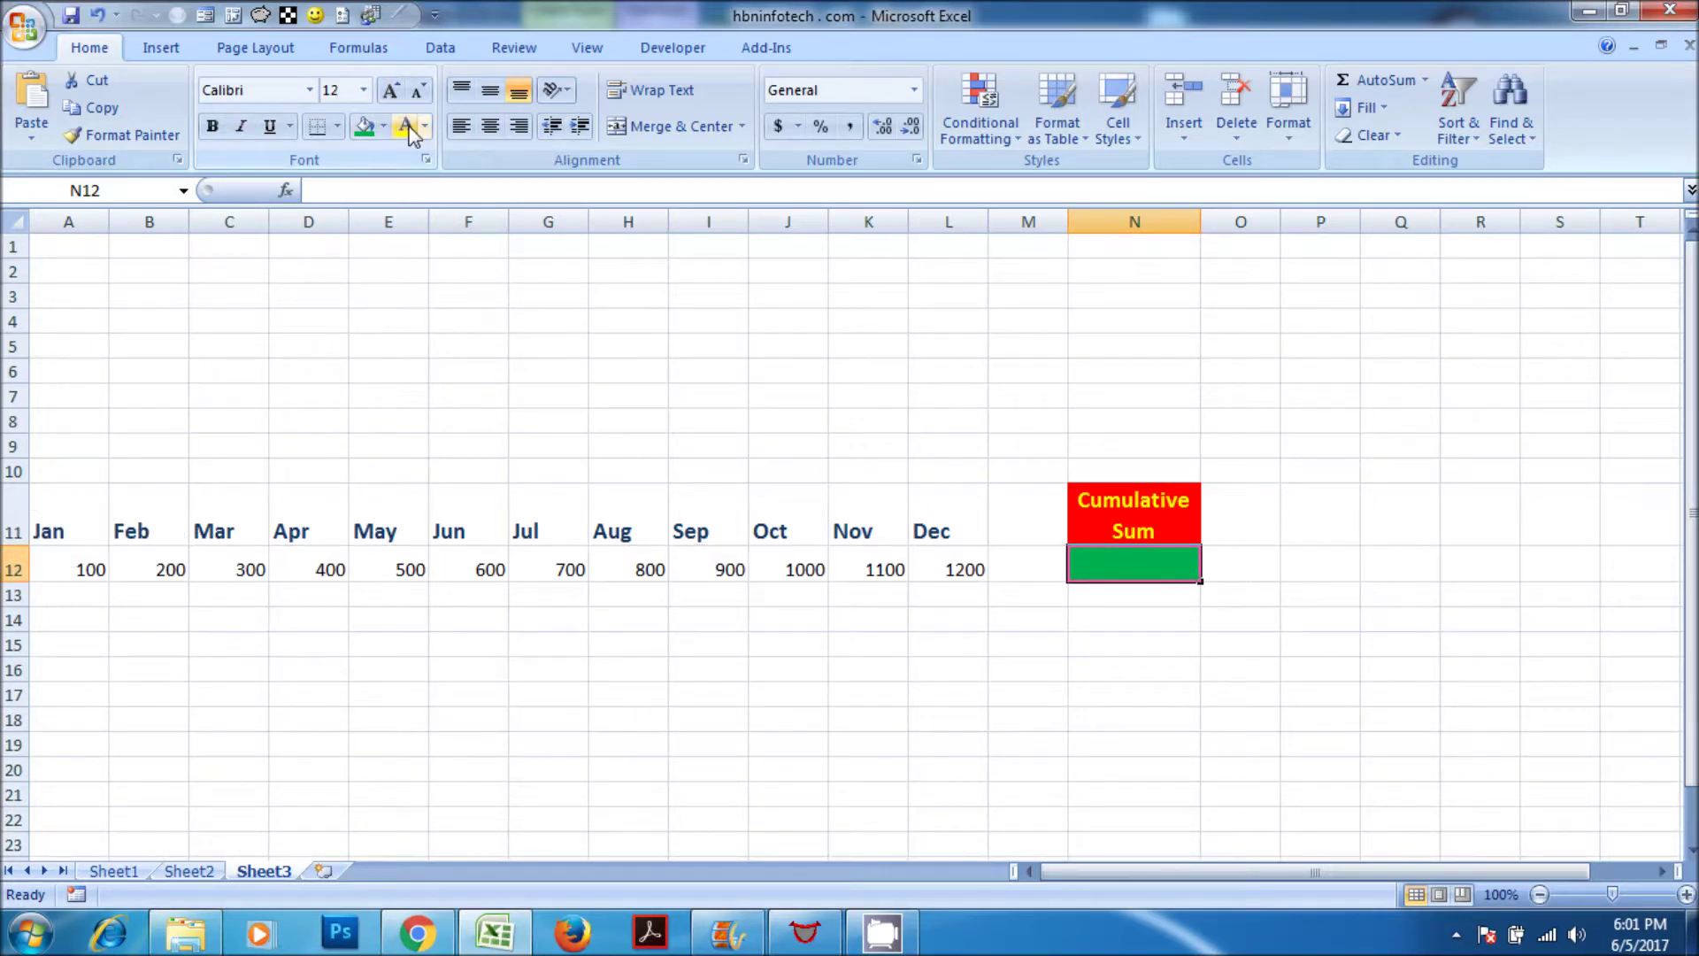
{"action": "left_click", "coordinate": [625, 447]}
{"action": "left_click_drag", "start_coordinate": [1092, 507], "coordinate": [1112, 565]}
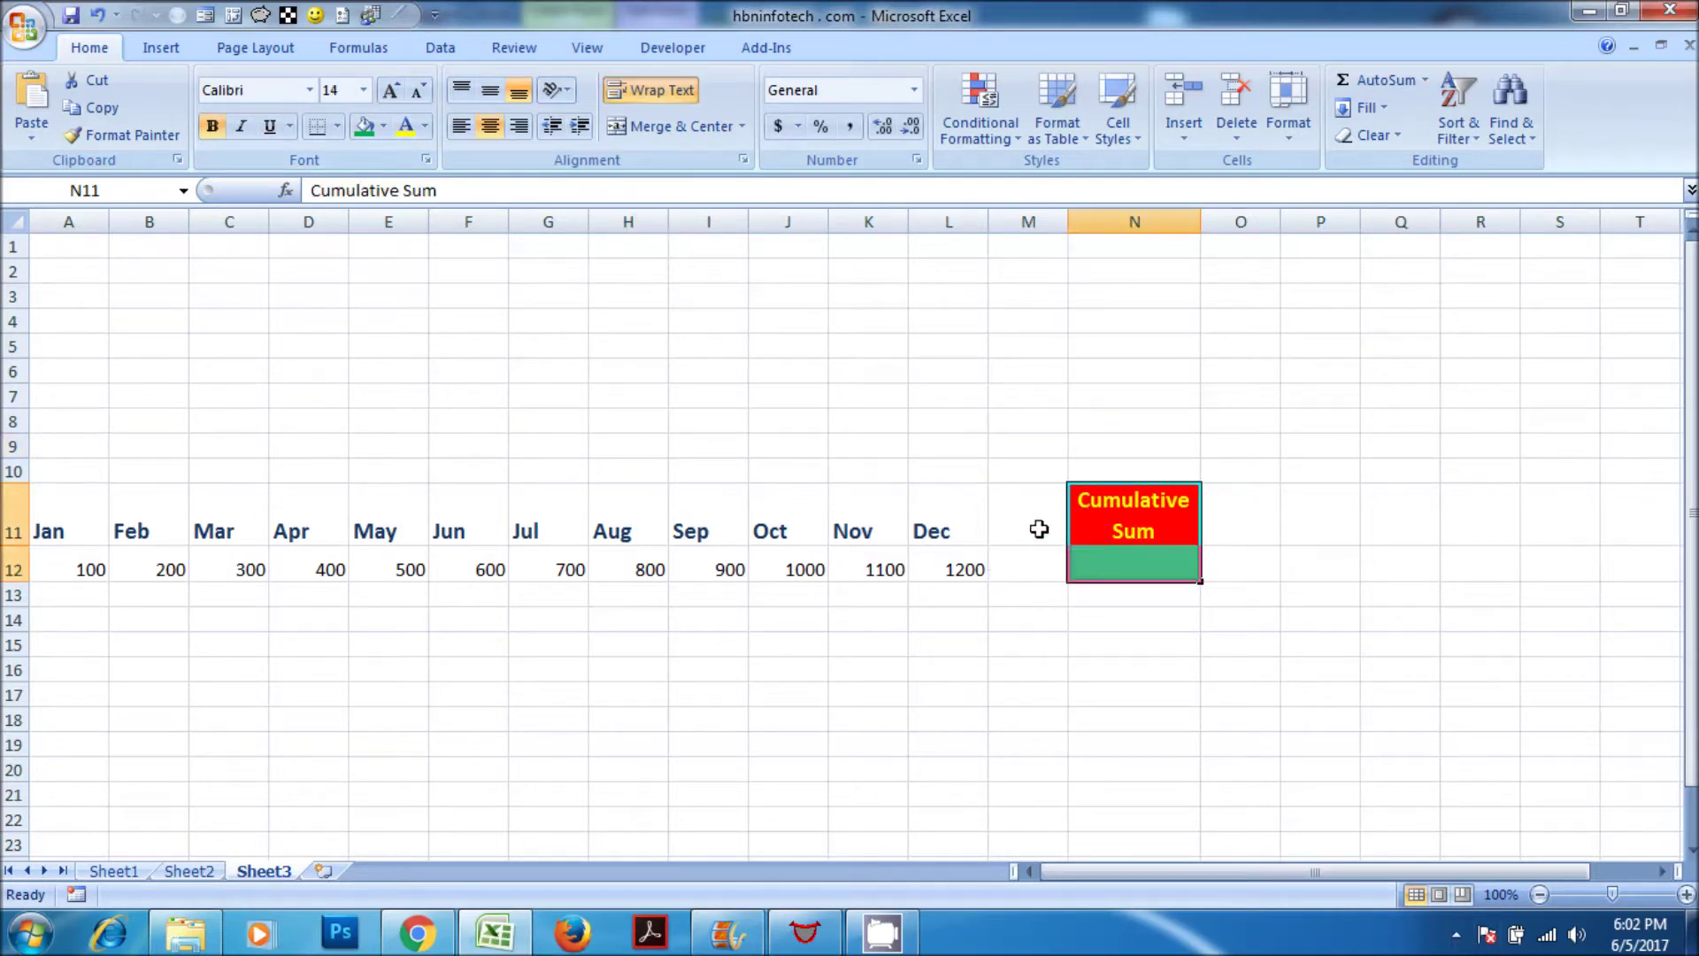
{"action": "left_click", "coordinate": [338, 126]}
{"action": "left_click", "coordinate": [370, 714]}
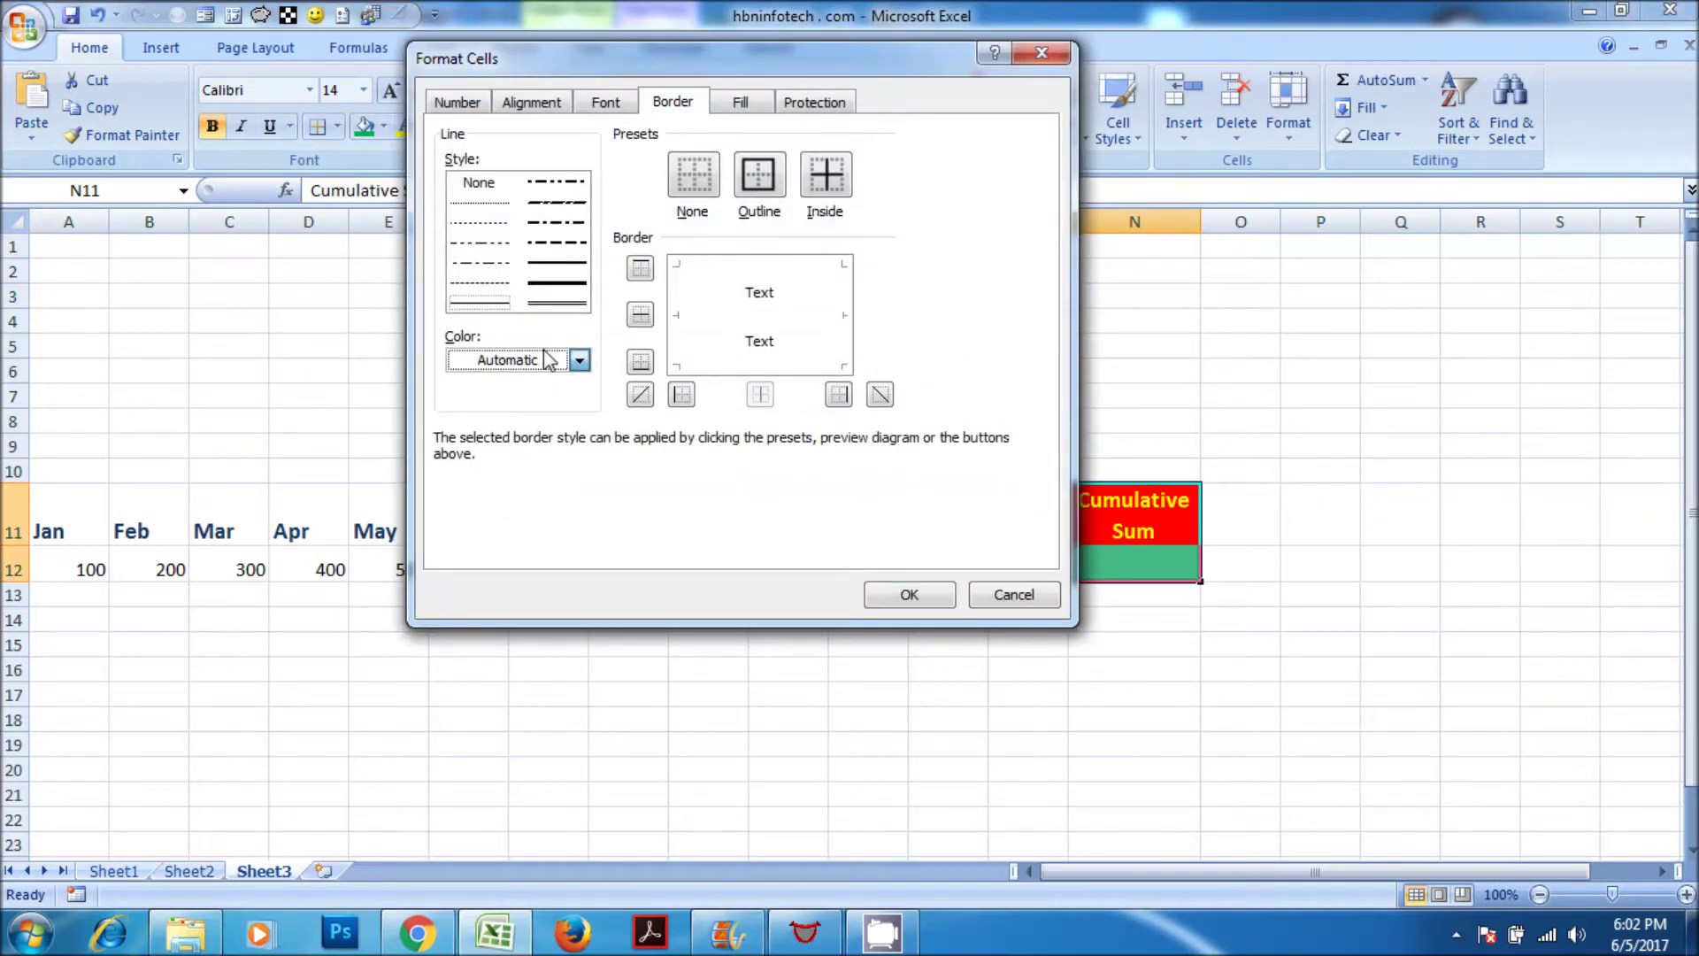
Give N11:N12 a dark blue outline border
{"action": "left_click", "coordinate": [543, 356]}
{"action": "left_click", "coordinate": [523, 527]}
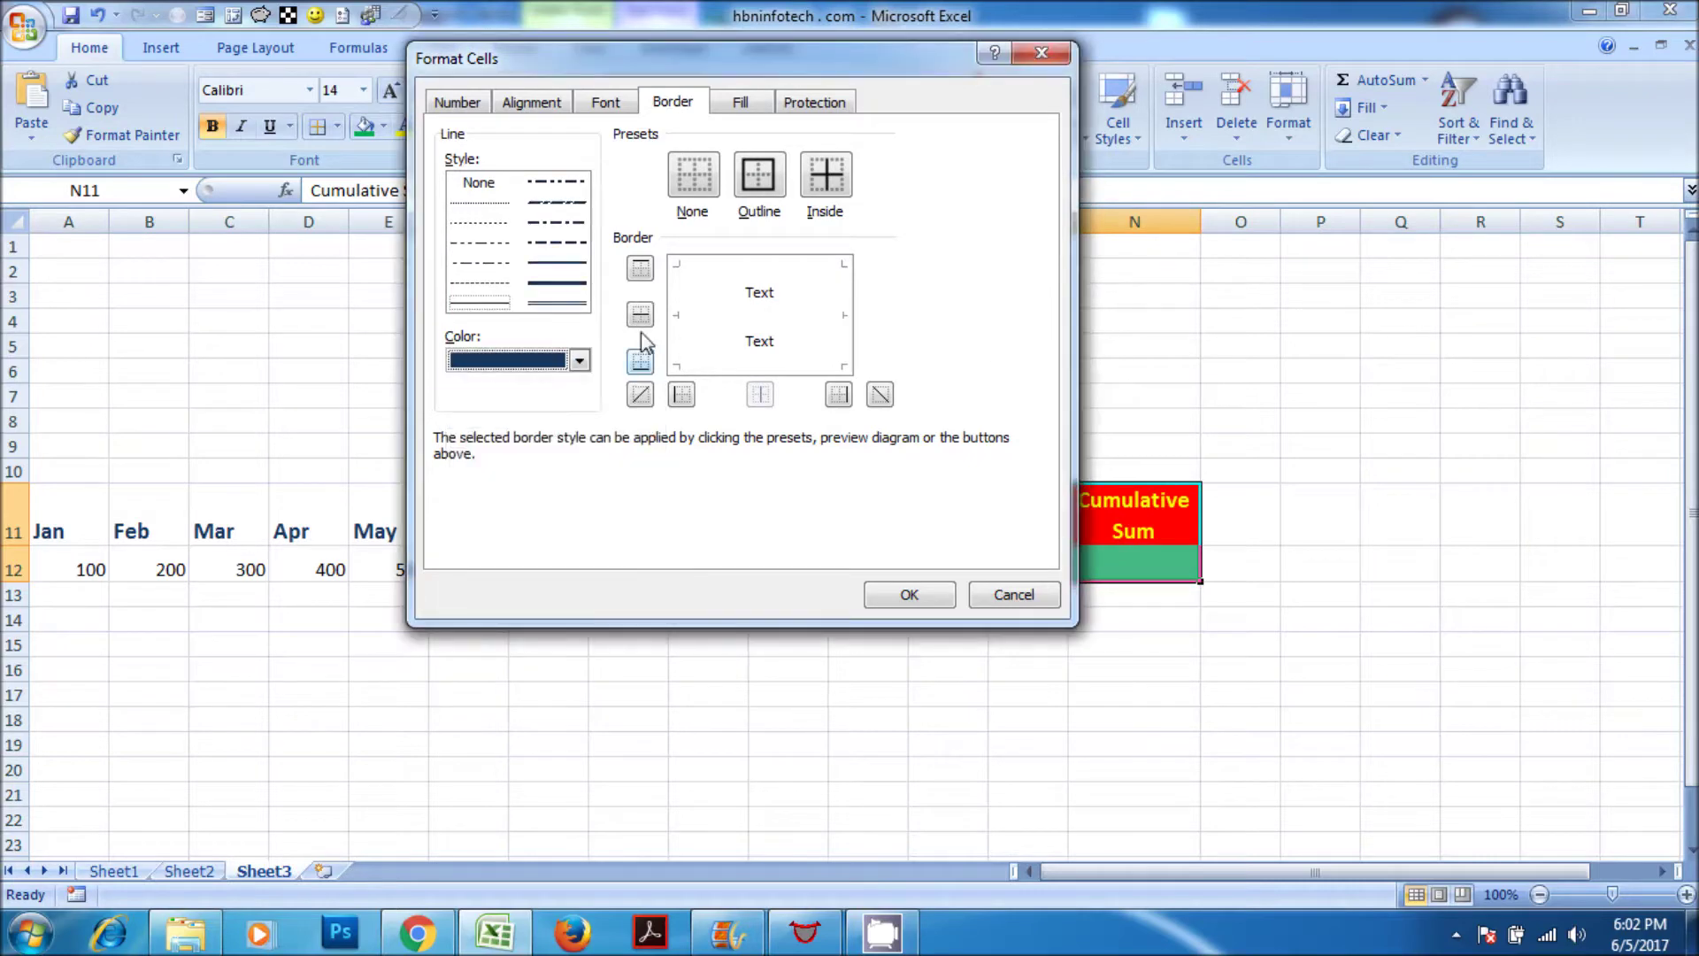
{"action": "left_click", "coordinate": [770, 200]}
{"action": "left_click", "coordinate": [900, 593]}
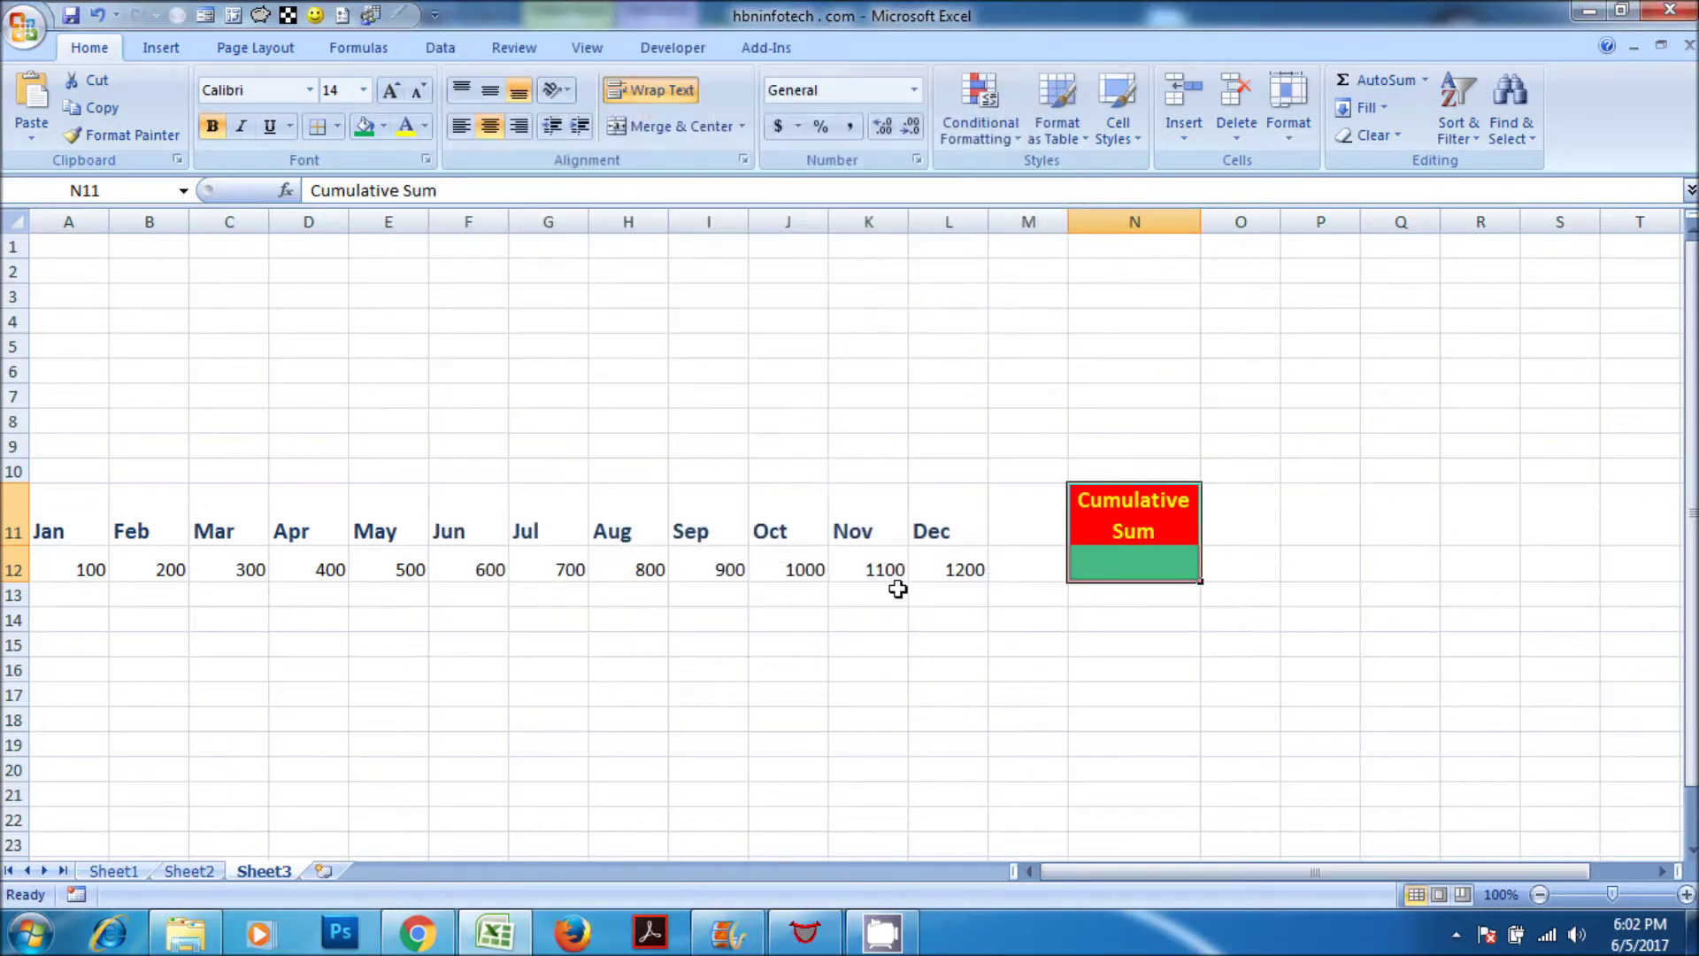
{"action": "left_click", "coordinate": [1107, 634]}
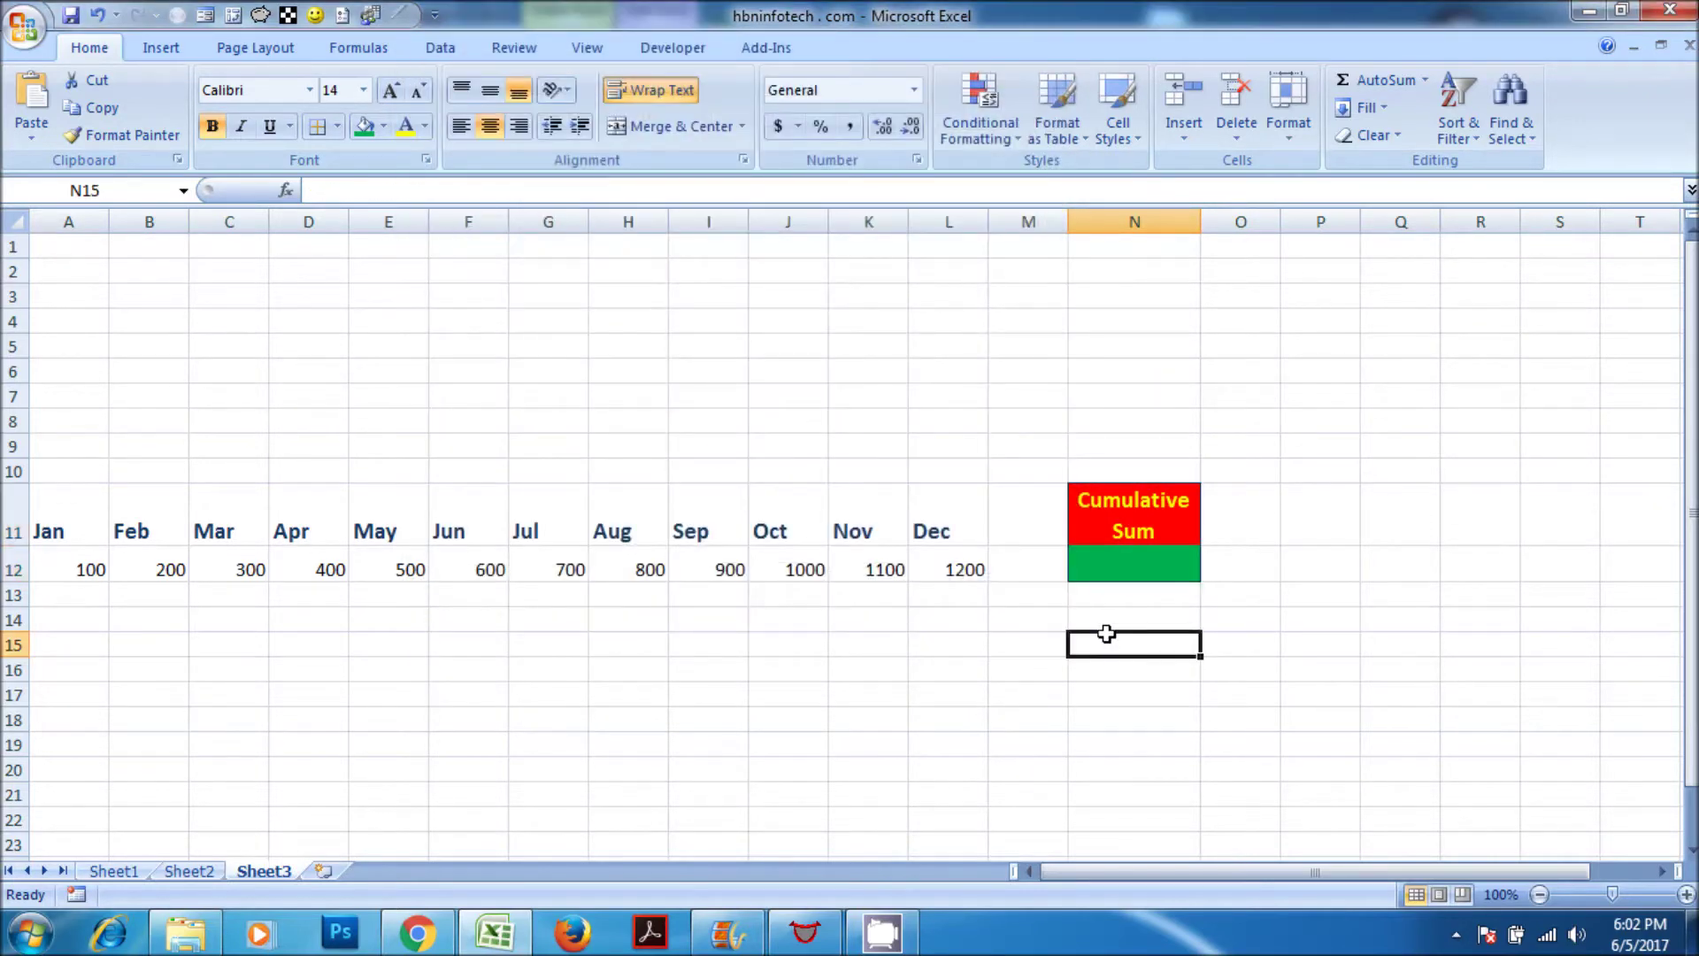
{"action": "left_click", "coordinate": [1118, 547]}
Apply a thick box border around N11:N12
{"action": "left_click_drag", "start_coordinate": [1118, 545], "coordinate": [1117, 568]}
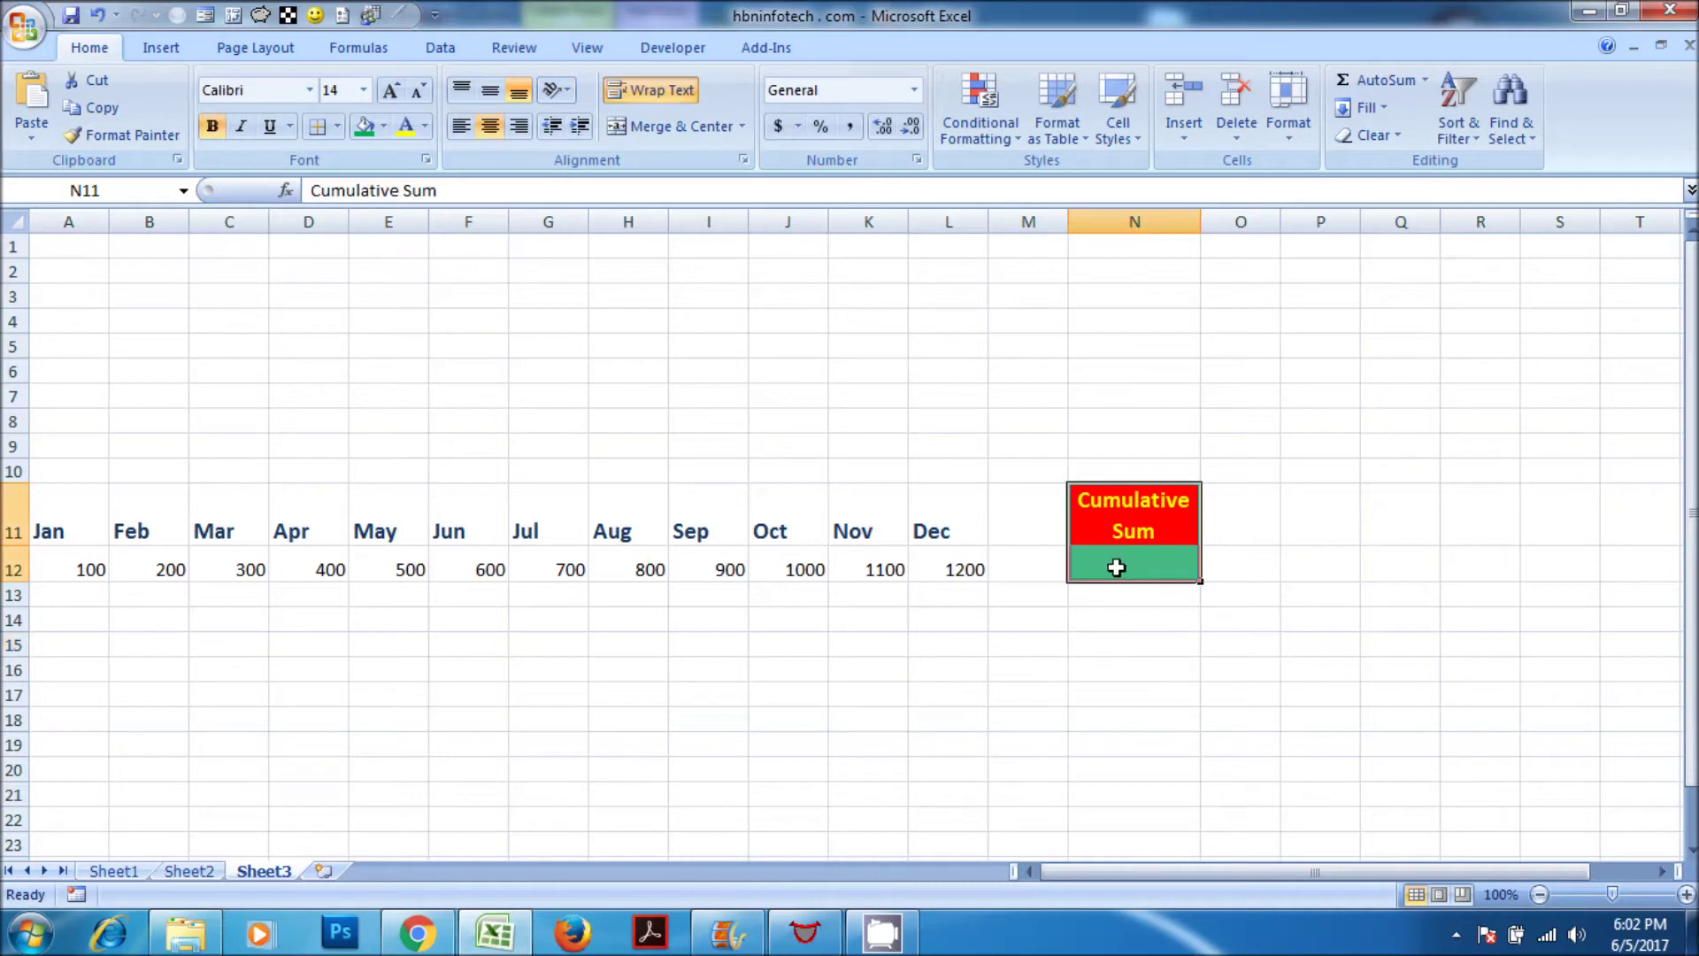
{"action": "left_click", "coordinate": [338, 125]}
{"action": "left_click", "coordinate": [372, 379]}
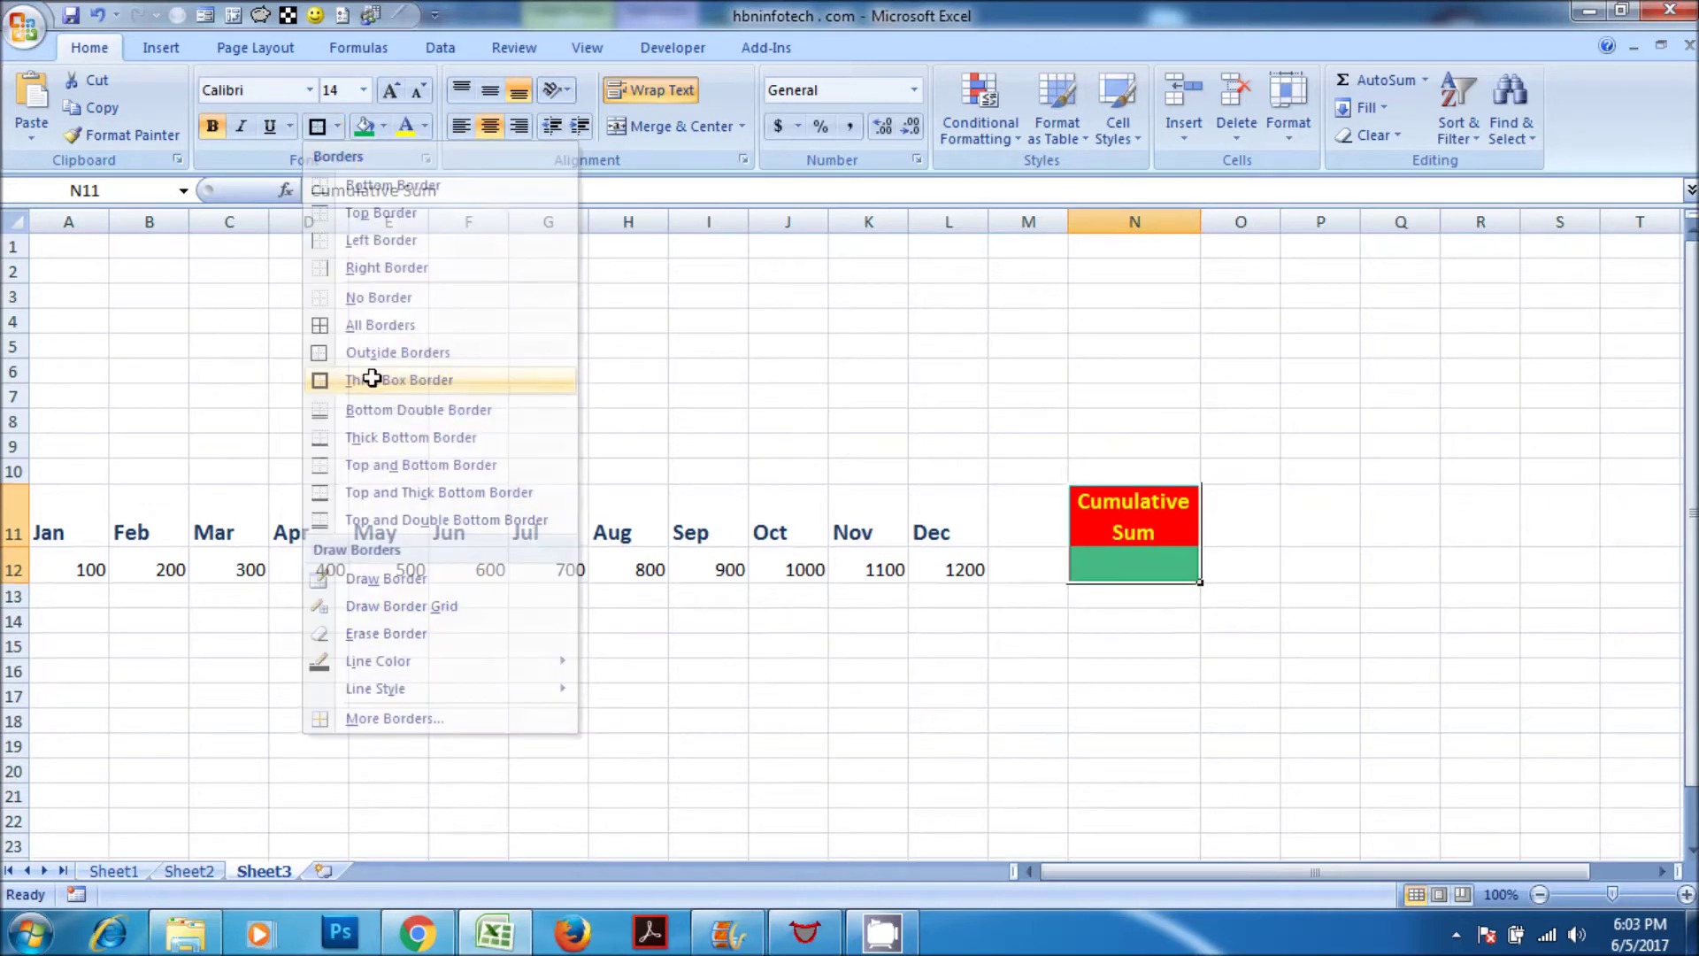
{"action": "left_click", "coordinate": [1117, 500]}
{"action": "left_click", "coordinate": [1248, 479]}
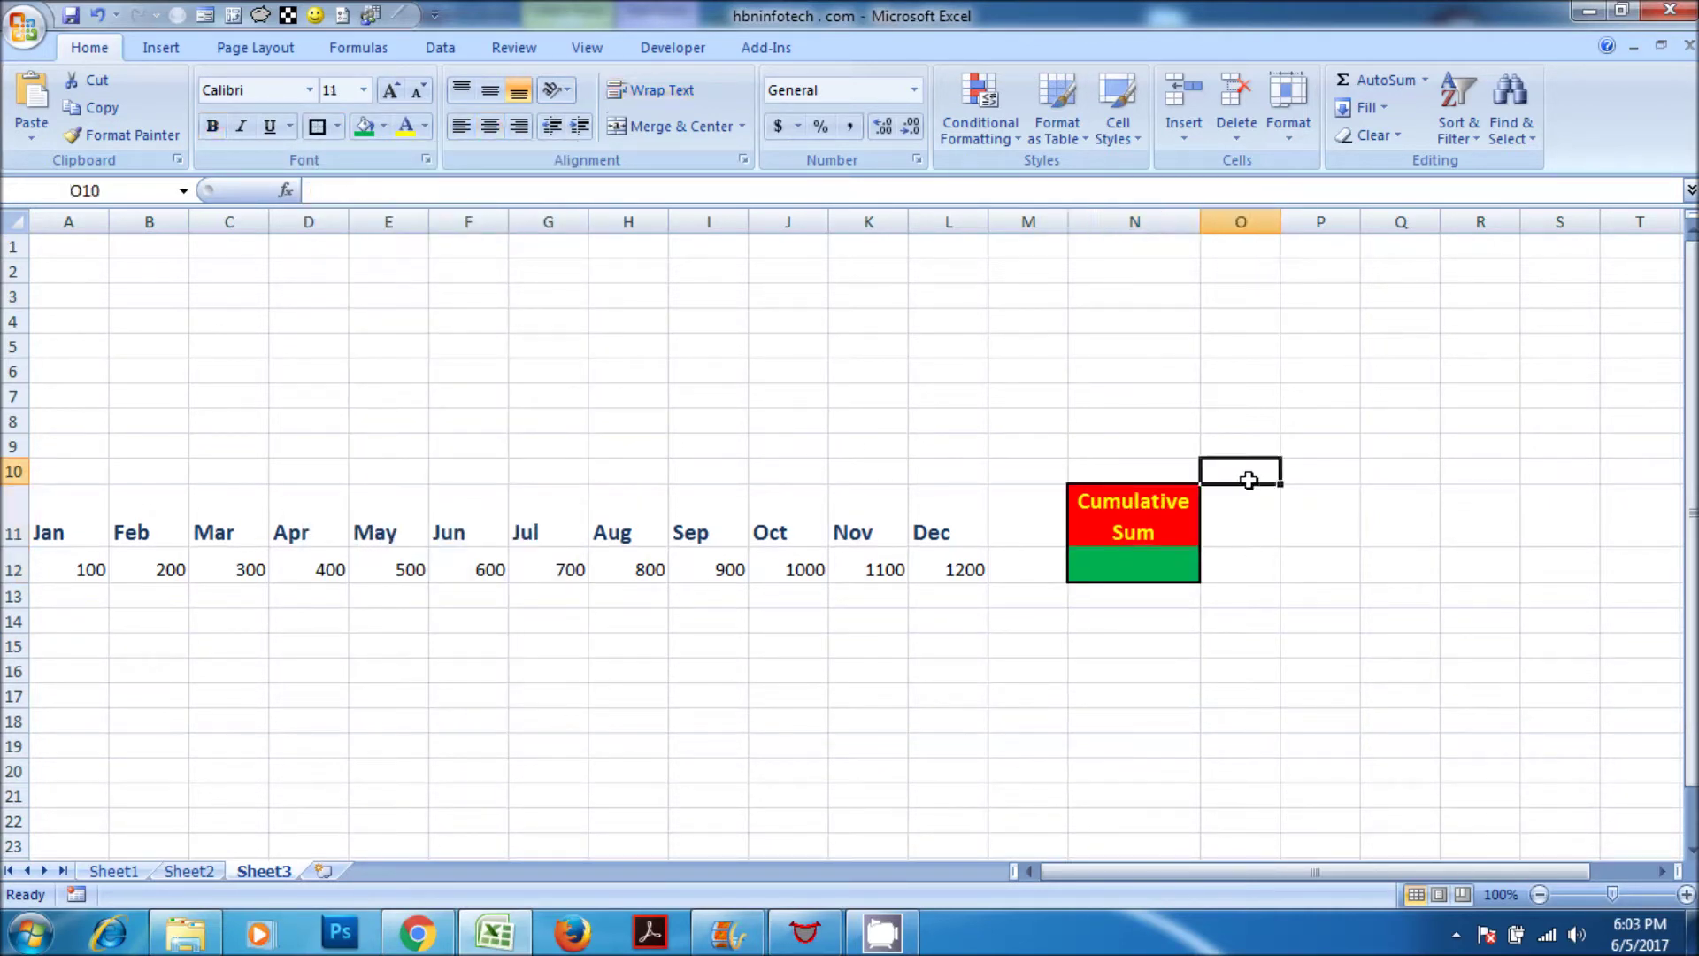
{"action": "left_click", "coordinate": [1248, 650]}
{"action": "left_click", "coordinate": [440, 48]}
{"action": "left_click_drag", "start_coordinate": [231, 275], "coordinate": [390, 273]}
Merge C2:E2 and enter the heading 'Sum till the month of'
{"action": "left_click", "coordinate": [93, 49]}
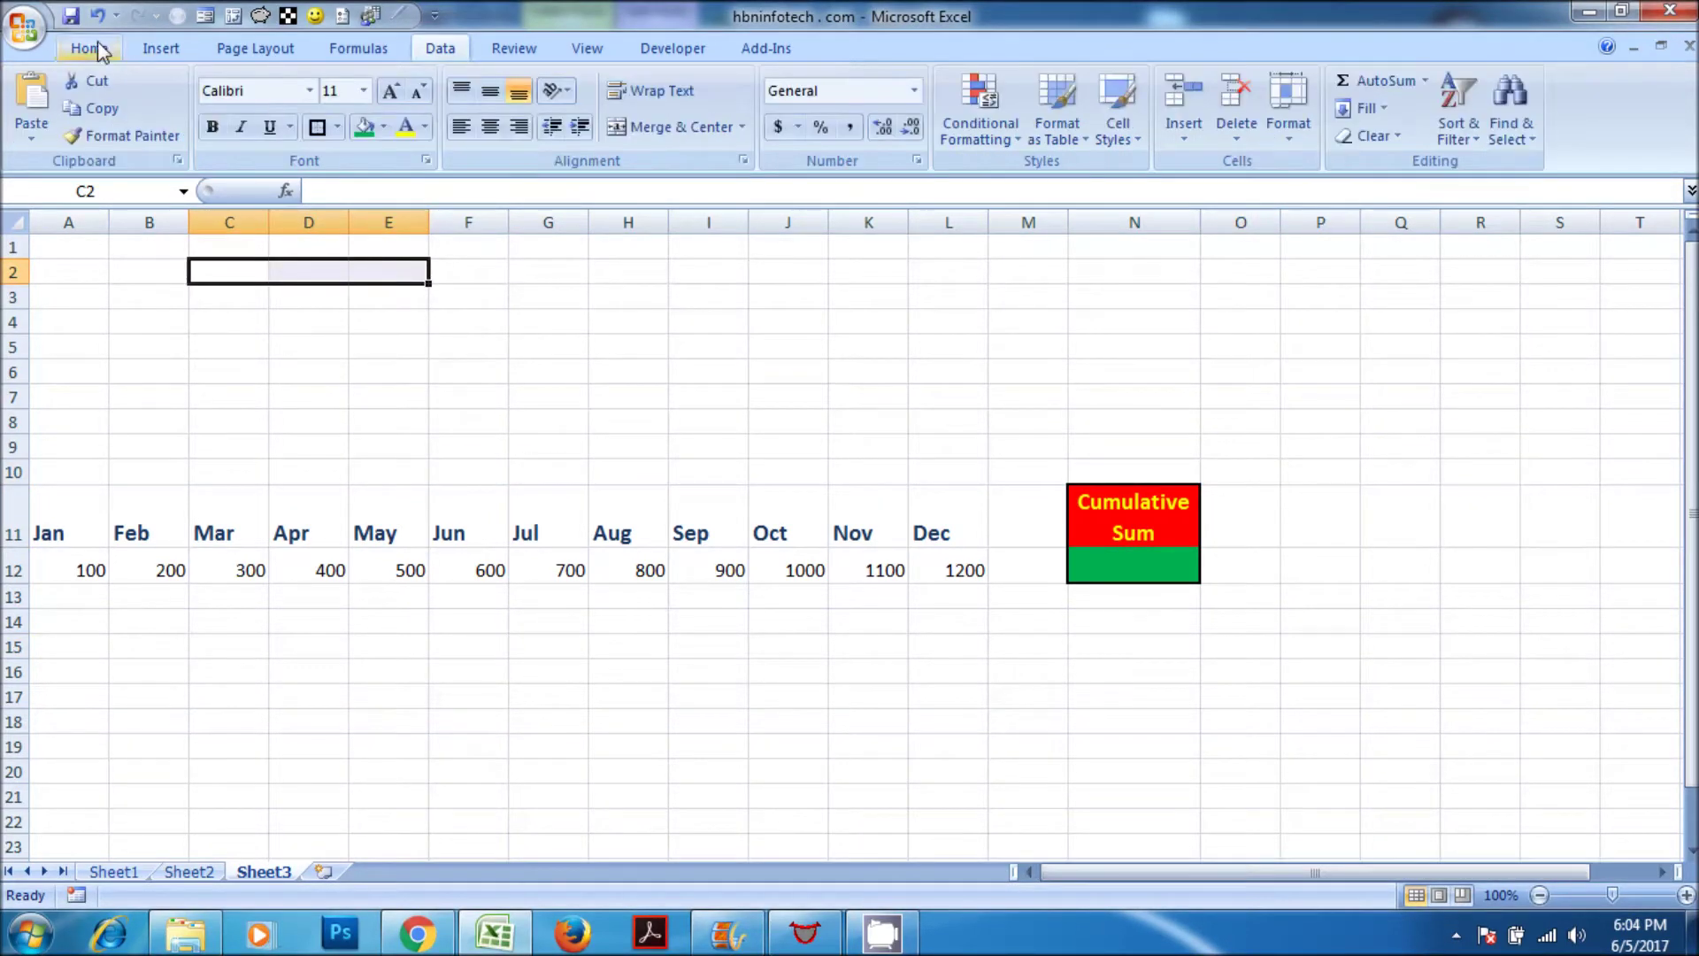
{"action": "left_click", "coordinate": [671, 125]}
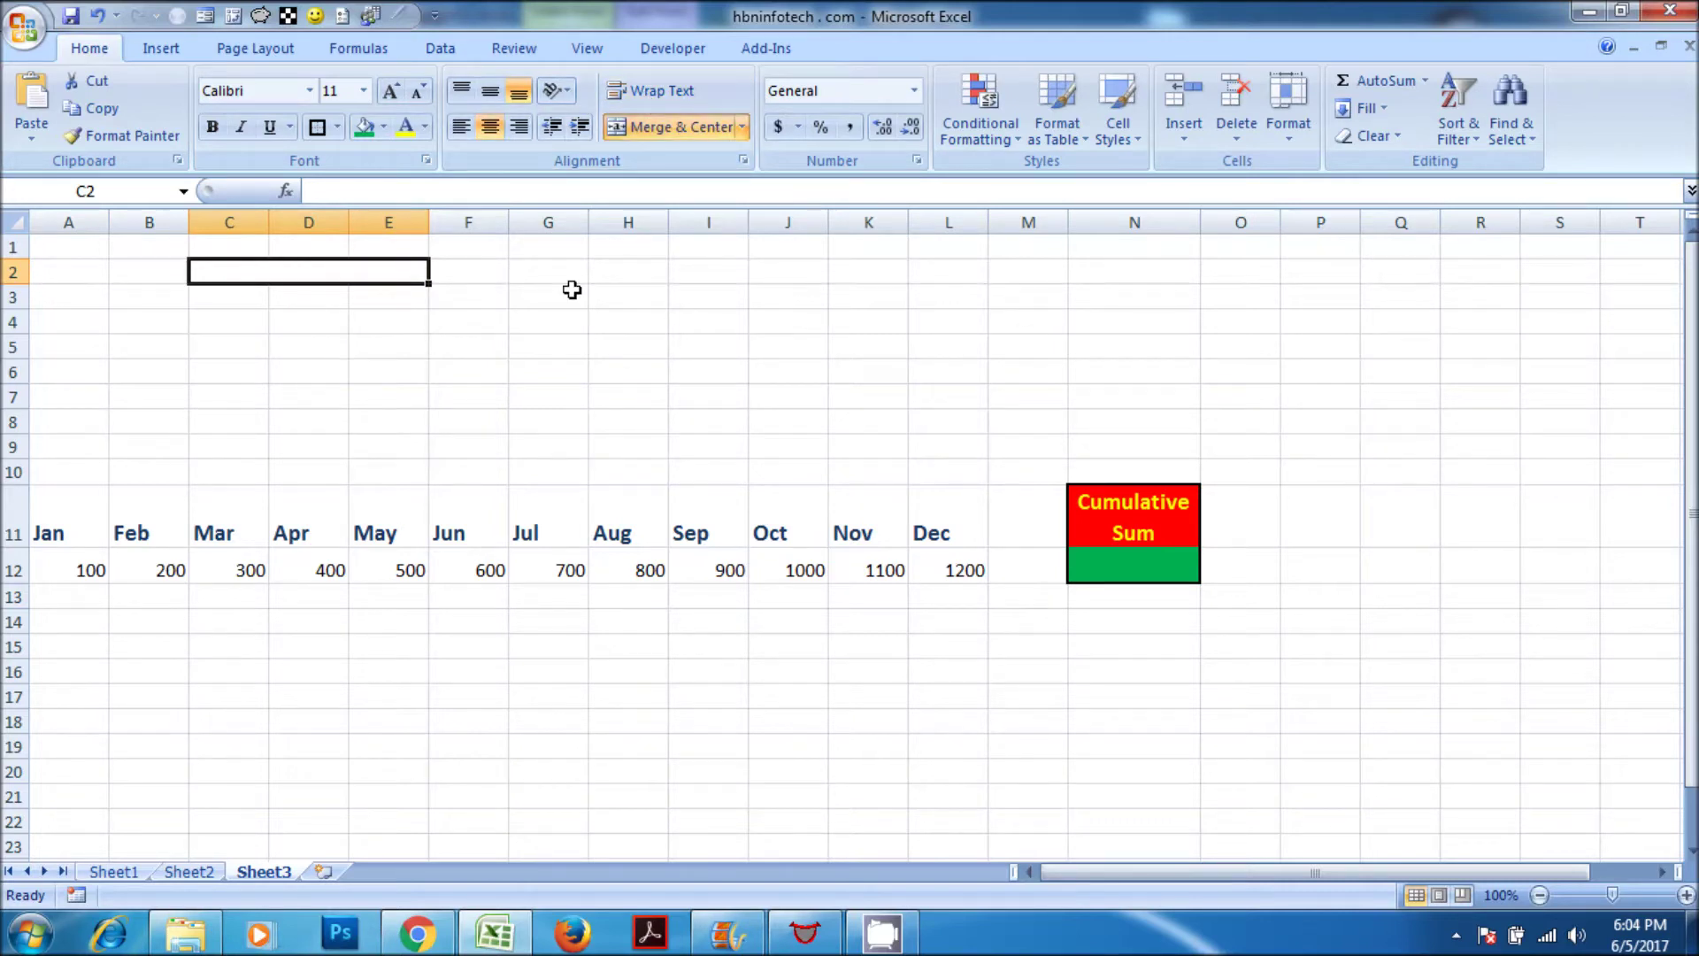
{"action": "type", "text": "Sum till th"}
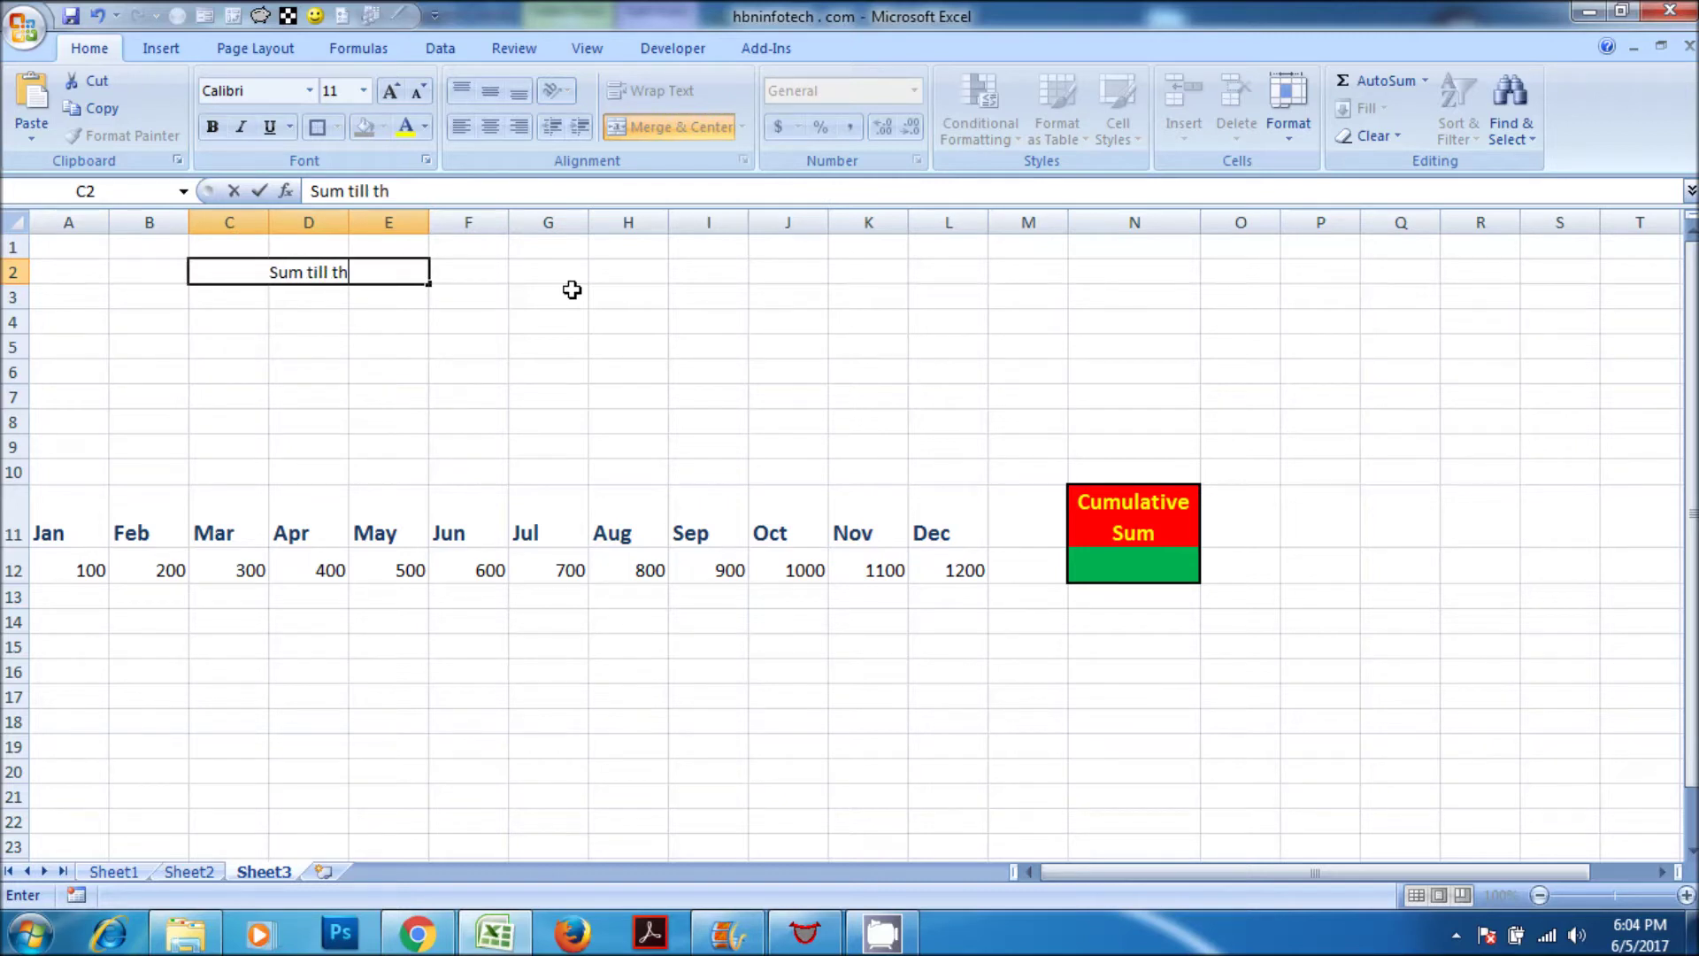
{"action": "type", "text": "e mont"}
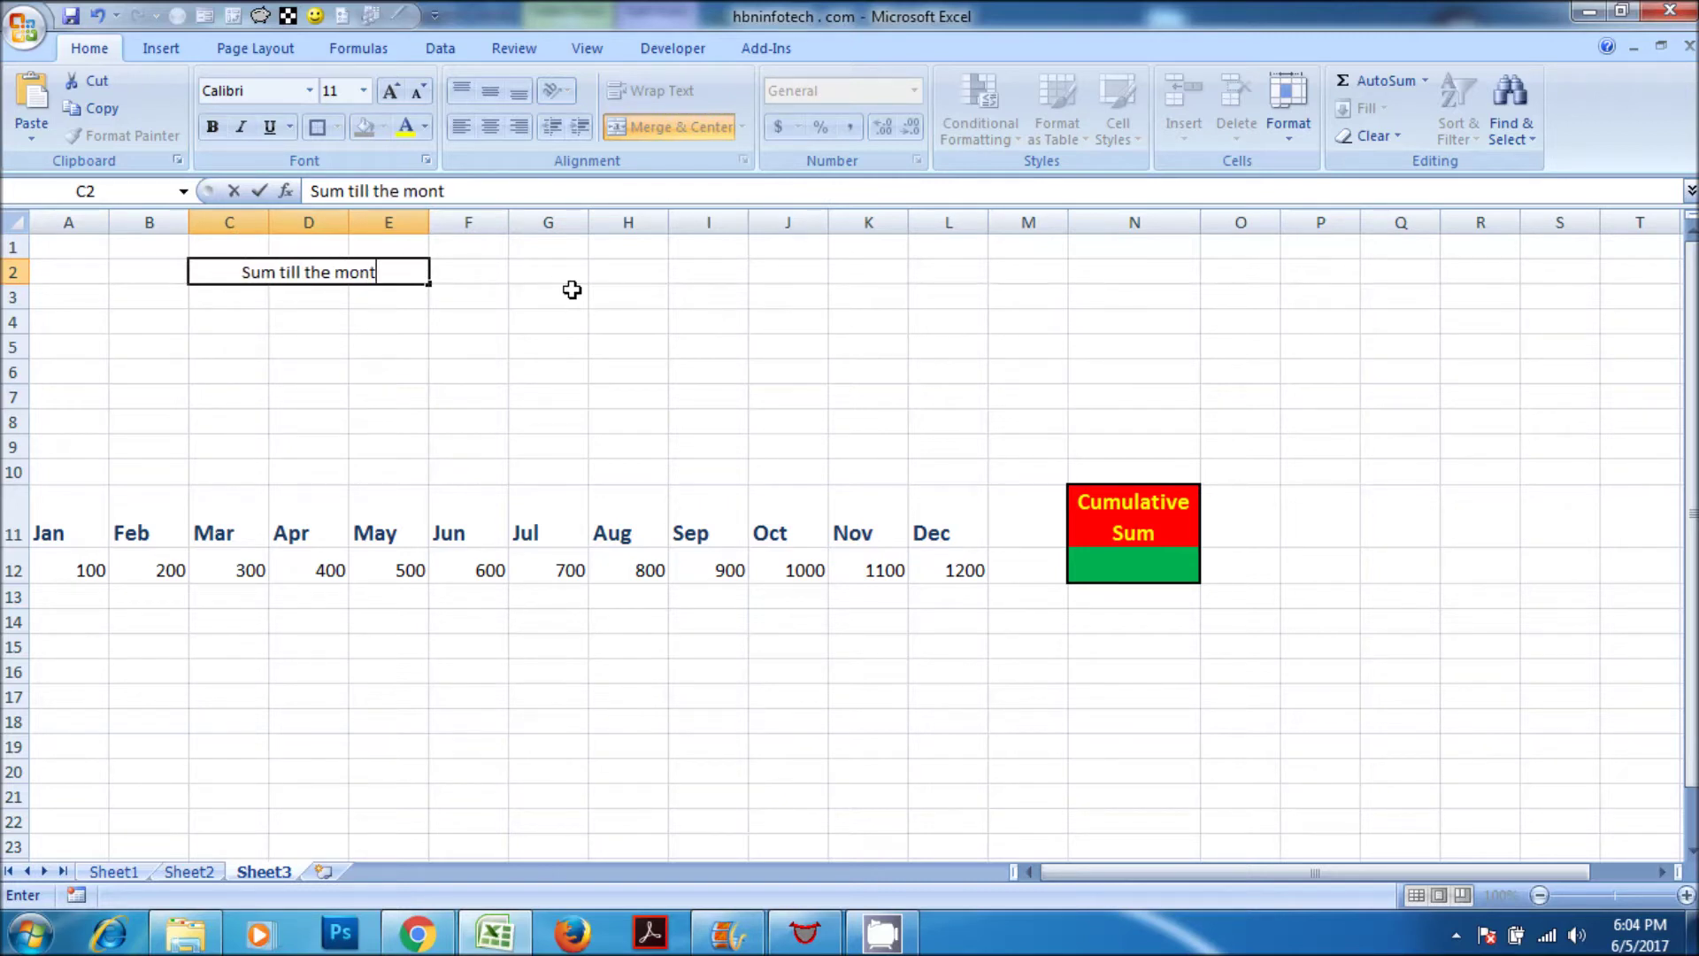
{"action": "type", "text": "h o"}
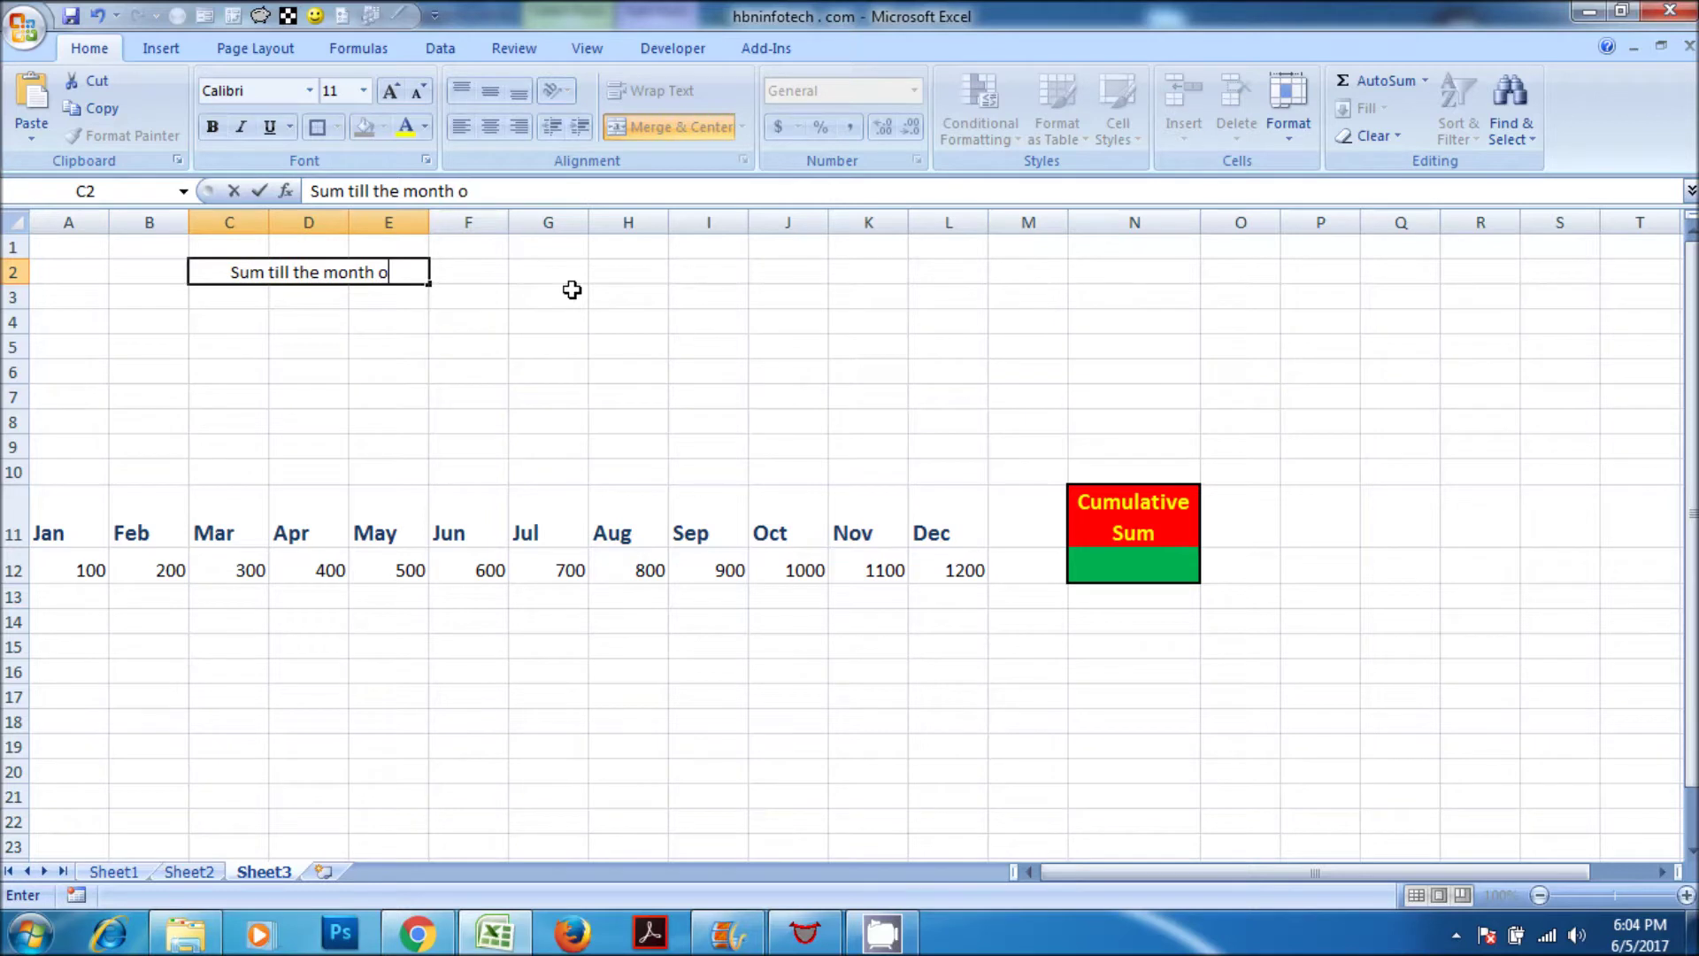
{"action": "type", "text": "f"}
{"action": "key", "text": "Return"}
Format the heading as bold 14-point white text on dark blue fill
{"action": "left_click", "coordinate": [331, 270]}
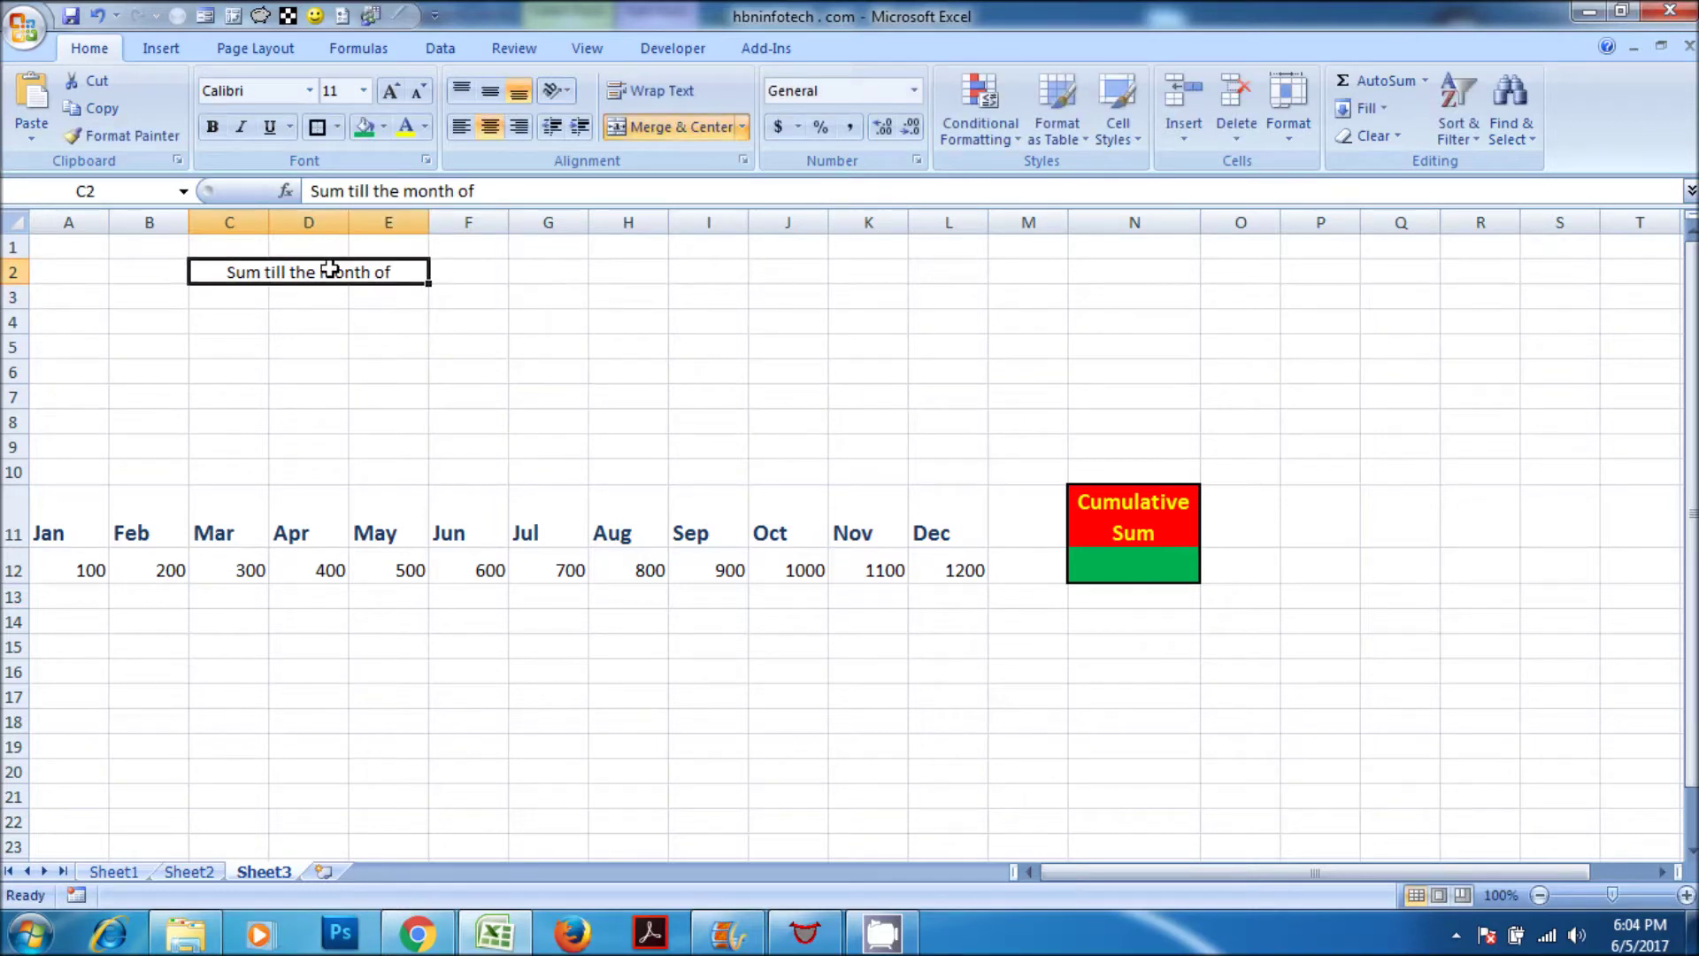
{"action": "left_click", "coordinate": [353, 91]}
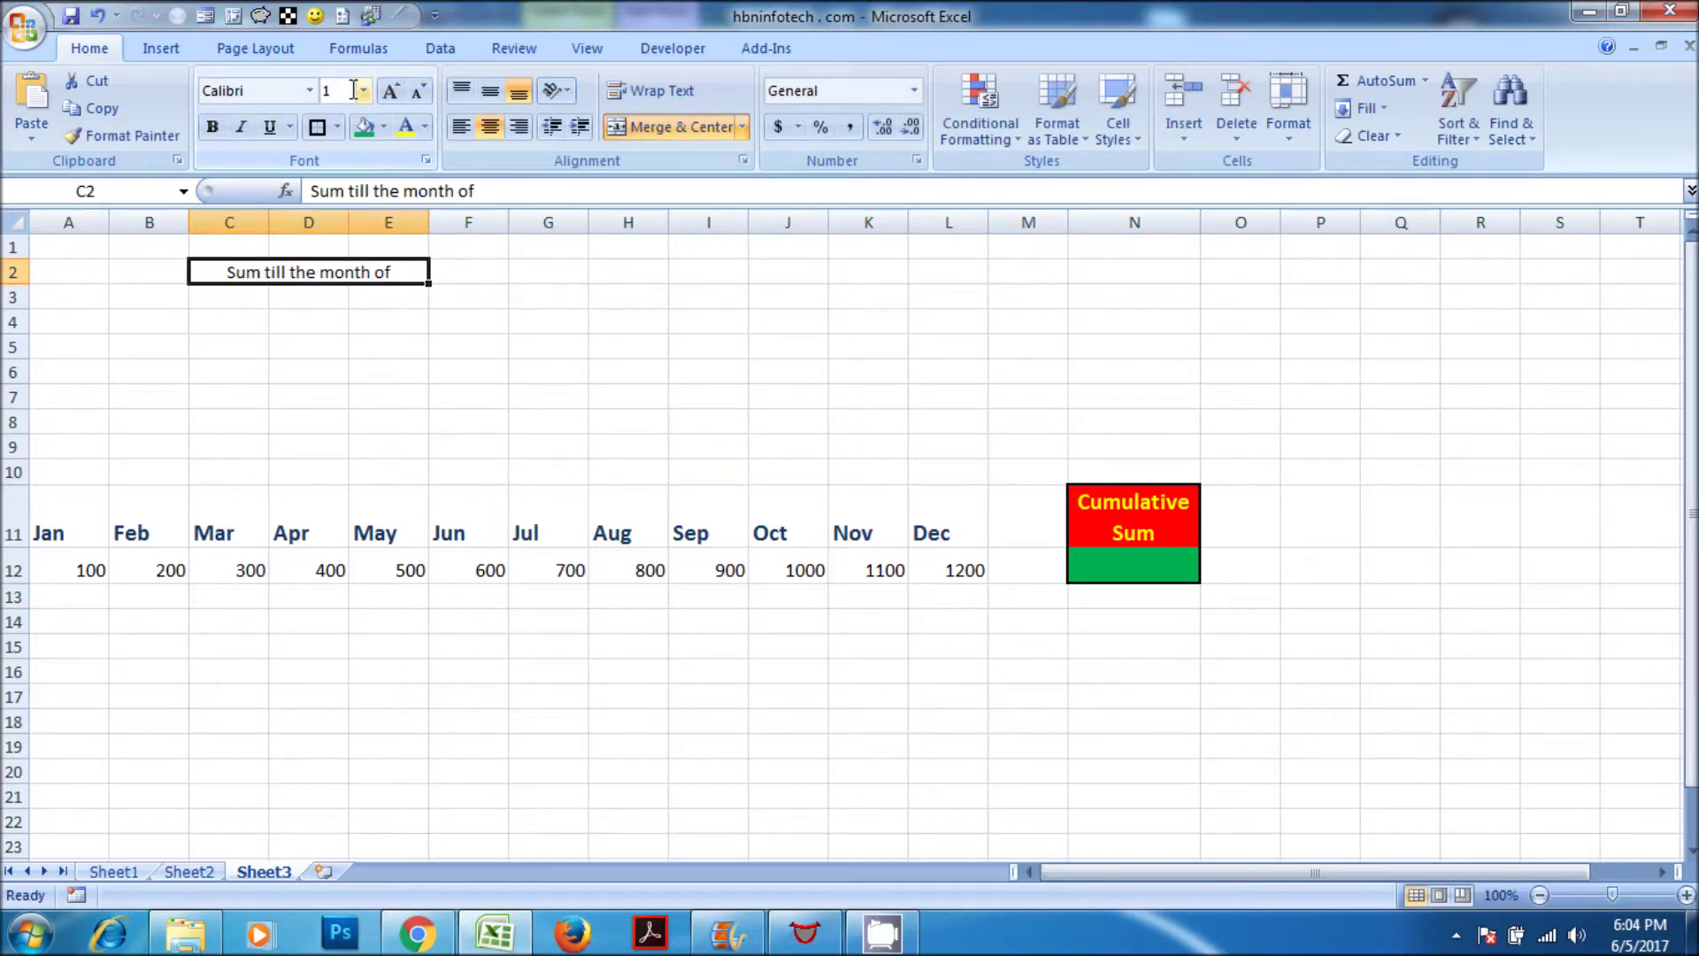
{"action": "key", "text": "Return"}
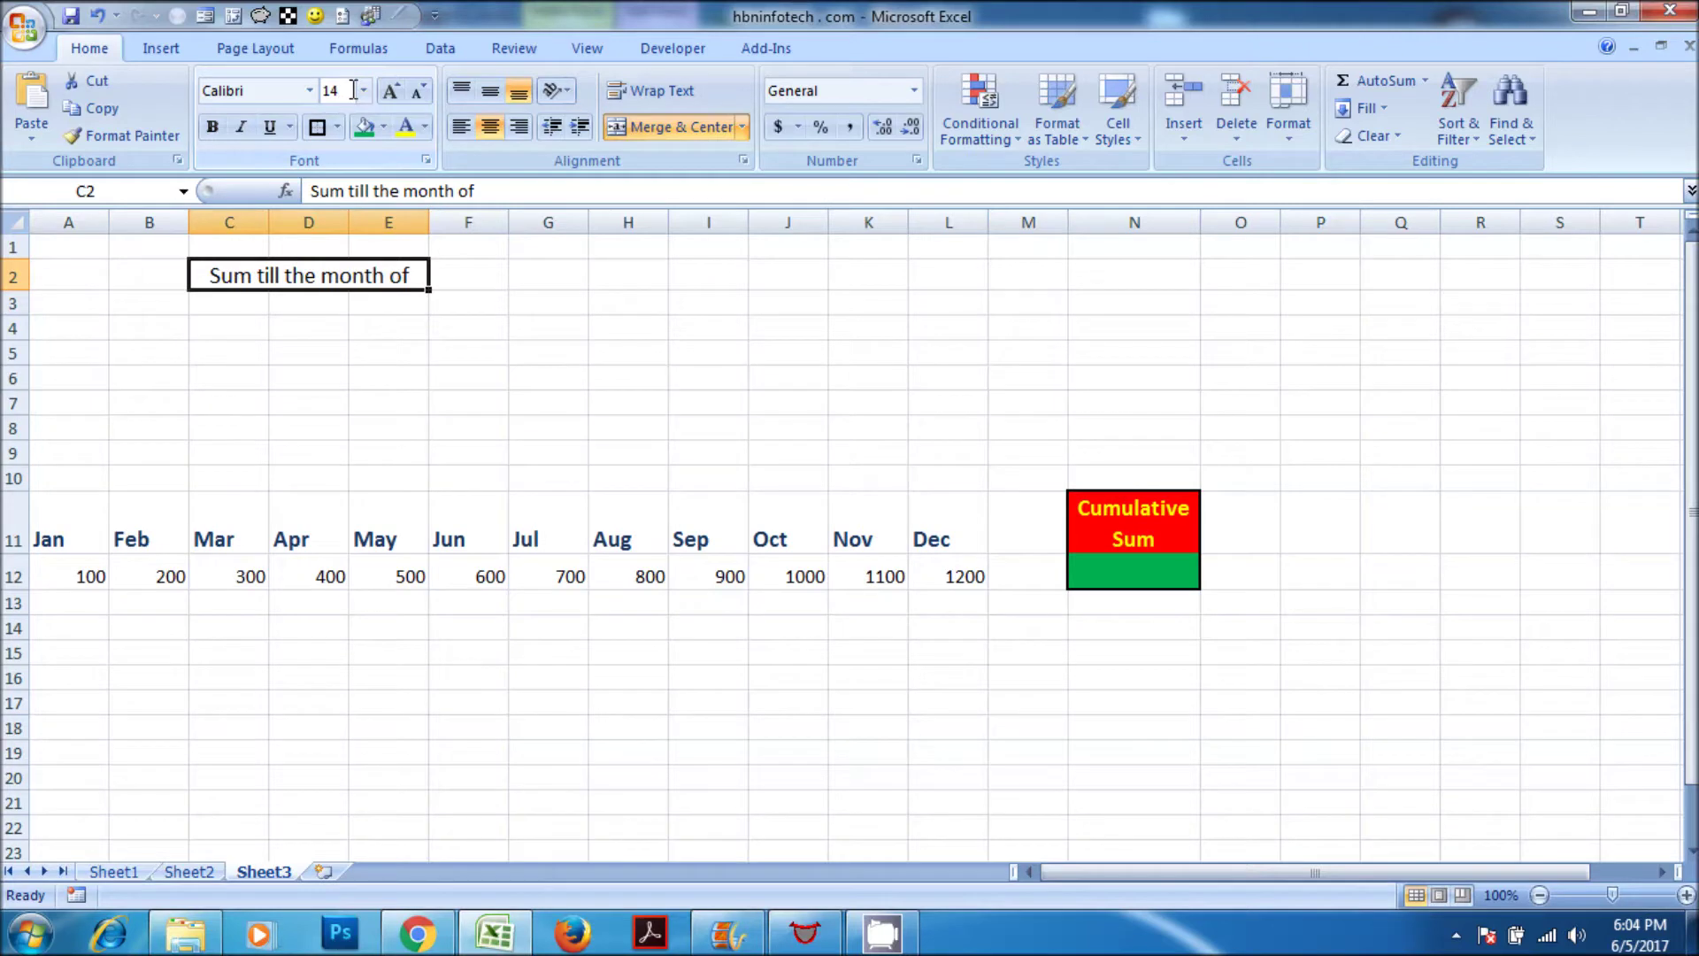
{"action": "left_click", "coordinate": [383, 127]}
{"action": "left_click", "coordinate": [426, 257]}
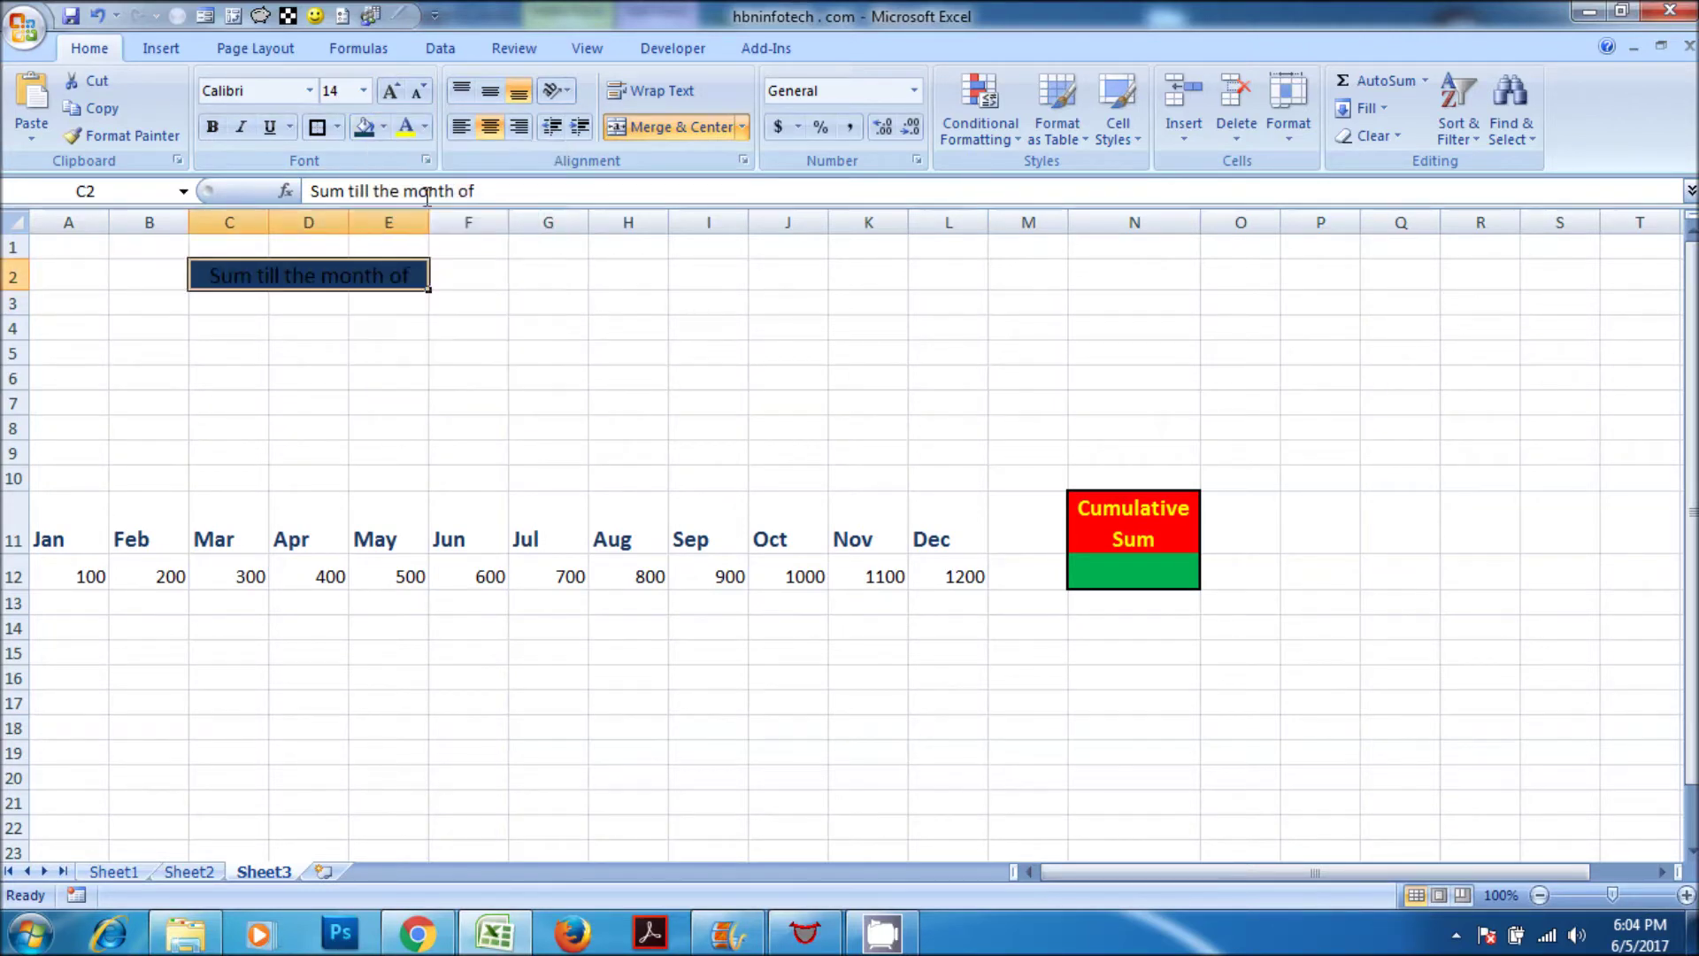
{"action": "left_click", "coordinate": [425, 127]}
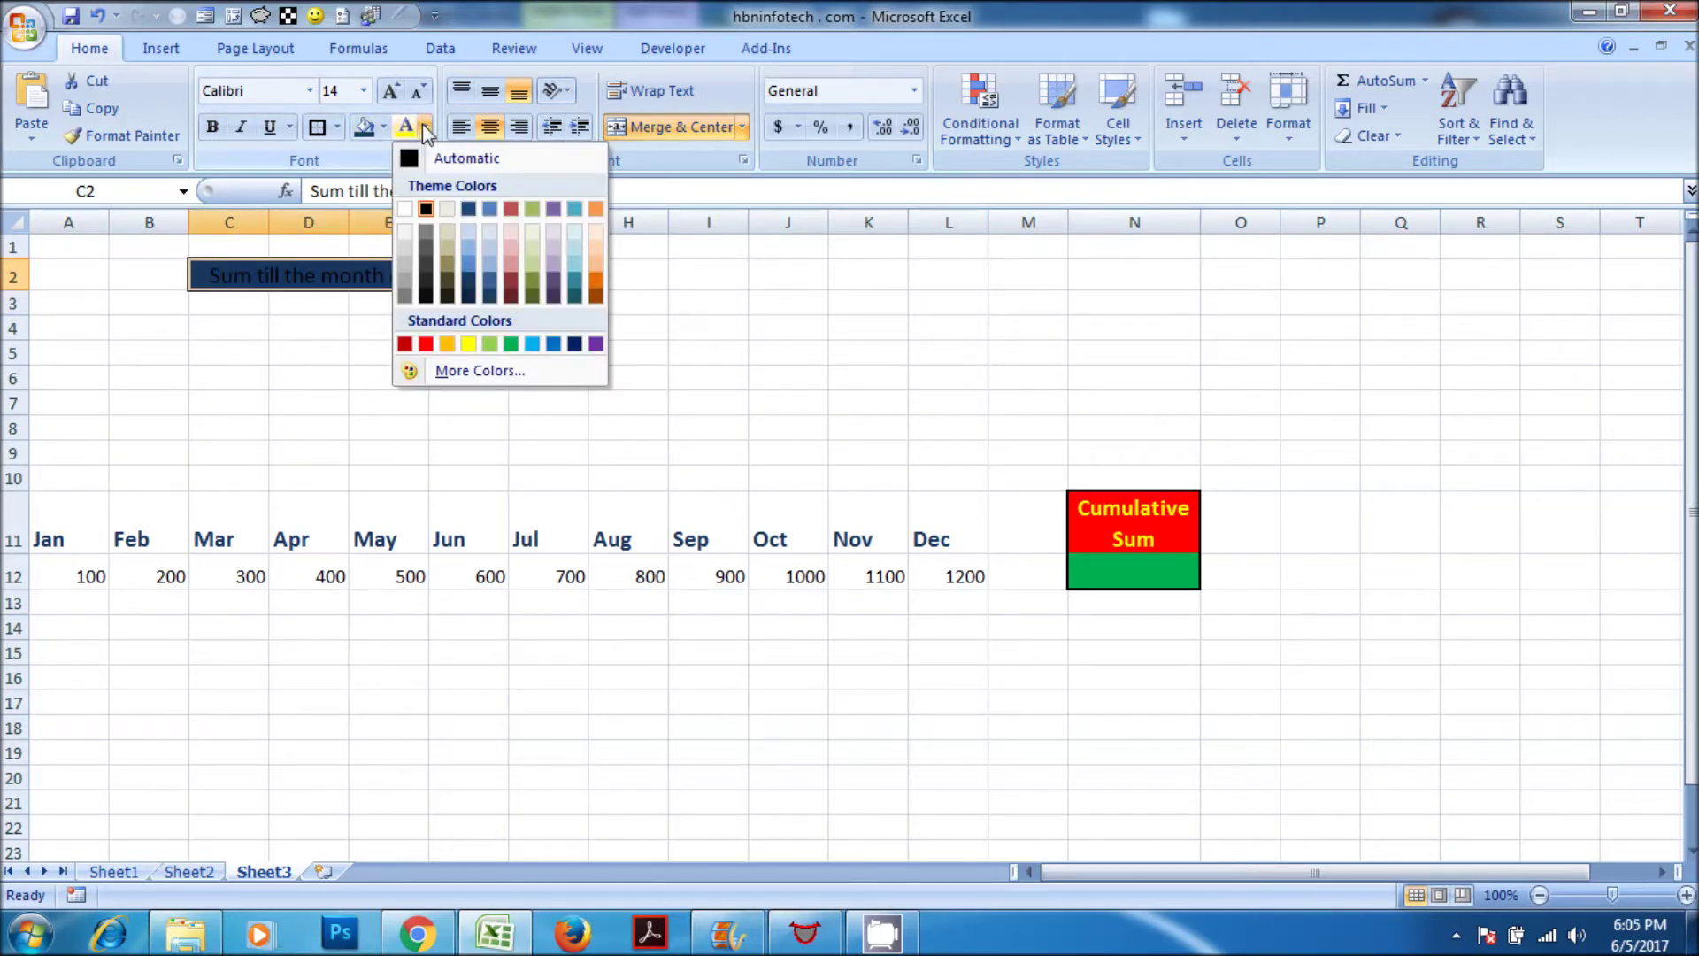
{"action": "left_click", "coordinate": [404, 212]}
{"action": "left_click", "coordinate": [213, 127]}
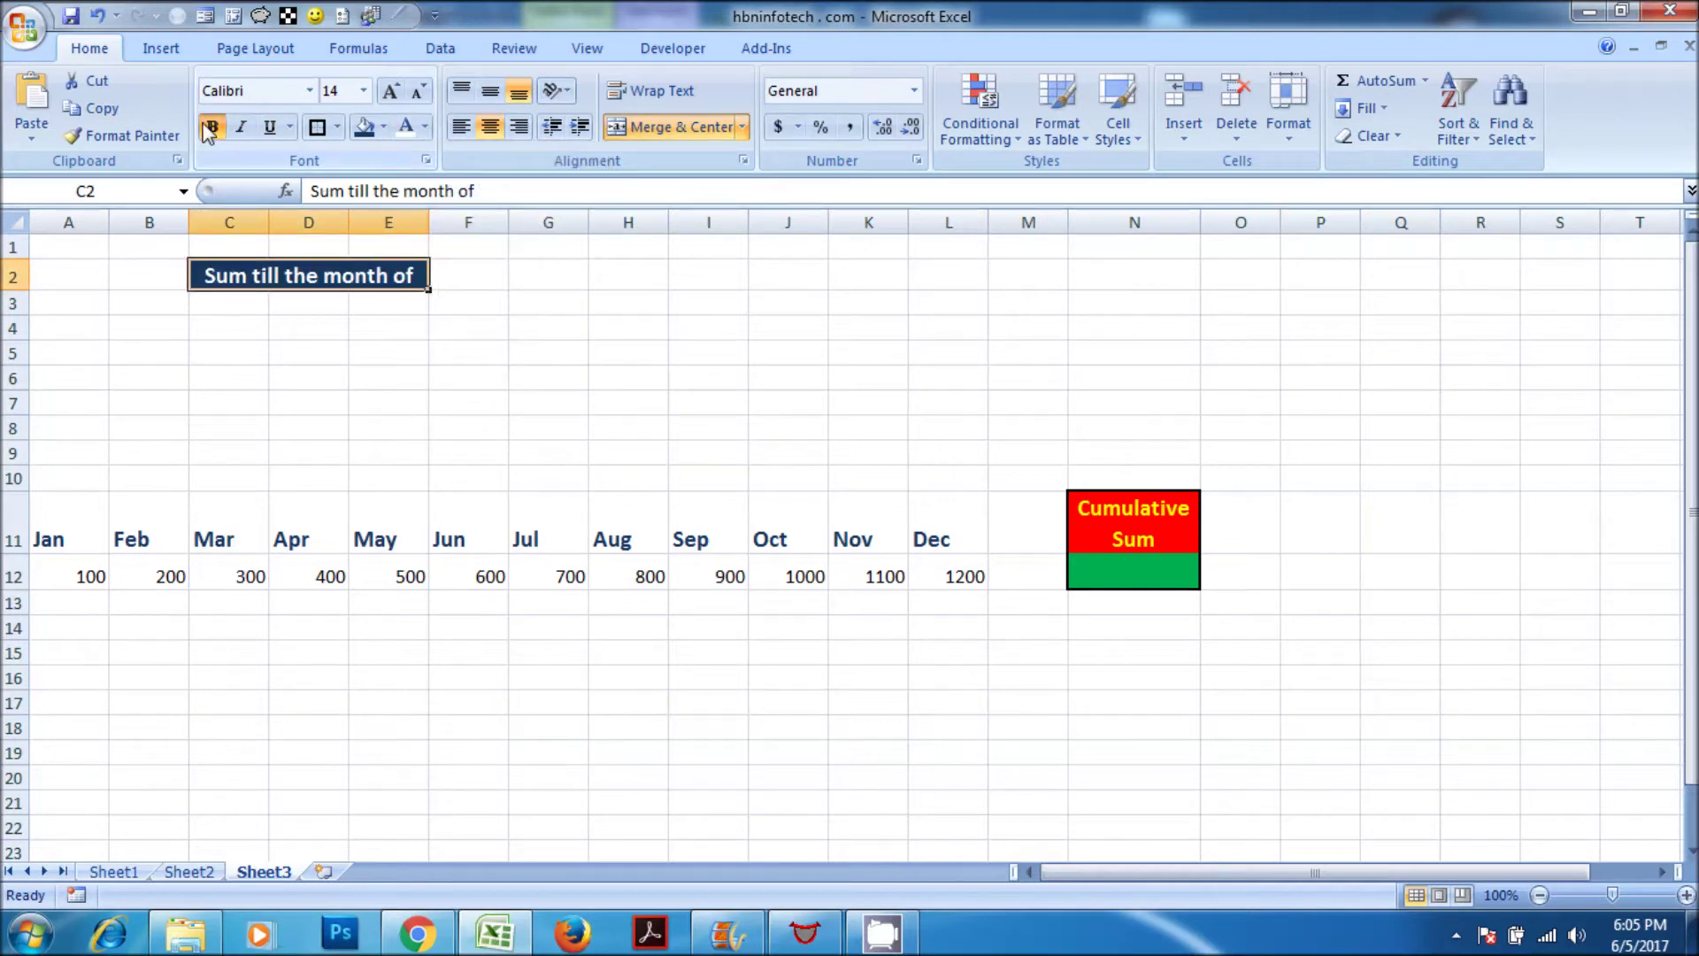
{"action": "left_click_drag", "start_coordinate": [227, 305], "coordinate": [389, 307]}
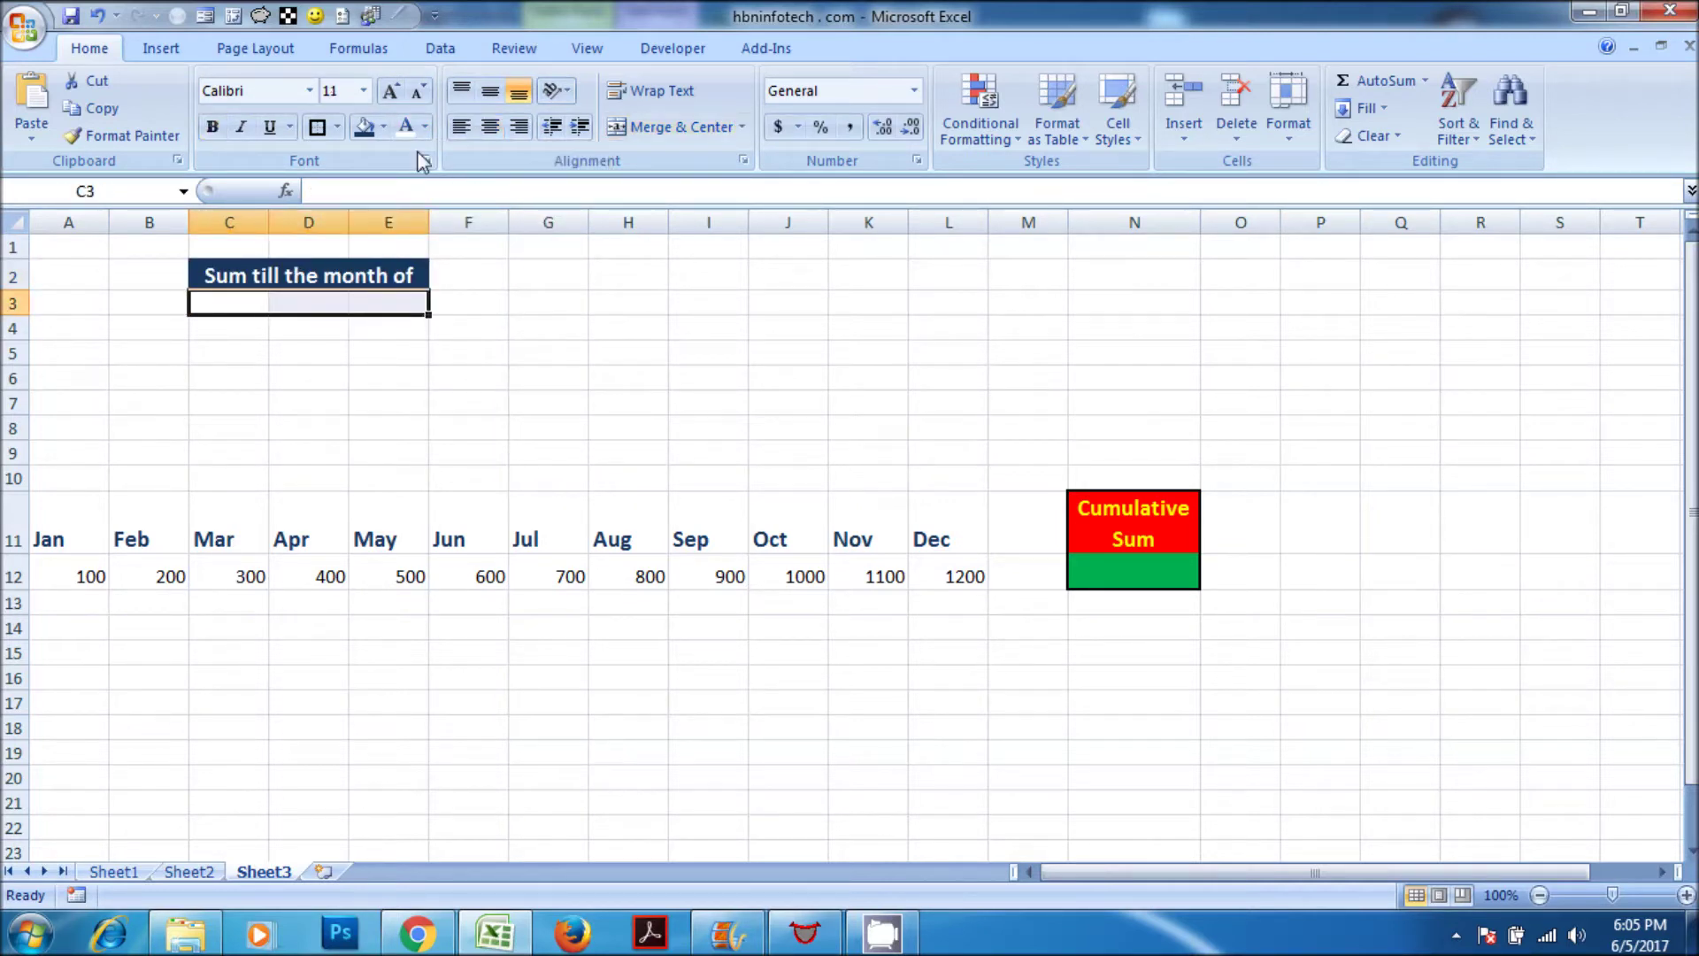
Merge C3:E3, make row 3 taller and set C3 bold
{"action": "left_click", "coordinate": [625, 129]}
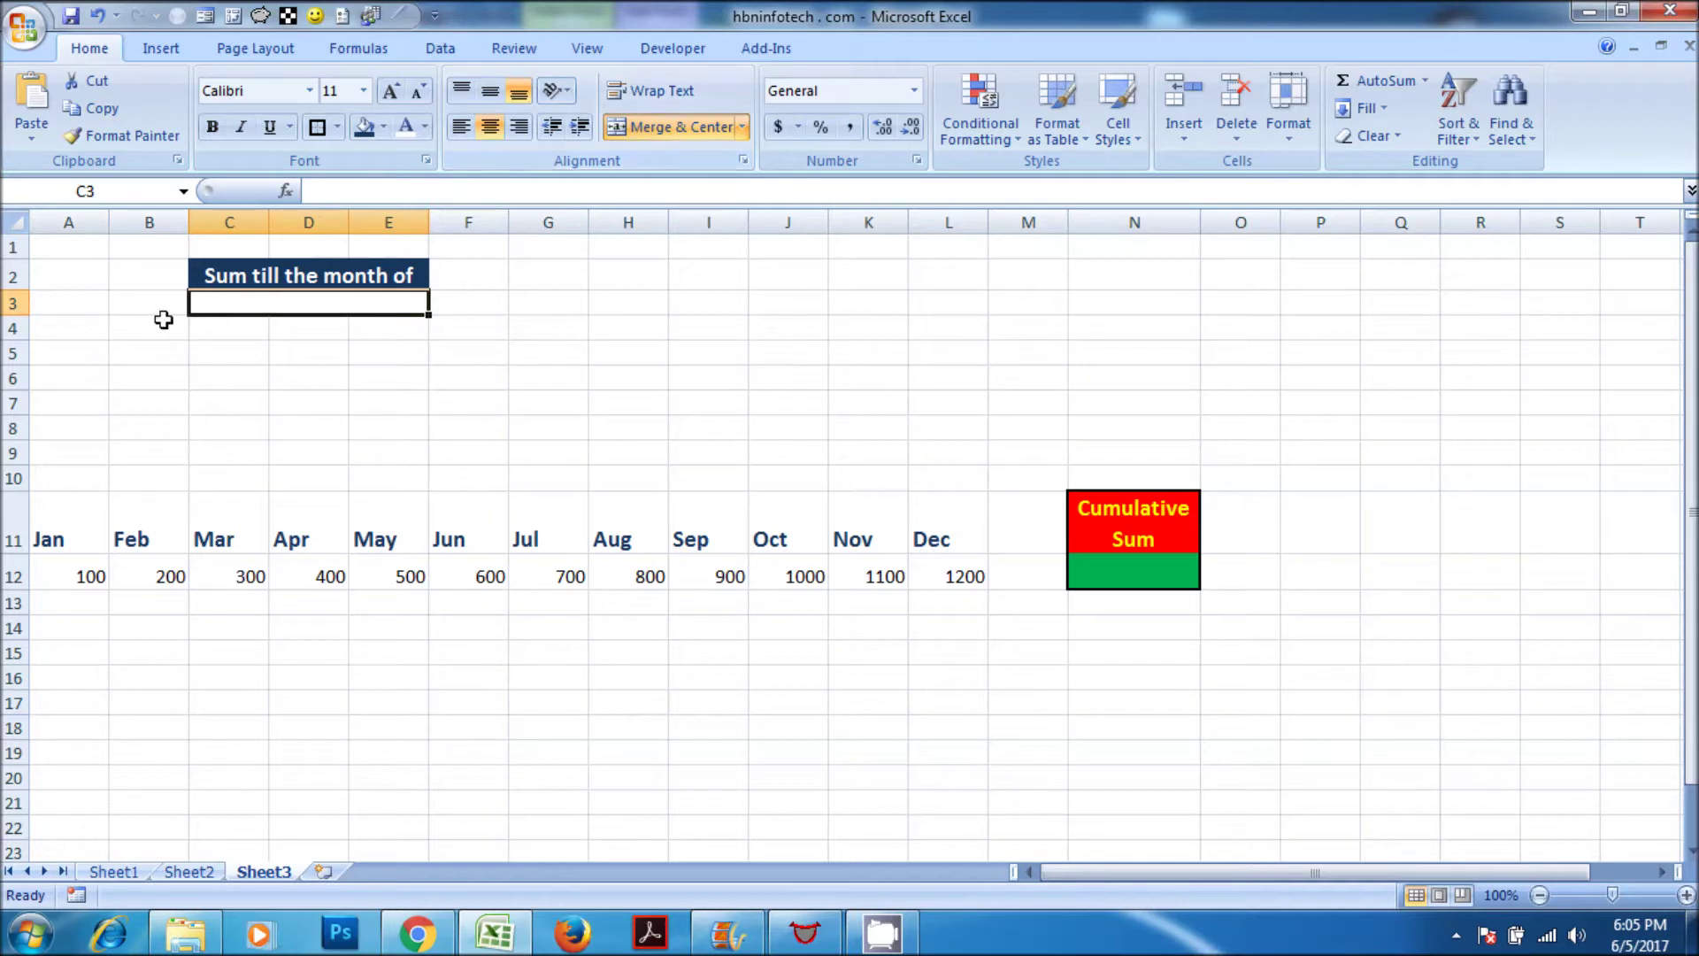
{"action": "left_click_drag", "start_coordinate": [15, 317], "coordinate": [16, 329]}
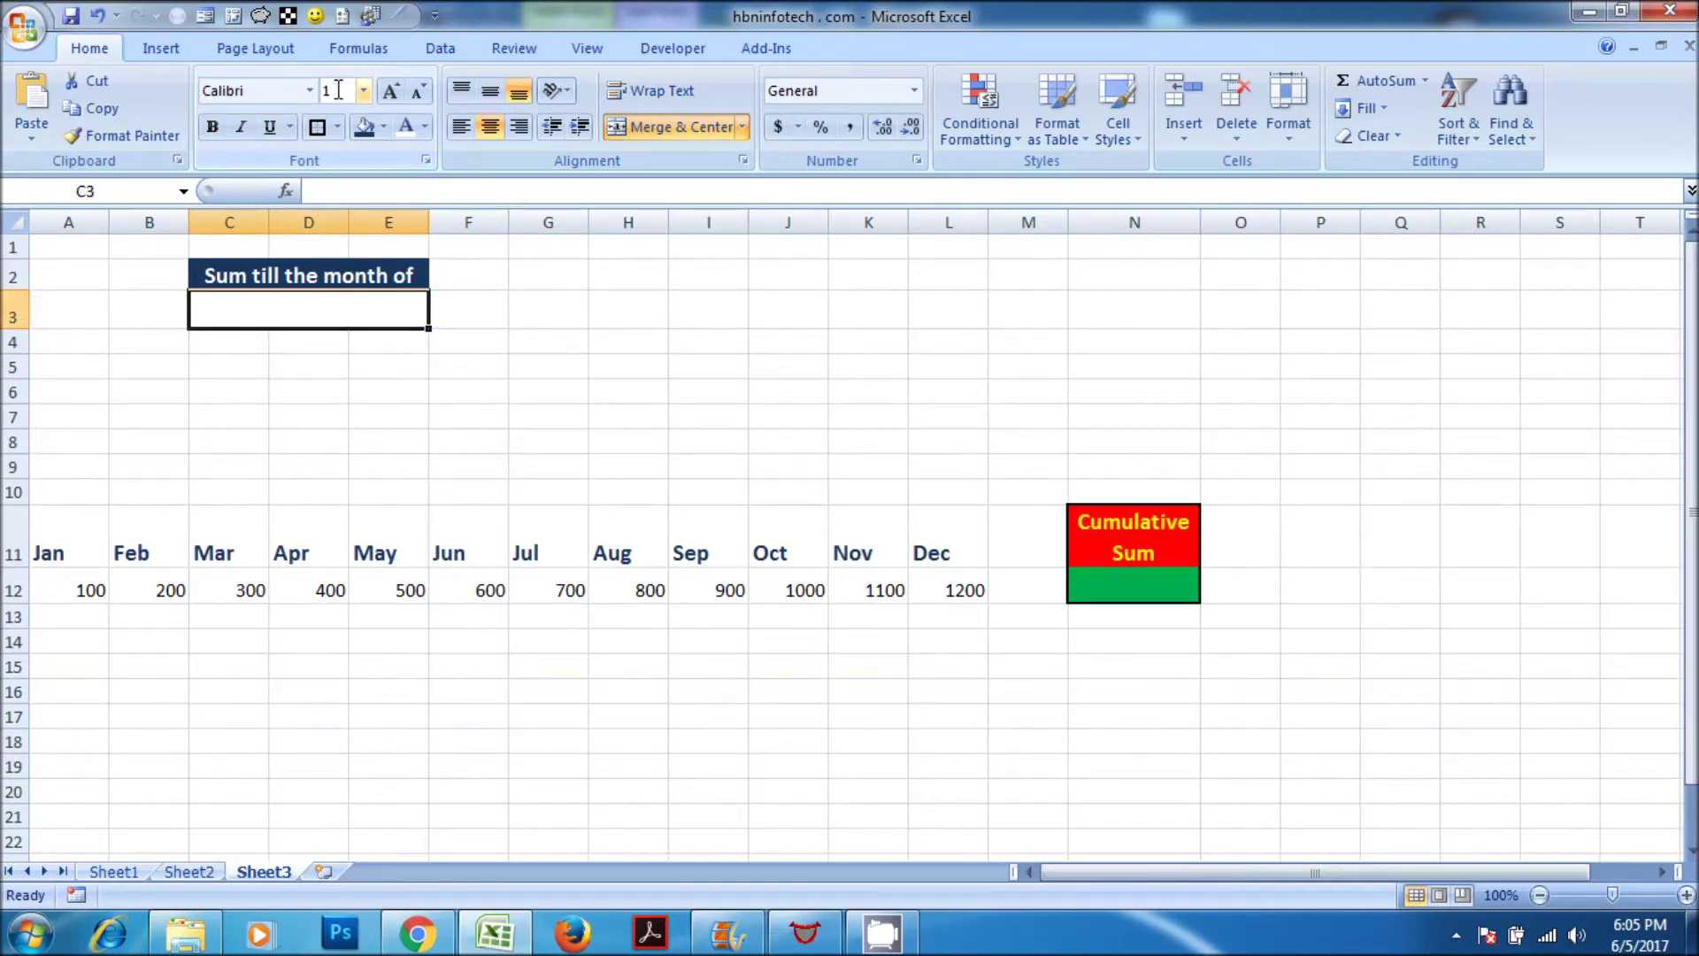
{"action": "left_click", "coordinate": [213, 127]}
Outline the C2:E3 heading block with a dark blue border
{"action": "left_click_drag", "start_coordinate": [316, 267], "coordinate": [316, 306]}
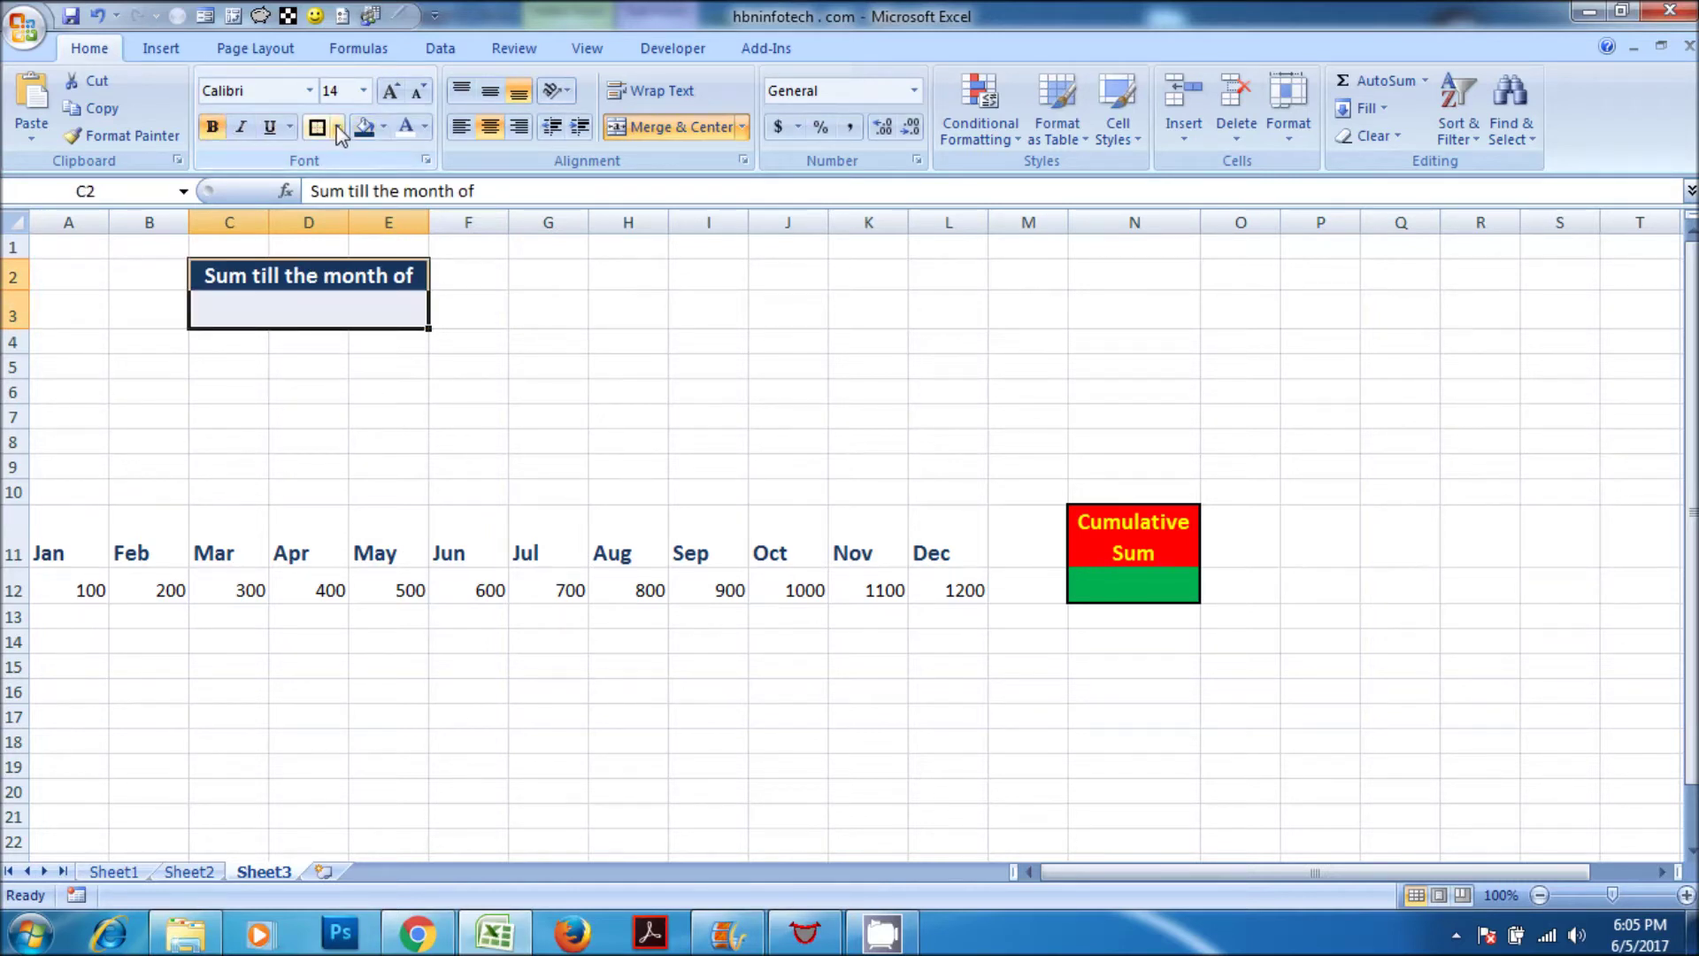
{"action": "left_click", "coordinate": [337, 129]}
{"action": "left_click", "coordinate": [363, 713]}
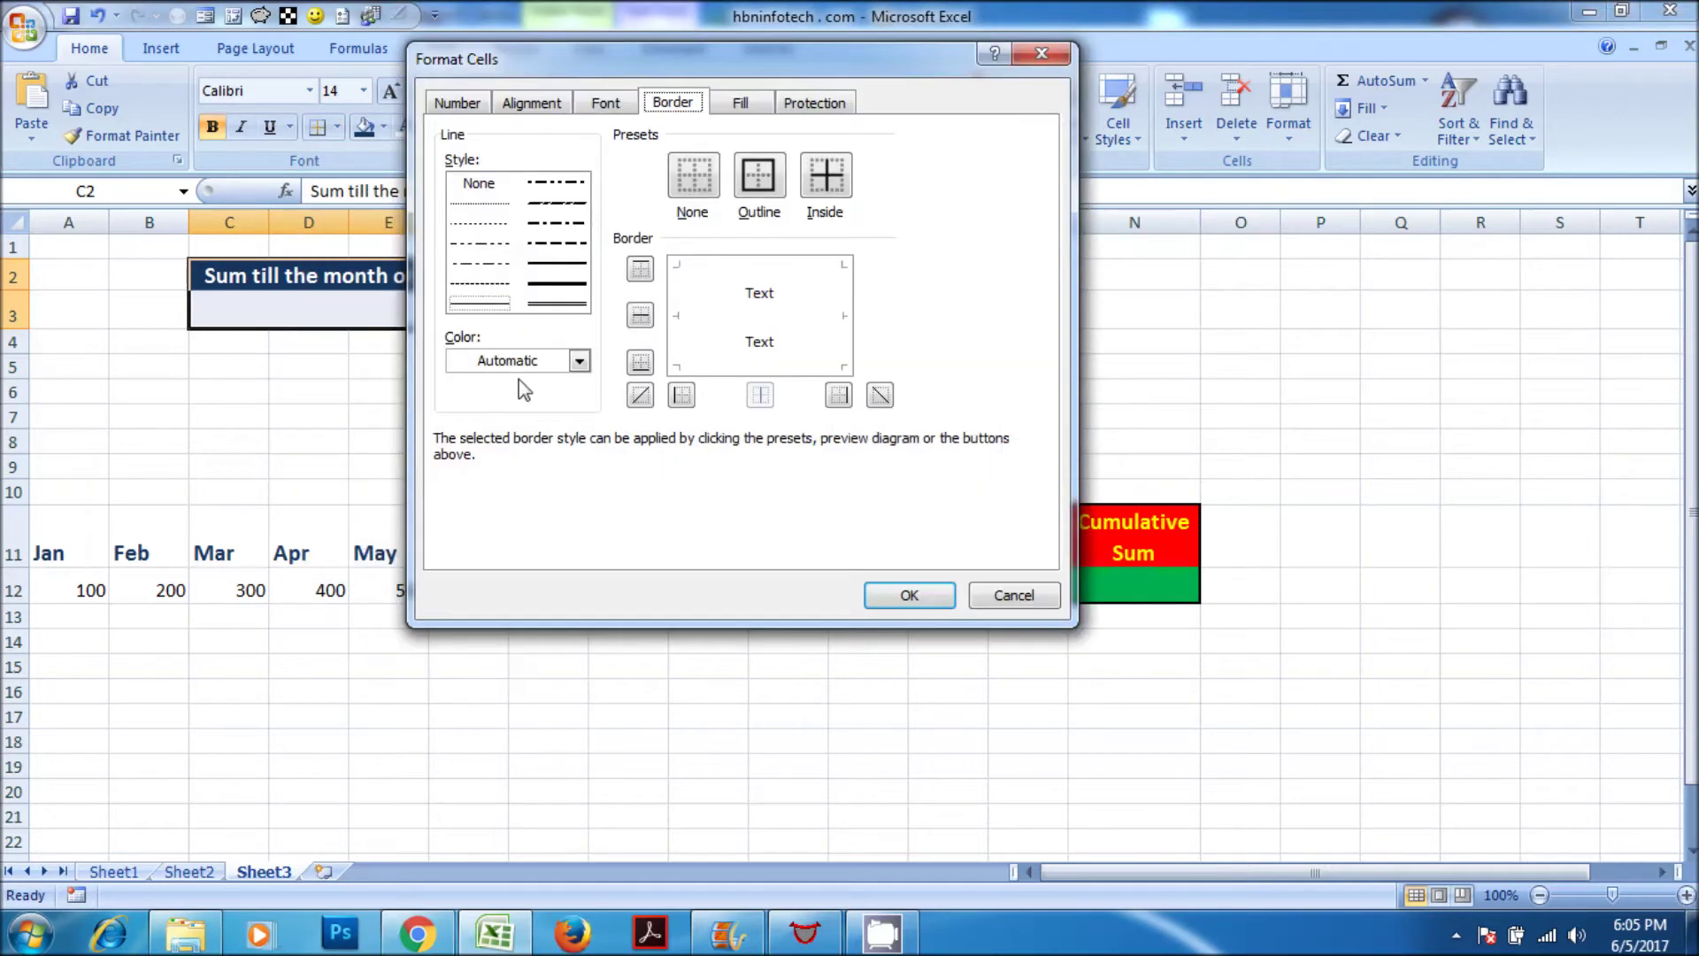
{"action": "left_click", "coordinate": [557, 361]}
{"action": "left_click", "coordinate": [522, 518]}
{"action": "left_click", "coordinate": [758, 175]}
{"action": "left_click", "coordinate": [894, 598]}
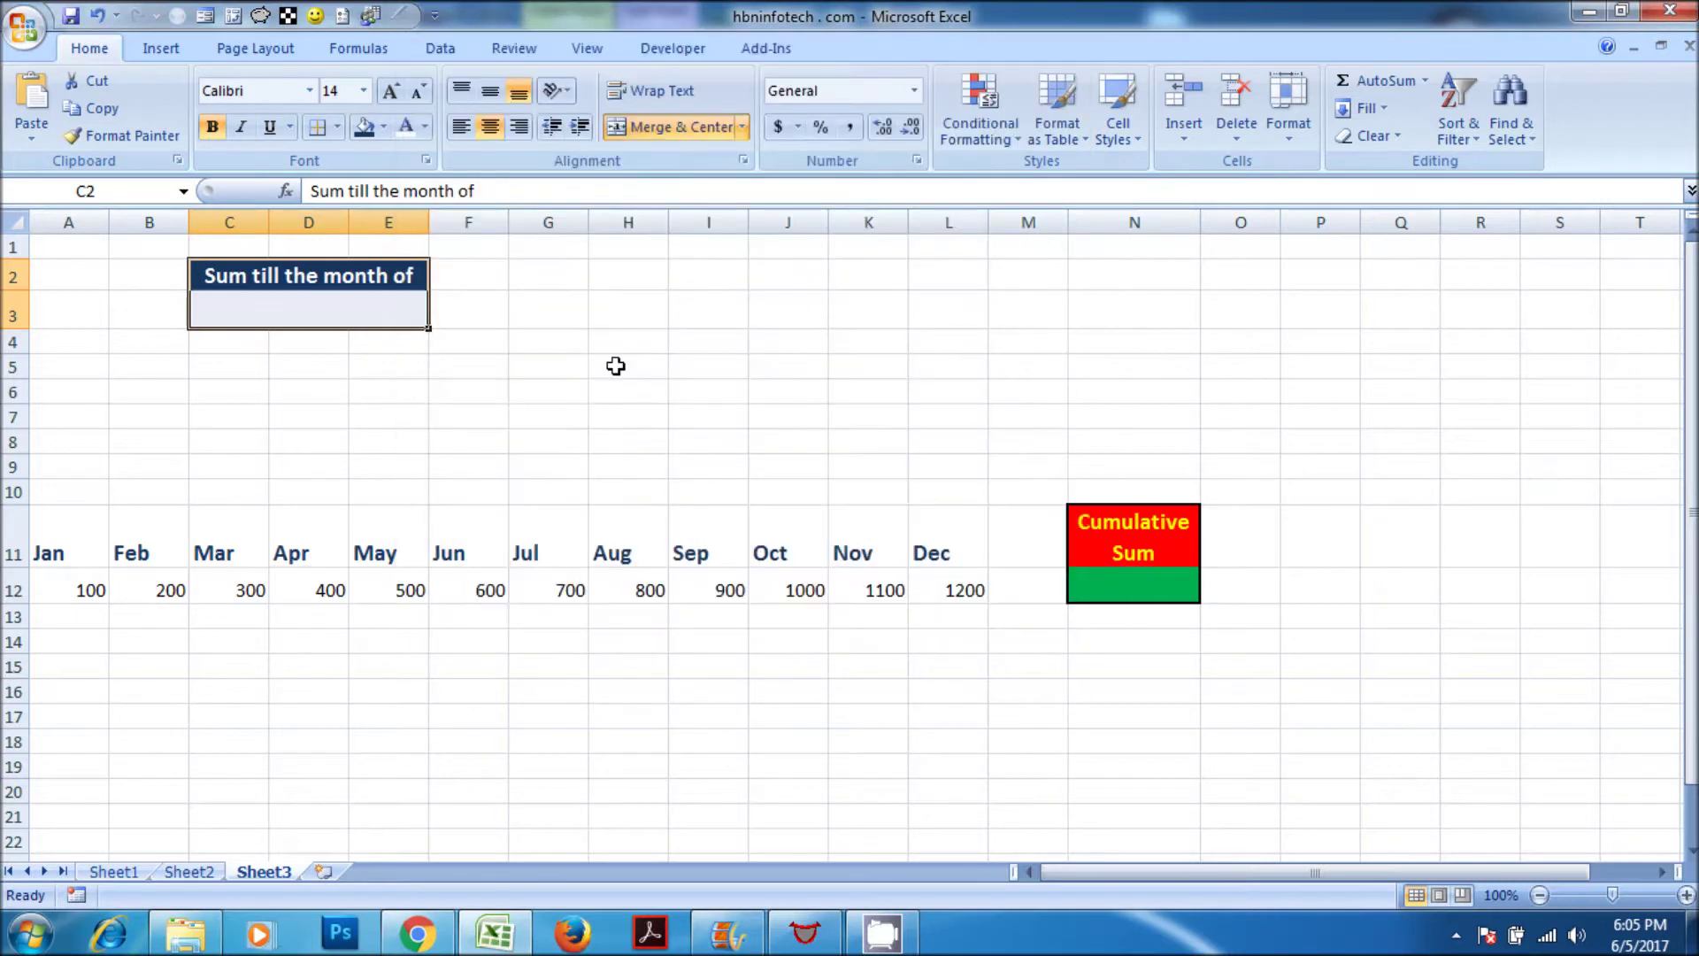
{"action": "left_click", "coordinate": [593, 347]}
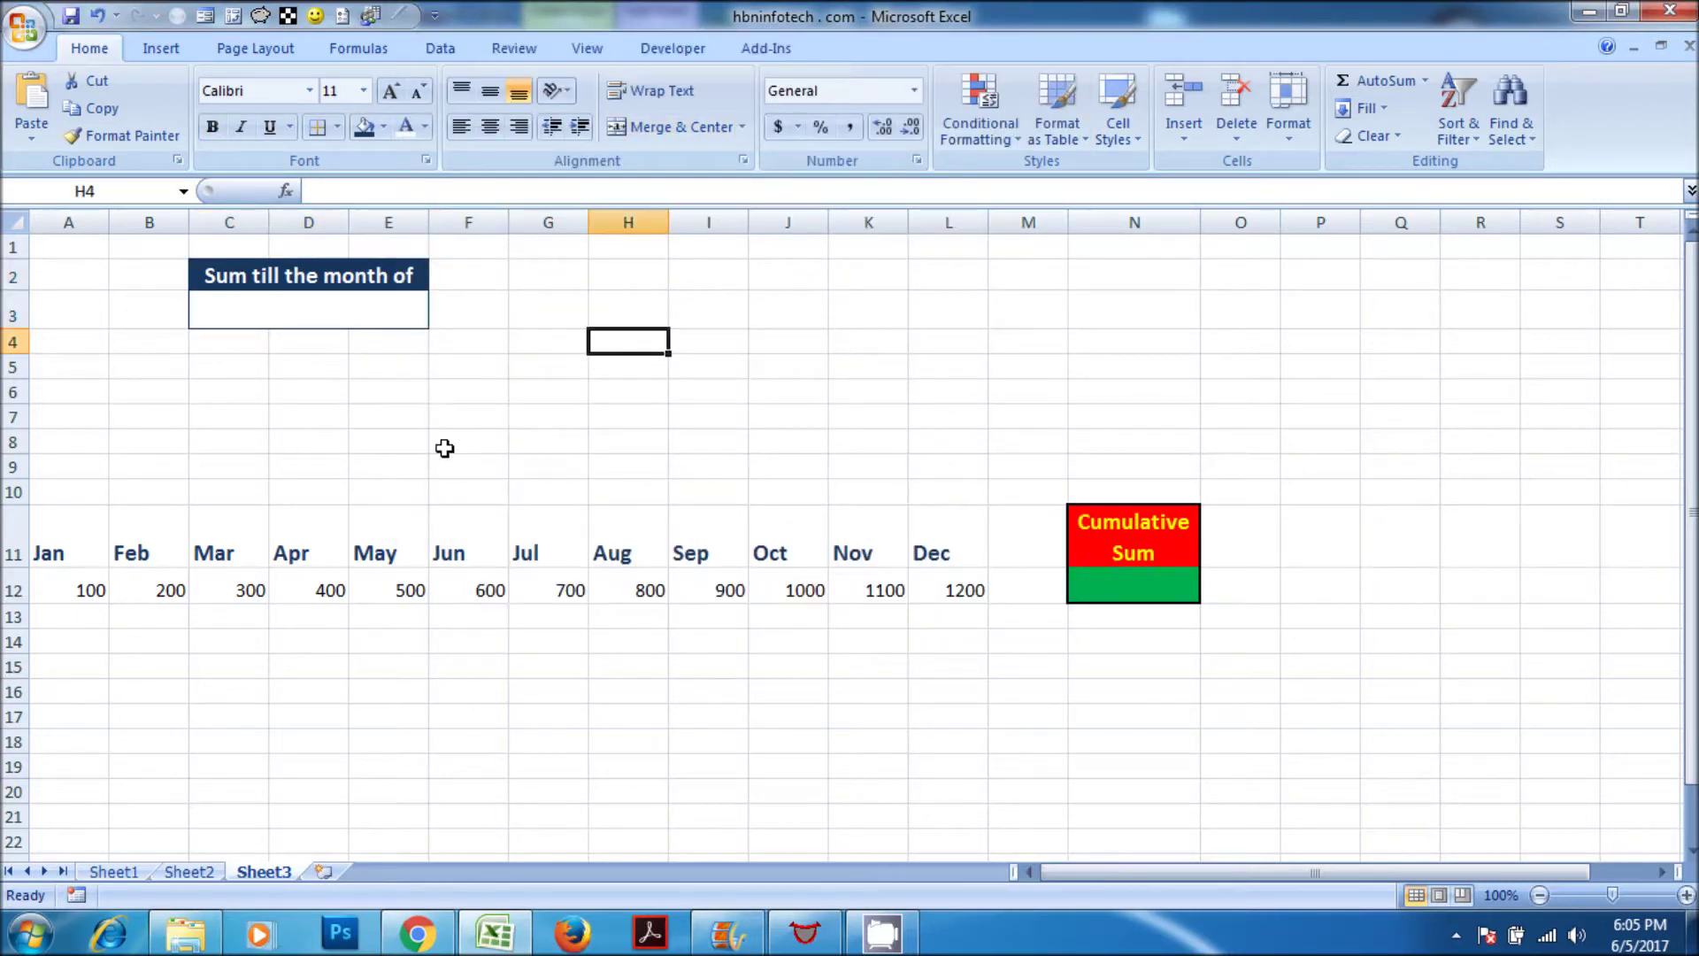
{"action": "left_click", "coordinate": [390, 306]}
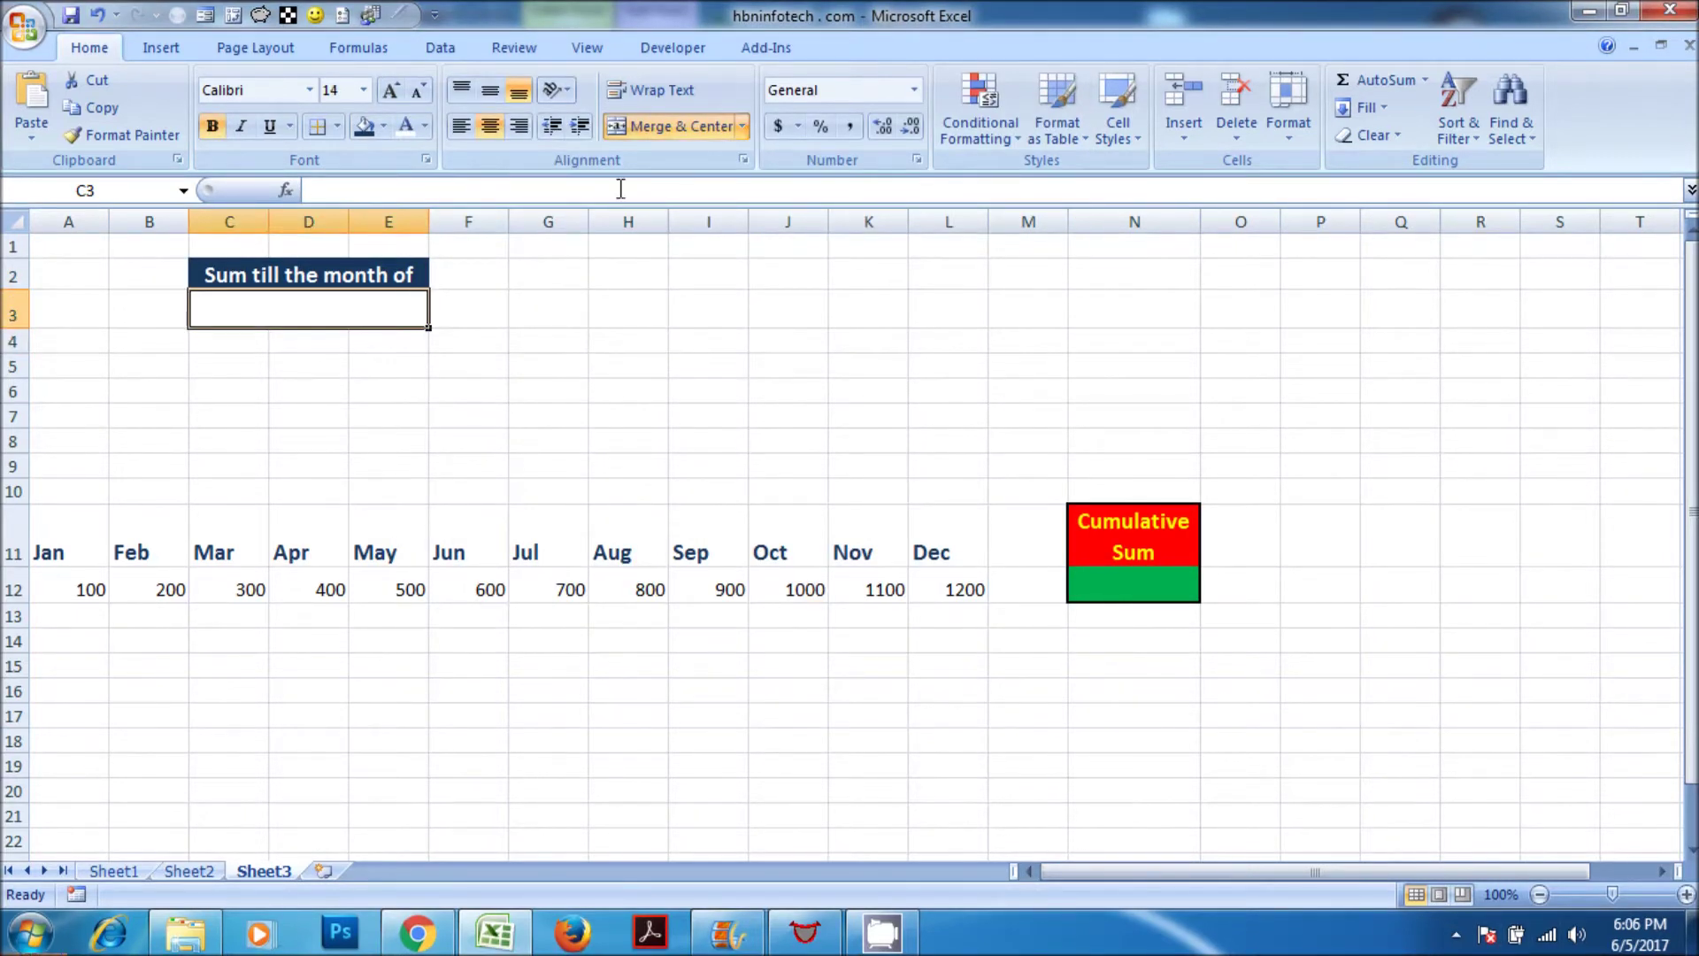
{"action": "left_click", "coordinate": [440, 46]}
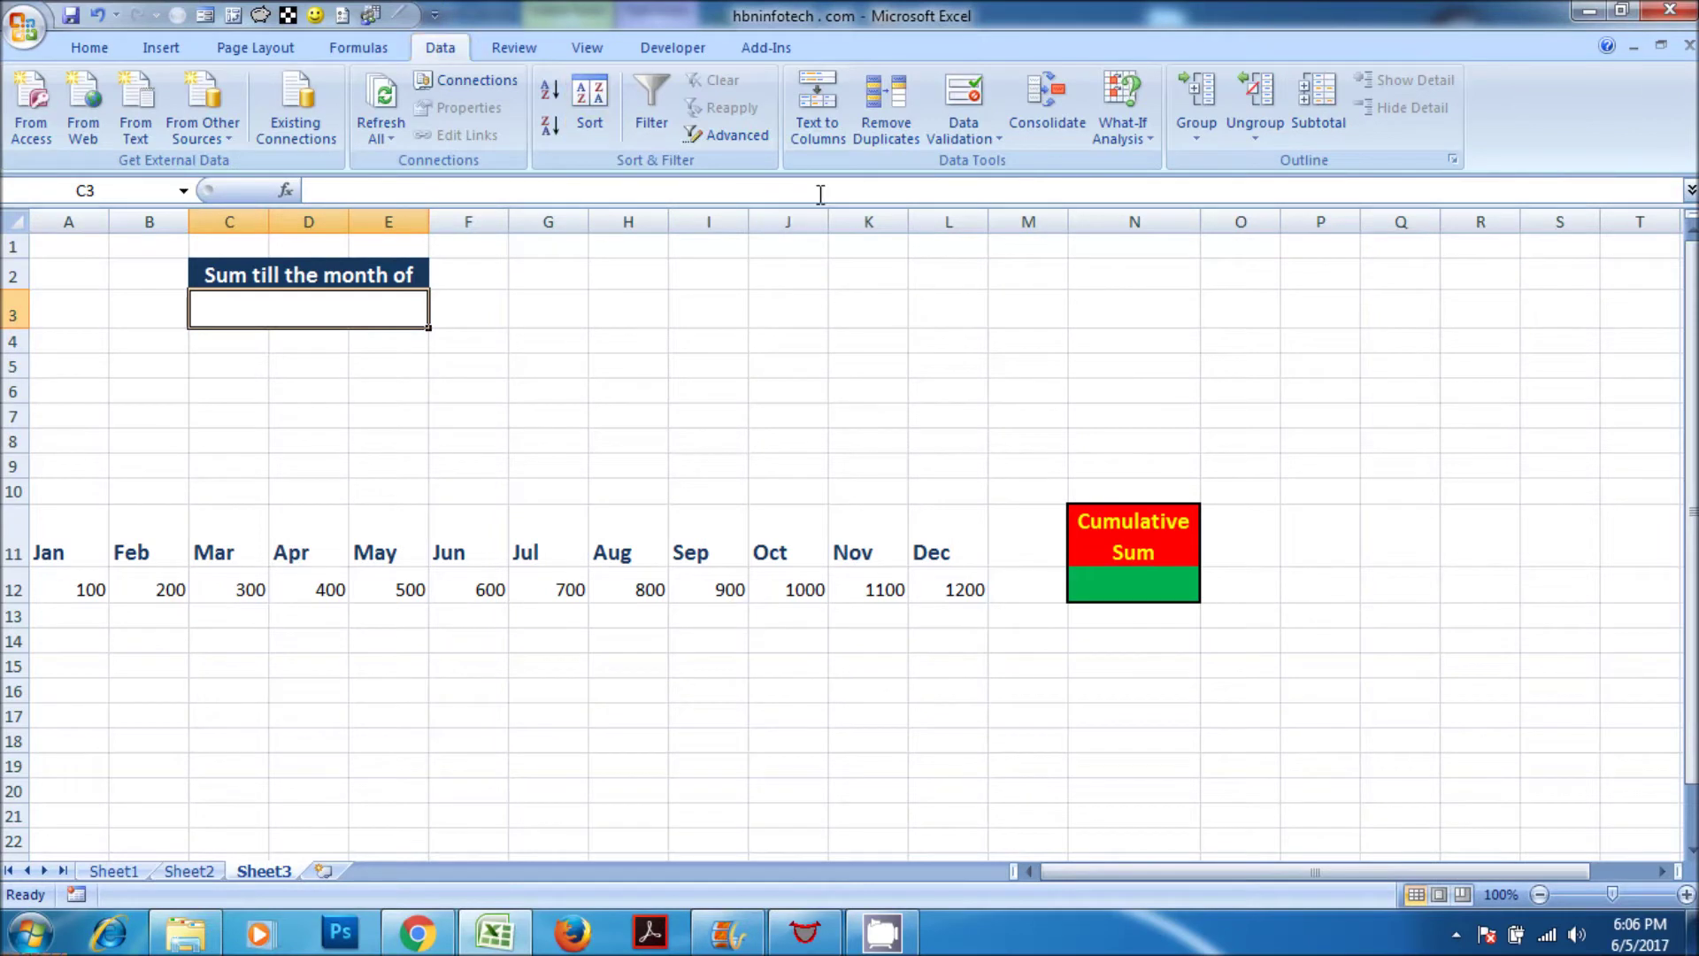
Add a list validation to C3 sourced from $A$11:$L$11 and choose Jan
{"action": "left_click", "coordinate": [965, 97]}
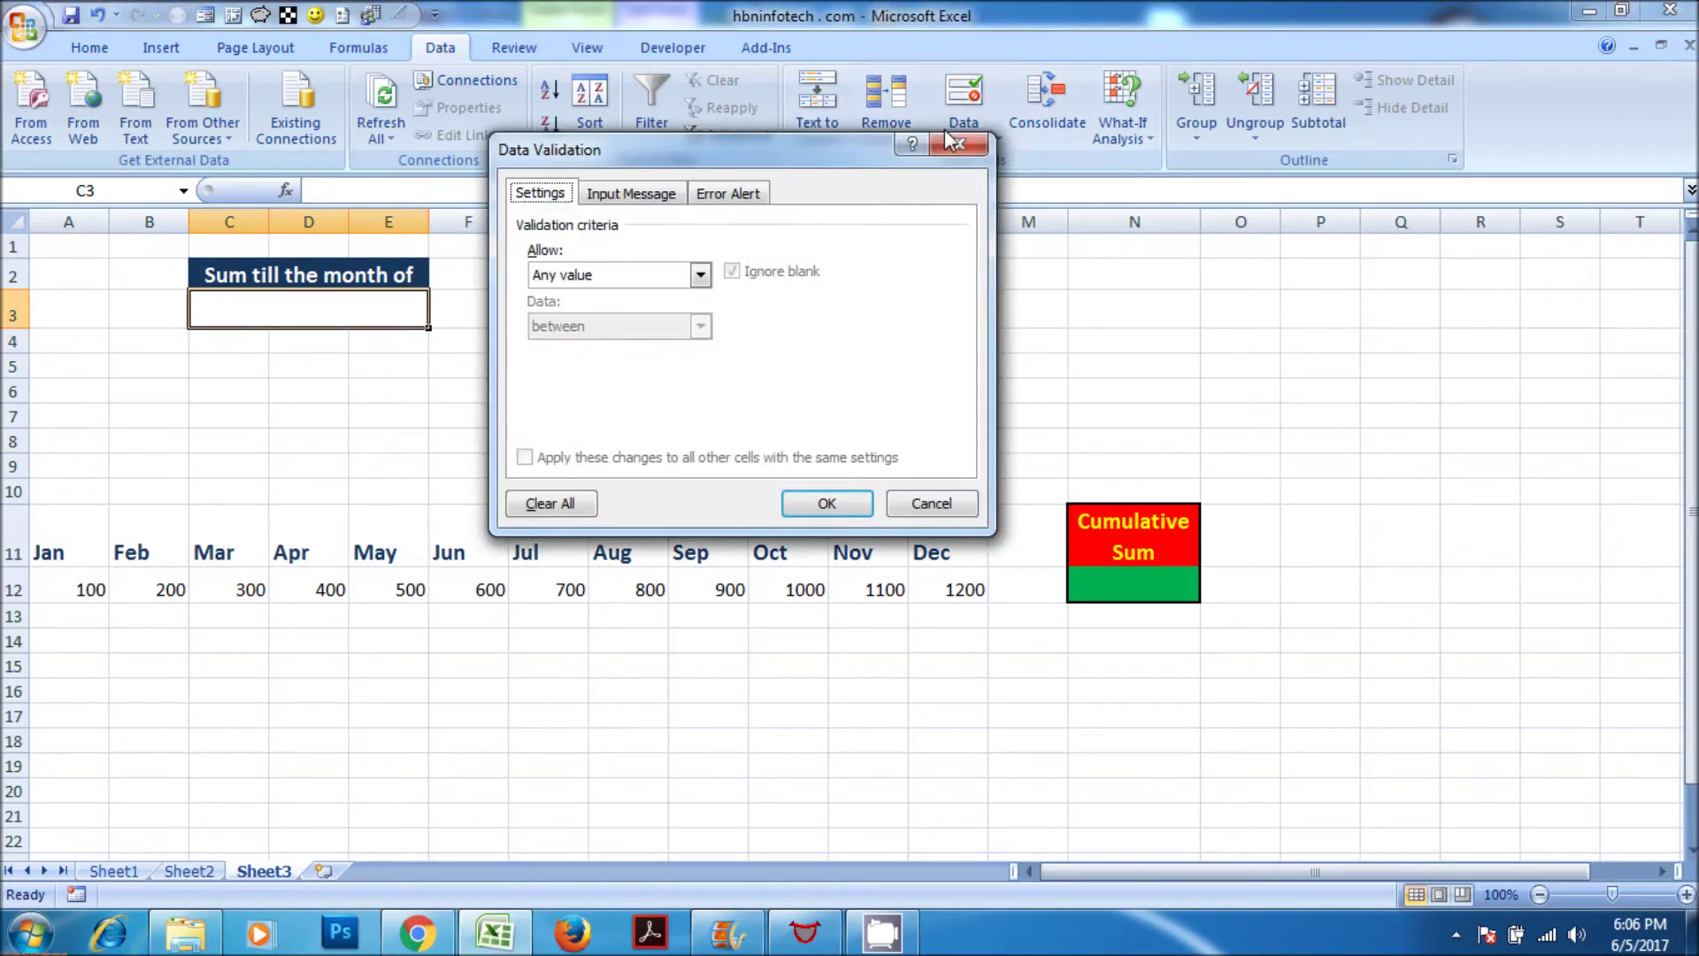
{"action": "left_click", "coordinate": [584, 277]}
{"action": "left_click", "coordinate": [566, 346]}
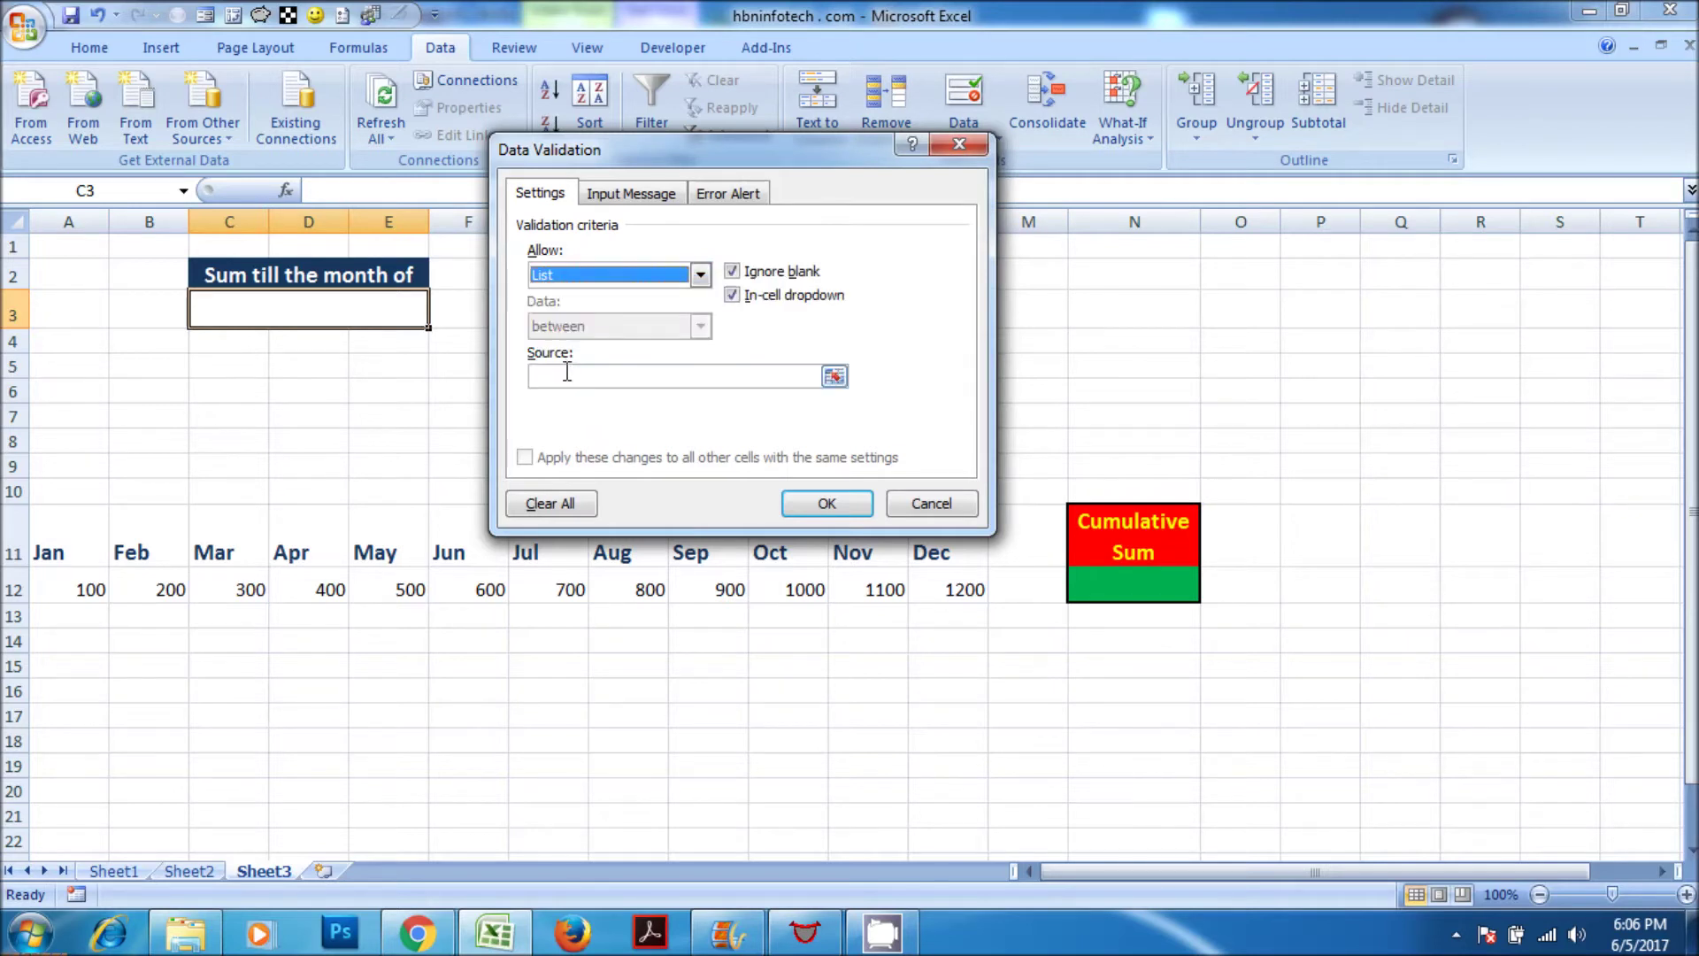
{"action": "left_click", "coordinate": [566, 370]}
{"action": "left_click_drag", "start_coordinate": [61, 549], "coordinate": [978, 558]}
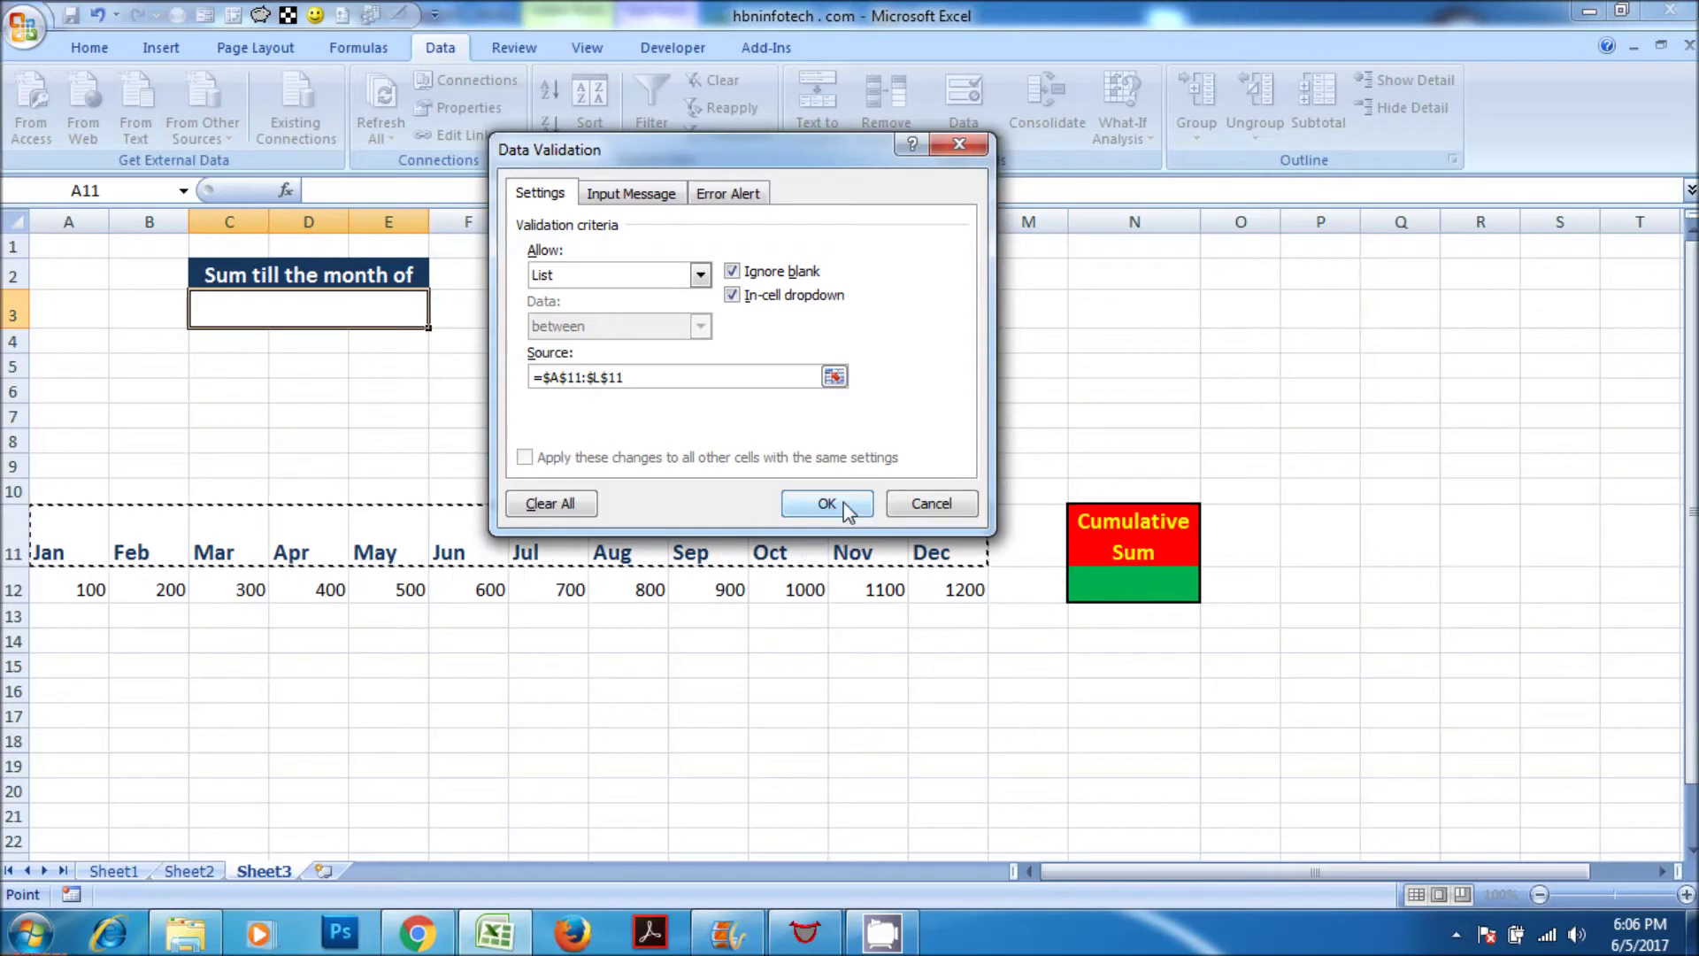
{"action": "left_click", "coordinate": [845, 505]}
{"action": "left_click", "coordinate": [403, 416]}
{"action": "left_click", "coordinate": [355, 314]}
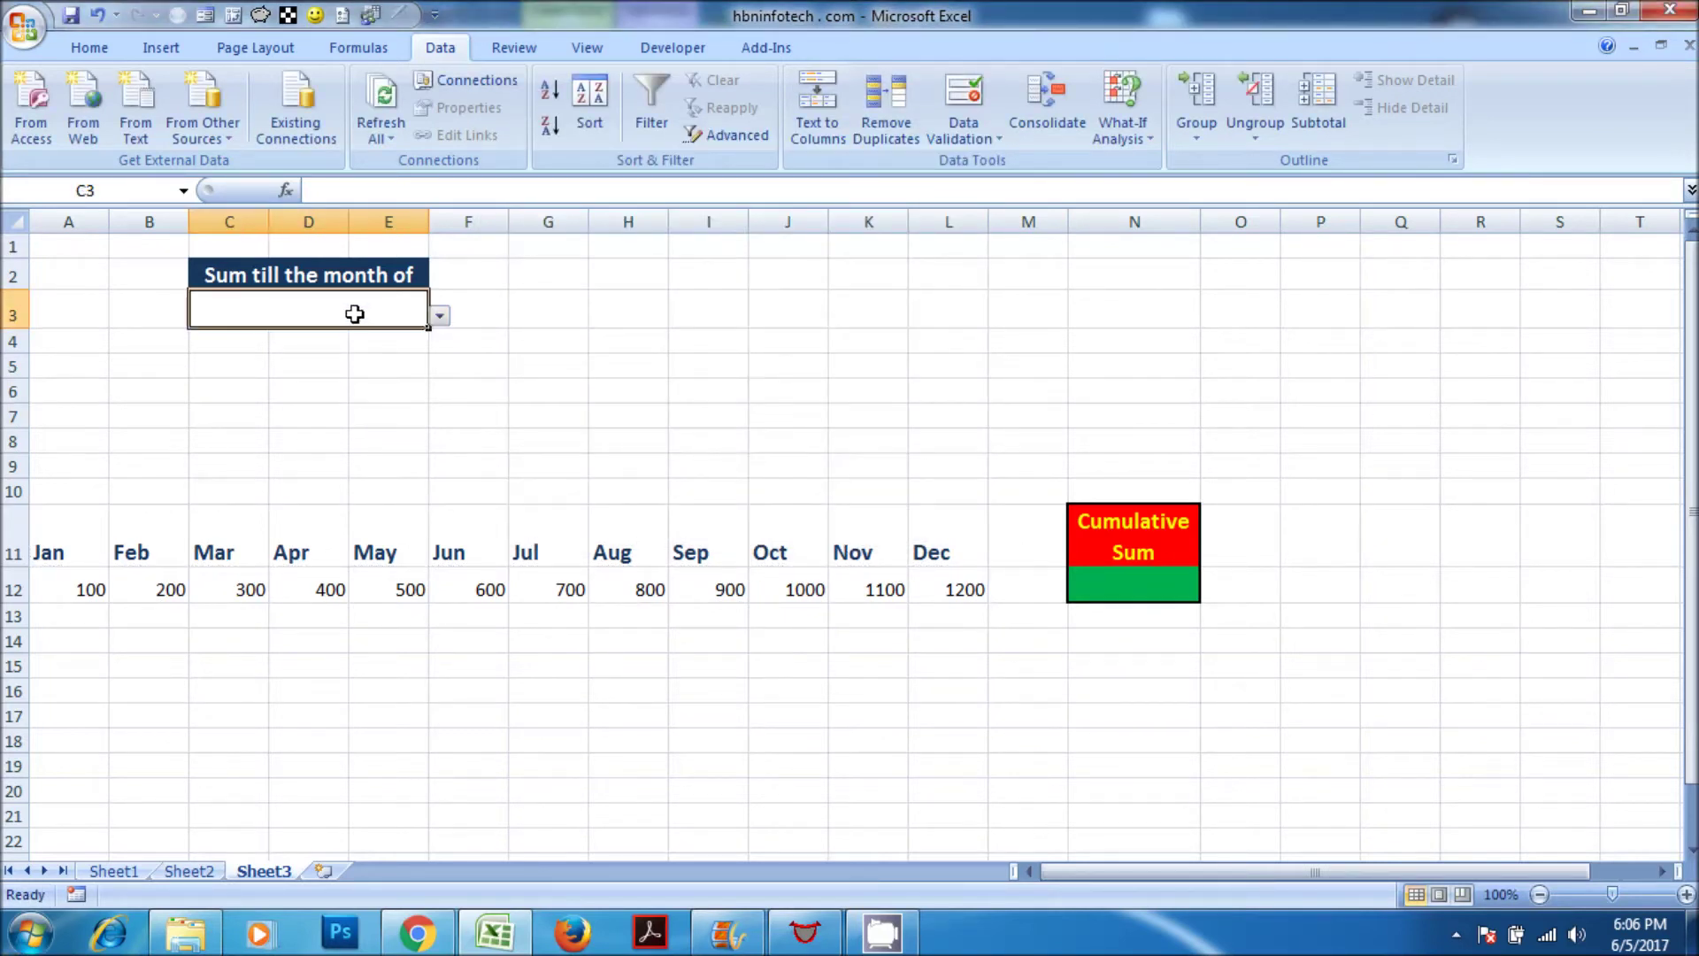
{"action": "left_click", "coordinate": [440, 316]}
{"action": "left_click", "coordinate": [269, 342]}
{"action": "left_click_drag", "start_coordinate": [281, 275], "coordinate": [296, 317]}
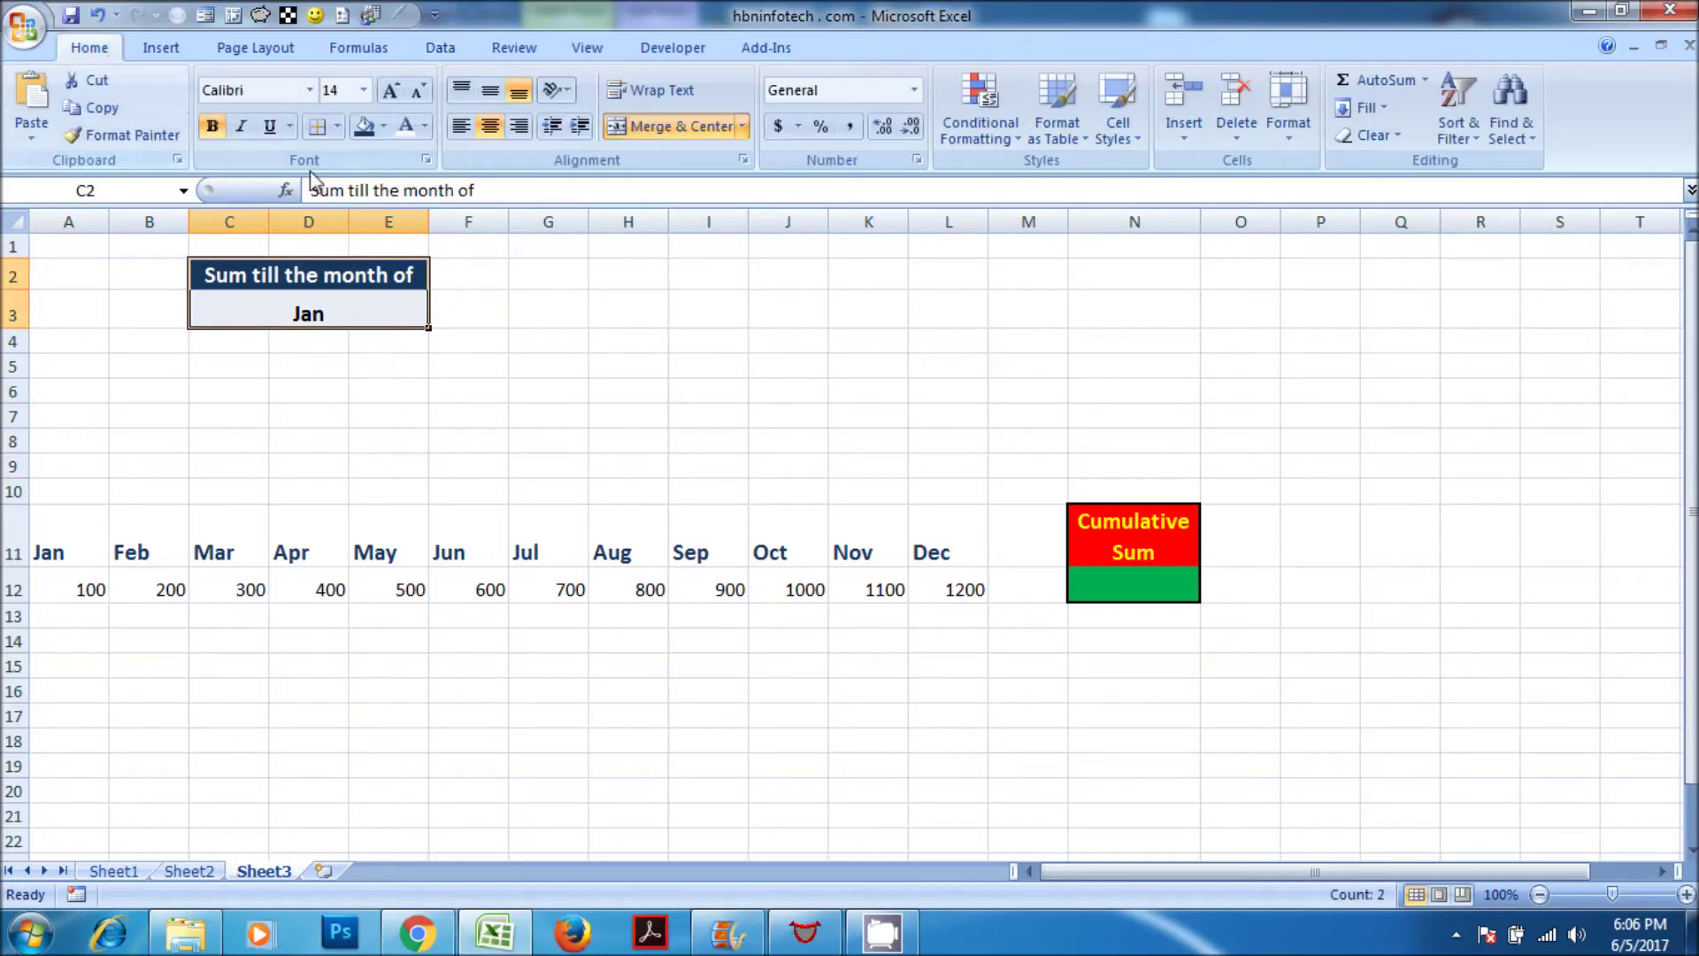
Middle-align the C2:E3 heading block and colour the Jan in C3 dark blue
{"action": "left_click", "coordinate": [490, 90]}
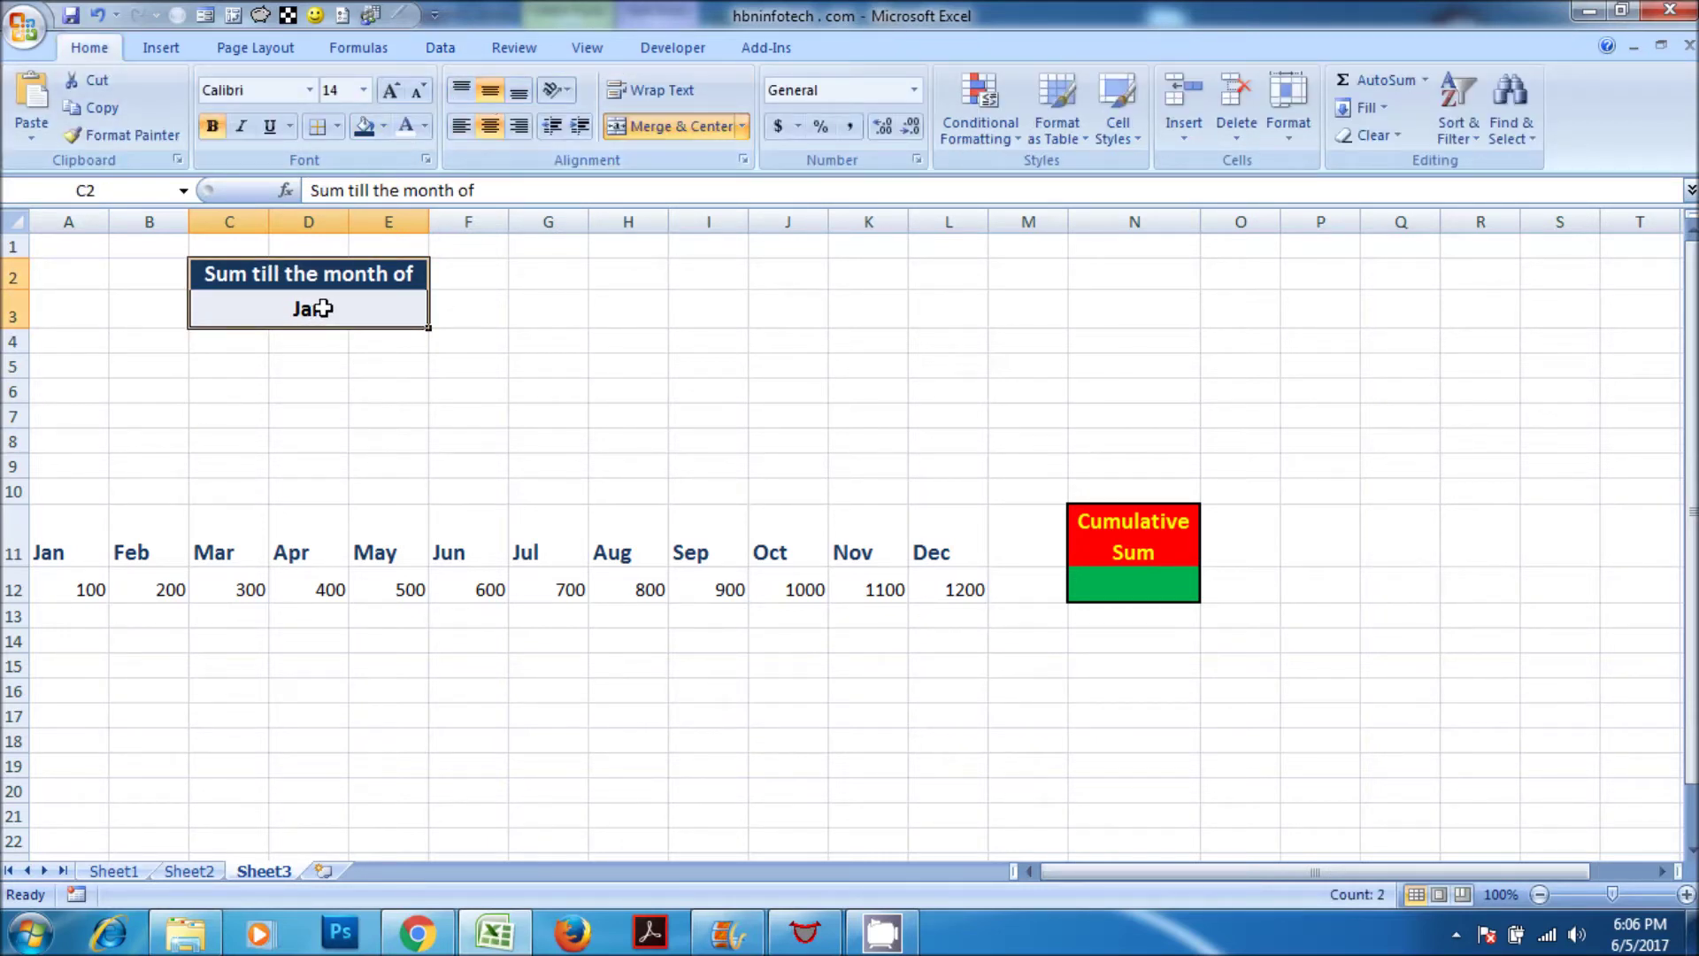
{"action": "left_click", "coordinate": [344, 322]}
{"action": "left_click", "coordinate": [424, 127]}
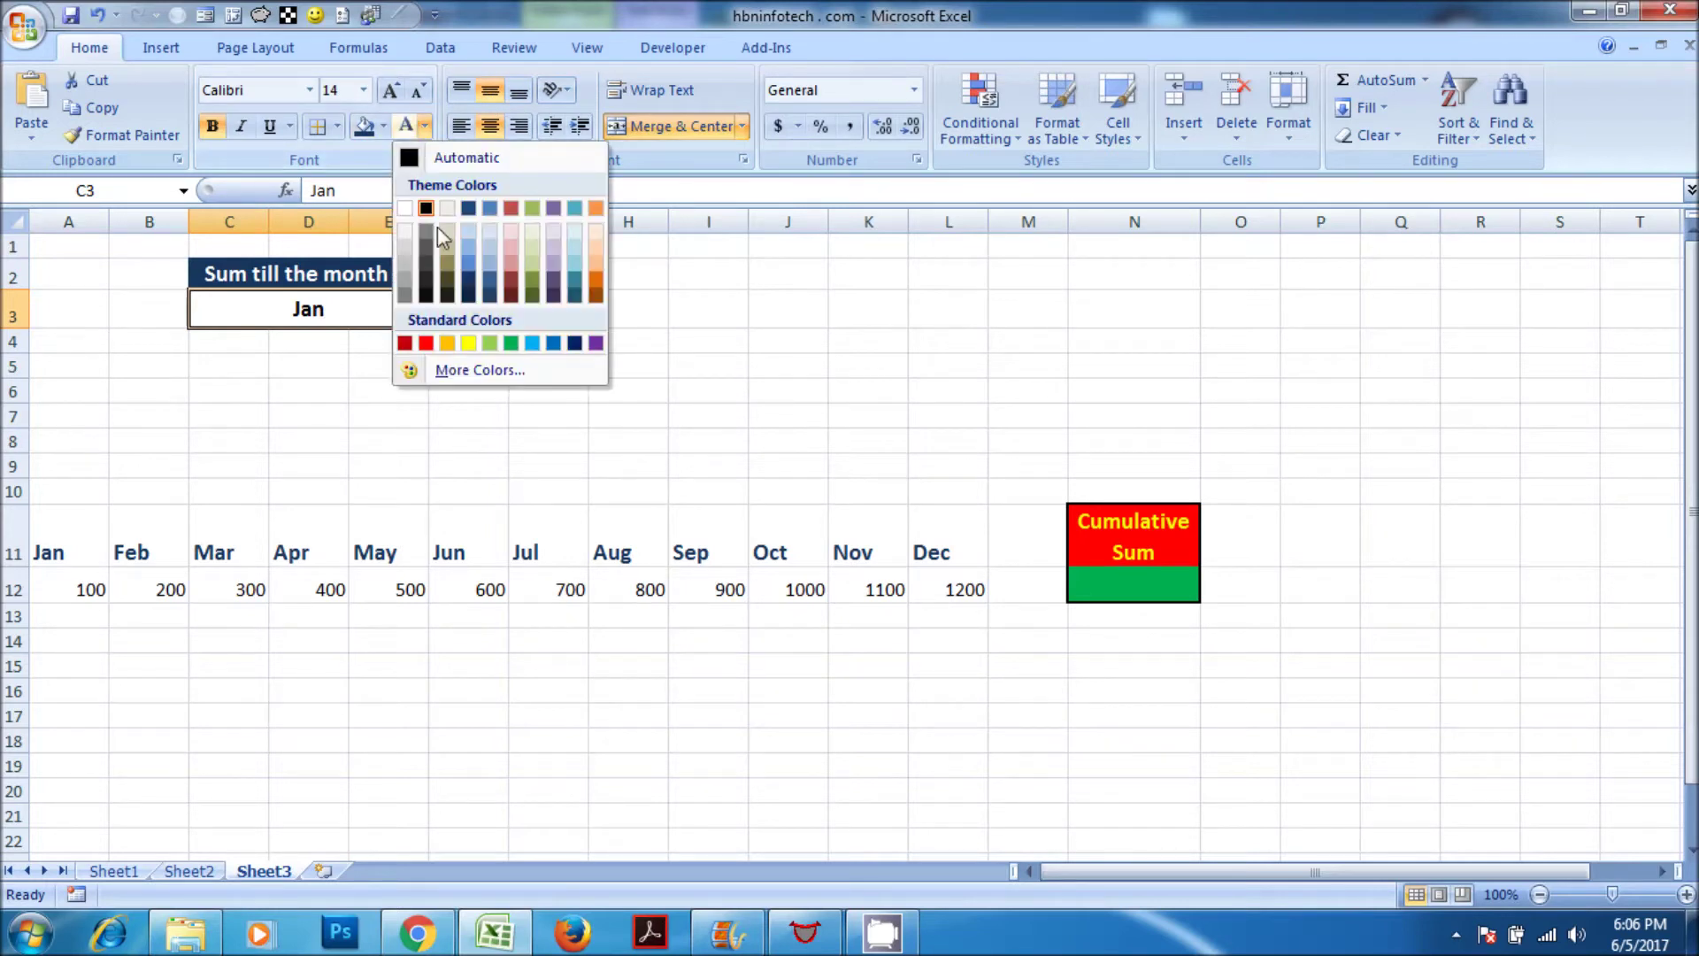
{"action": "left_click", "coordinate": [469, 281]}
{"action": "left_click", "coordinate": [232, 411]}
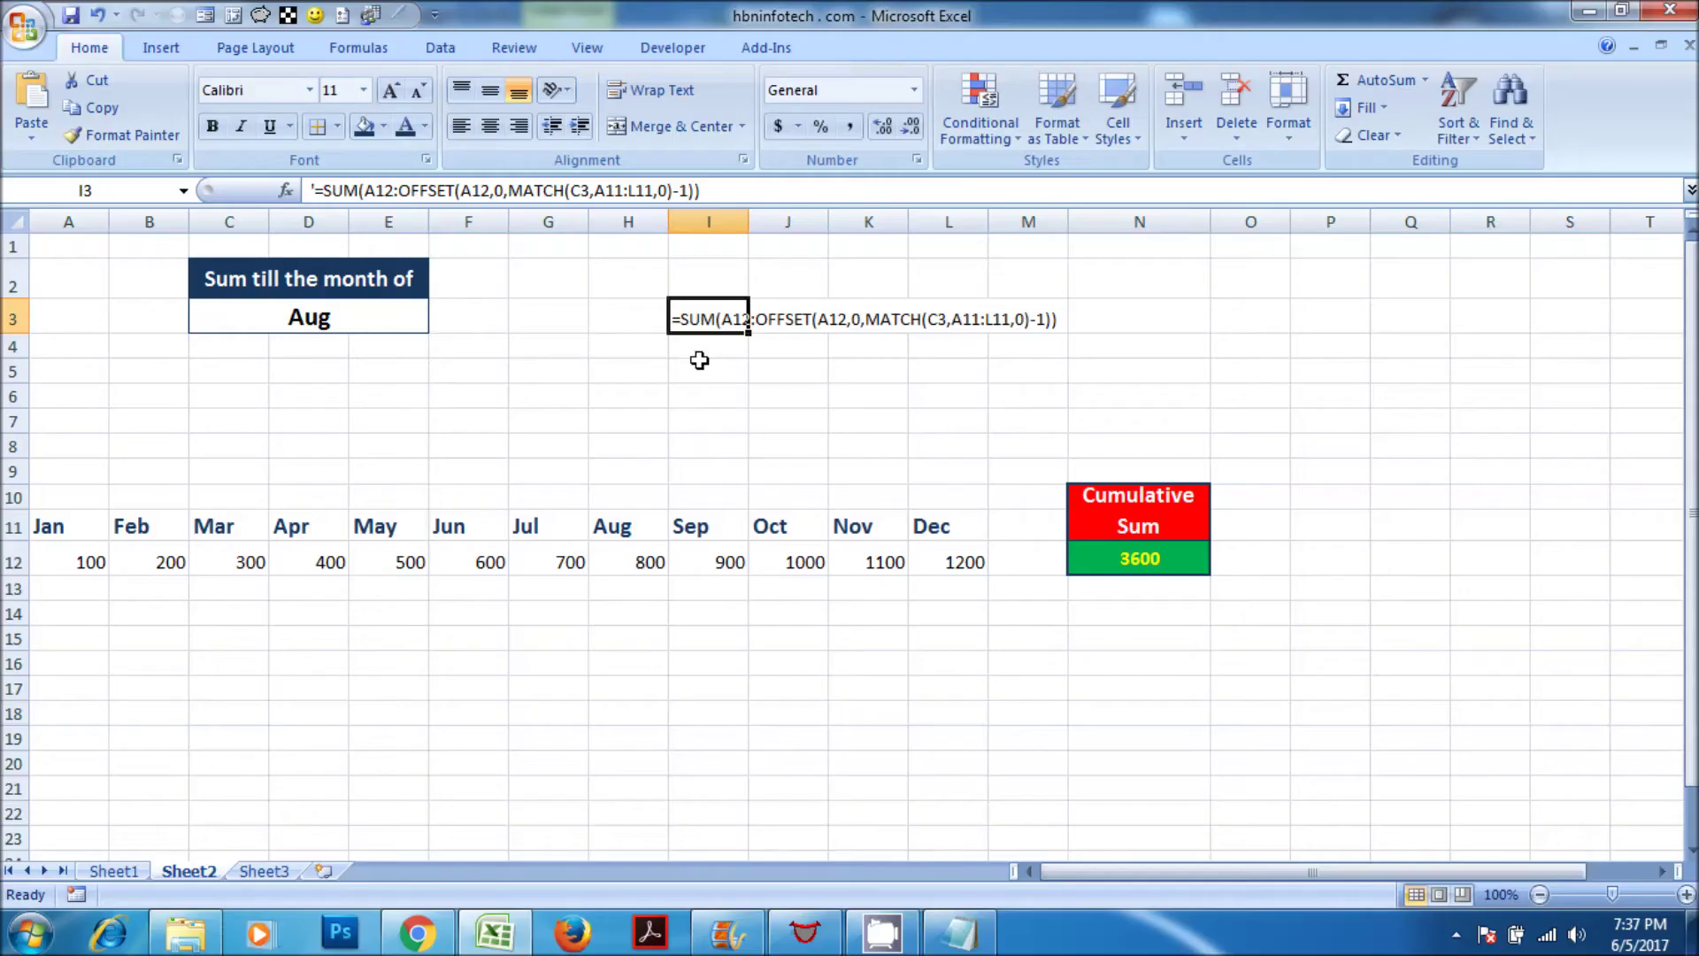
Zoom Sheet2 to about 154% so the SUM/OFFSET/MATCH formula in I3 is readable
{"action": "left_click", "coordinate": [699, 360]}
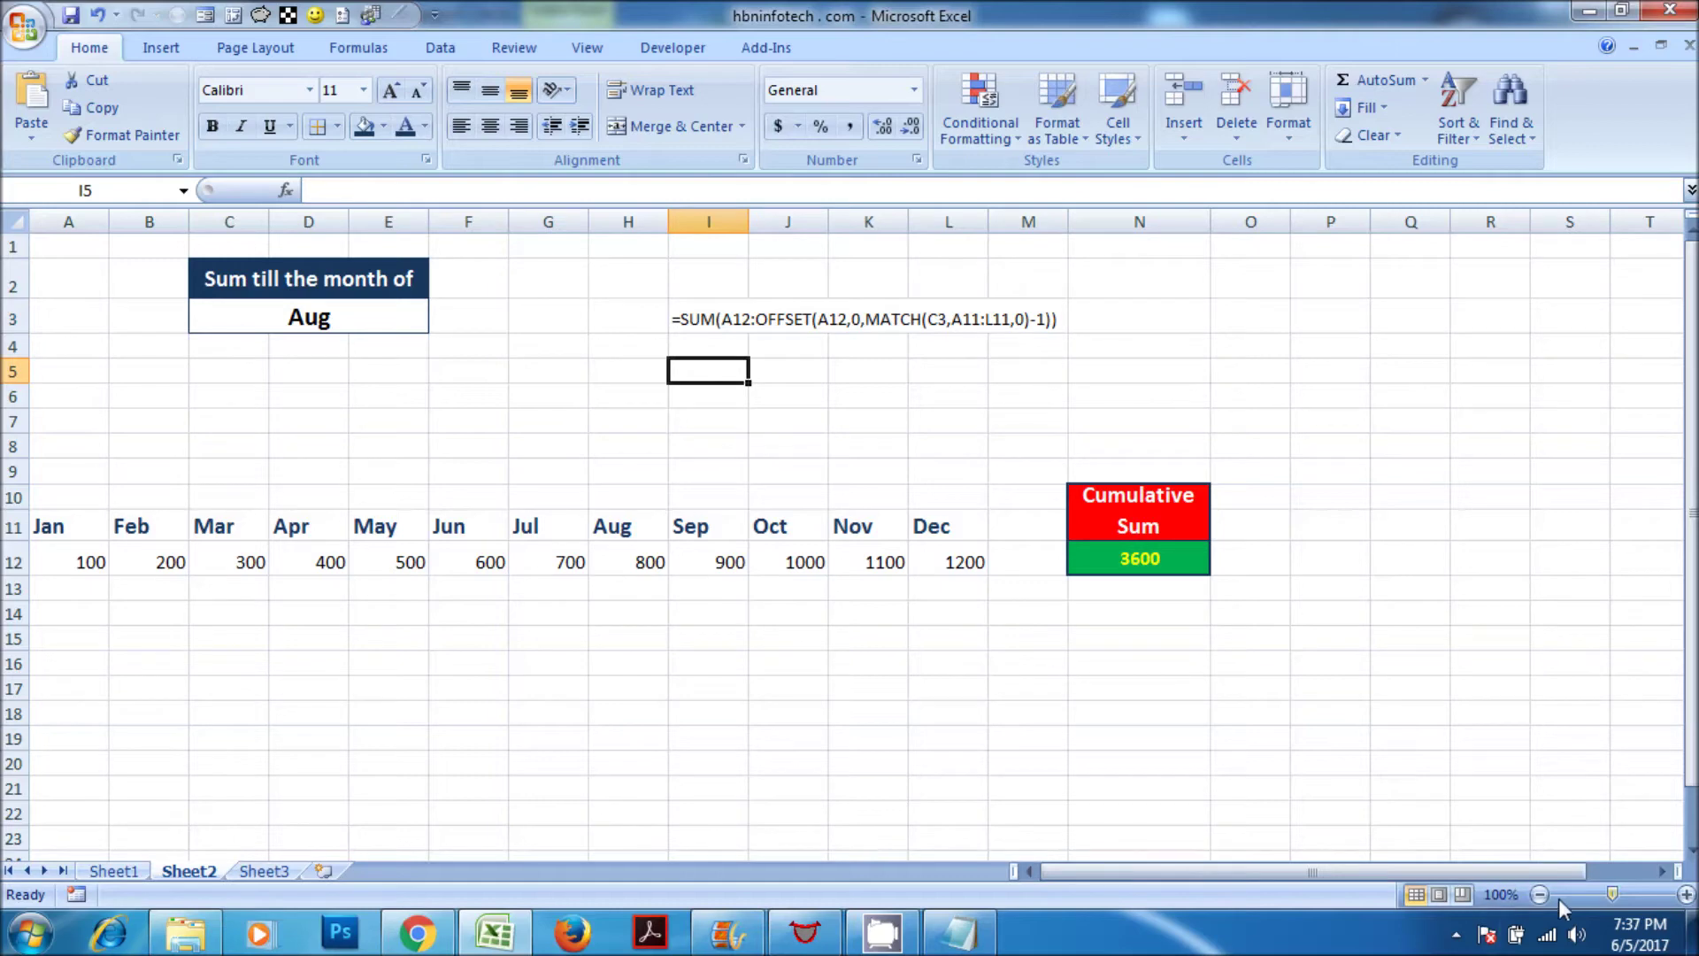
{"action": "left_click_drag", "start_coordinate": [1616, 895], "coordinate": [1627, 896]}
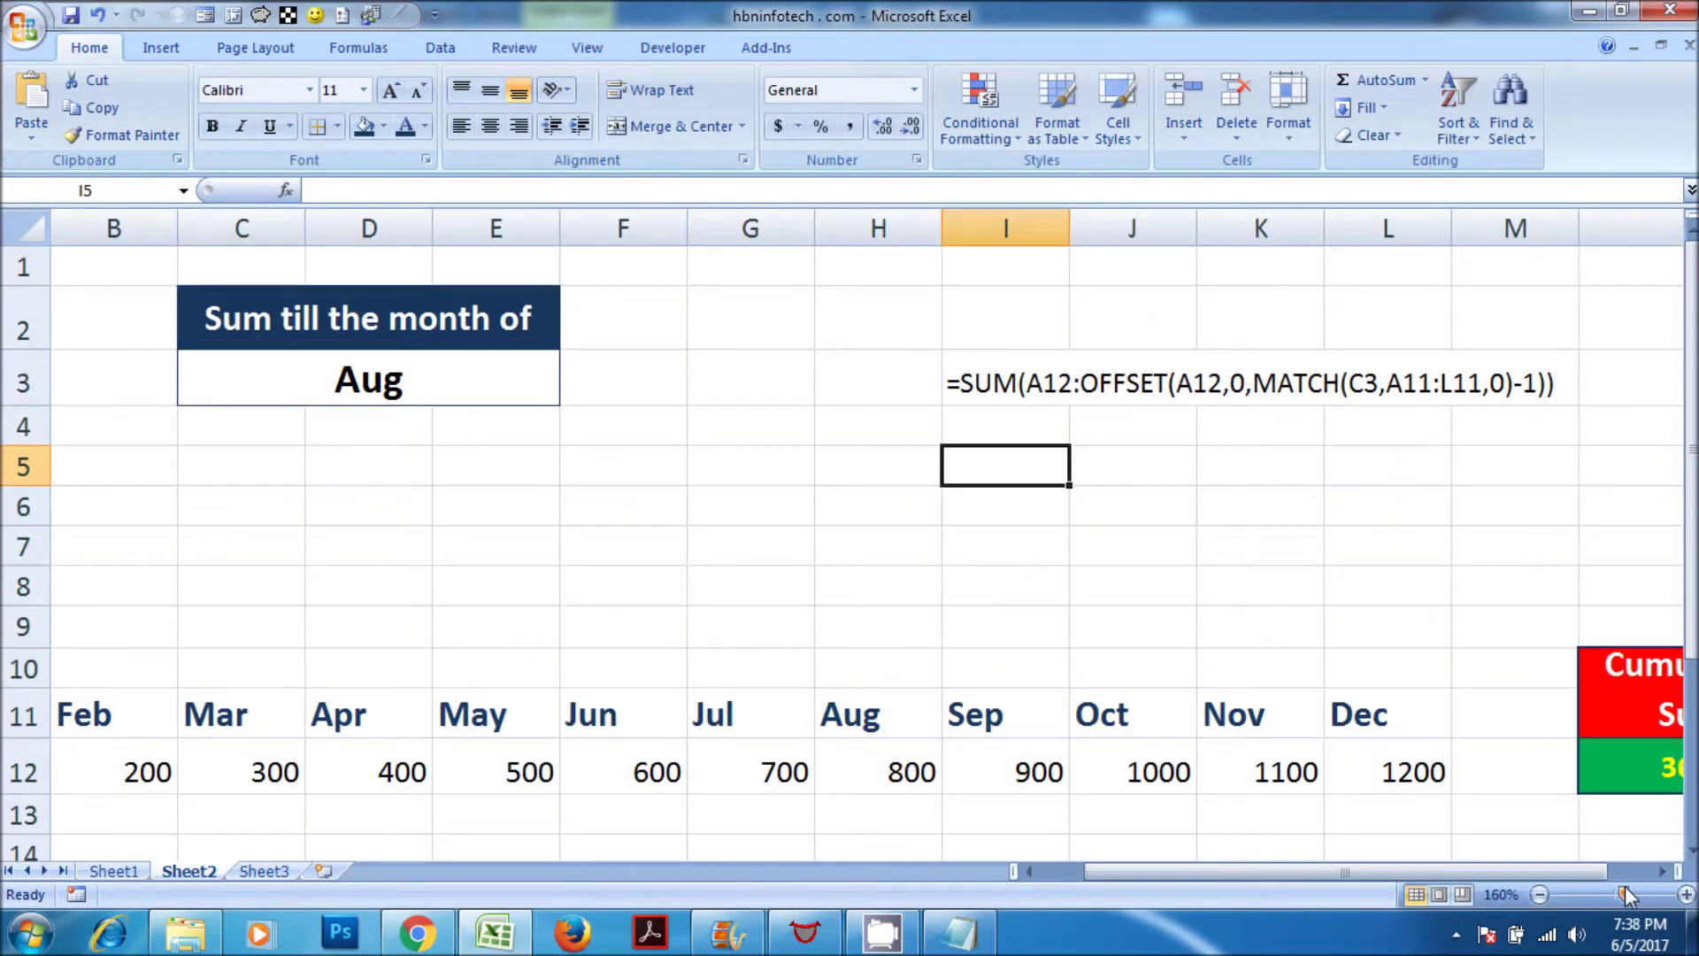
{"action": "left_click_drag", "start_coordinate": [1625, 894], "coordinate": [1621, 893]}
{"action": "left_click", "coordinate": [1023, 416]}
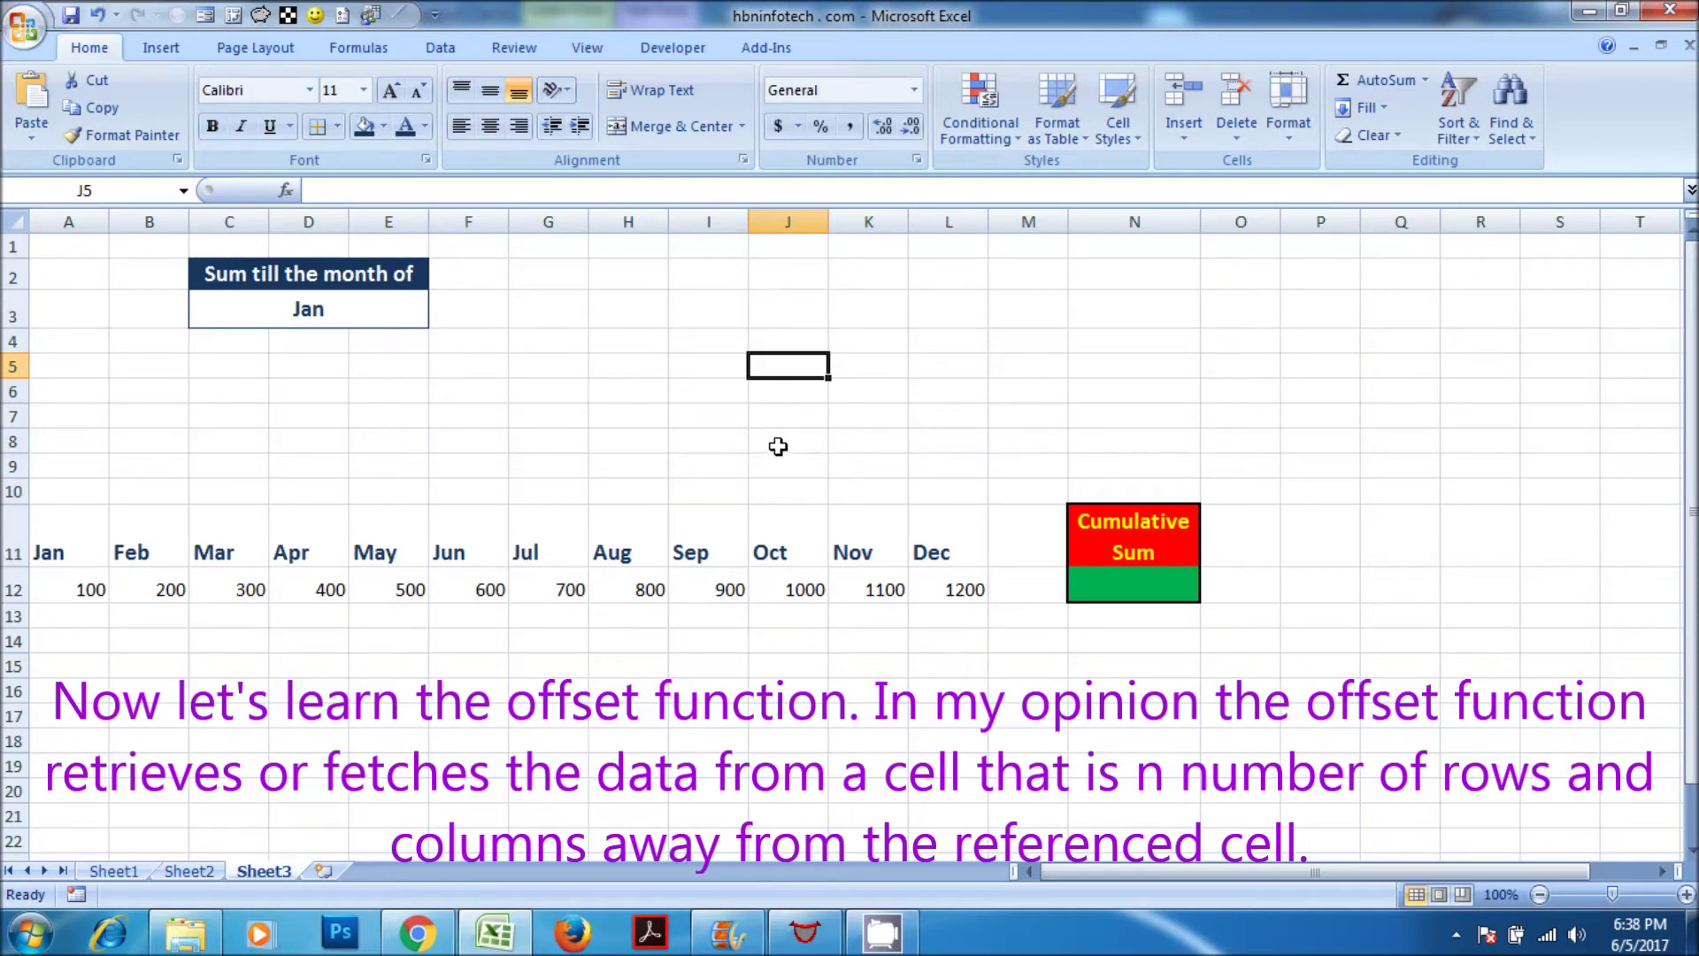
On Sheet3, trace from A11 (Jan) and A12 (100) across row 12 to D12's 400, ending at H3
{"action": "left_click", "coordinate": [638, 650]}
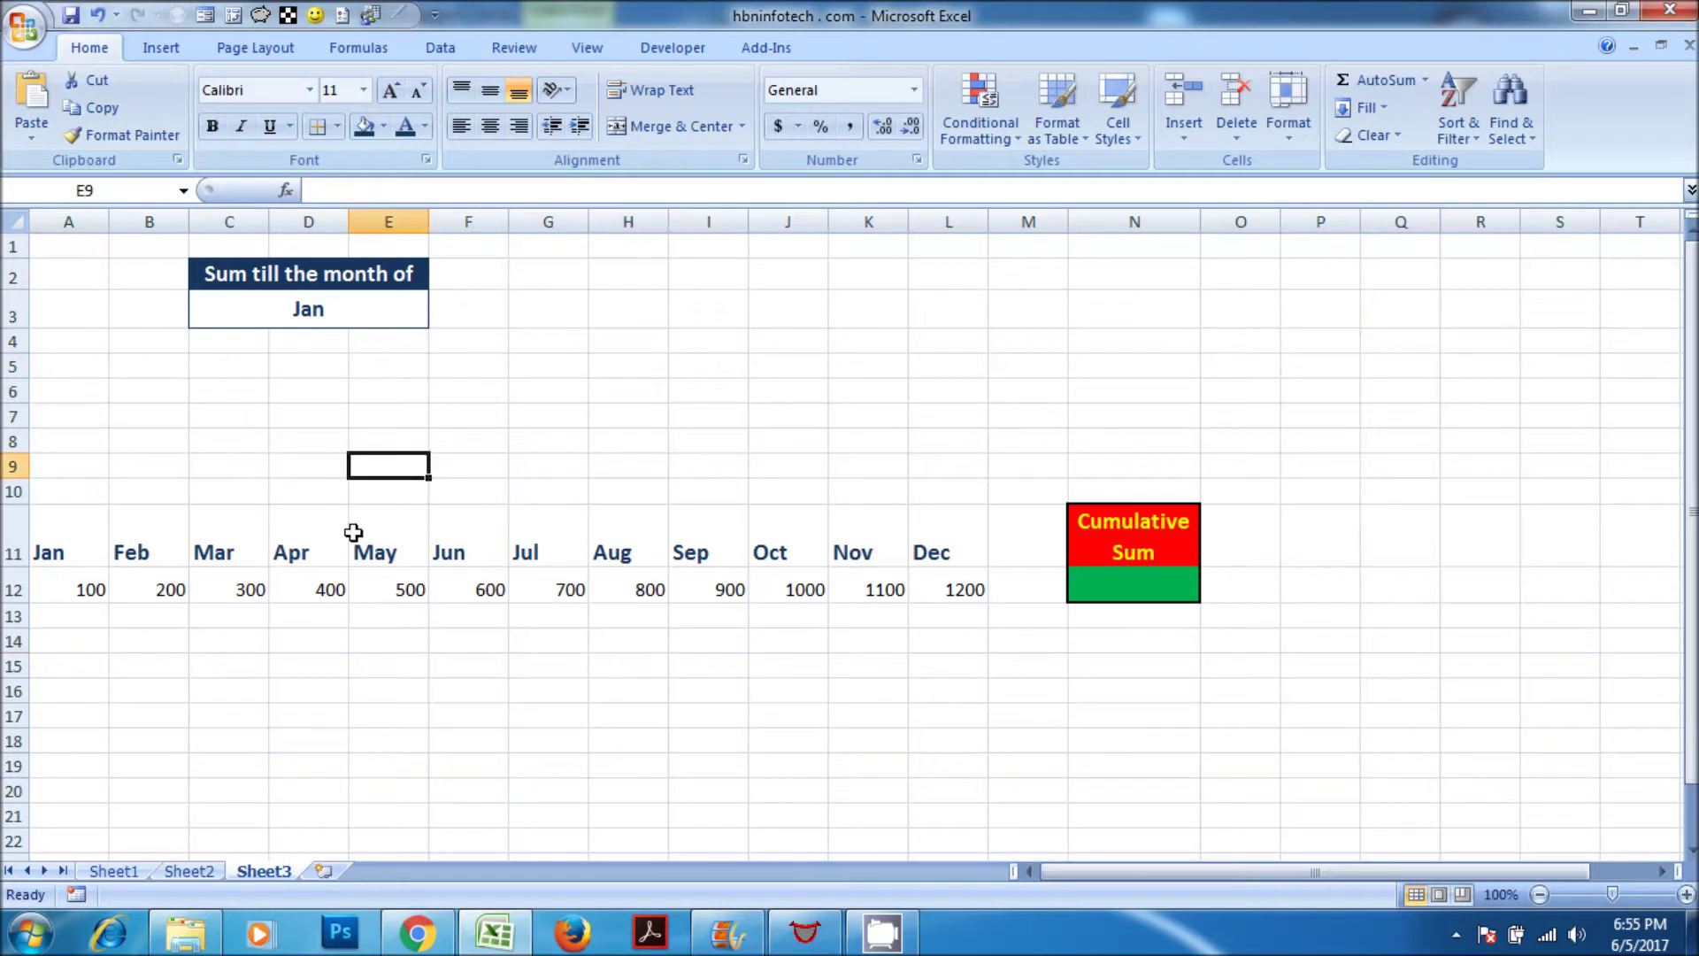
{"action": "left_click", "coordinate": [70, 551]}
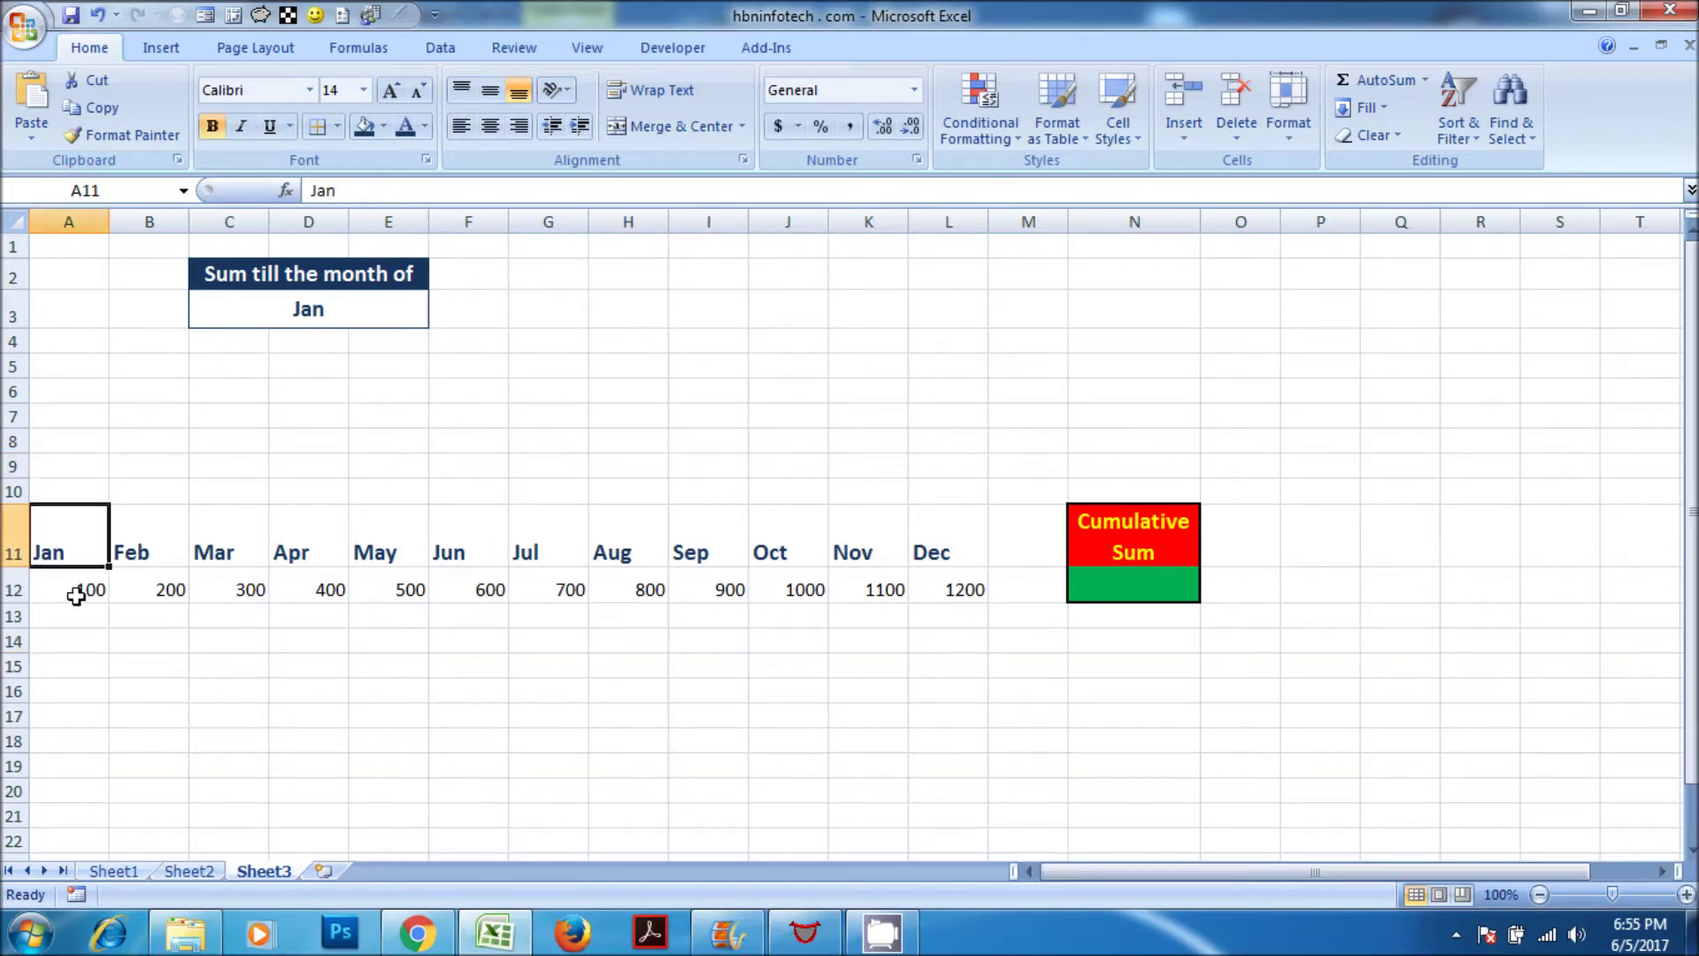
{"action": "left_click", "coordinate": [78, 591]}
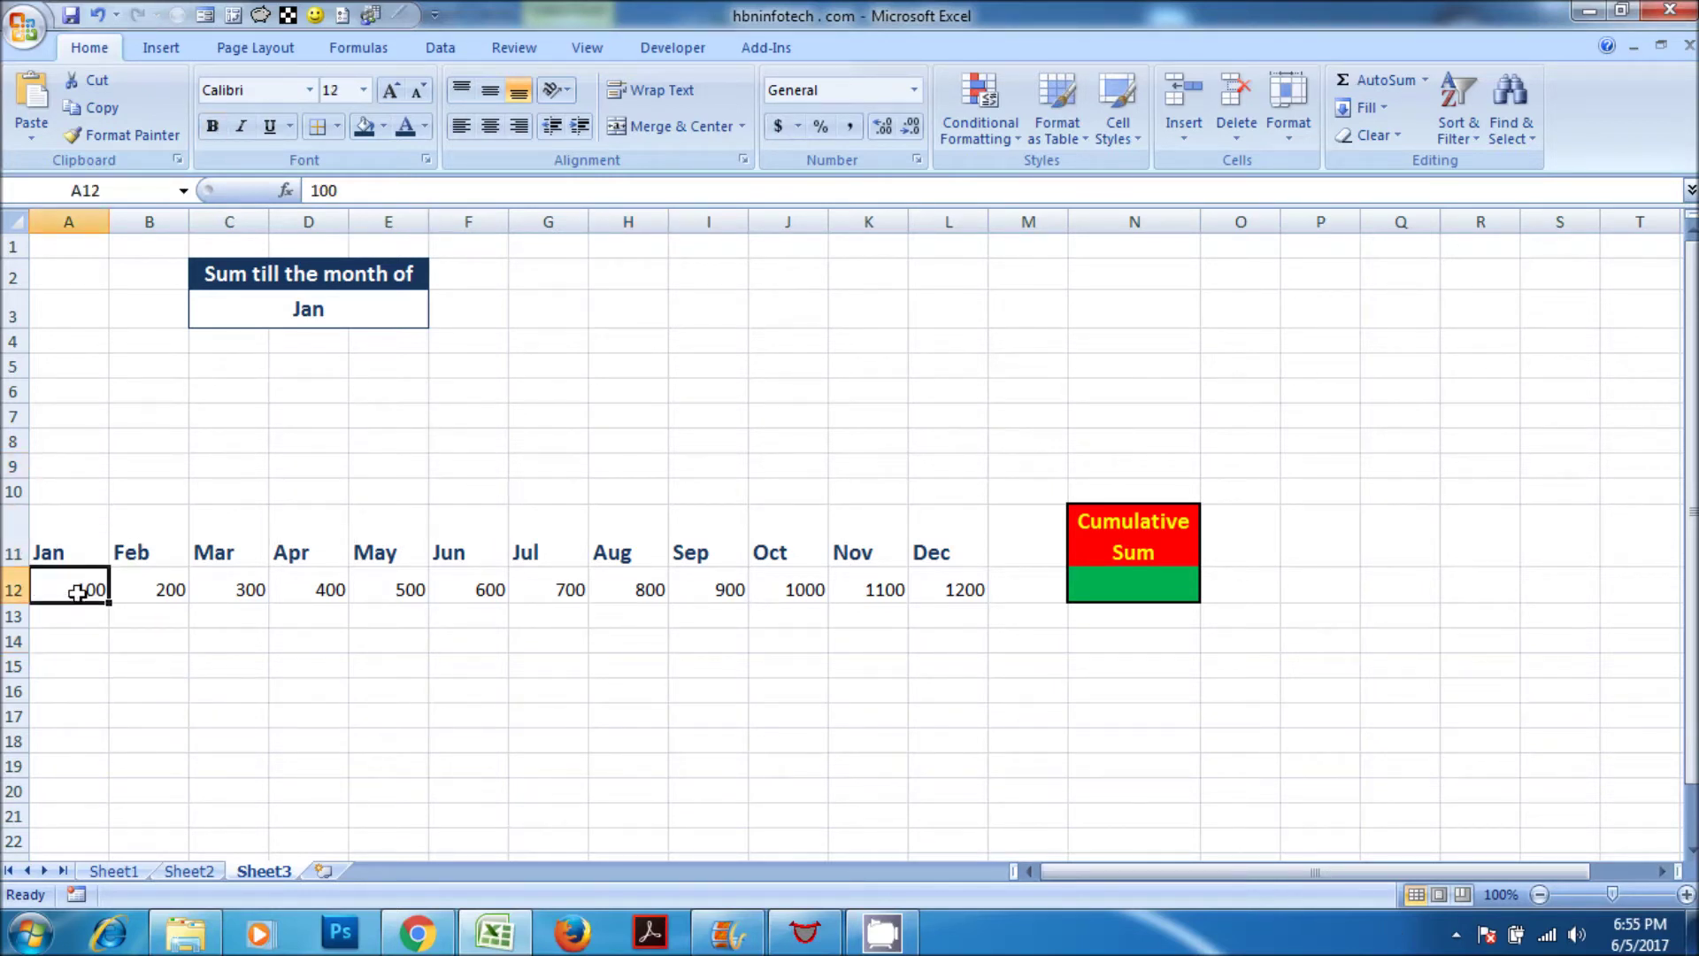
{"action": "left_click", "coordinate": [156, 593]}
{"action": "left_click", "coordinate": [239, 591]}
{"action": "left_click", "coordinate": [329, 593]}
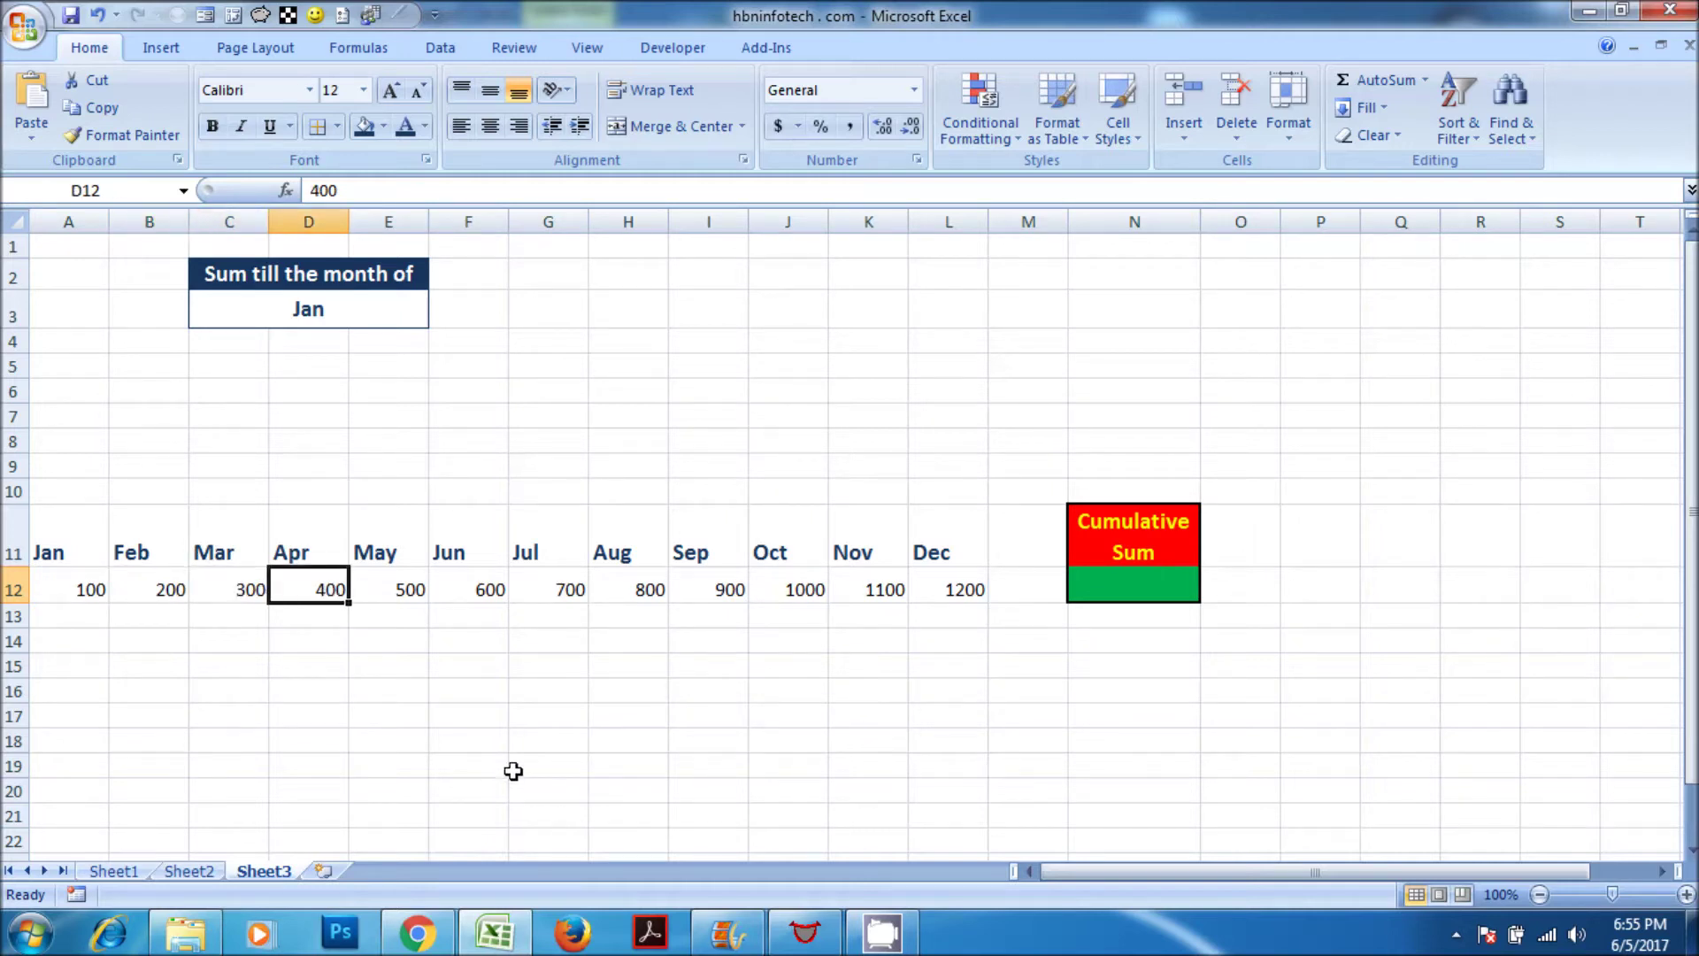
{"action": "left_click", "coordinate": [608, 325]}
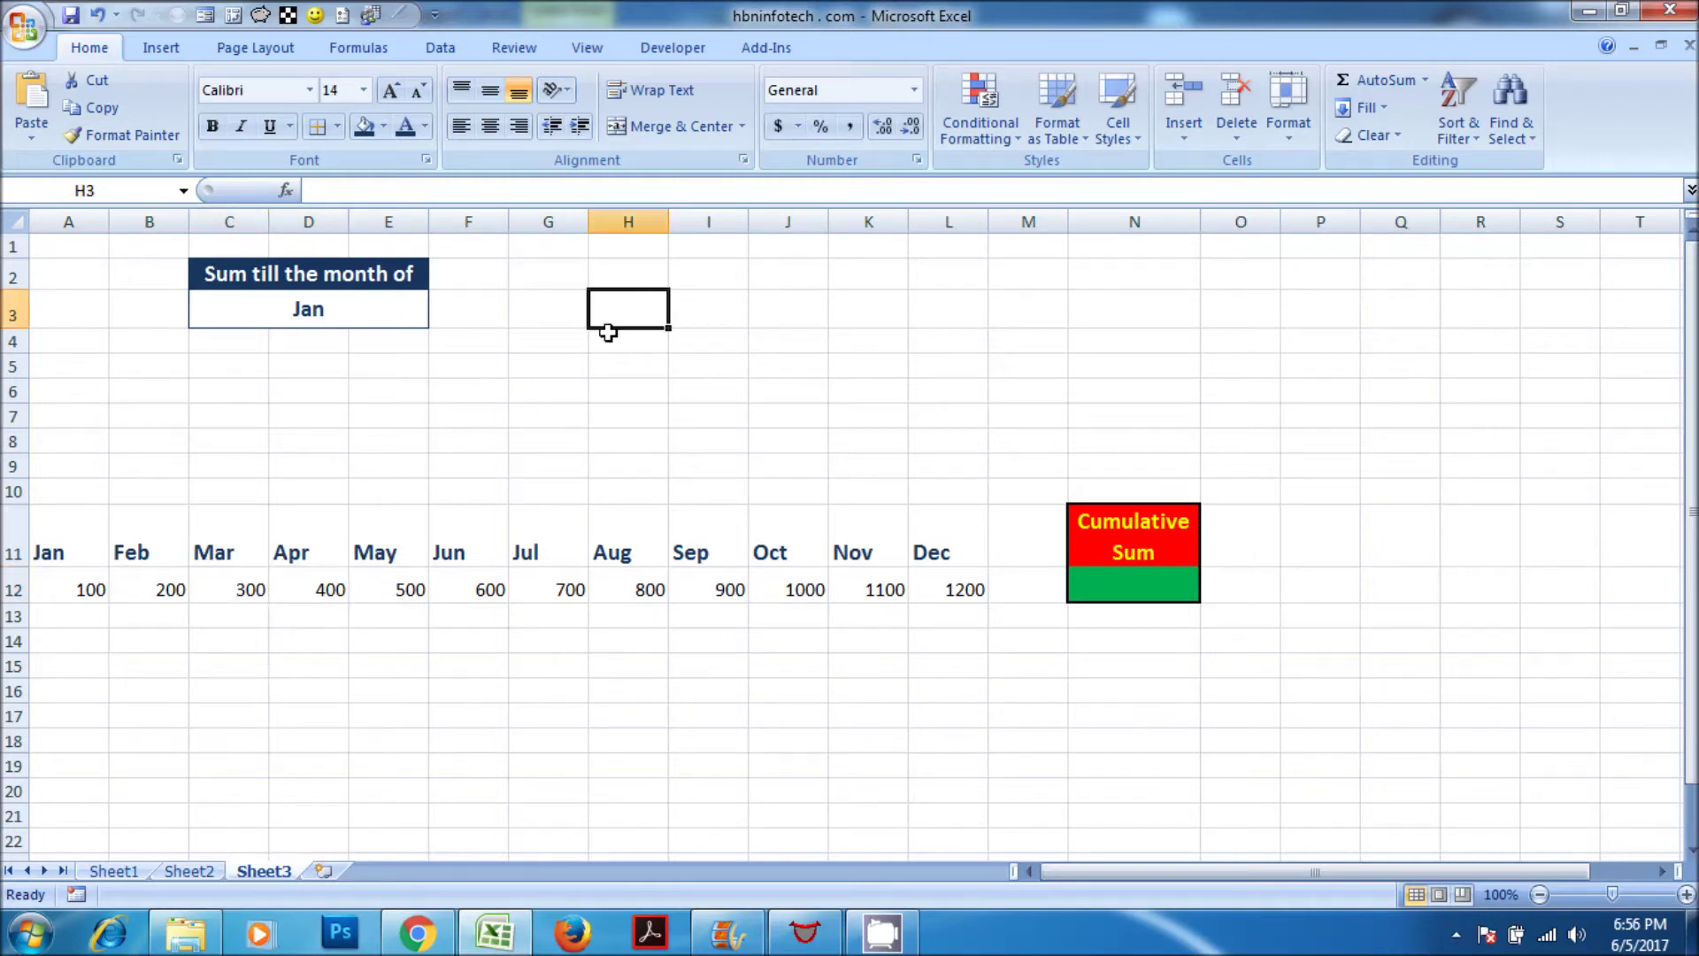
Enter =OFFSET(A11,1,3) in H3, returning 400 to match D12
{"action": "type", "text": "="}
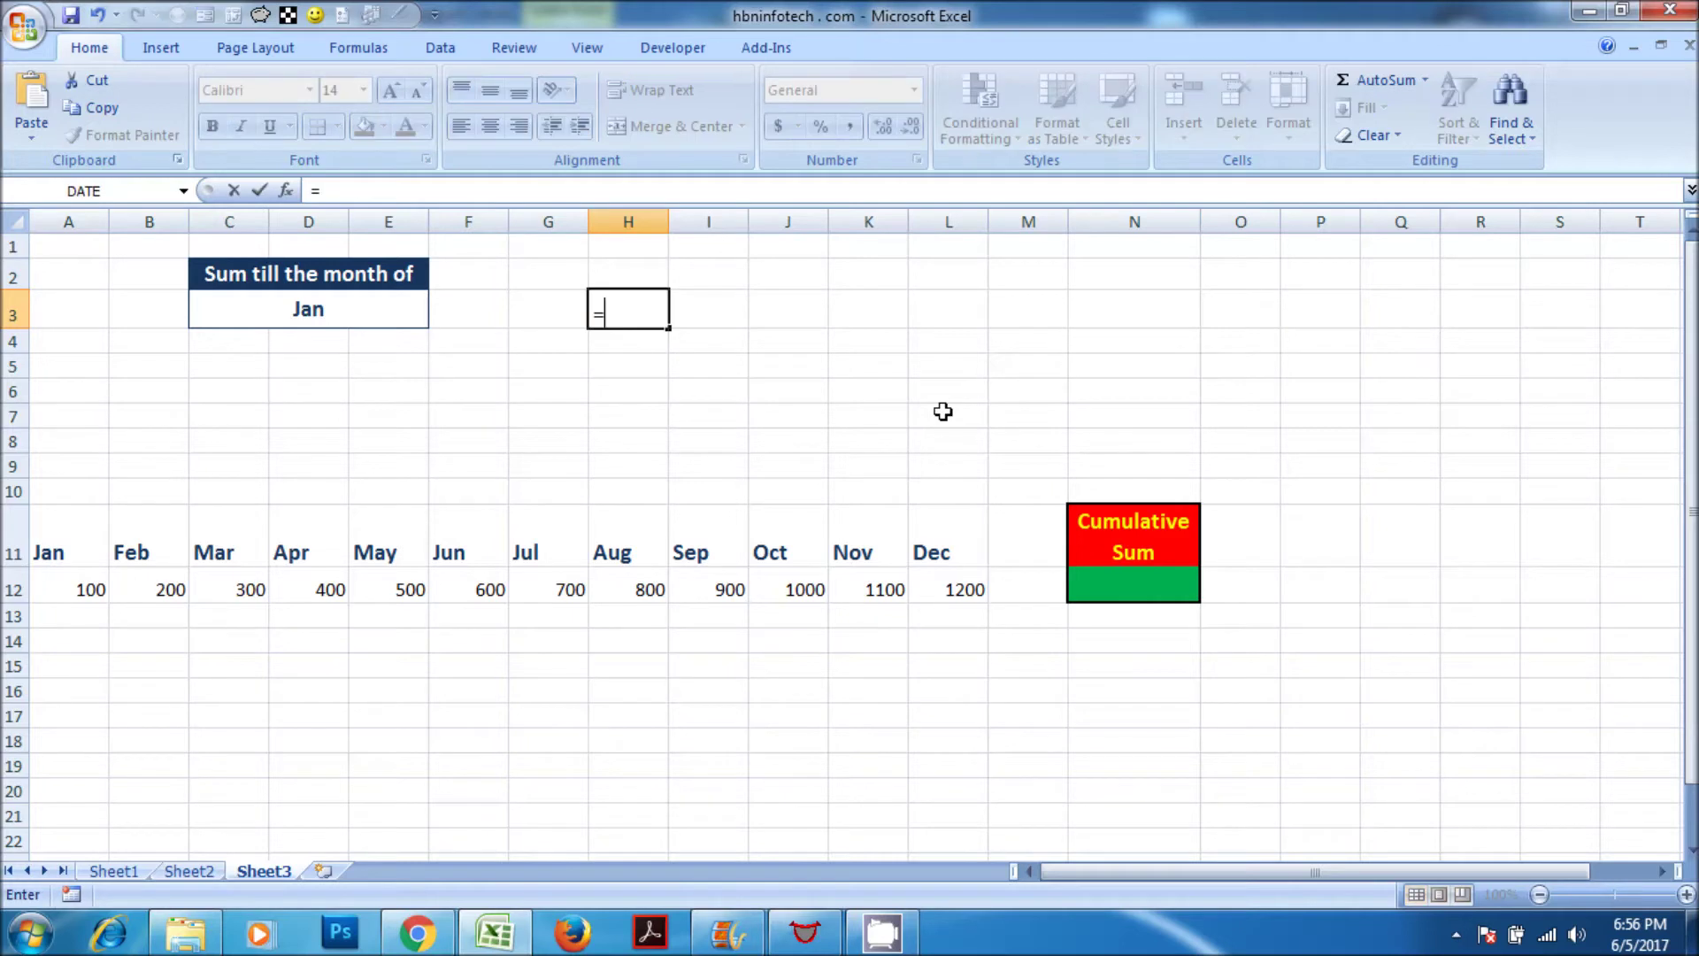
{"action": "type", "text": "off"}
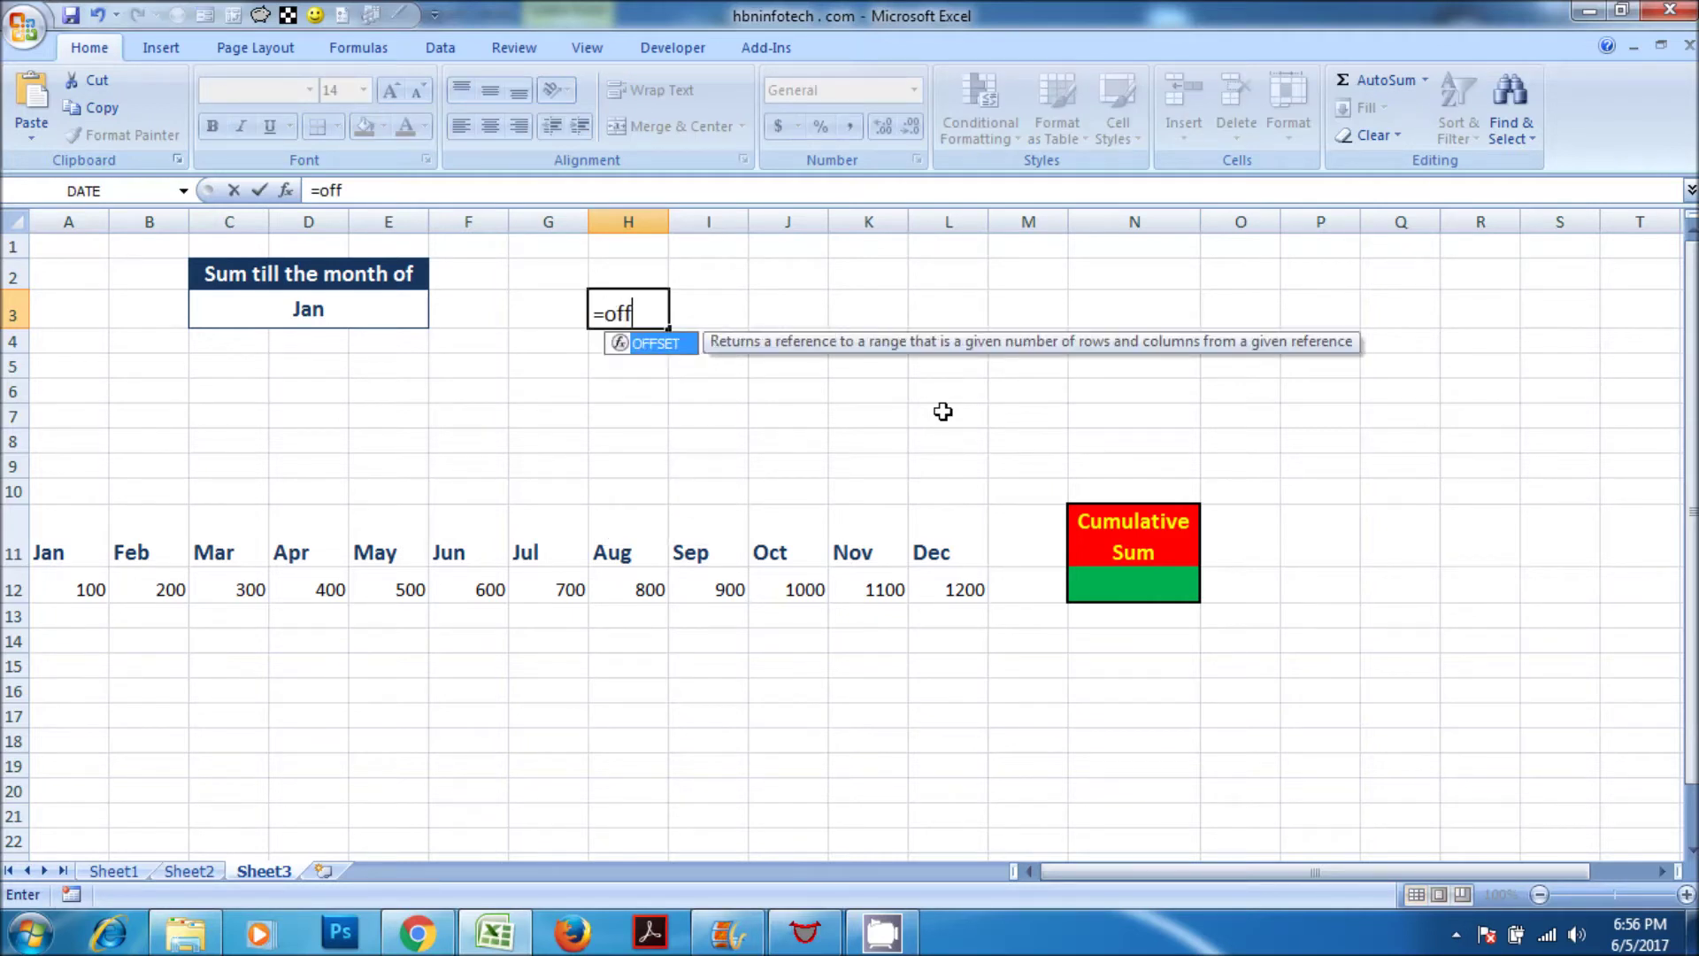
{"action": "type", "text": "set("}
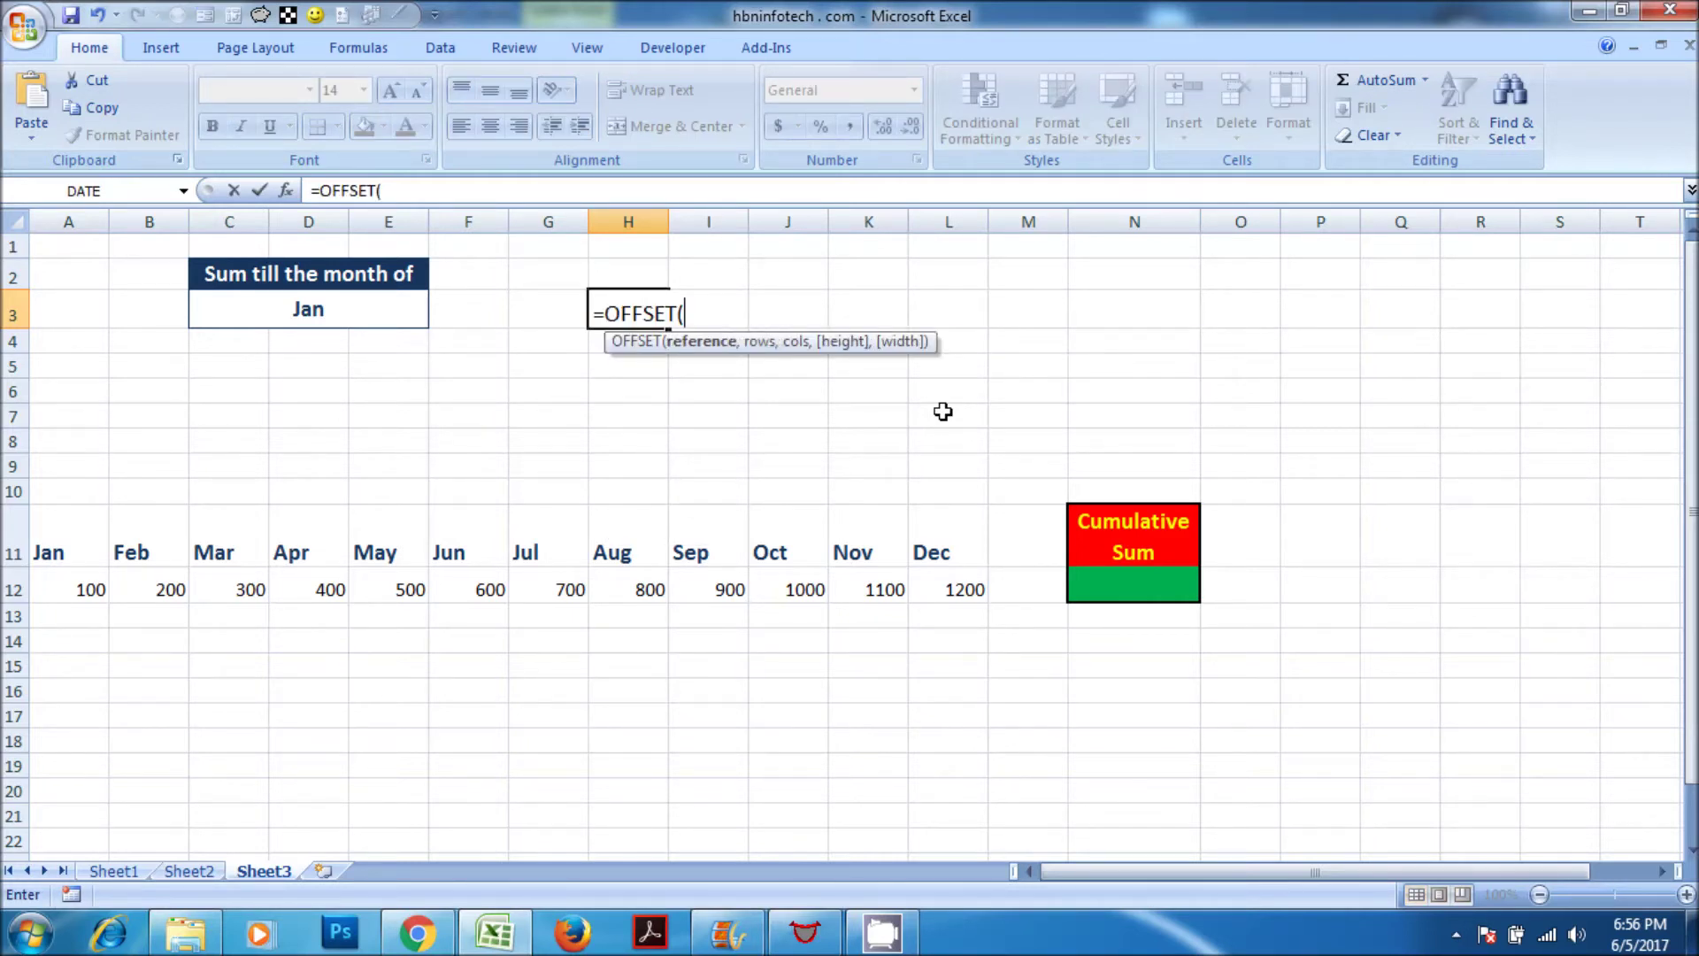
{"action": "left_click", "coordinate": [58, 551]}
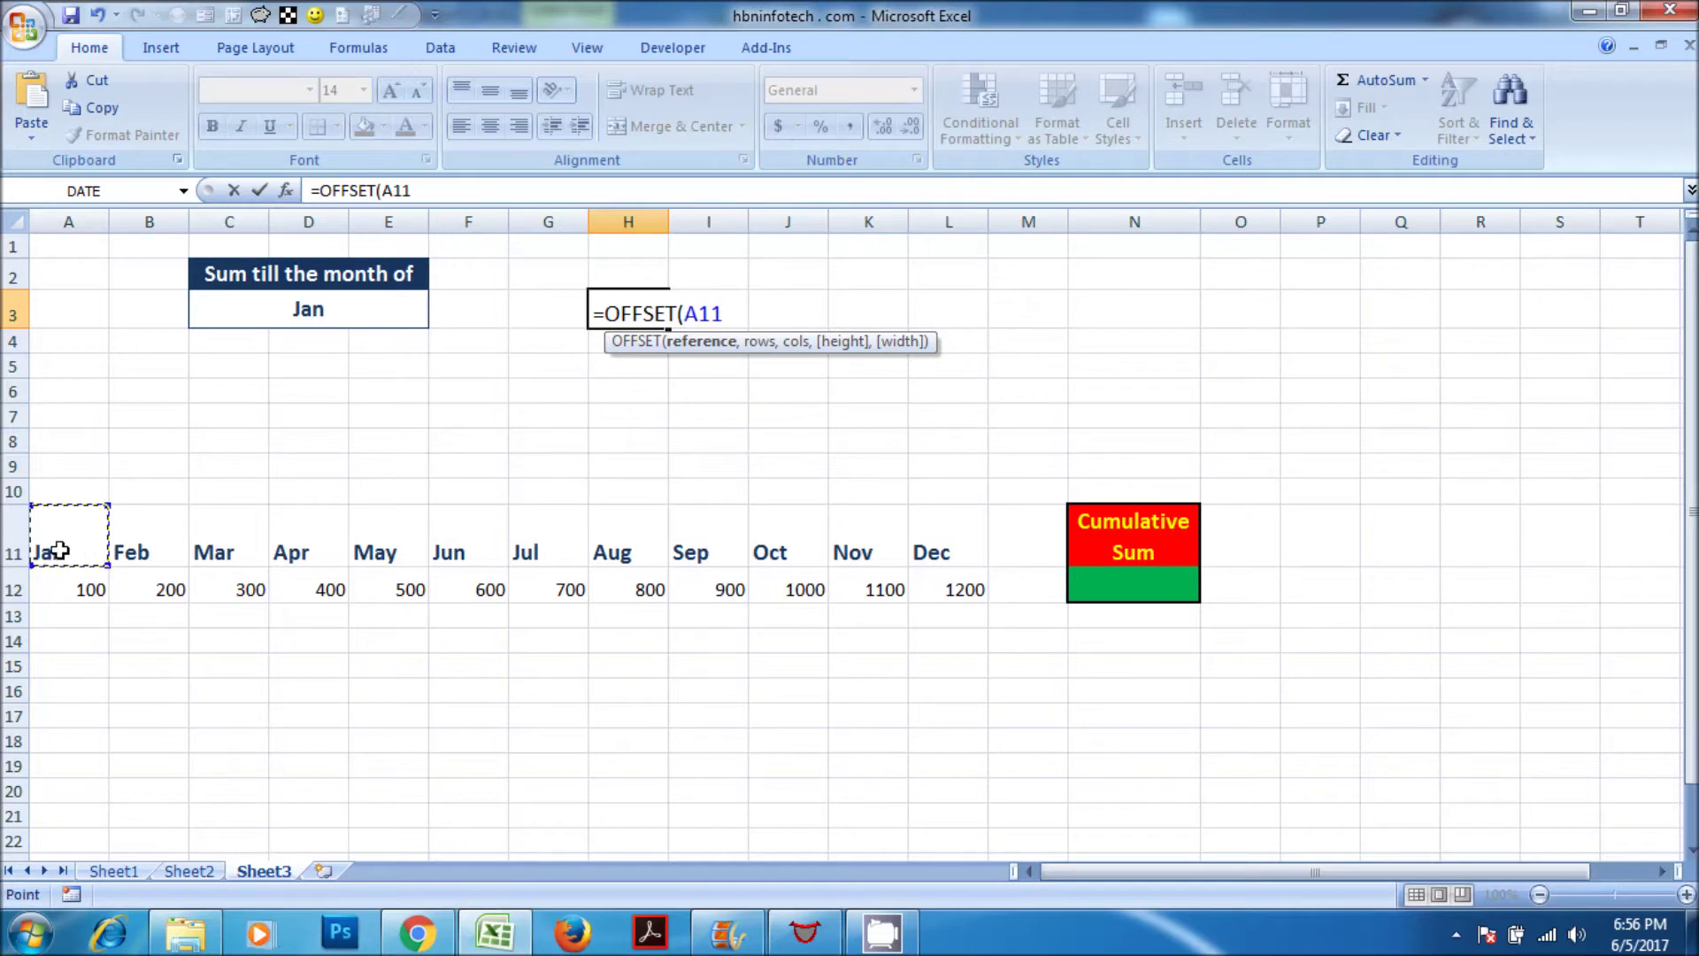
{"action": "type", "text": ","}
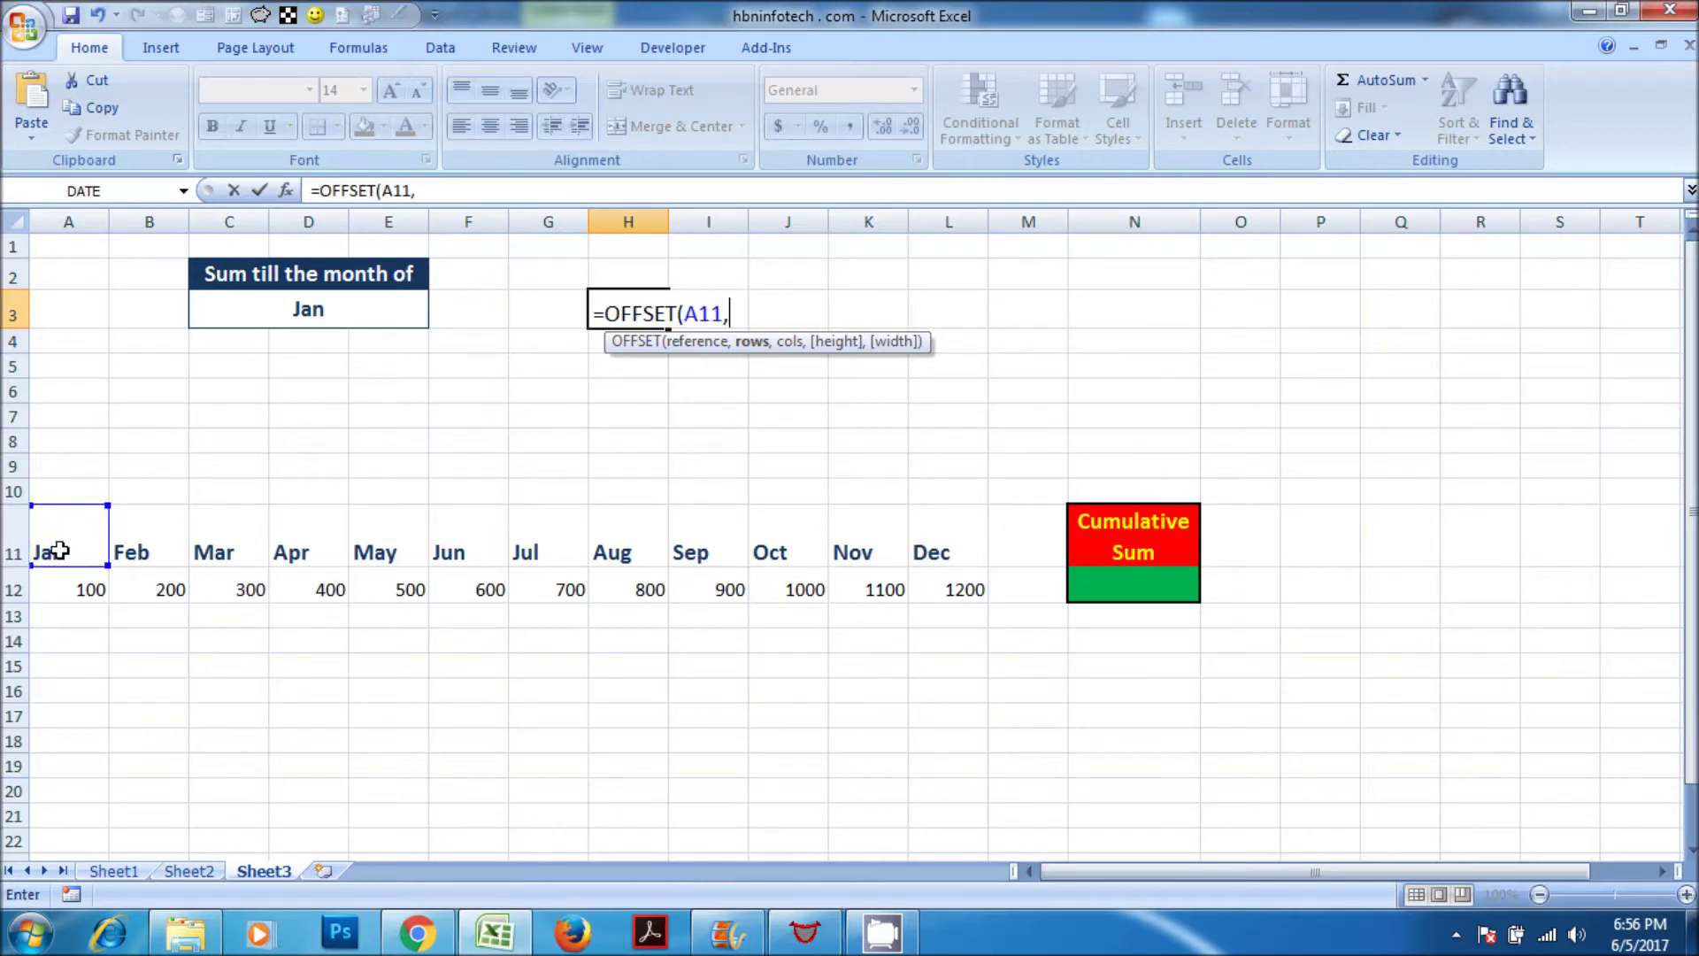
{"action": "type", "text": "1,3"}
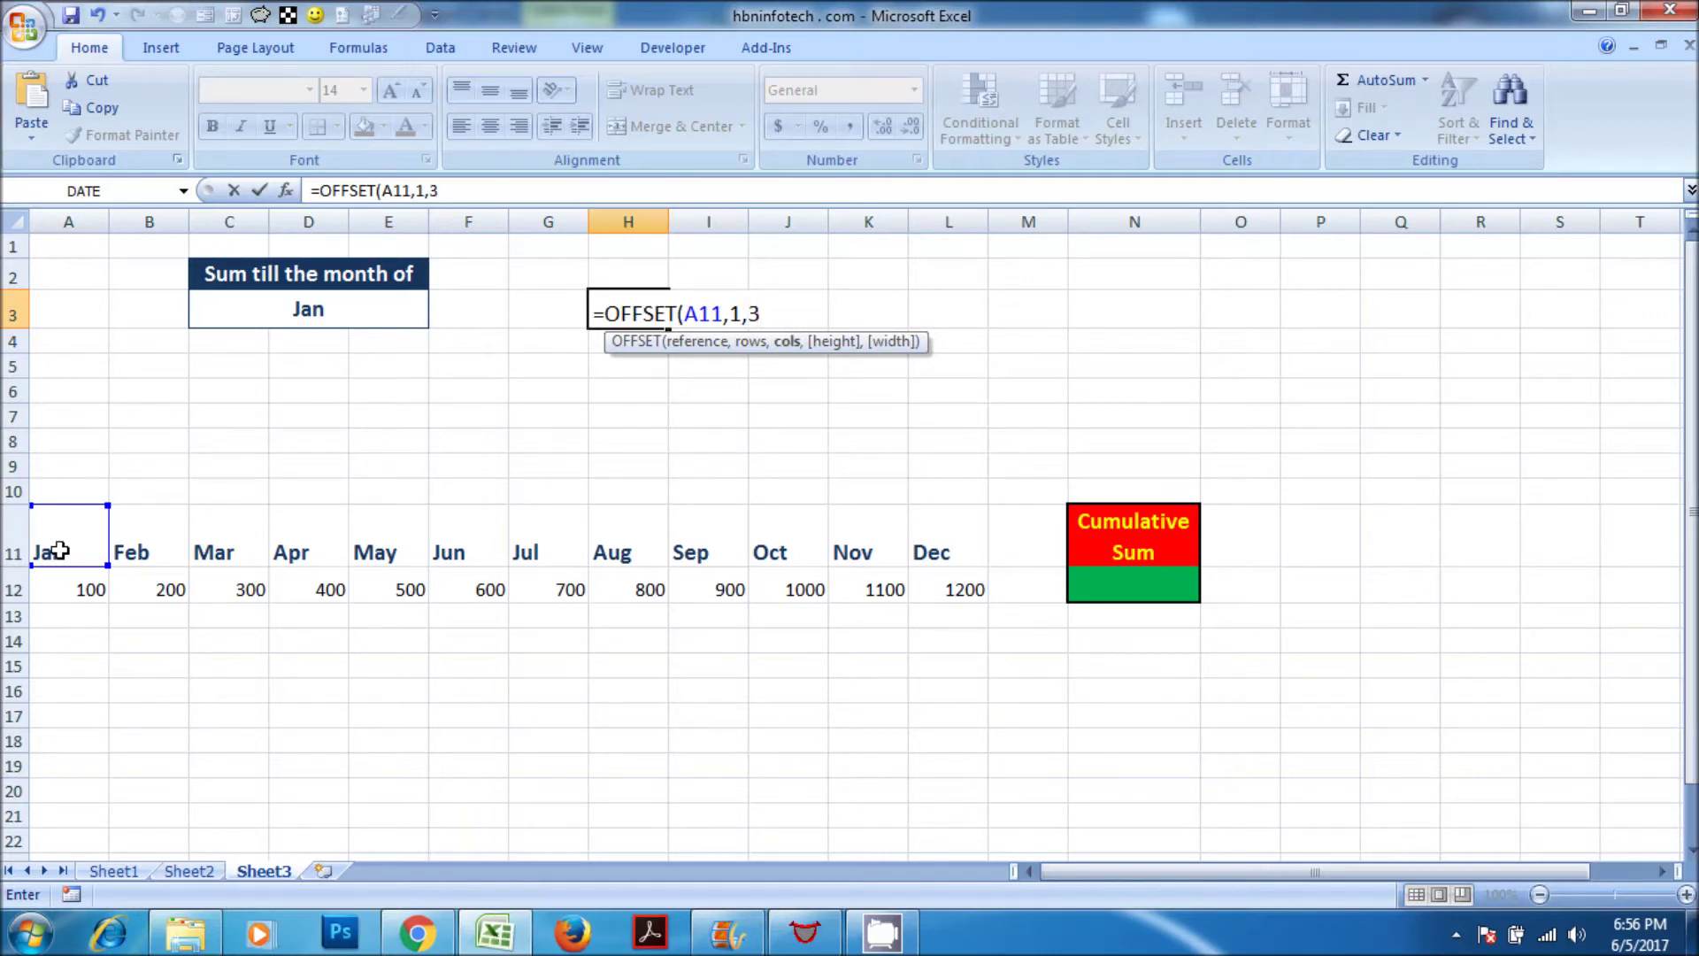
{"action": "key", "text": "Return"}
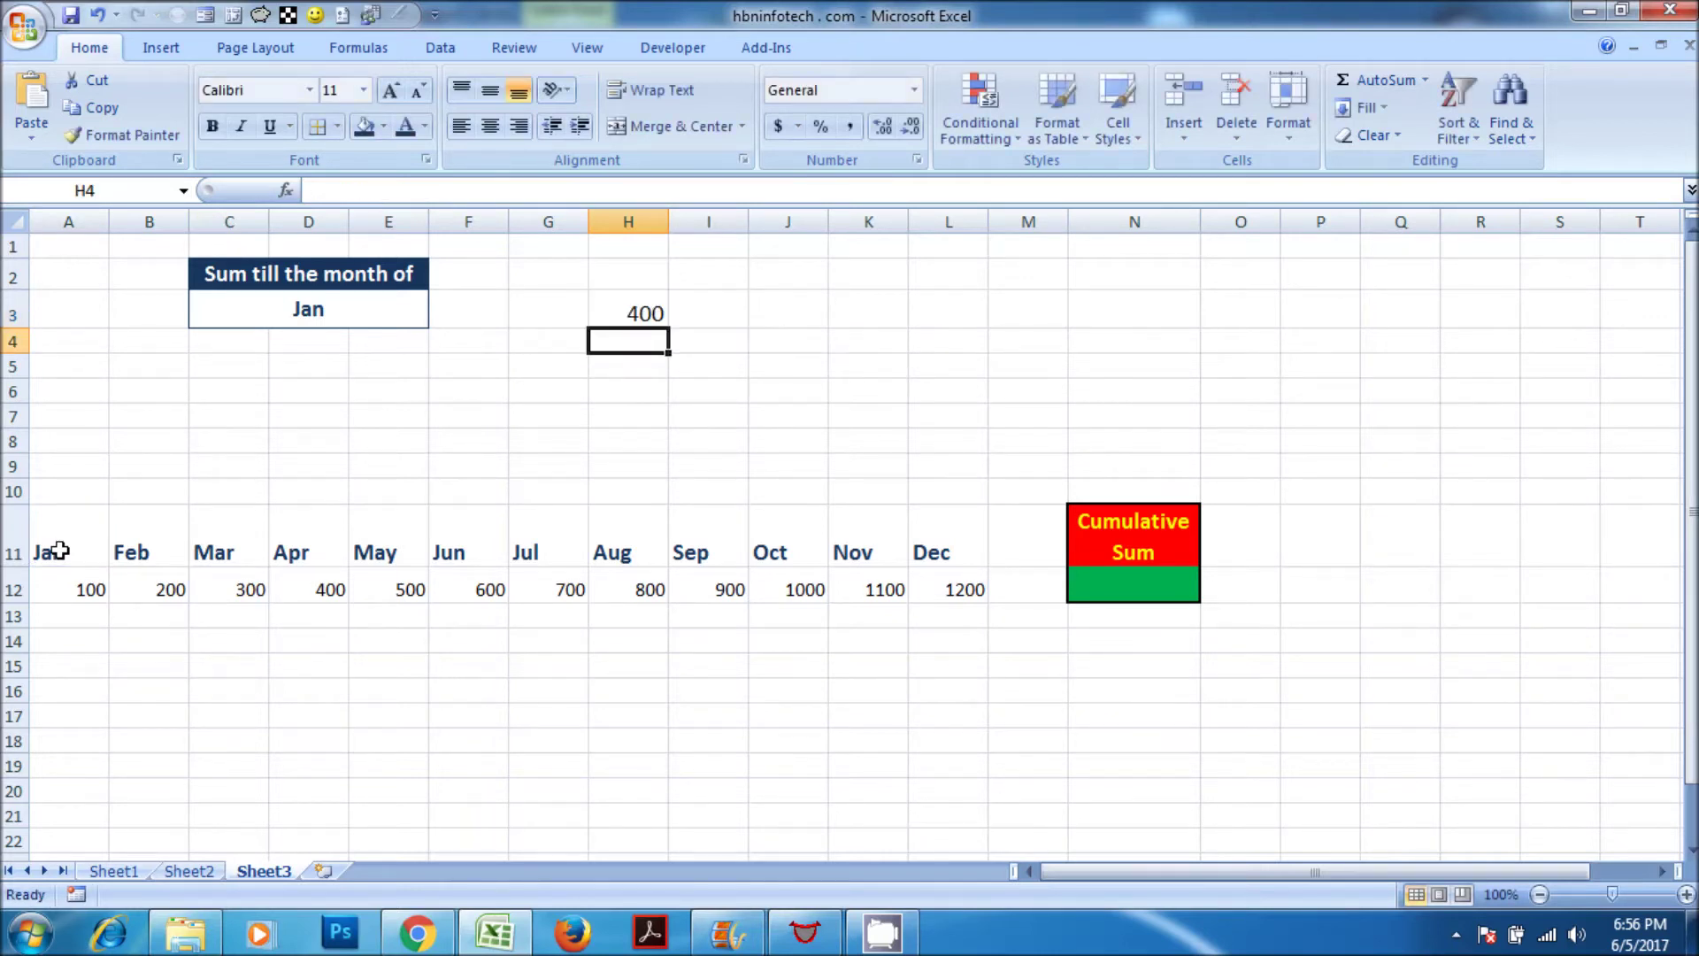
{"action": "left_click", "coordinate": [343, 592]}
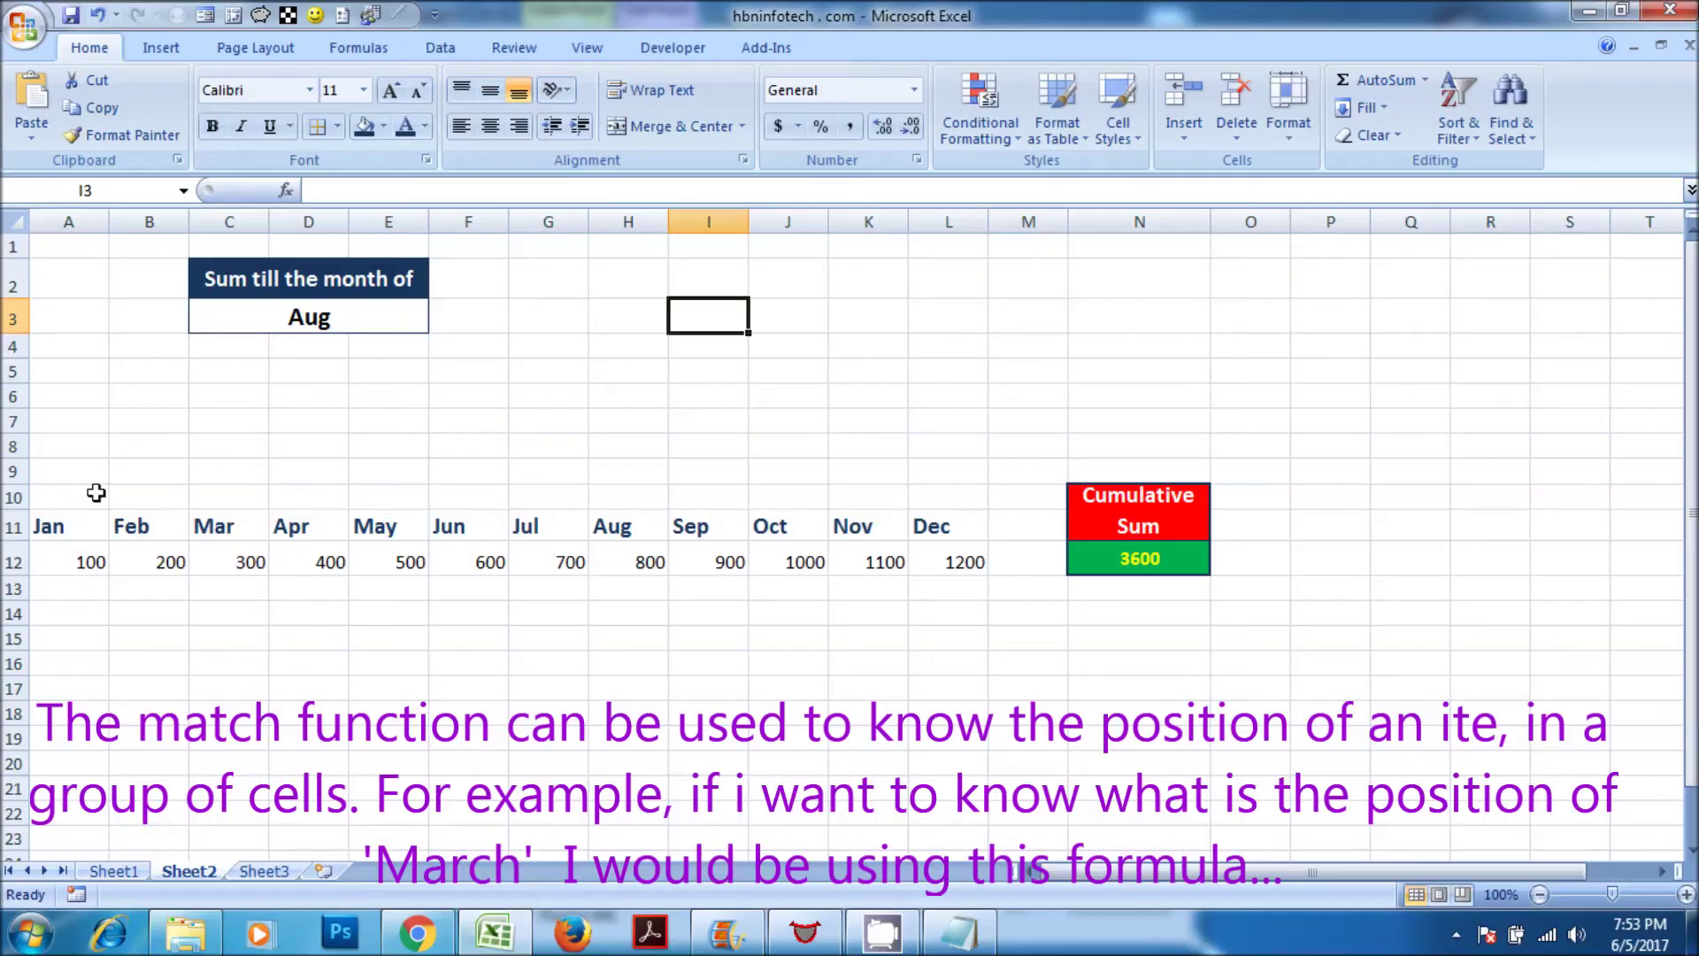
Select I3 and set its font size to 14 pt
{"action": "left_click", "coordinate": [228, 530]}
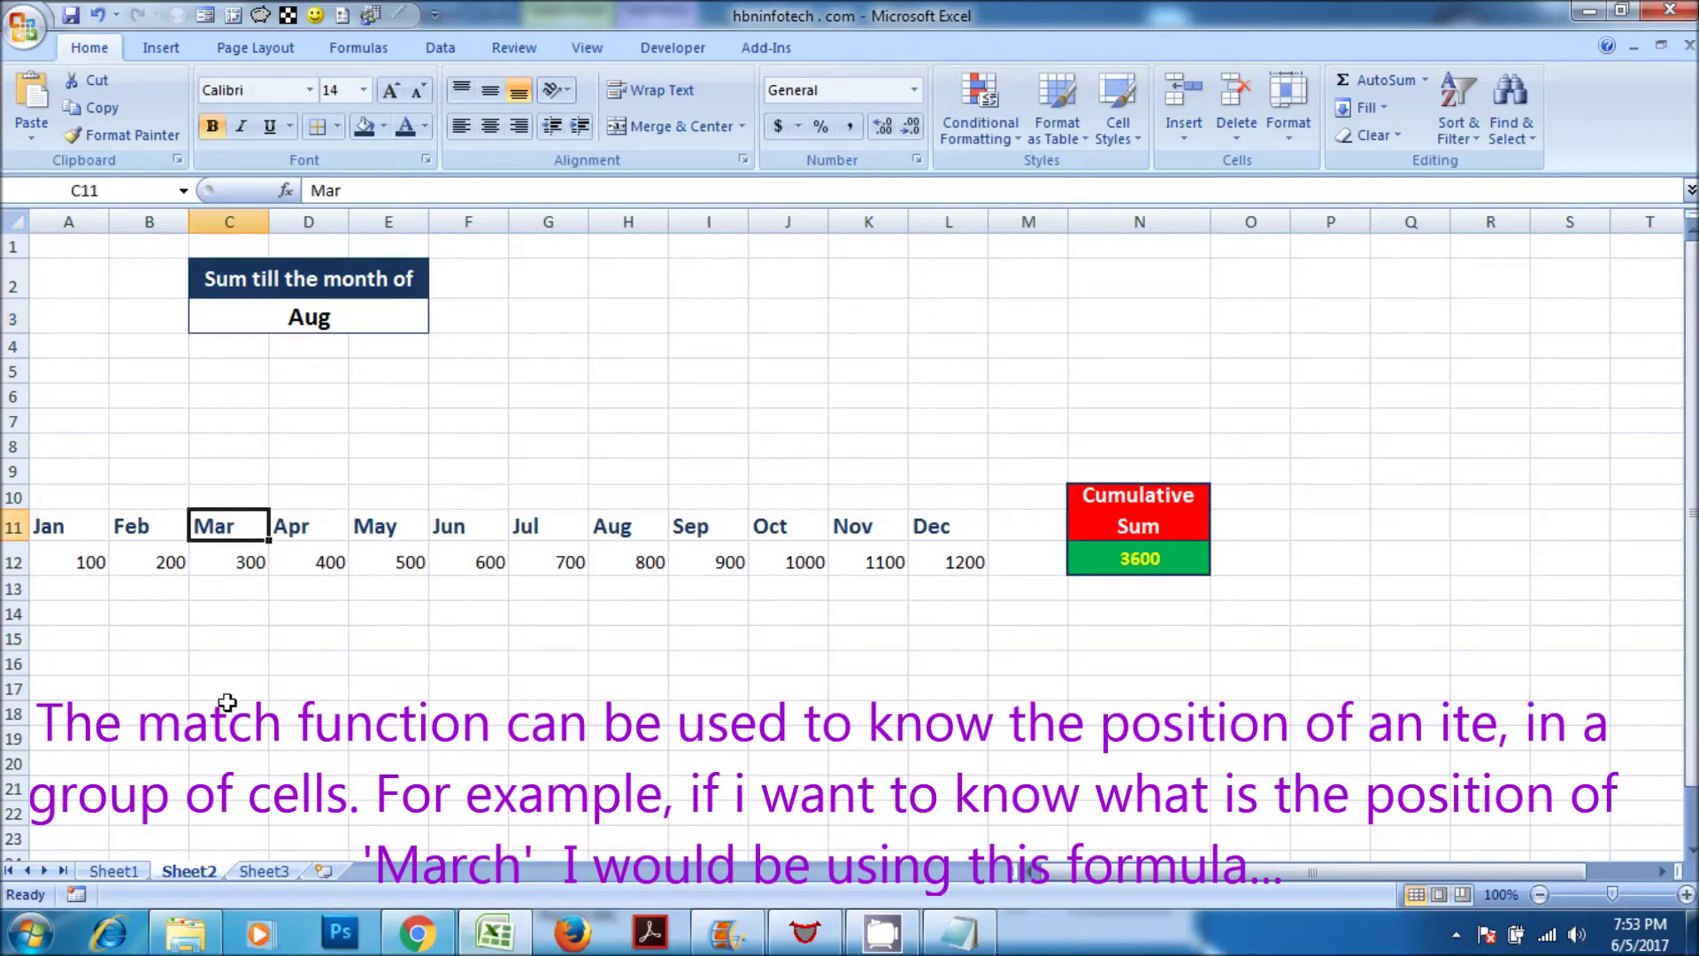
{"action": "left_click", "coordinate": [767, 315]}
{"action": "left_click", "coordinate": [733, 314]}
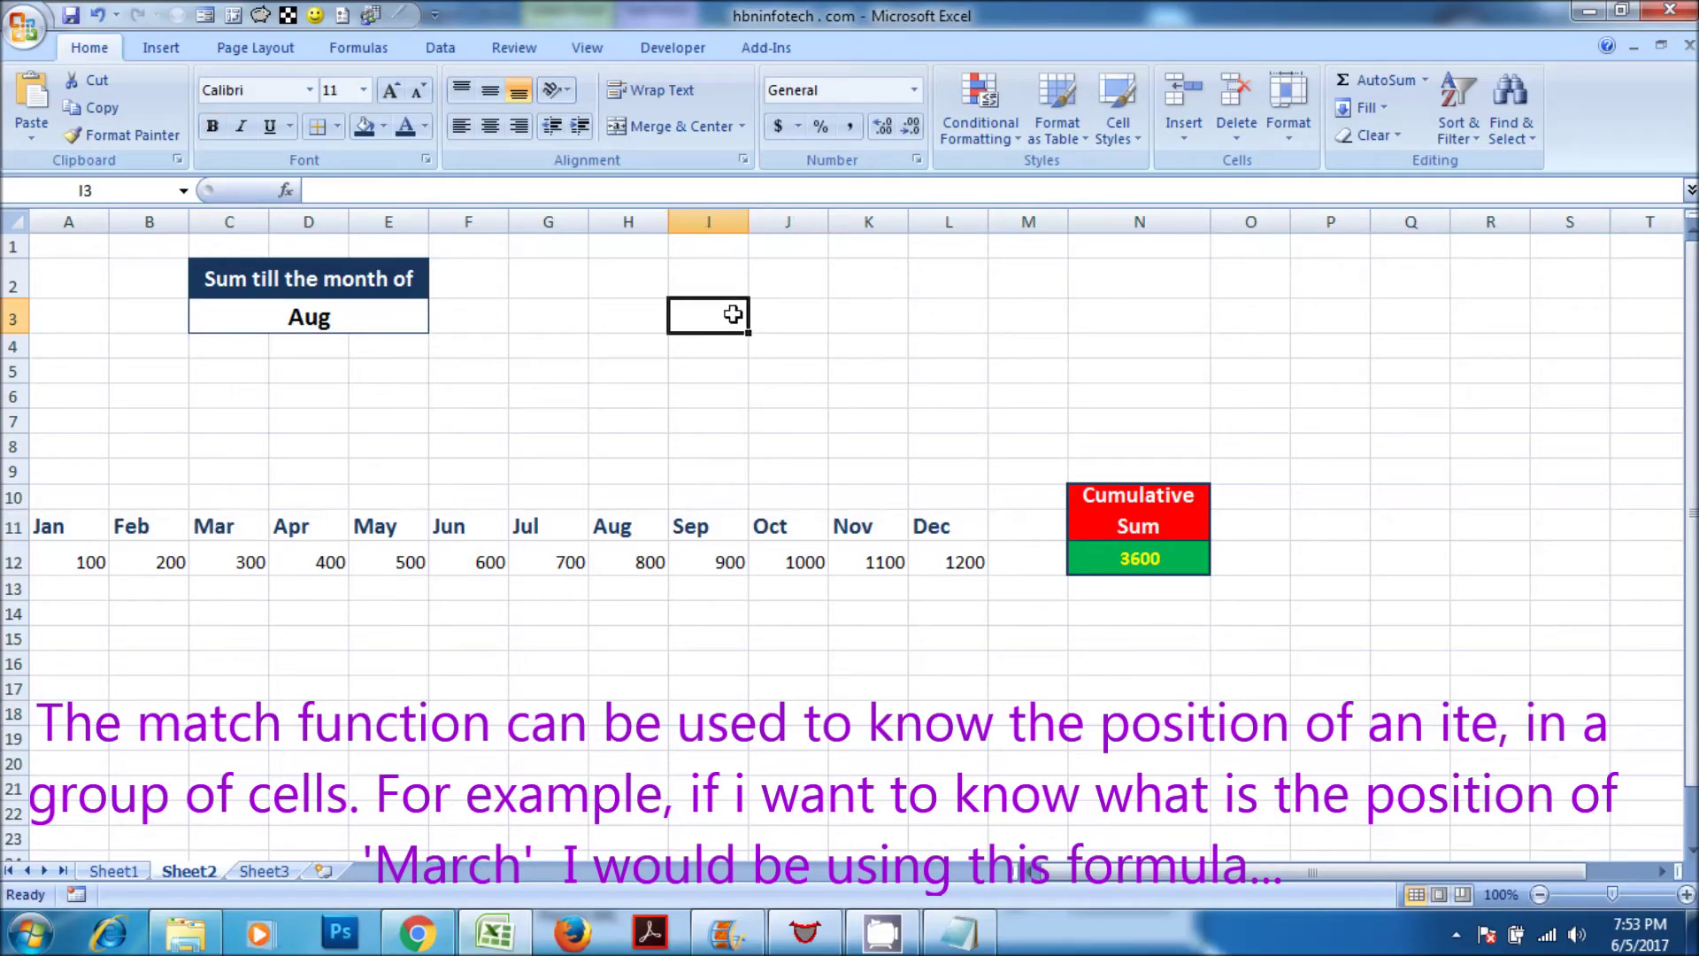
{"action": "left_click", "coordinate": [341, 92]}
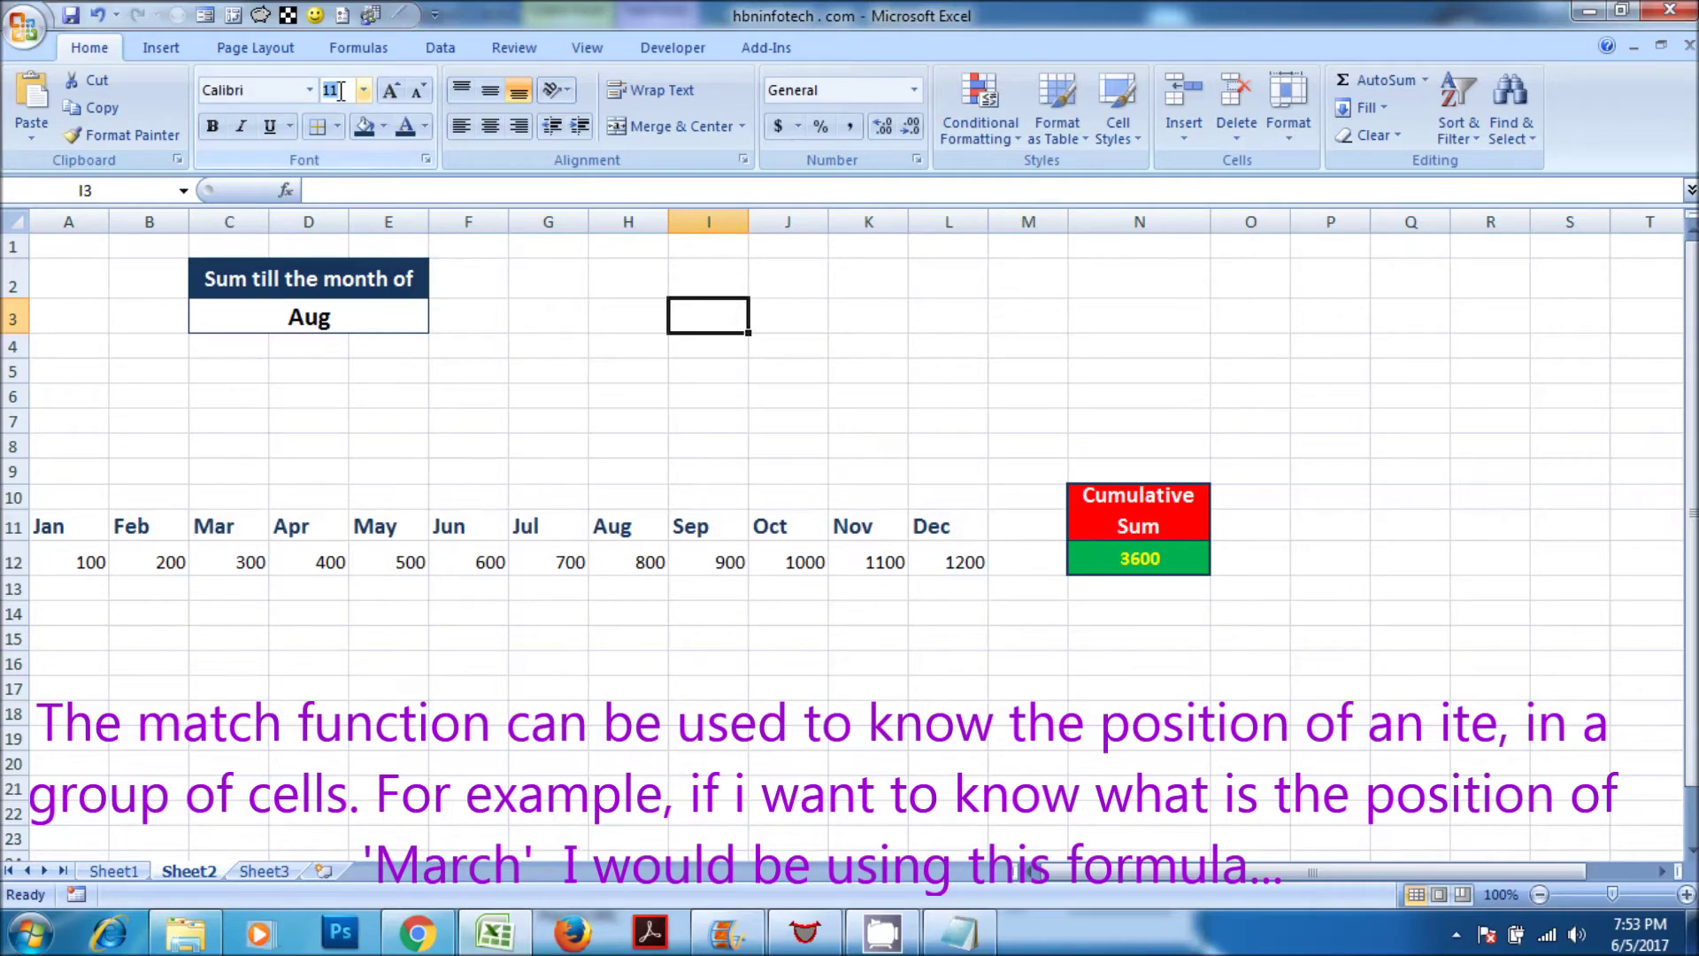
{"action": "key", "text": "Return"}
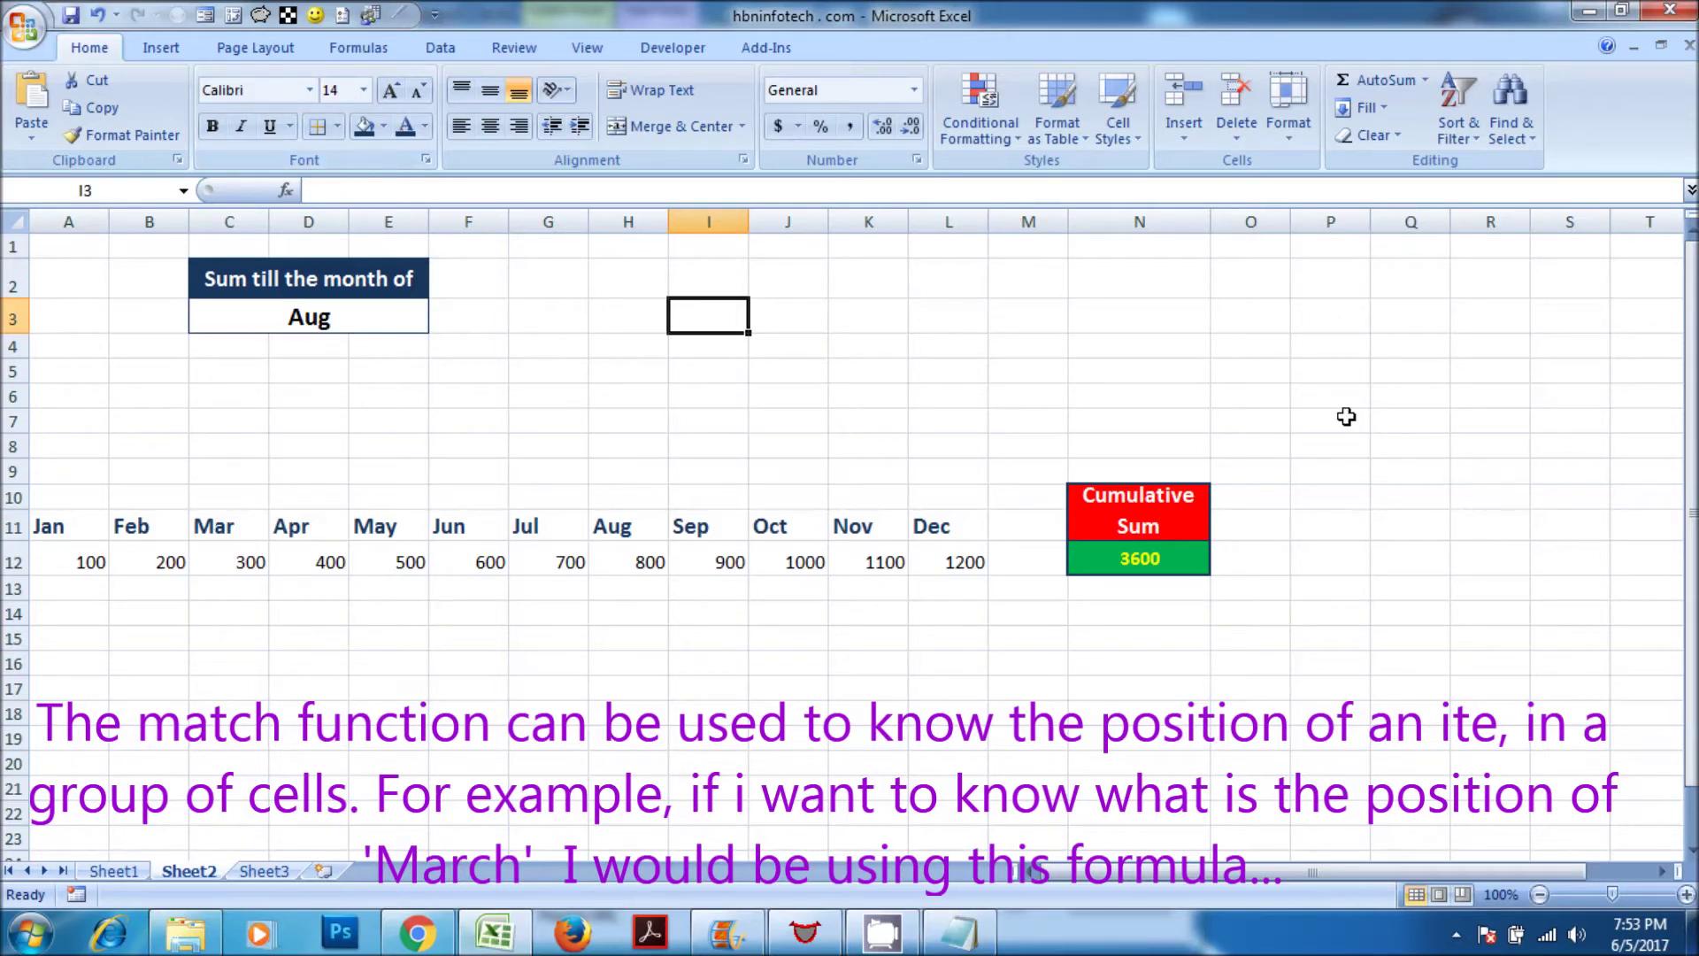
Enter =MATCH(C11,A11:L11,0) in I3, returning 3 for Mar
{"action": "type", "text": "=matc"}
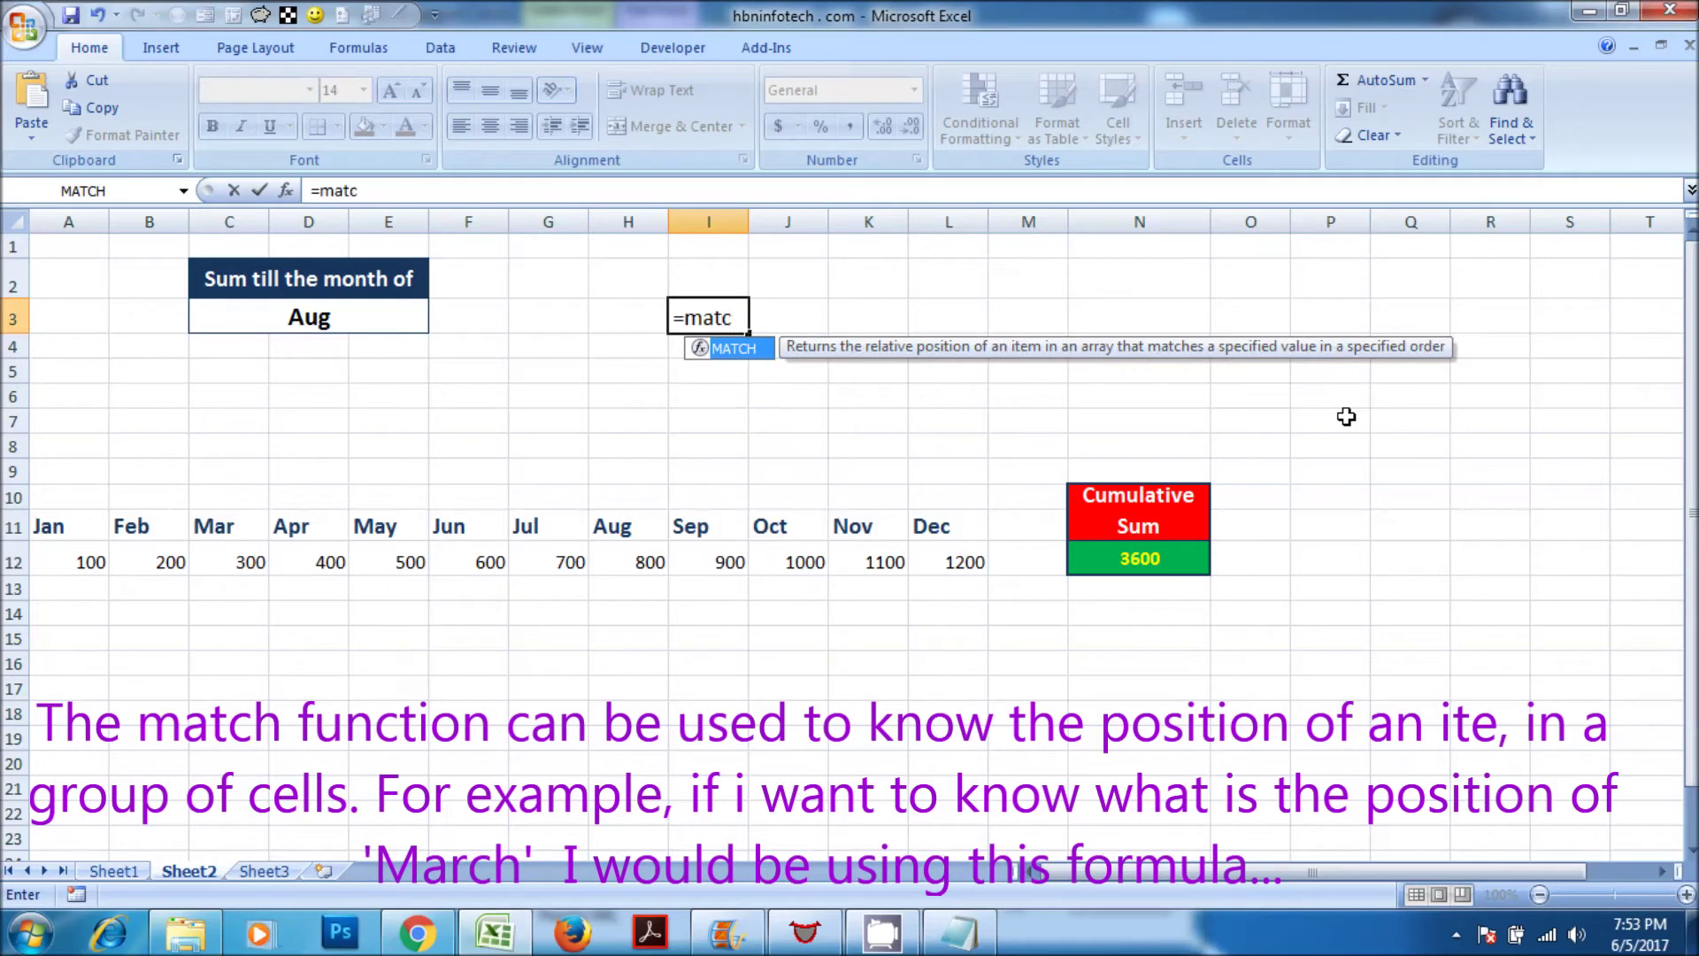
{"action": "key", "text": "Tab"}
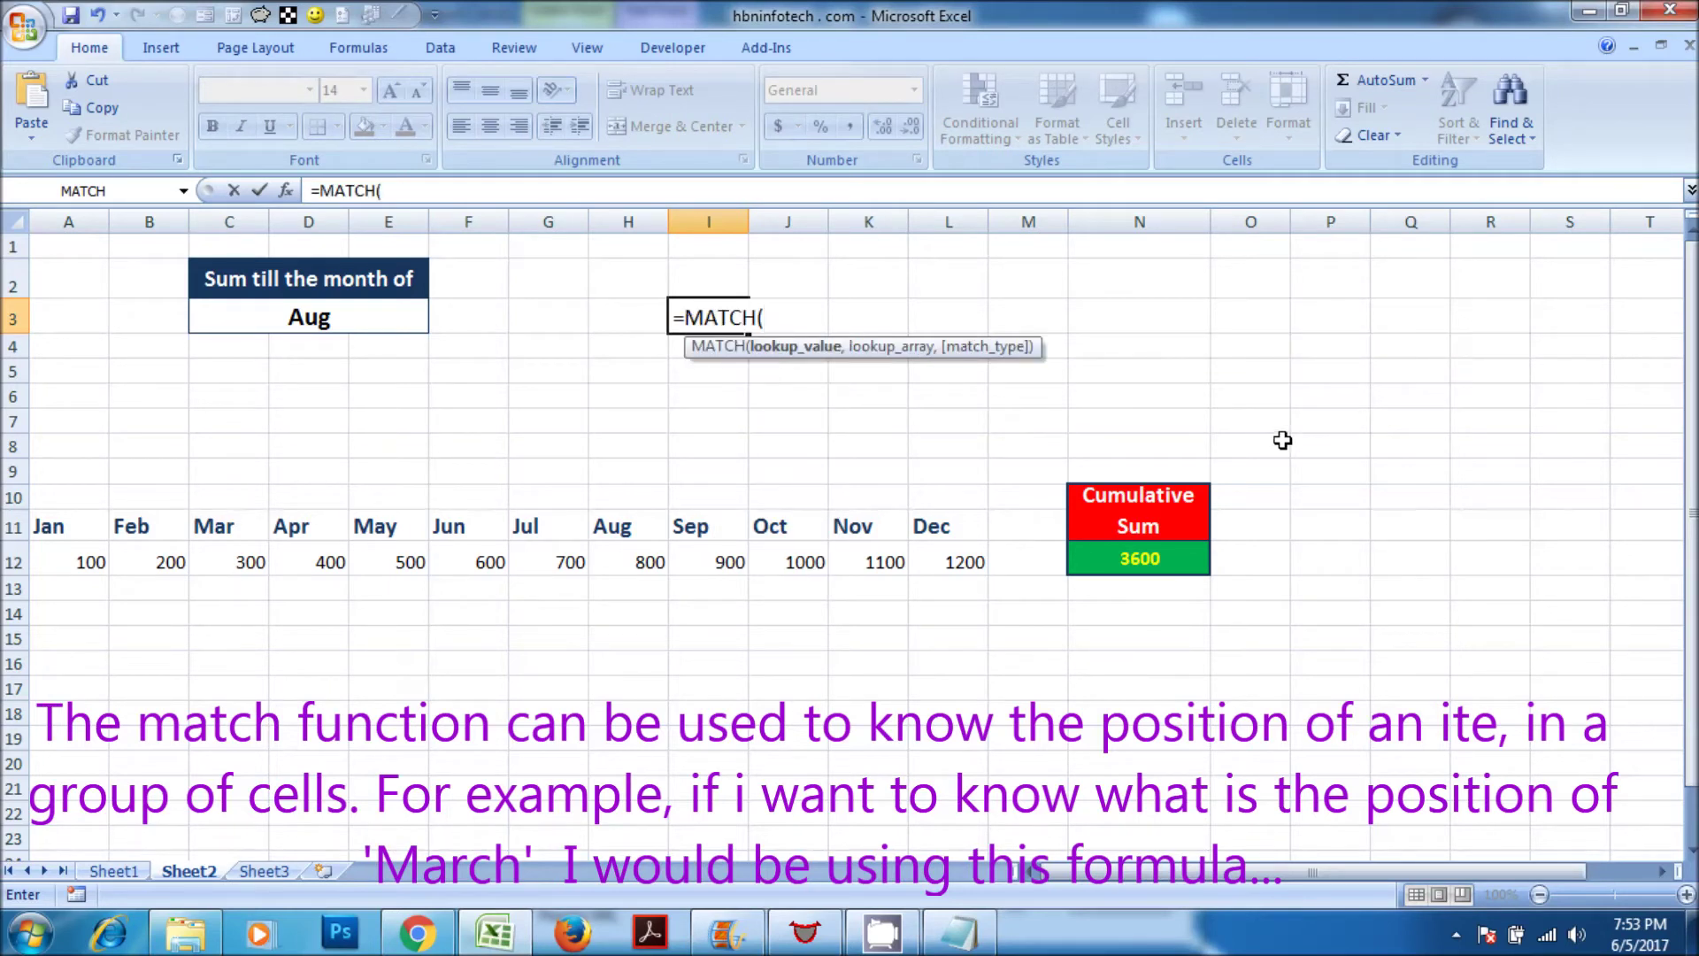
{"action": "left_click", "coordinate": [220, 525]}
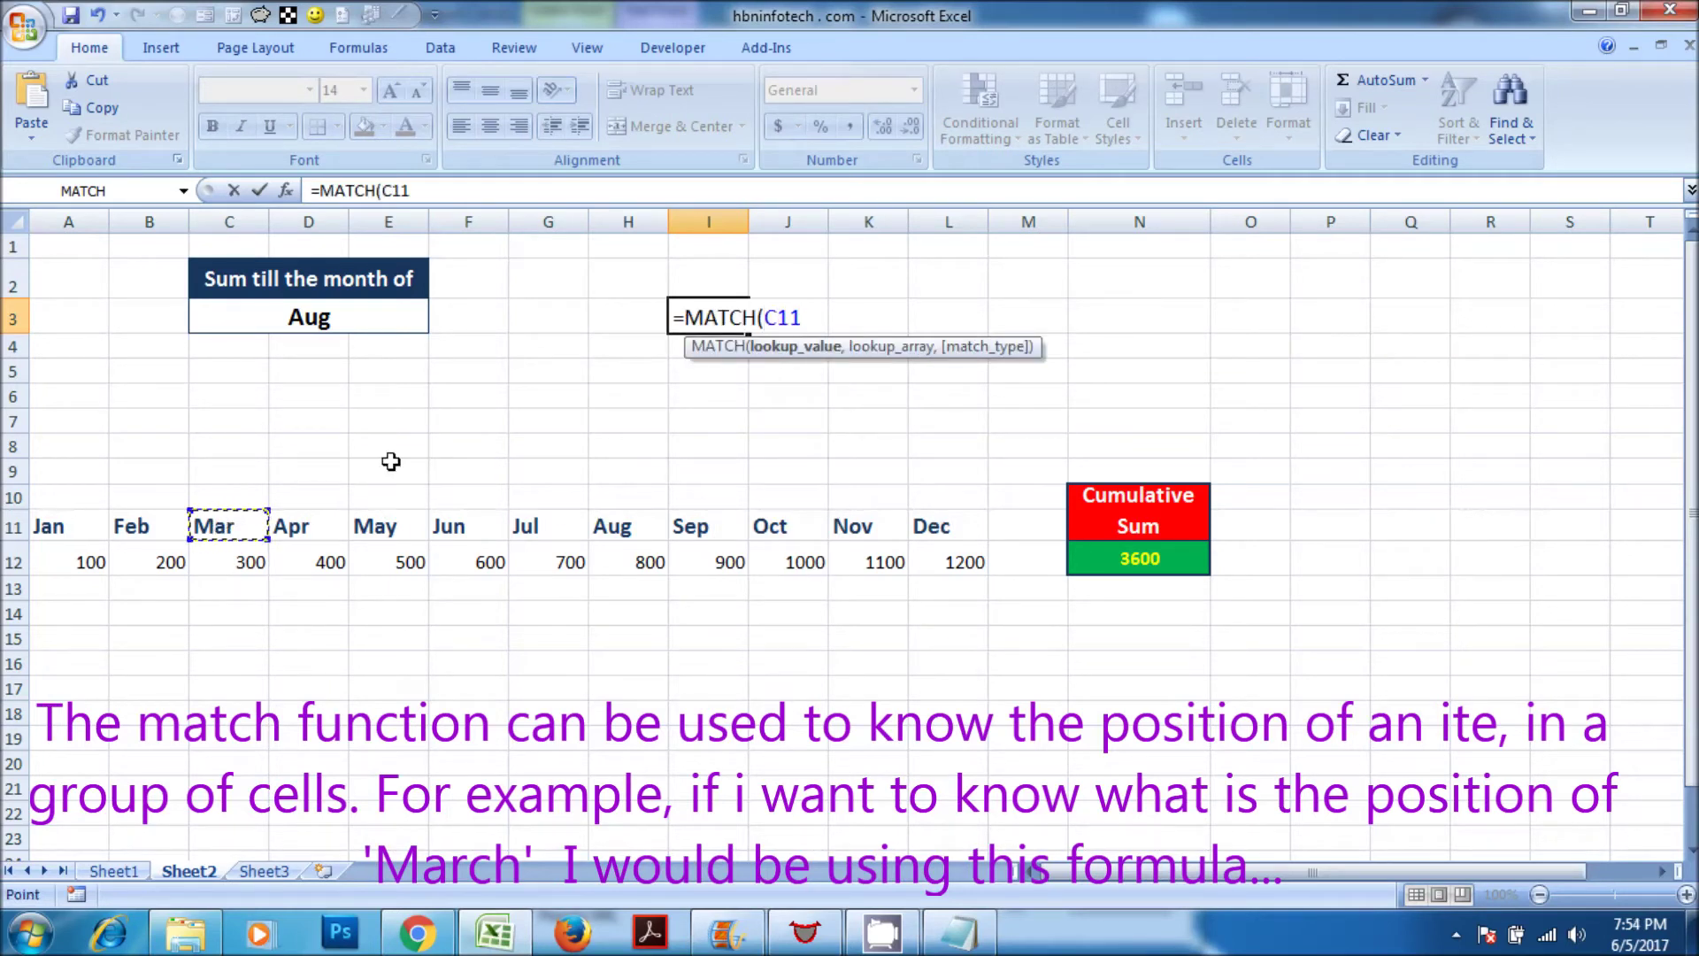
{"action": "type", "text": ","}
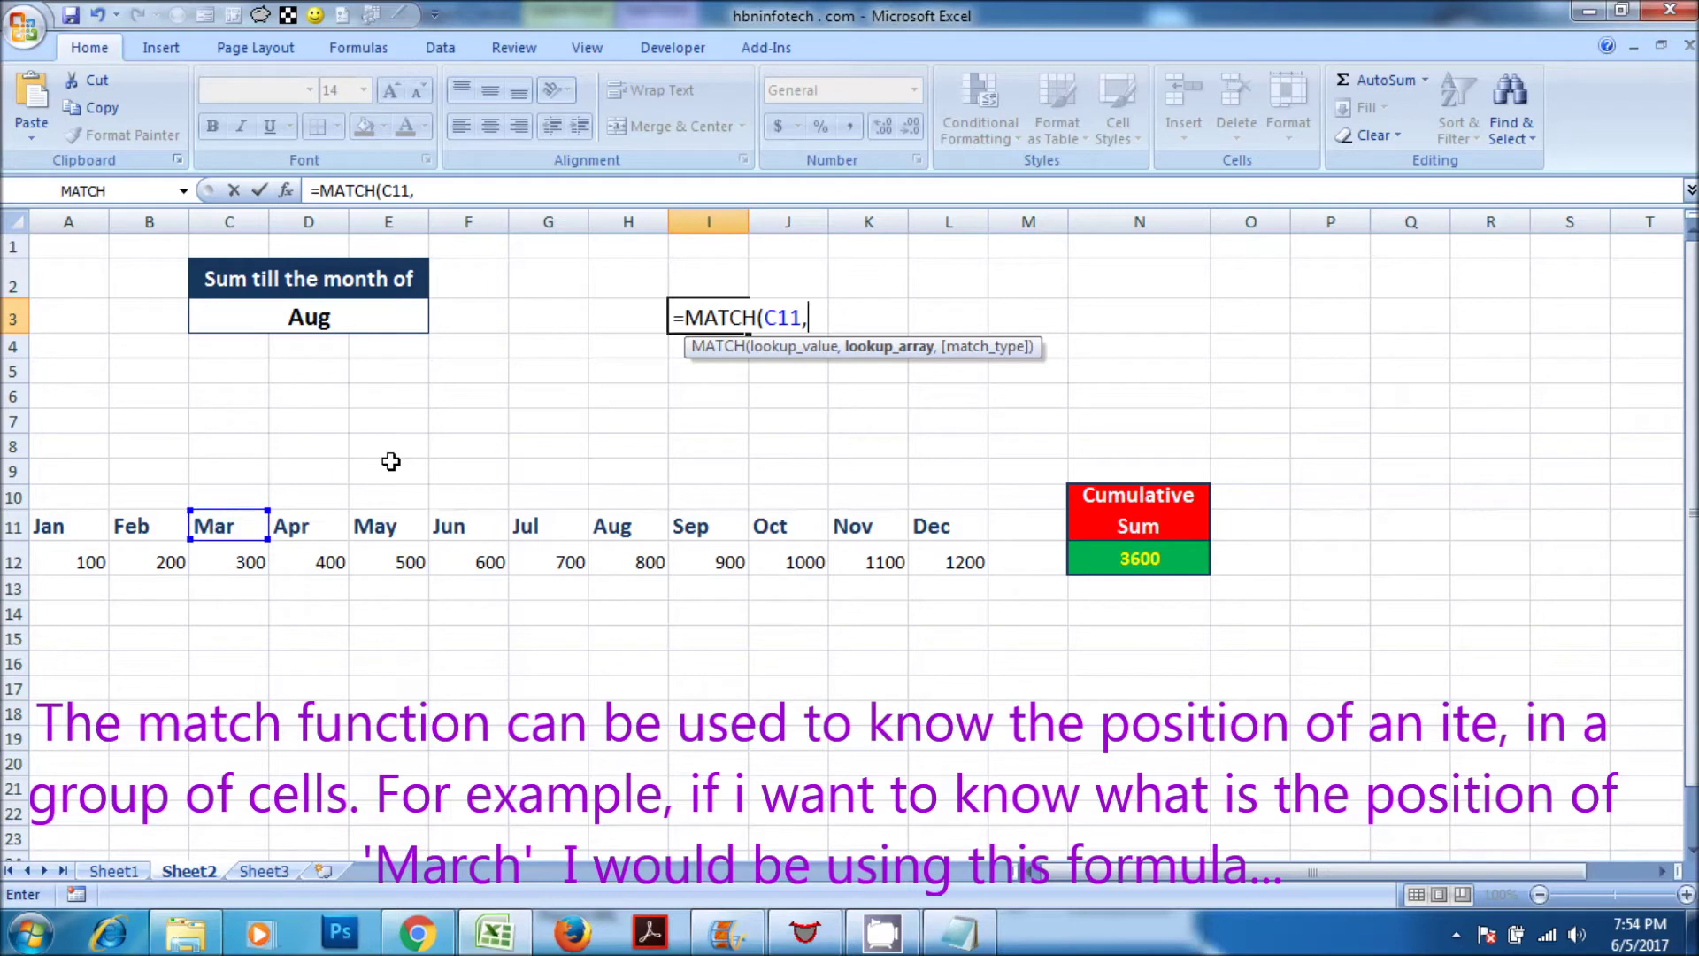
{"action": "left_click_drag", "start_coordinate": [48, 534], "coordinate": [920, 536]}
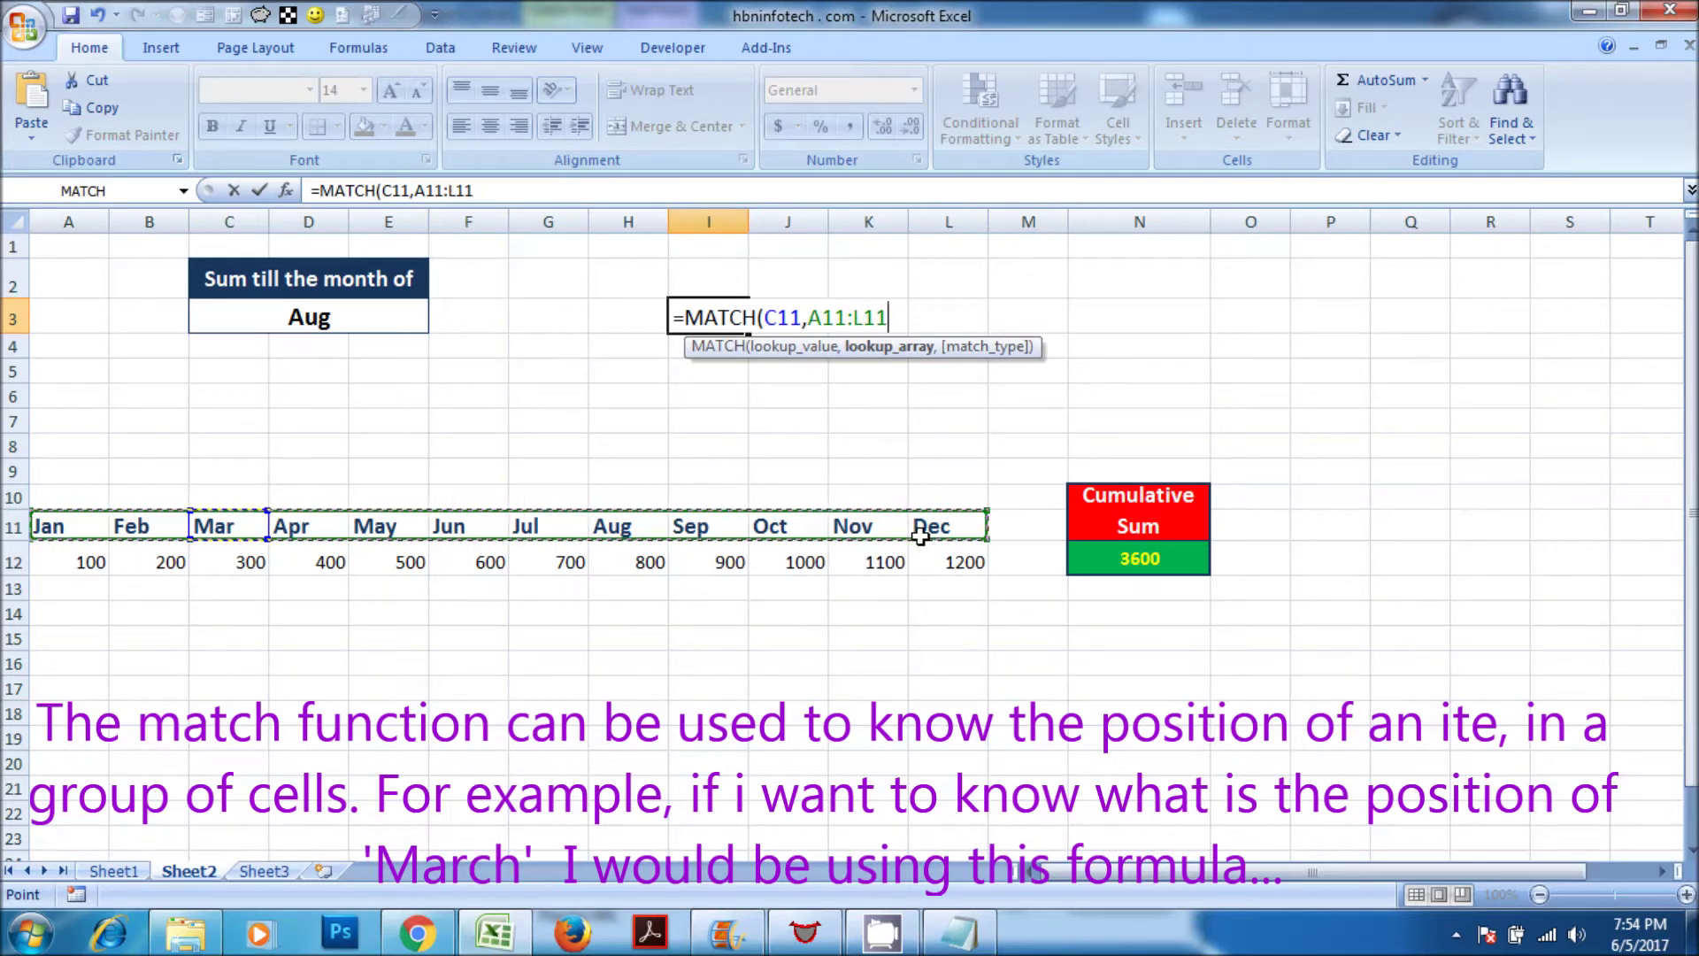
{"action": "type", "text": ",0"}
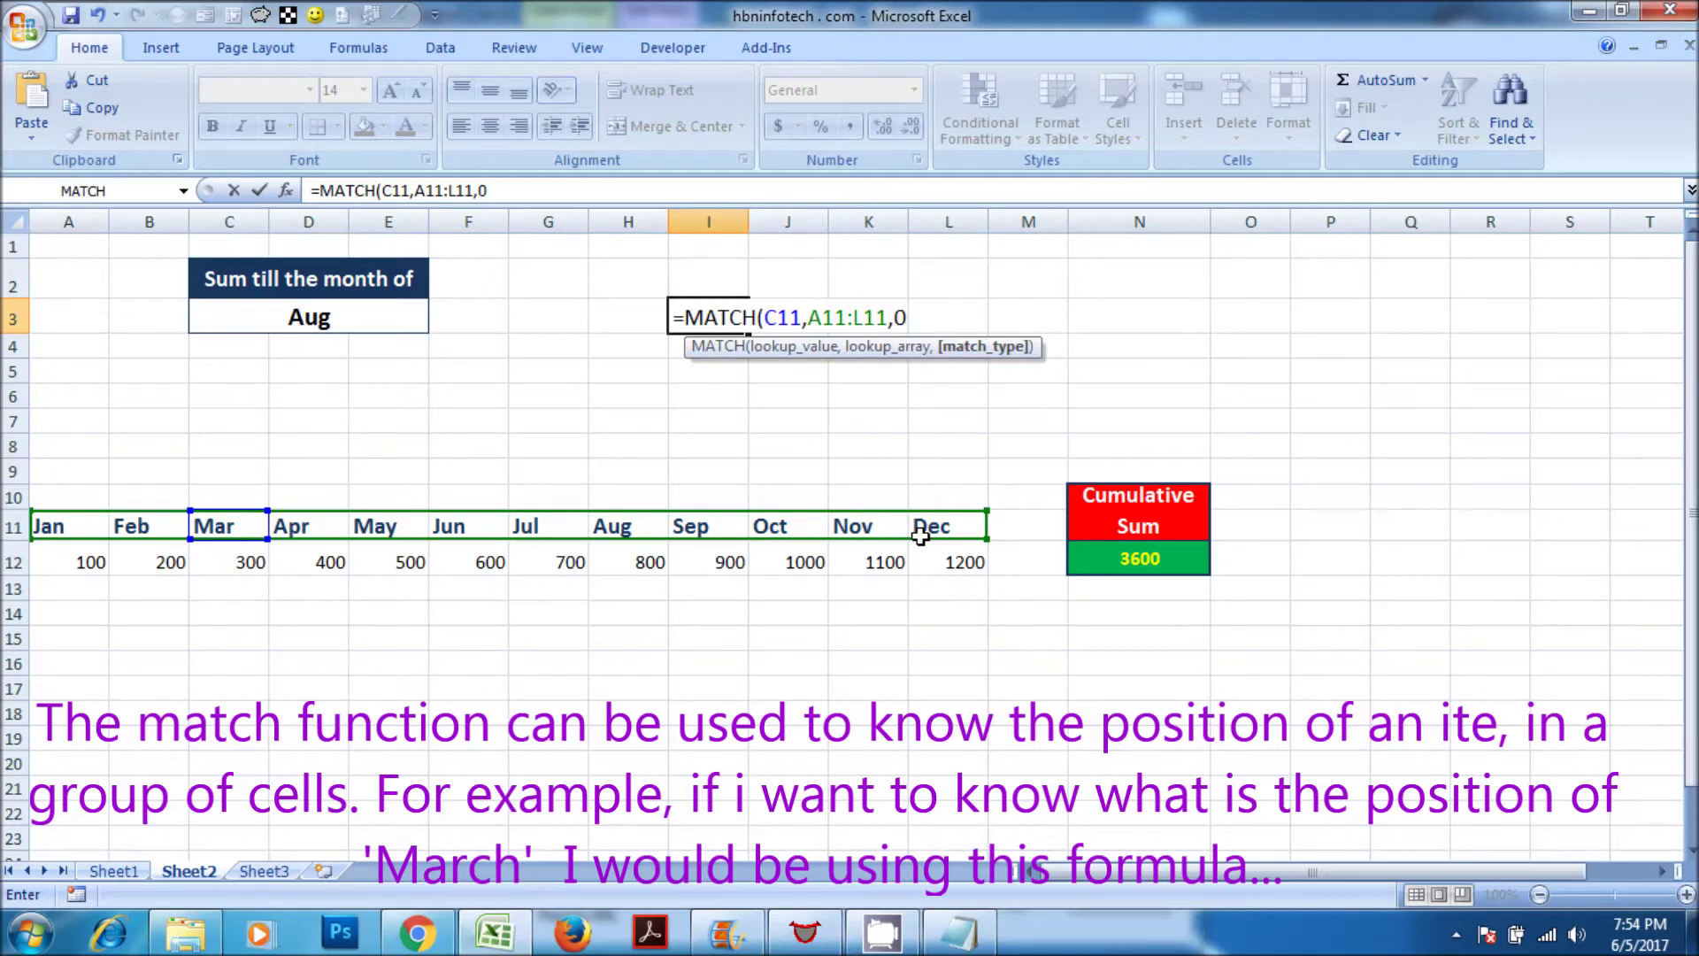
{"action": "key", "text": "Return"}
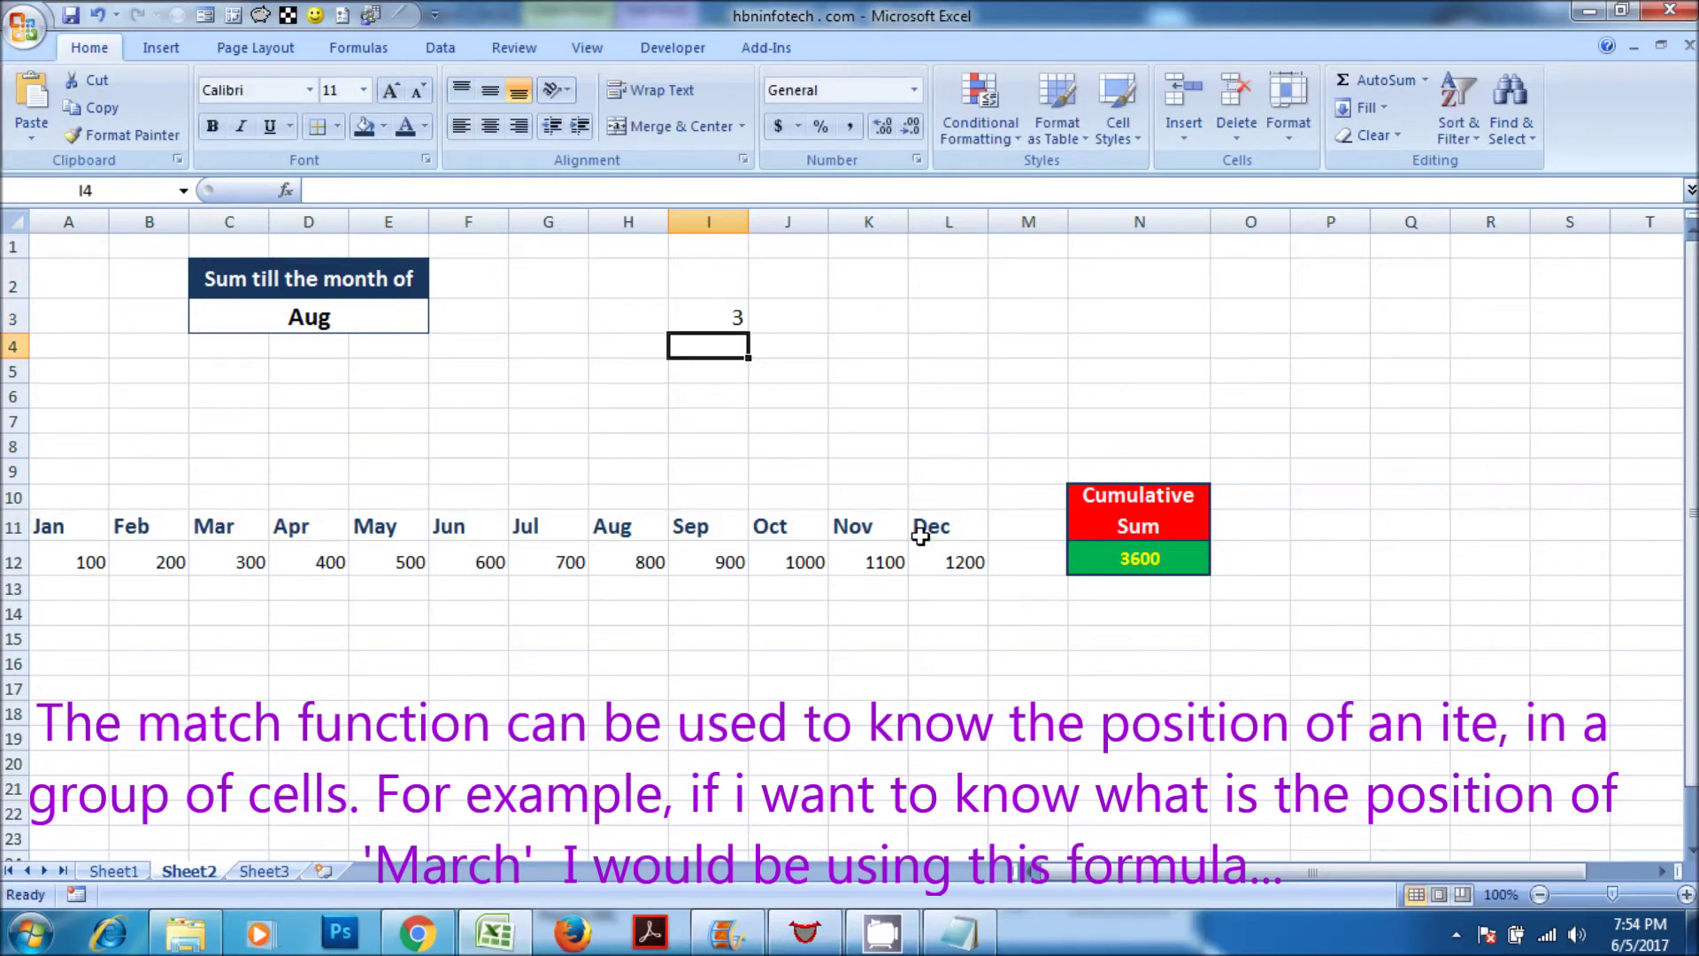
{"action": "left_click", "coordinate": [736, 322]}
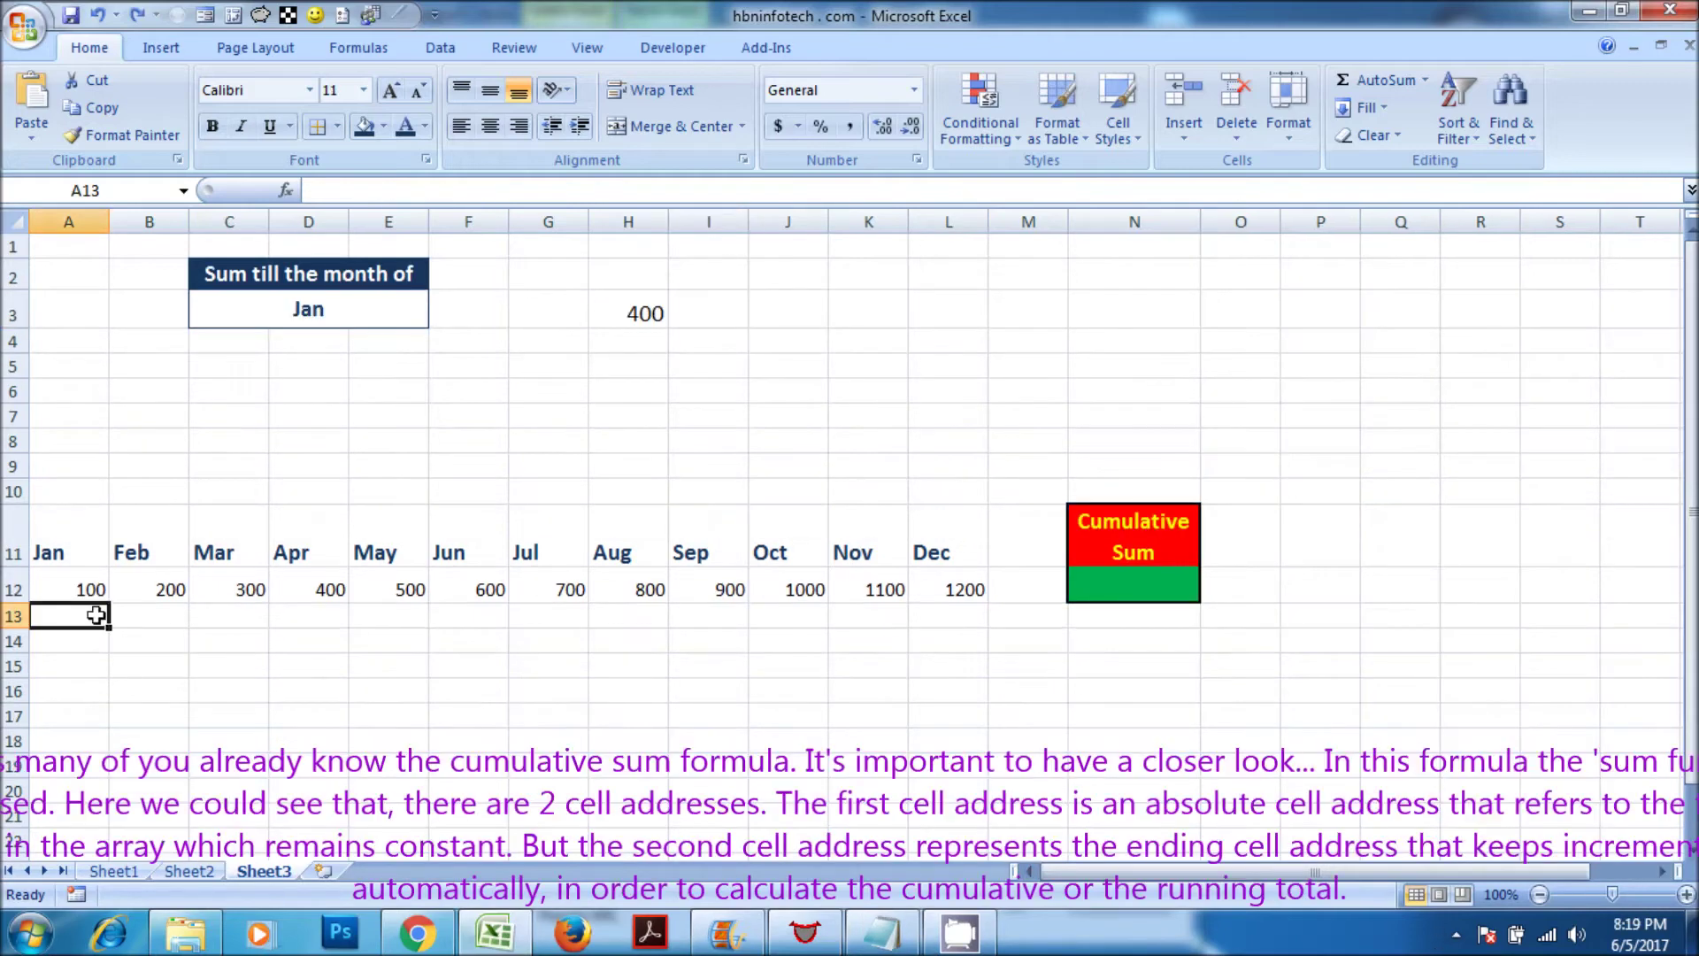
{"action": "left_click_drag", "start_coordinate": [93, 616], "coordinate": [976, 616]}
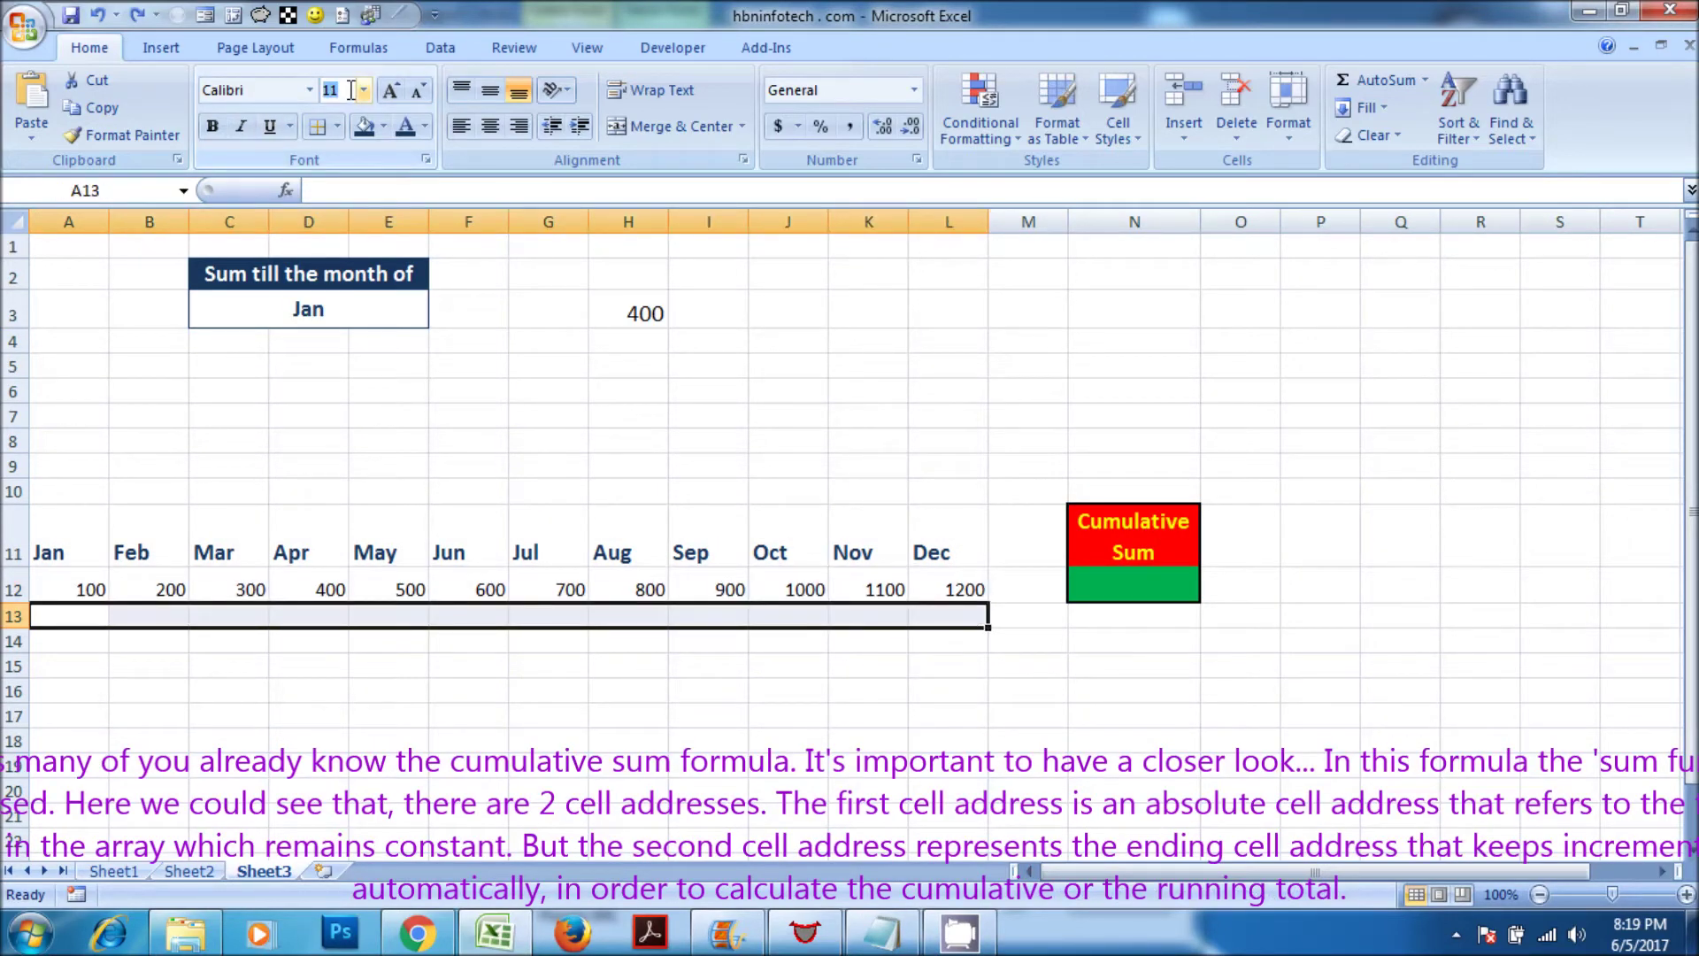
Set row 13 to 14 pt and enter =SUM($A$12:A12) in A13
{"action": "key", "text": "Return"}
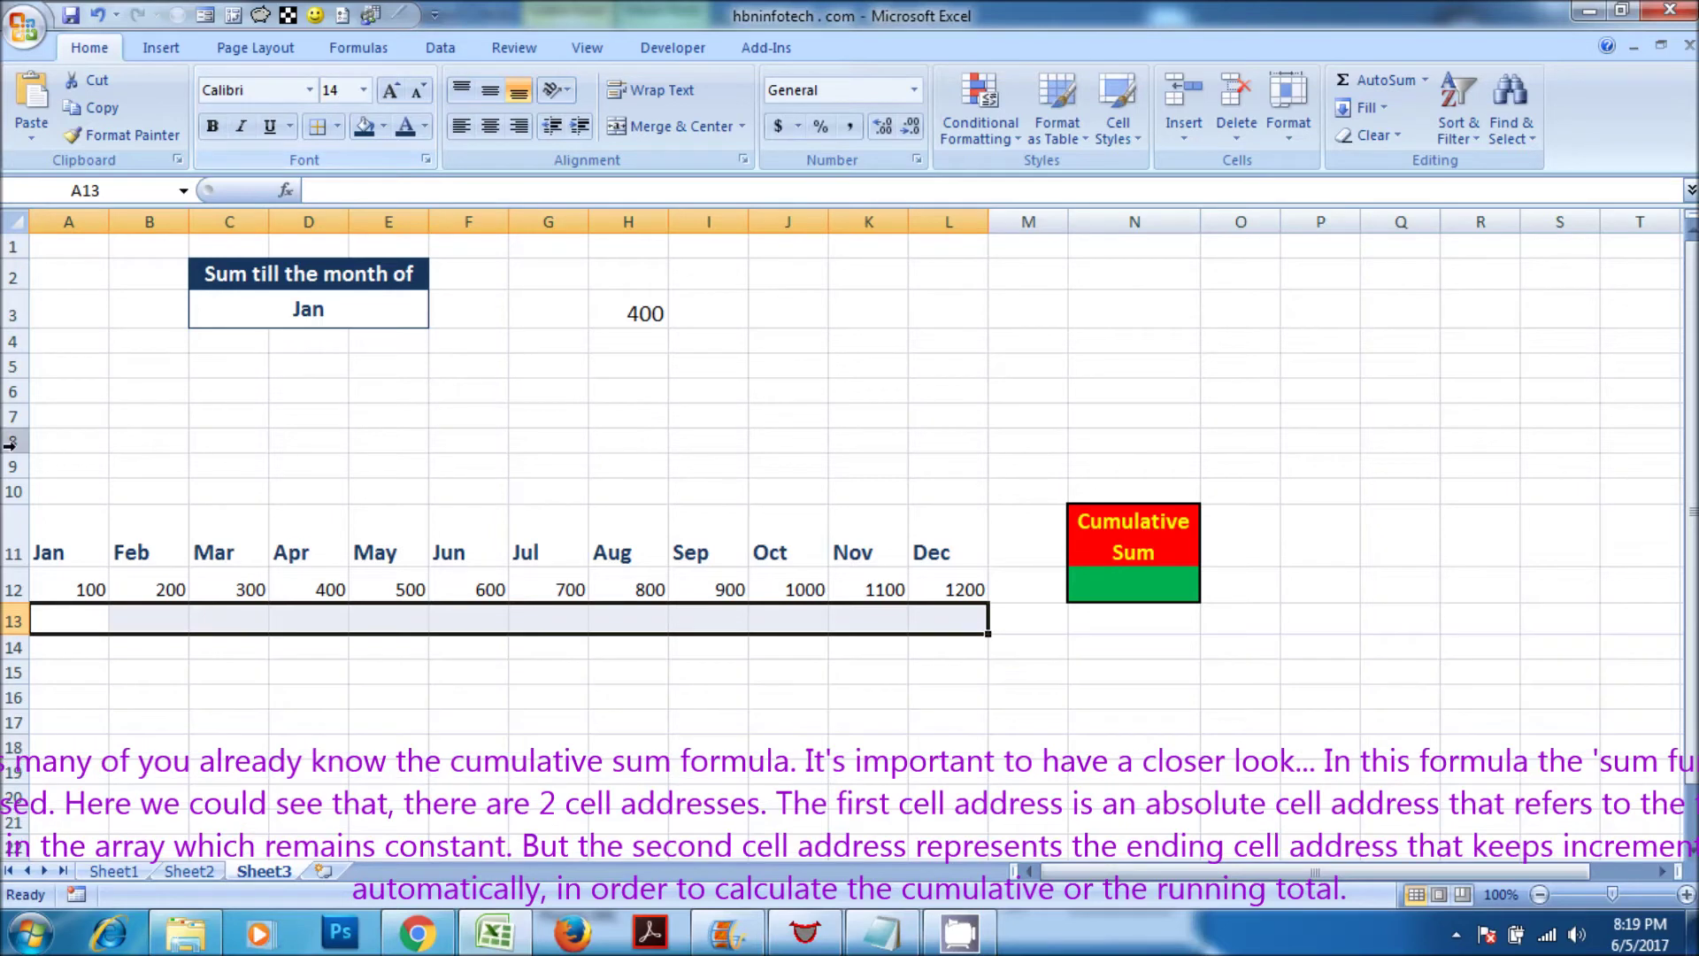
{"action": "left_click", "coordinate": [83, 611]}
{"action": "type", "text": "=sum"}
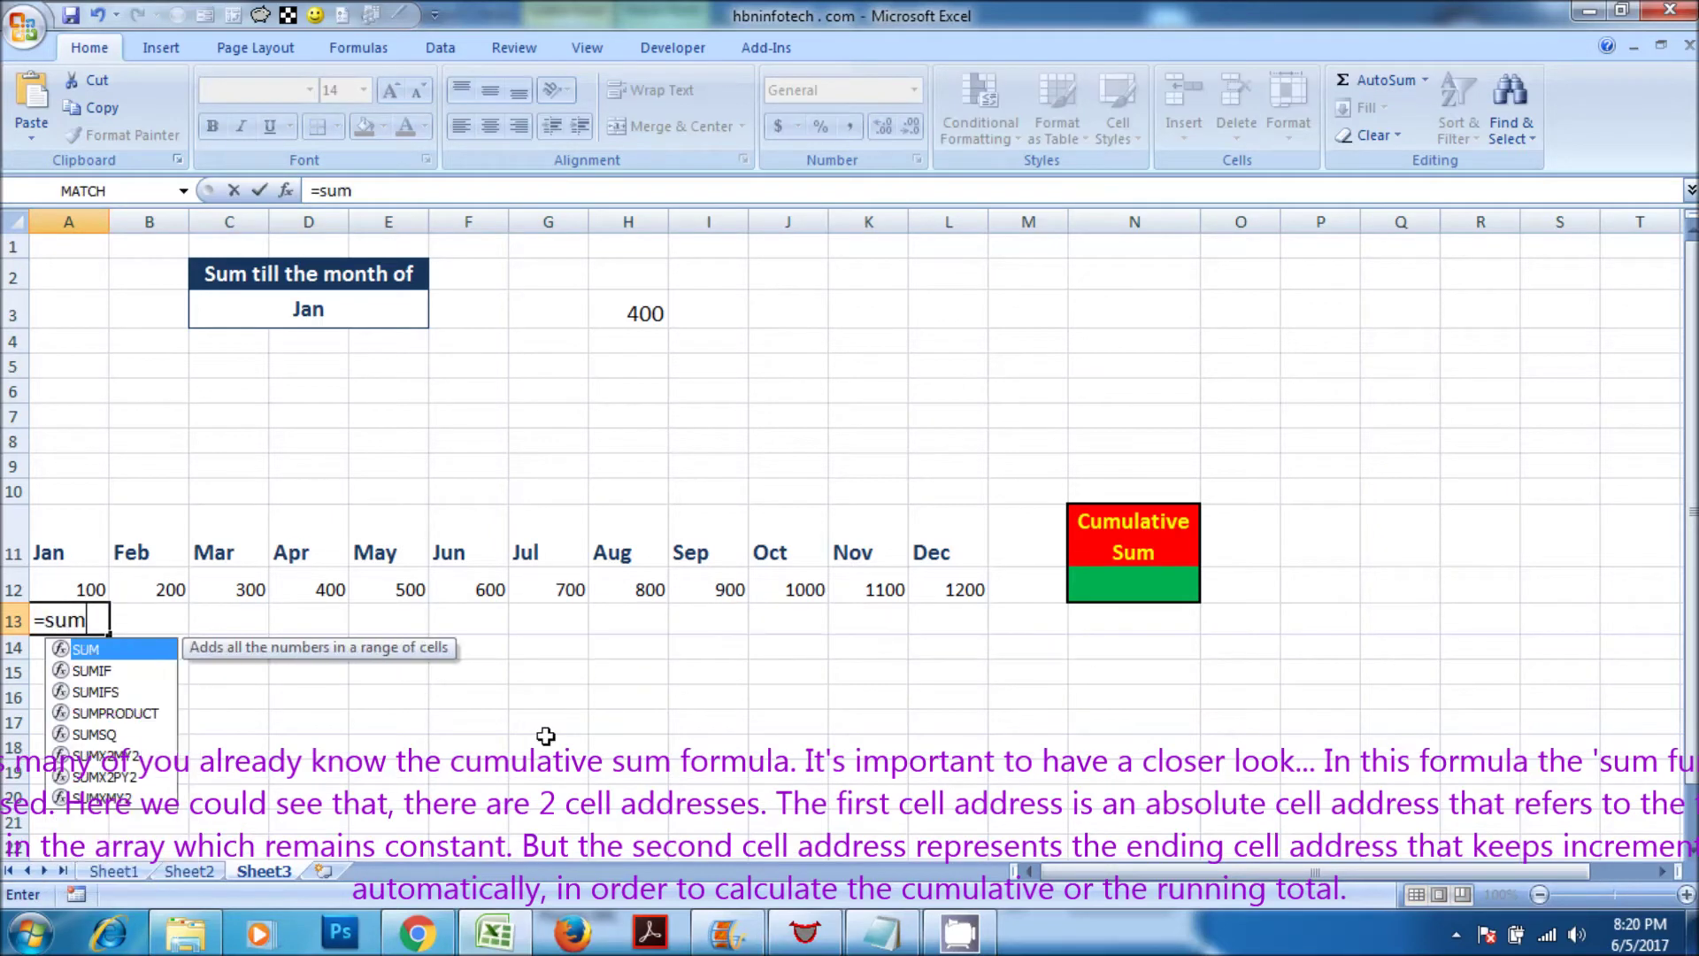
{"action": "key", "text": "Tab"}
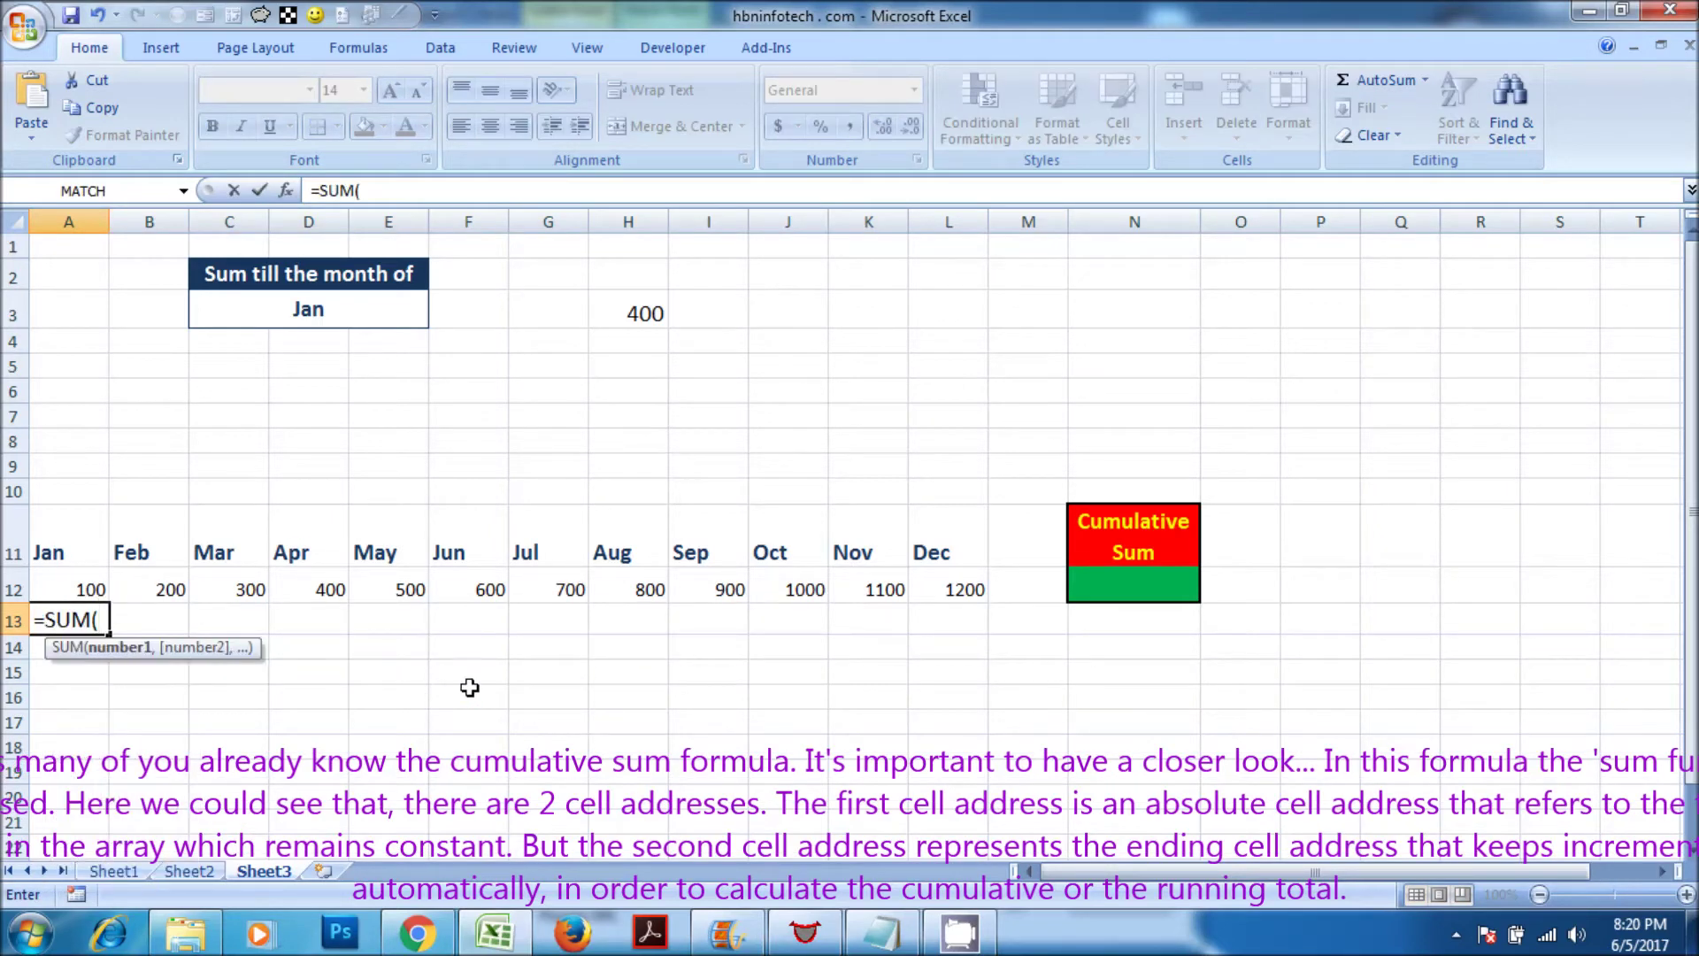
{"action": "left_click", "coordinate": [92, 591]}
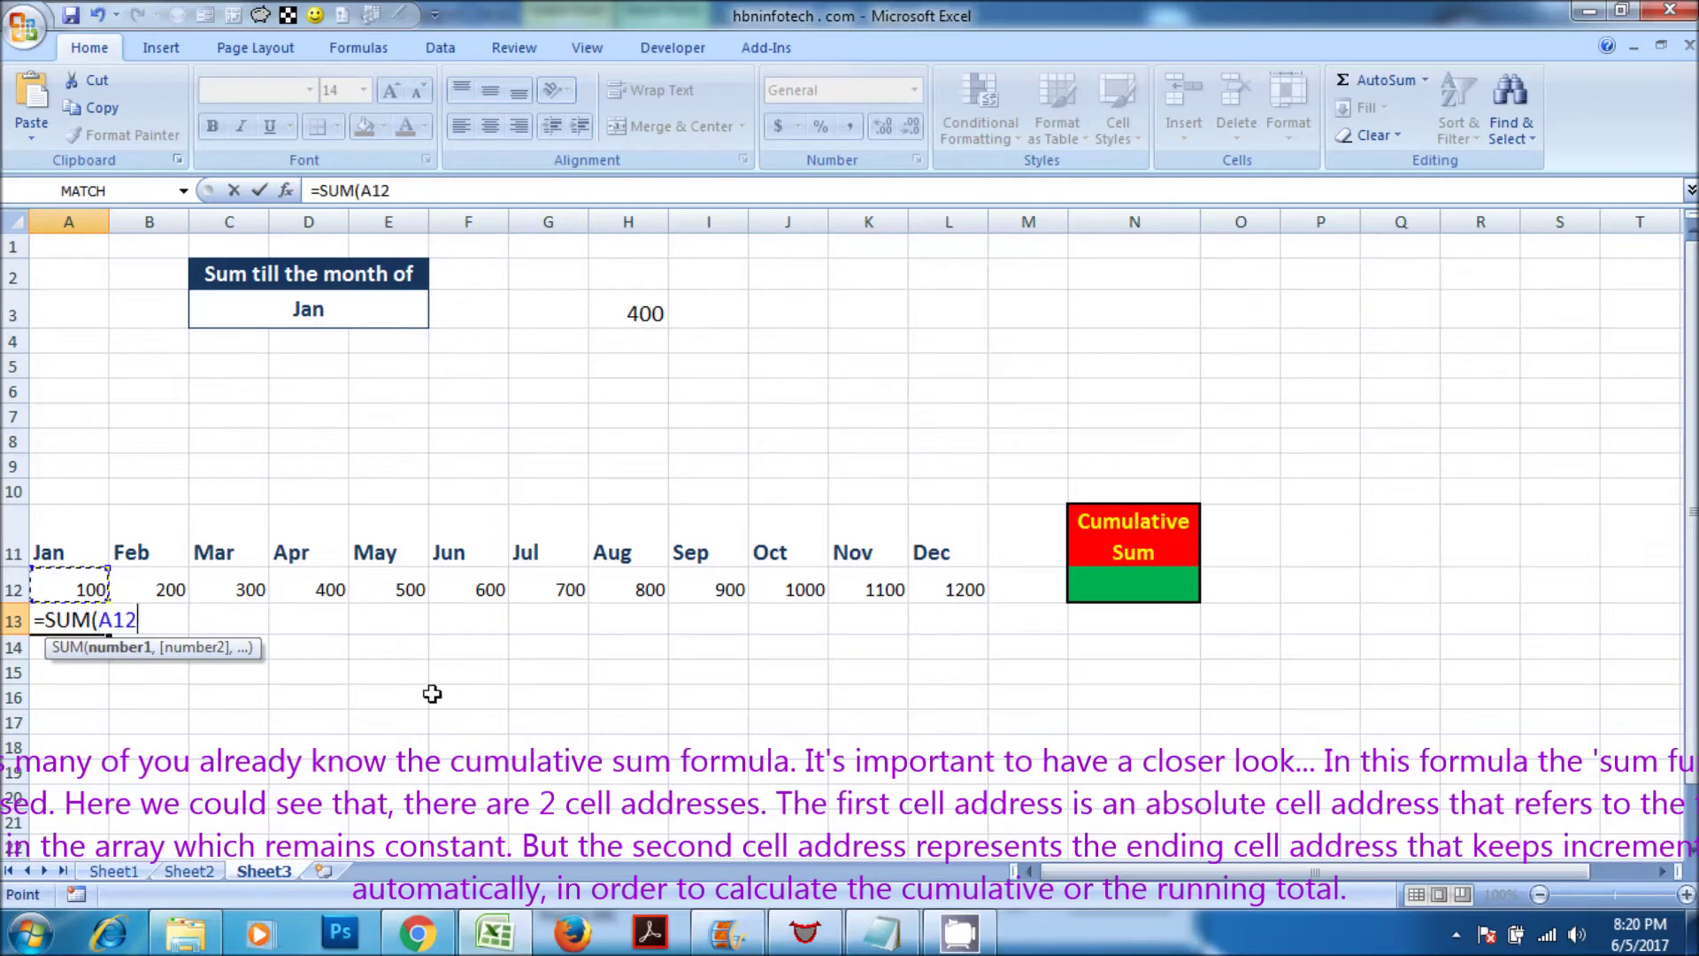
{"action": "key", "text": "F8"}
{"action": "left_click", "coordinate": [106, 620]}
{"action": "double_click", "coordinate": [104, 620]}
{"action": "left_click", "coordinate": [107, 620]}
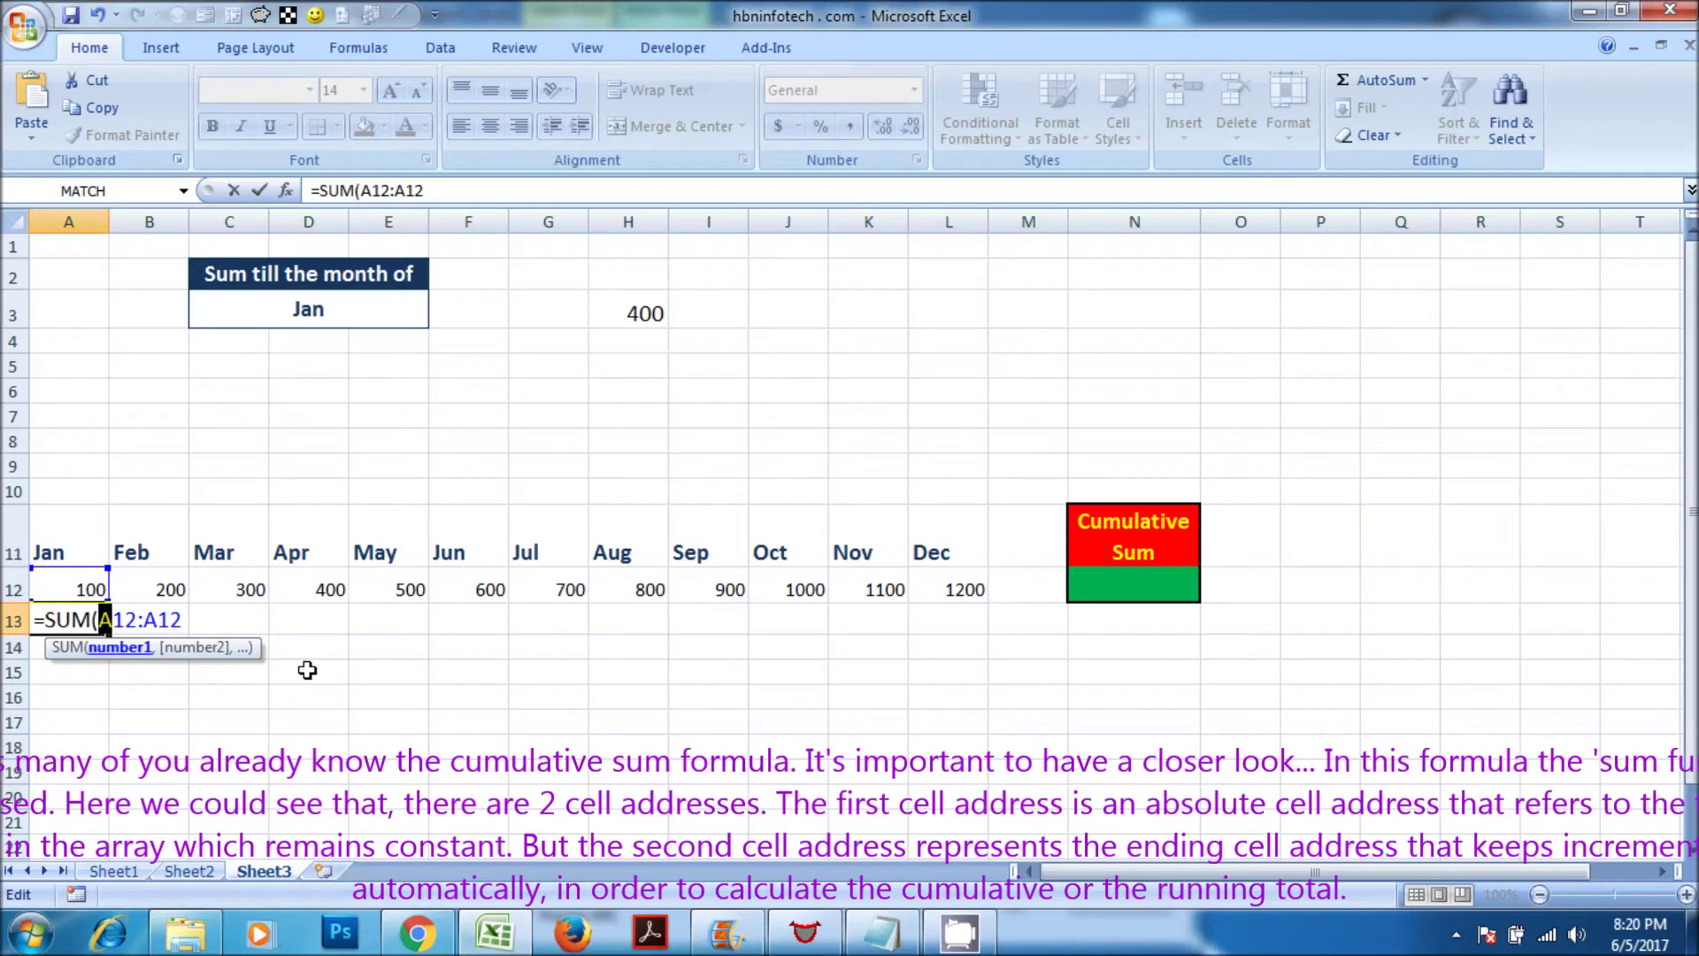
{"action": "type", "text": "$"}
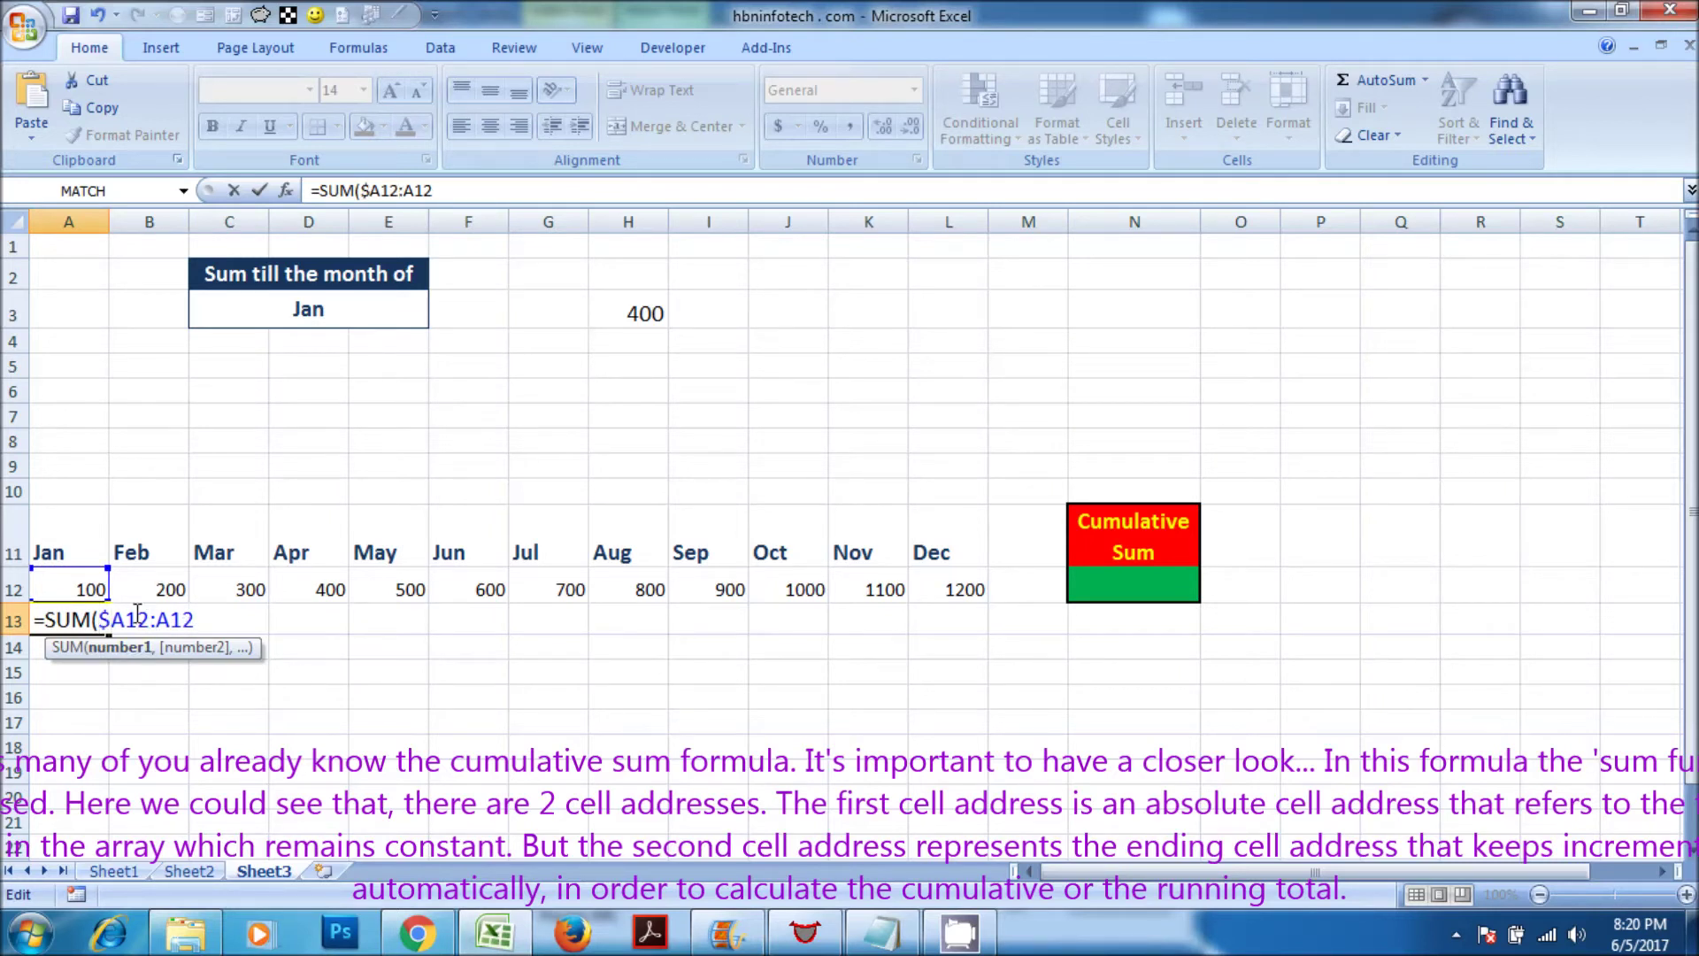
{"action": "left_click", "coordinate": [129, 610]}
{"action": "type", "text": "$"}
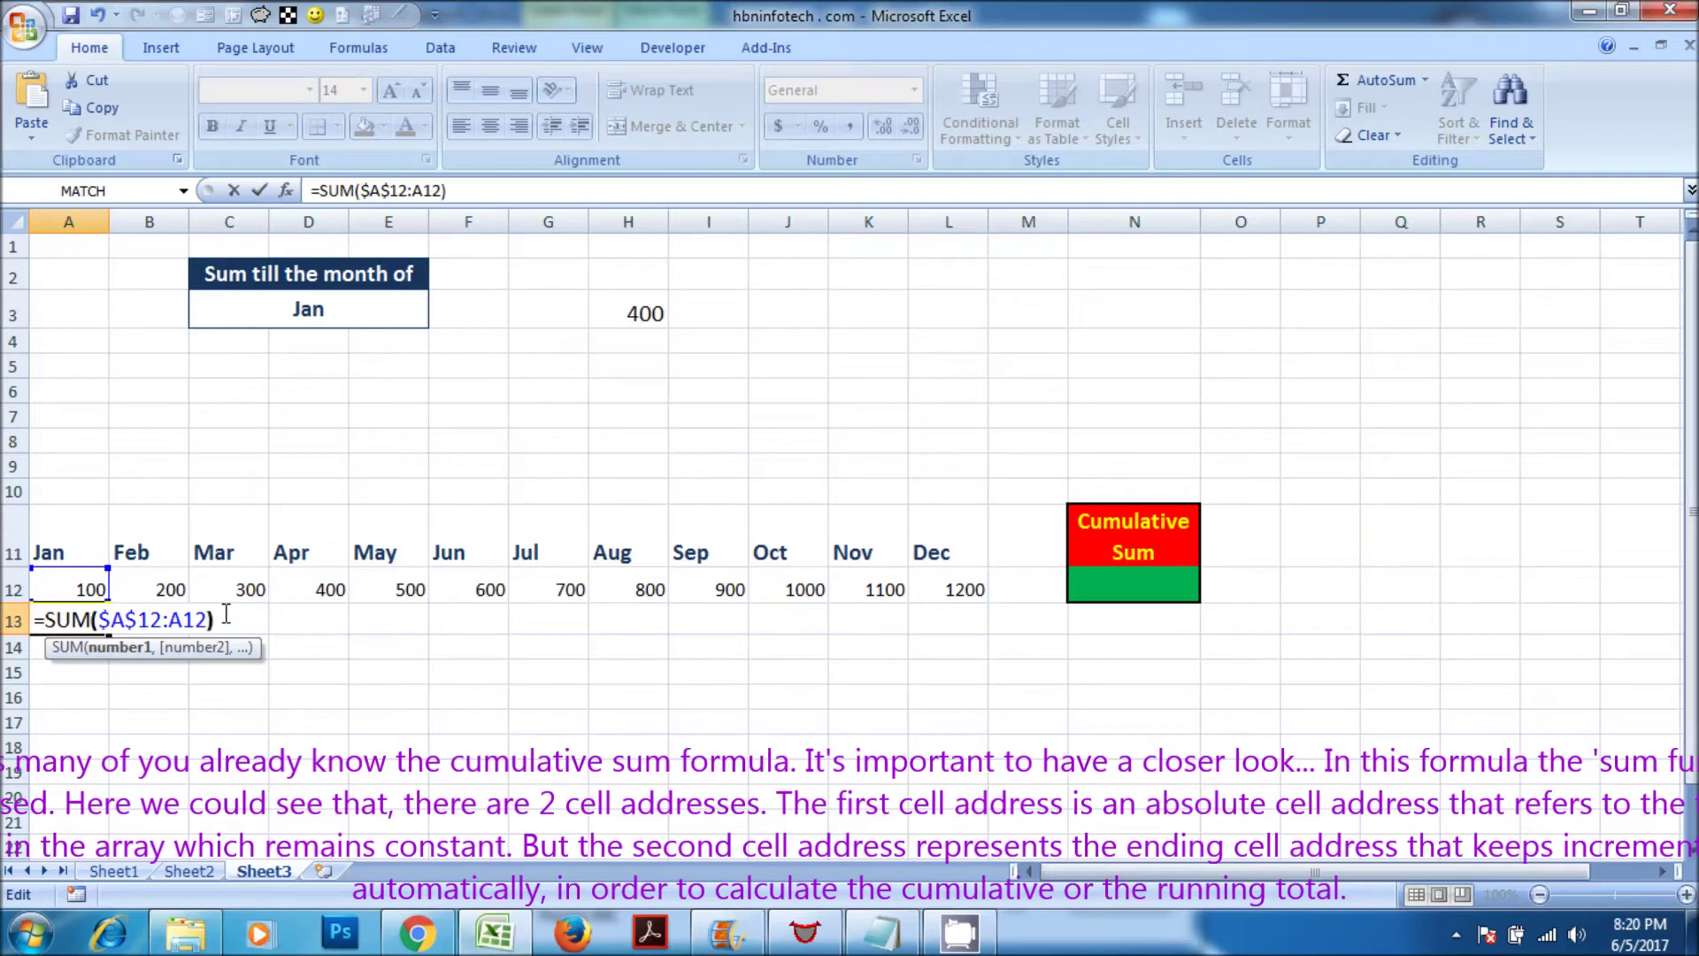
{"action": "key", "text": "Return"}
Fill the running-total formula across to L13, giving totals 100 to 7800
{"action": "left_click", "coordinate": [89, 619]}
{"action": "left_click_drag", "start_coordinate": [110, 636], "coordinate": [986, 653]}
{"action": "left_click", "coordinate": [952, 699]}
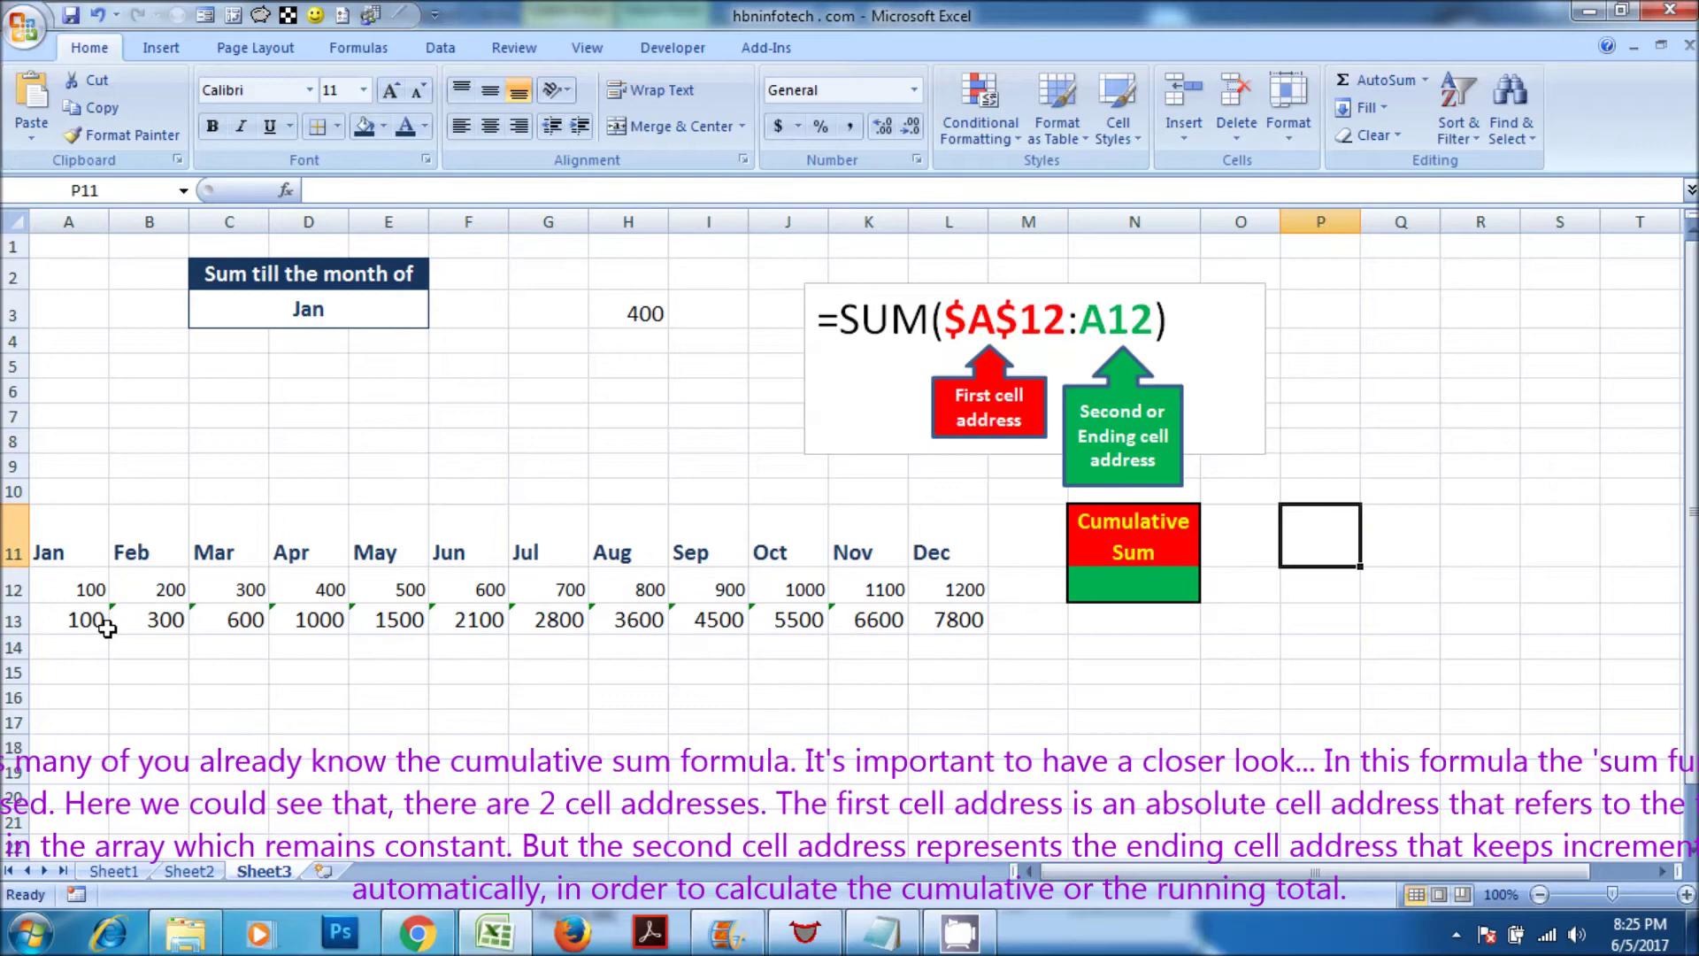
{"action": "left_click", "coordinate": [79, 622]}
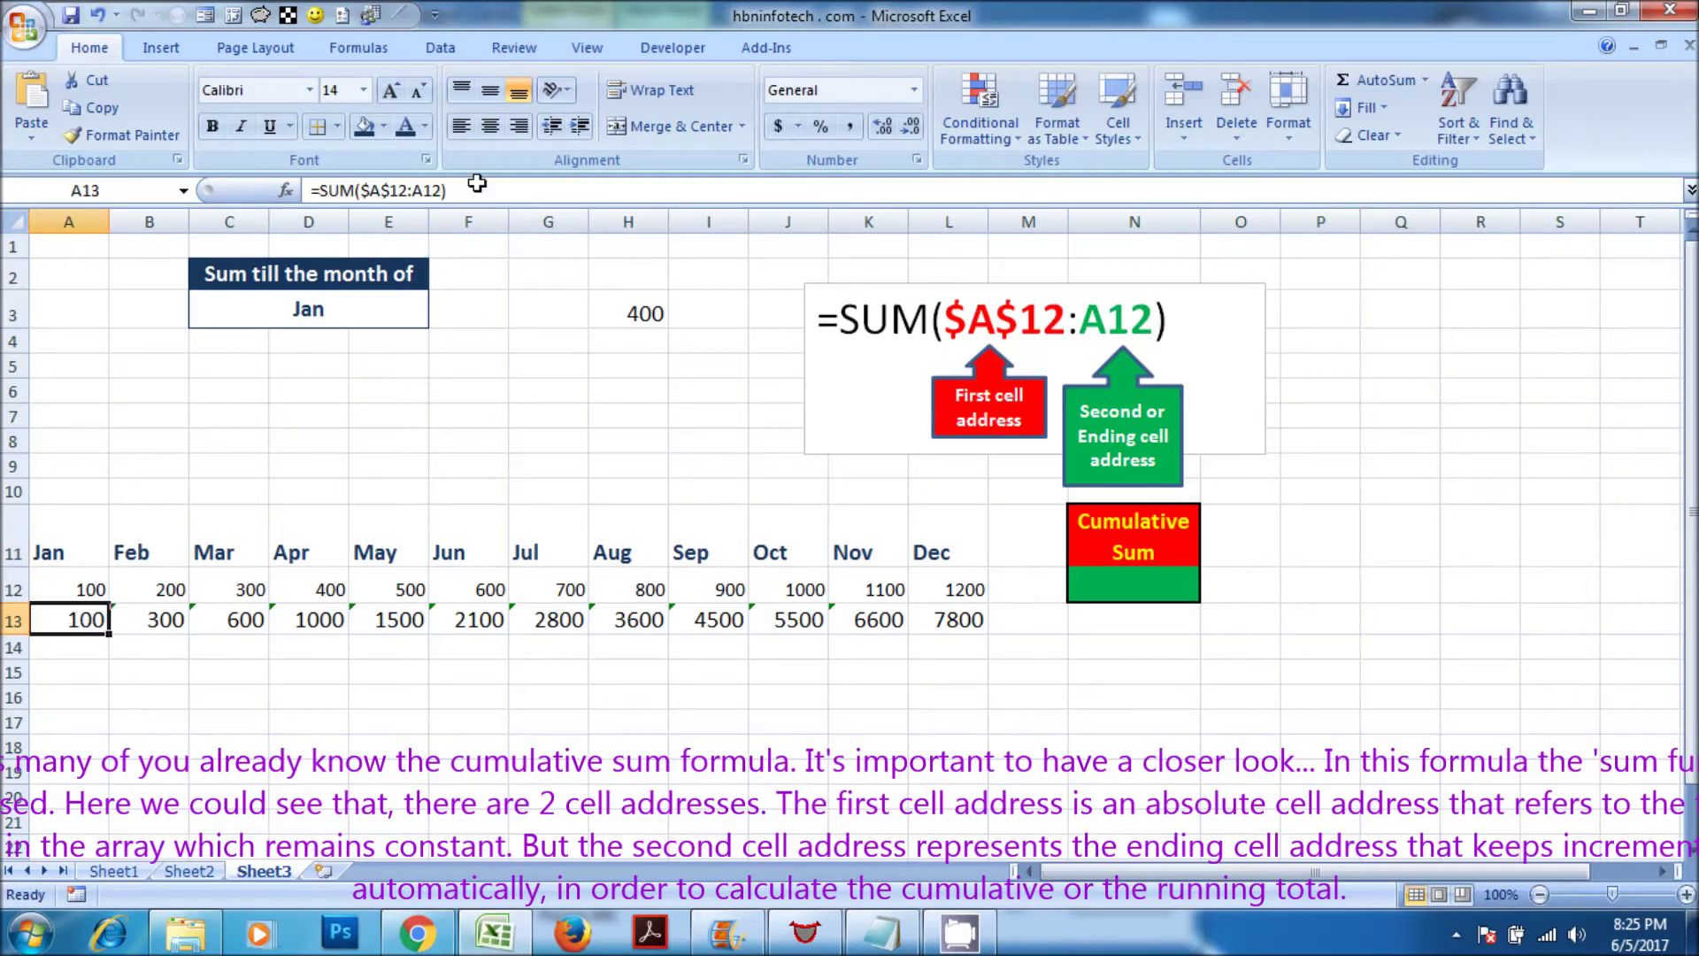
{"action": "left_click_drag", "start_coordinate": [477, 183], "coordinate": [303, 182]}
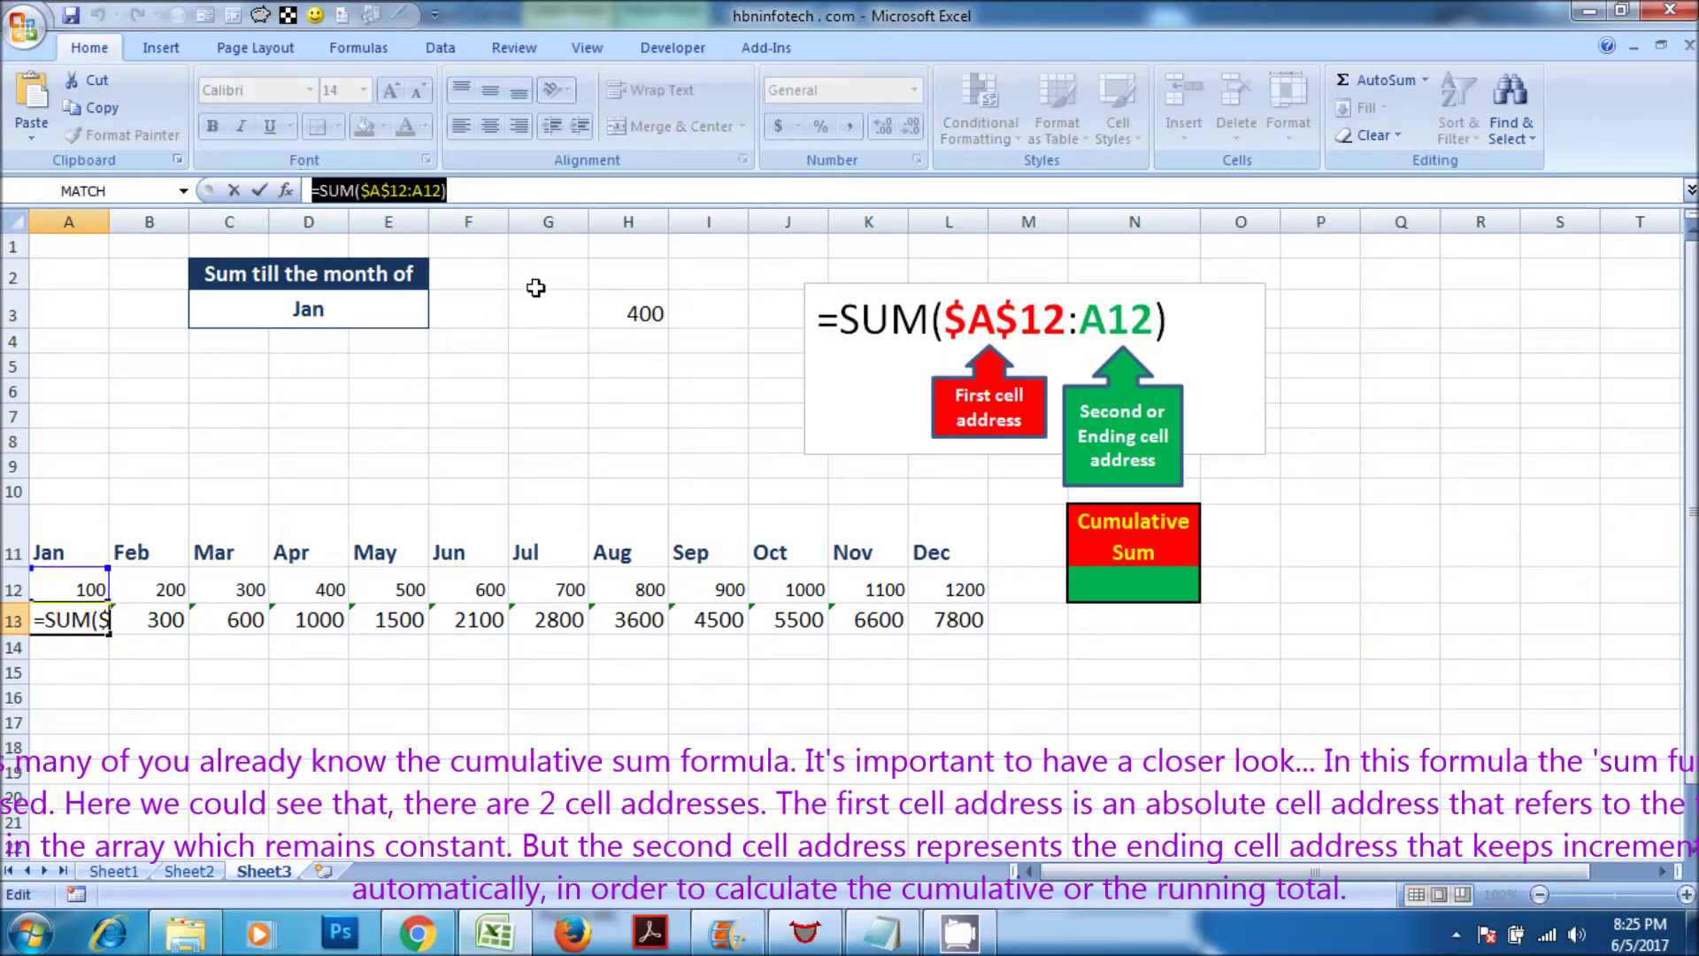
{"action": "key", "text": "Escape"}
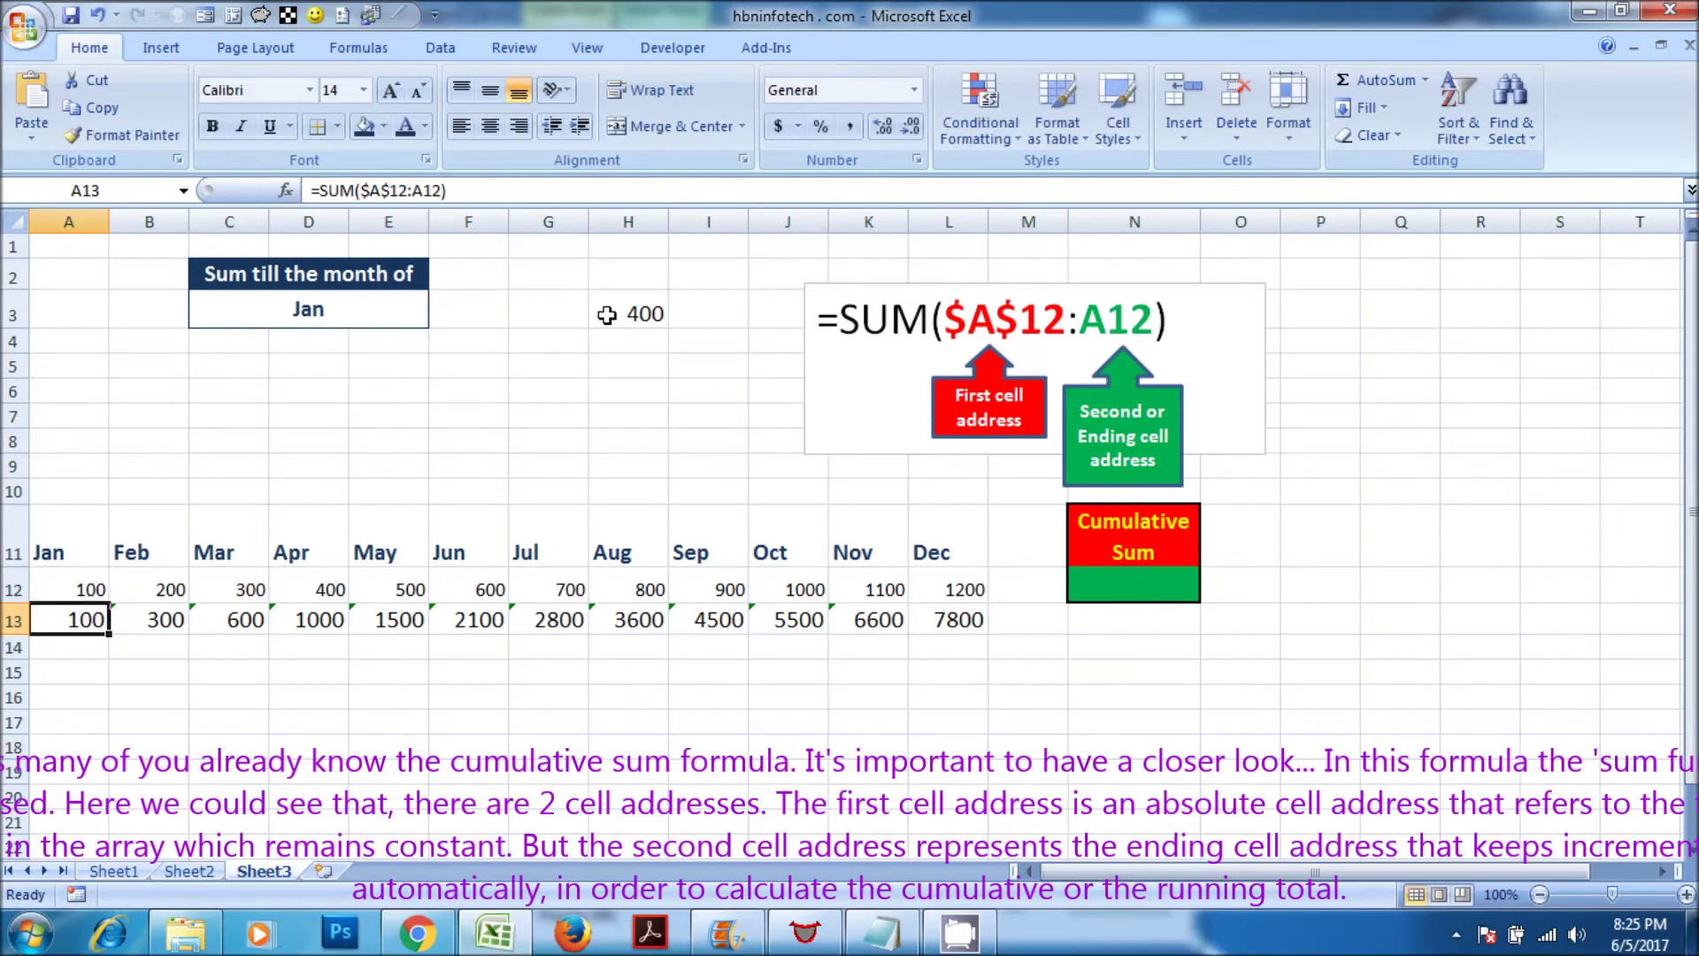
{"action": "left_click", "coordinate": [834, 452]}
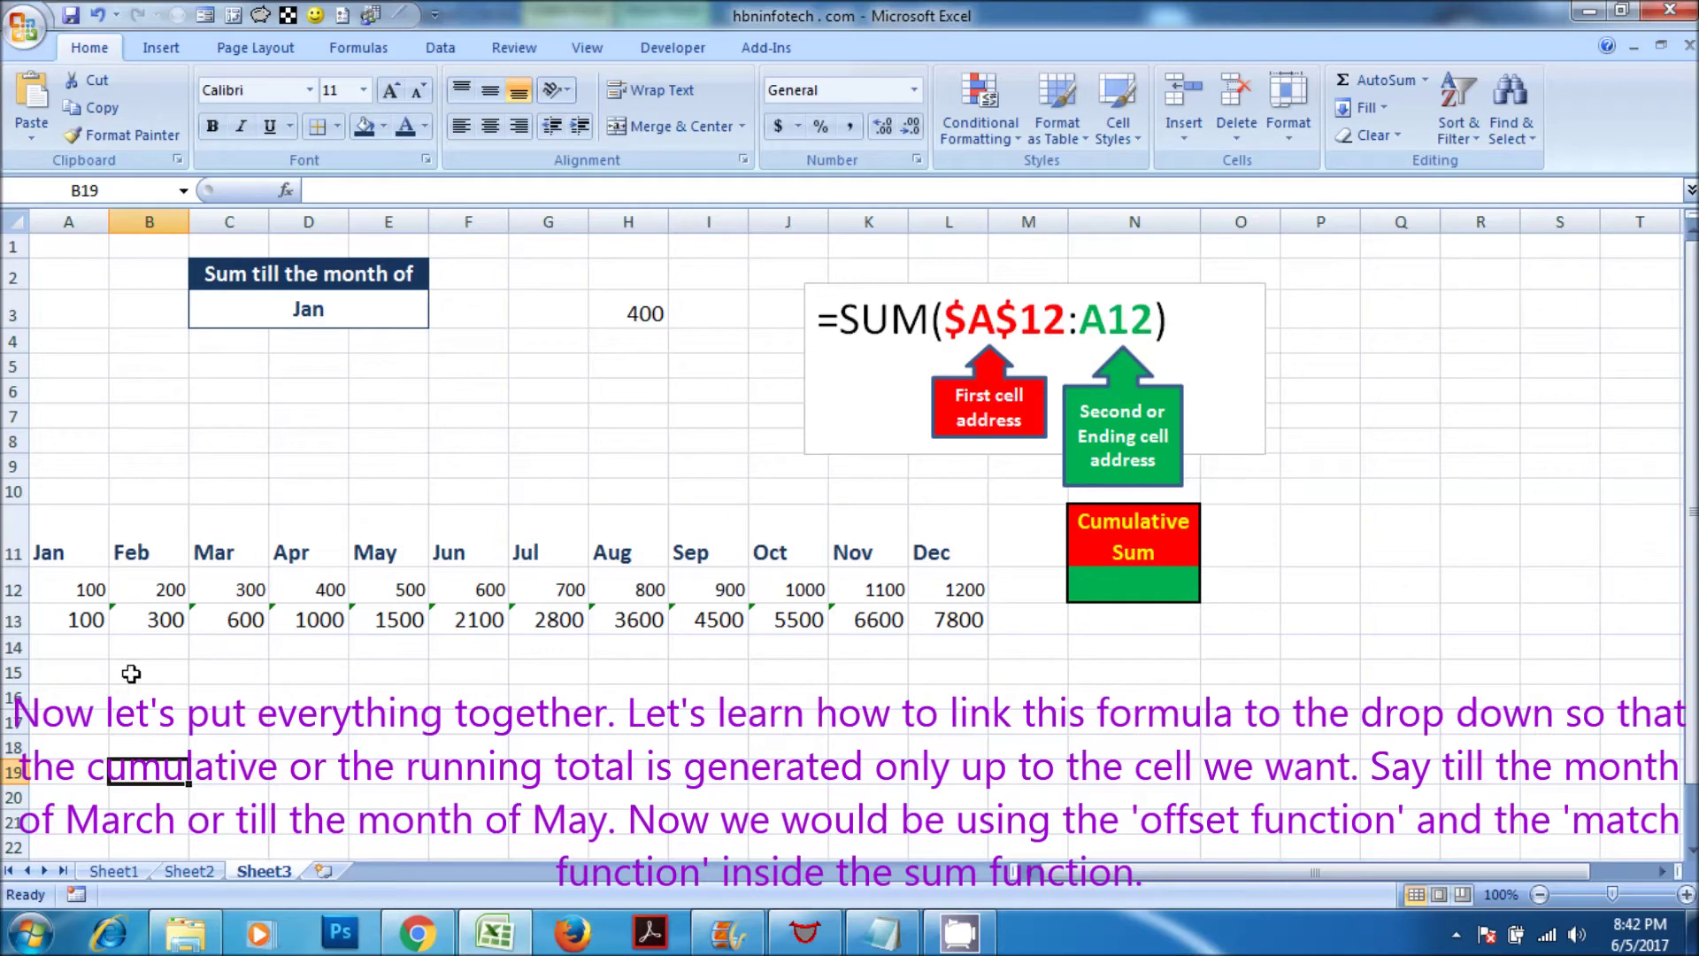
{"action": "left_click", "coordinate": [78, 589]}
{"action": "left_click_drag", "start_coordinate": [78, 589], "coordinate": [245, 589]}
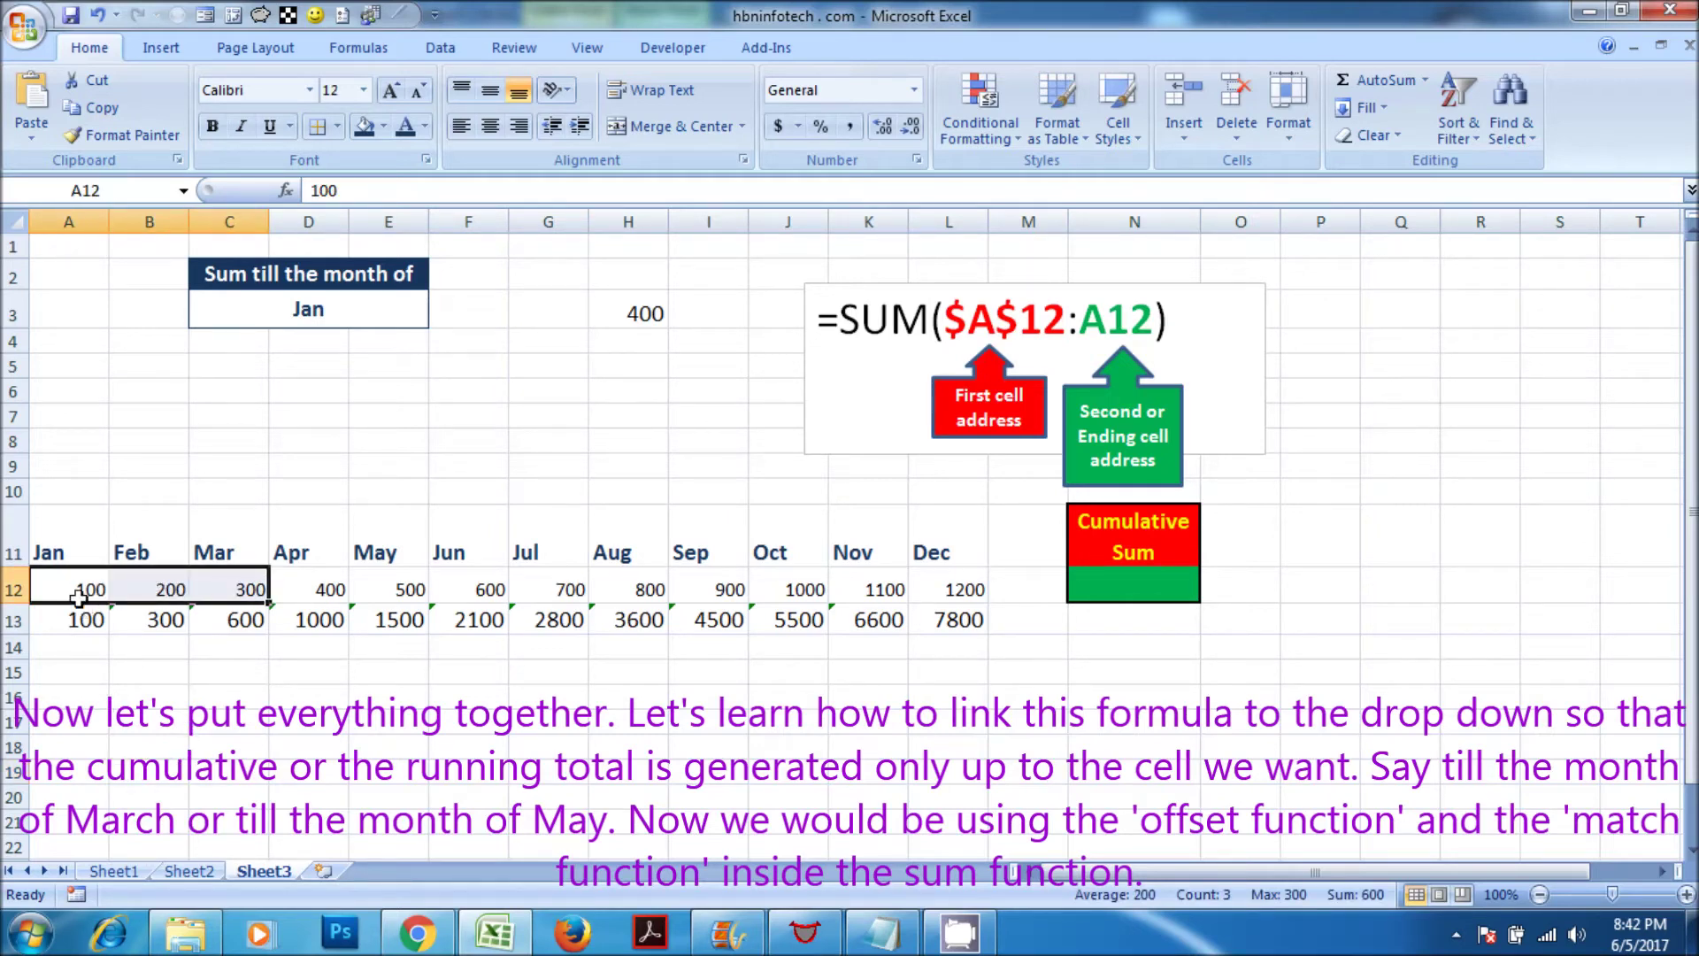
{"action": "left_click_drag", "start_coordinate": [78, 588], "coordinate": [412, 590]}
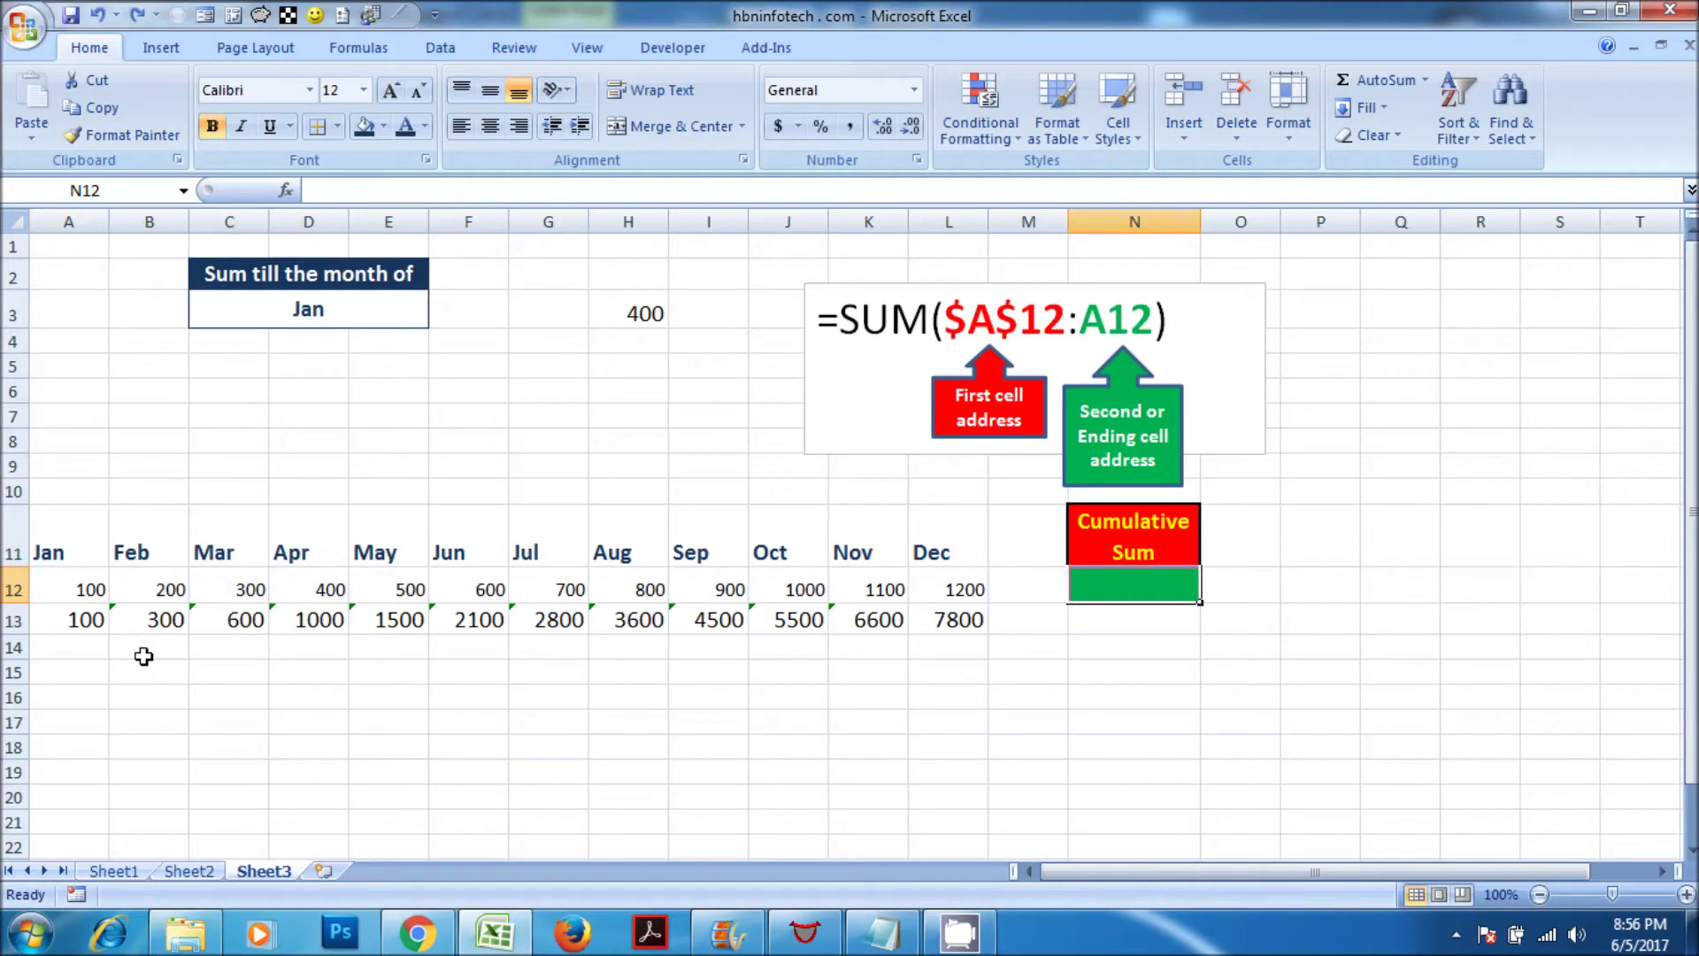
Enlarge row 12 and column N, and make N12 16 pt and centred
{"action": "left_click_drag", "start_coordinate": [12, 602], "coordinate": [12, 619]}
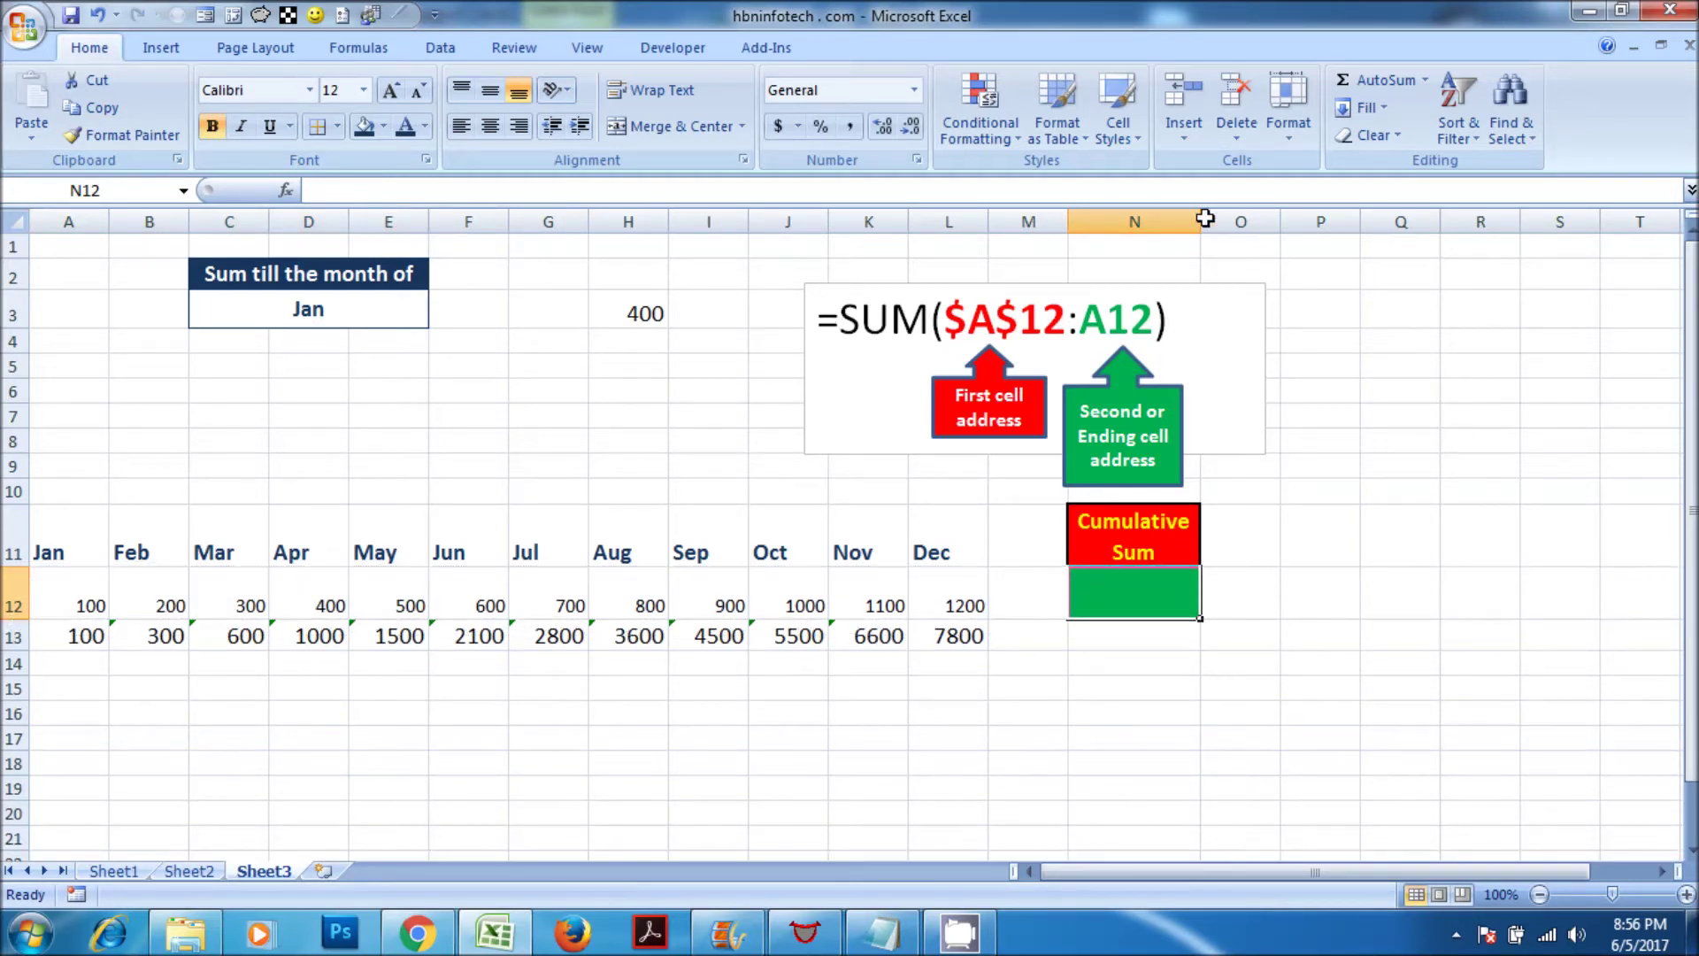
{"action": "left_click_drag", "start_coordinate": [1207, 221], "coordinate": [1222, 221]}
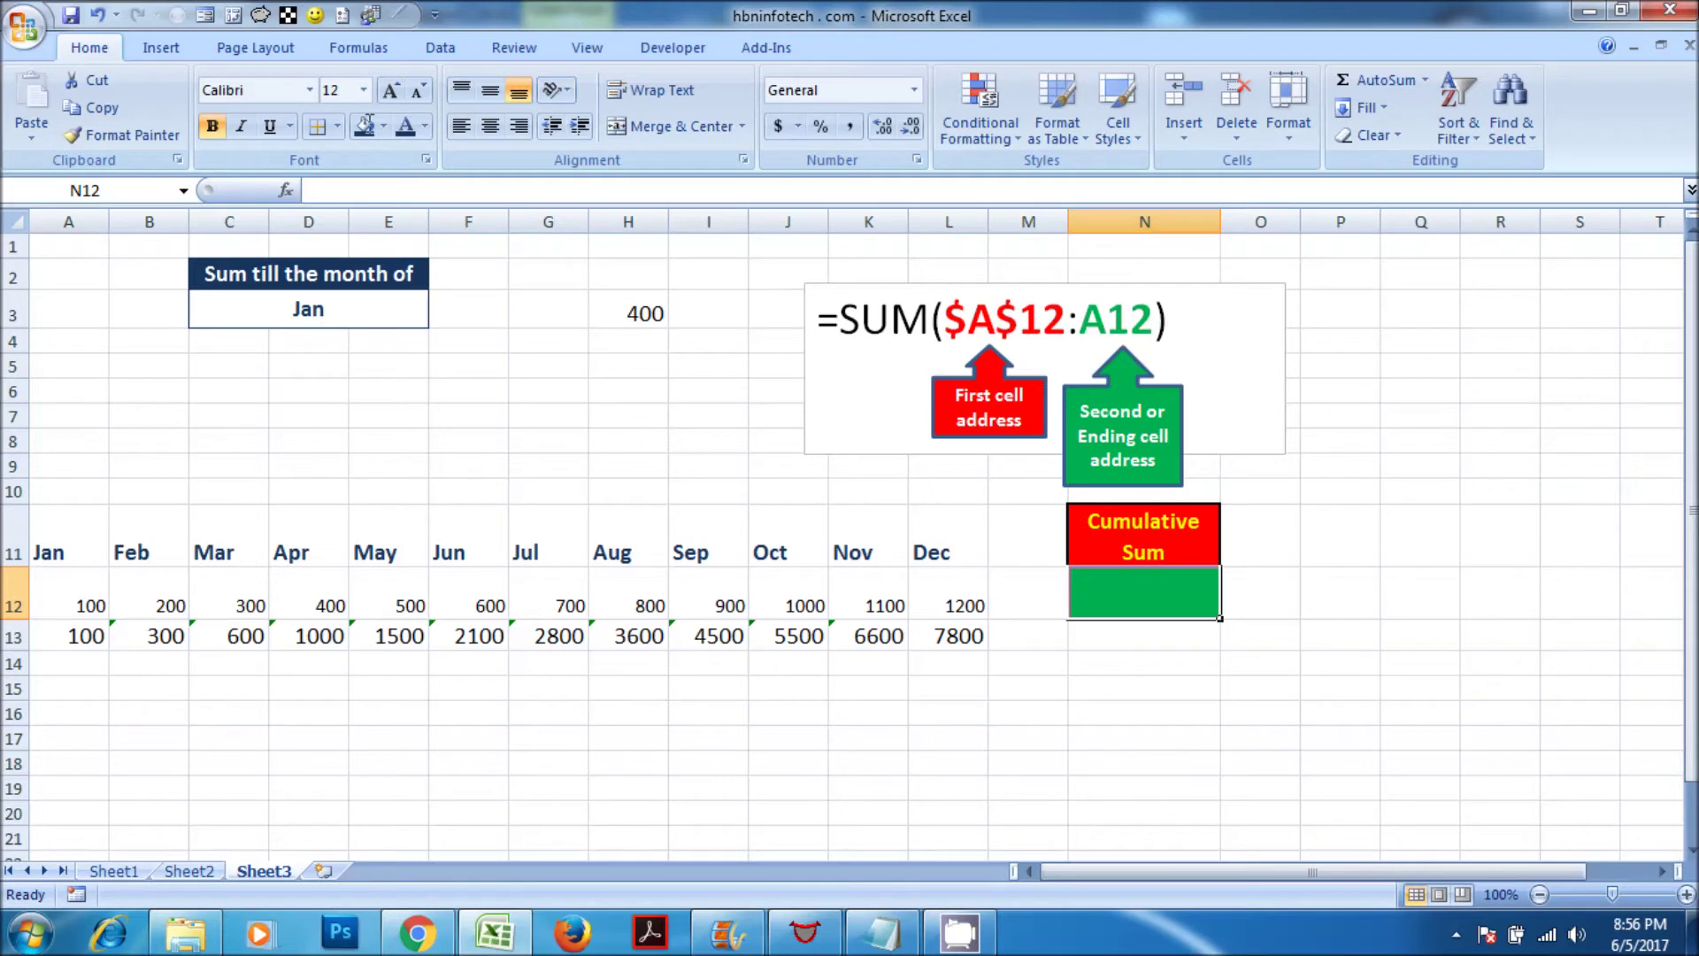
{"action": "left_click", "coordinate": [355, 93]}
{"action": "key", "text": "Return"}
{"action": "left_click", "coordinate": [489, 126]}
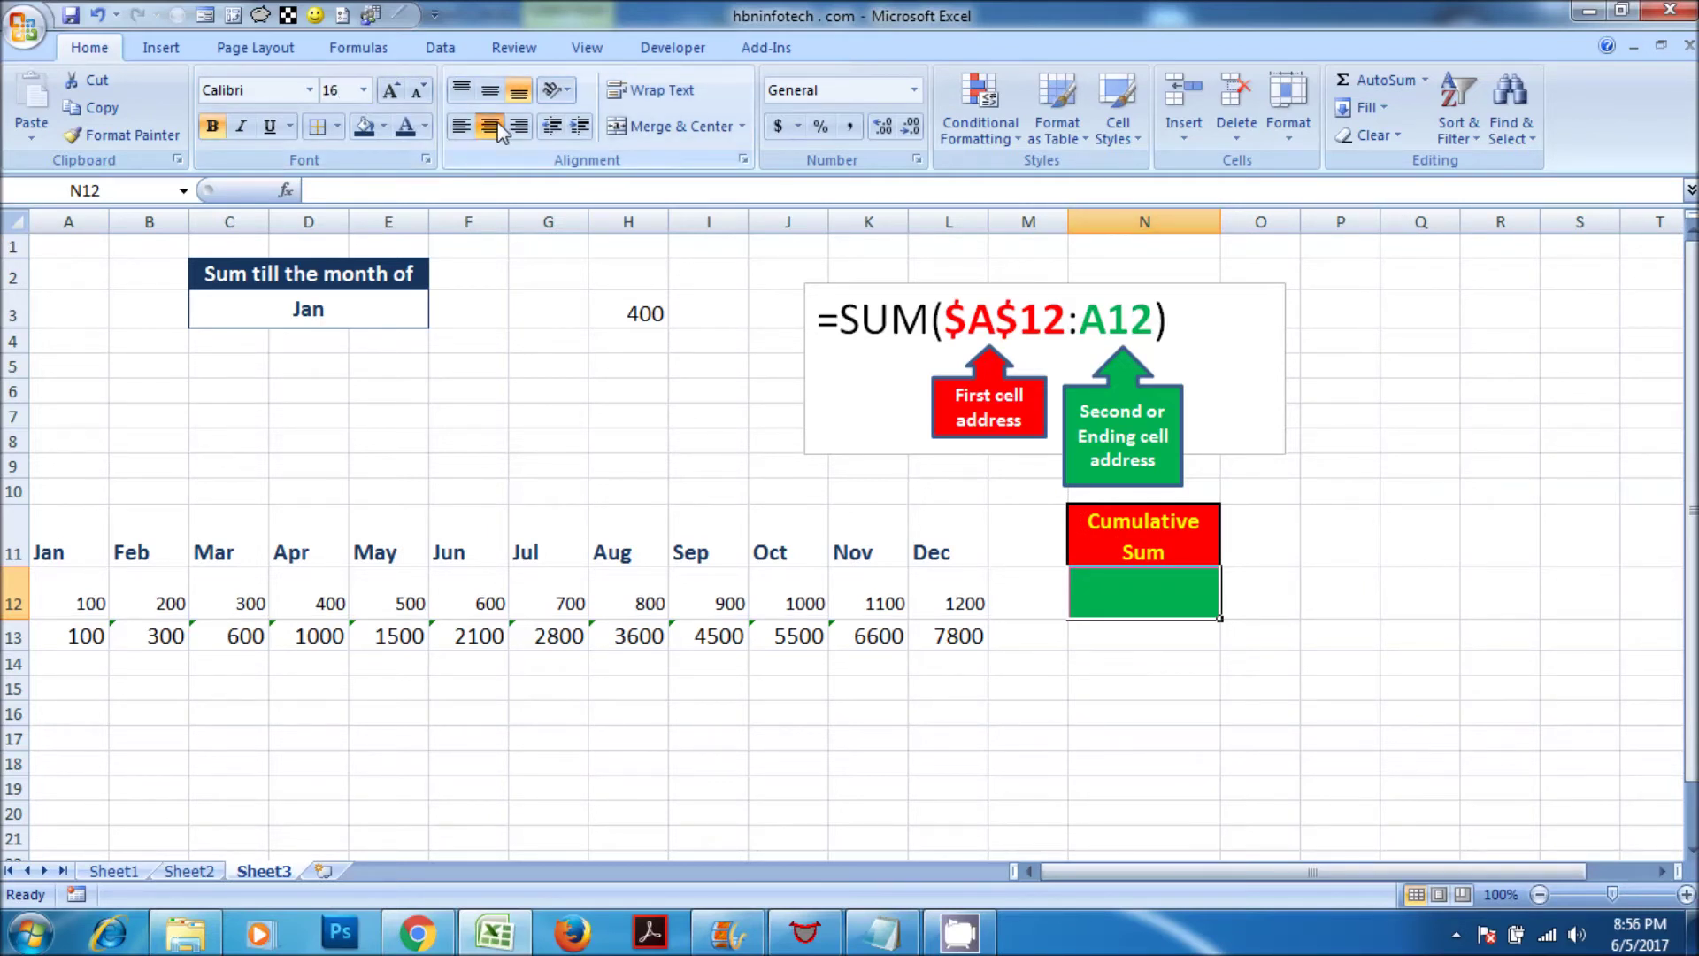
In N12 begin =SUM(A12:OFFSET(A12,0, using the SUM and OFFSET suggestions
{"action": "type", "text": "="}
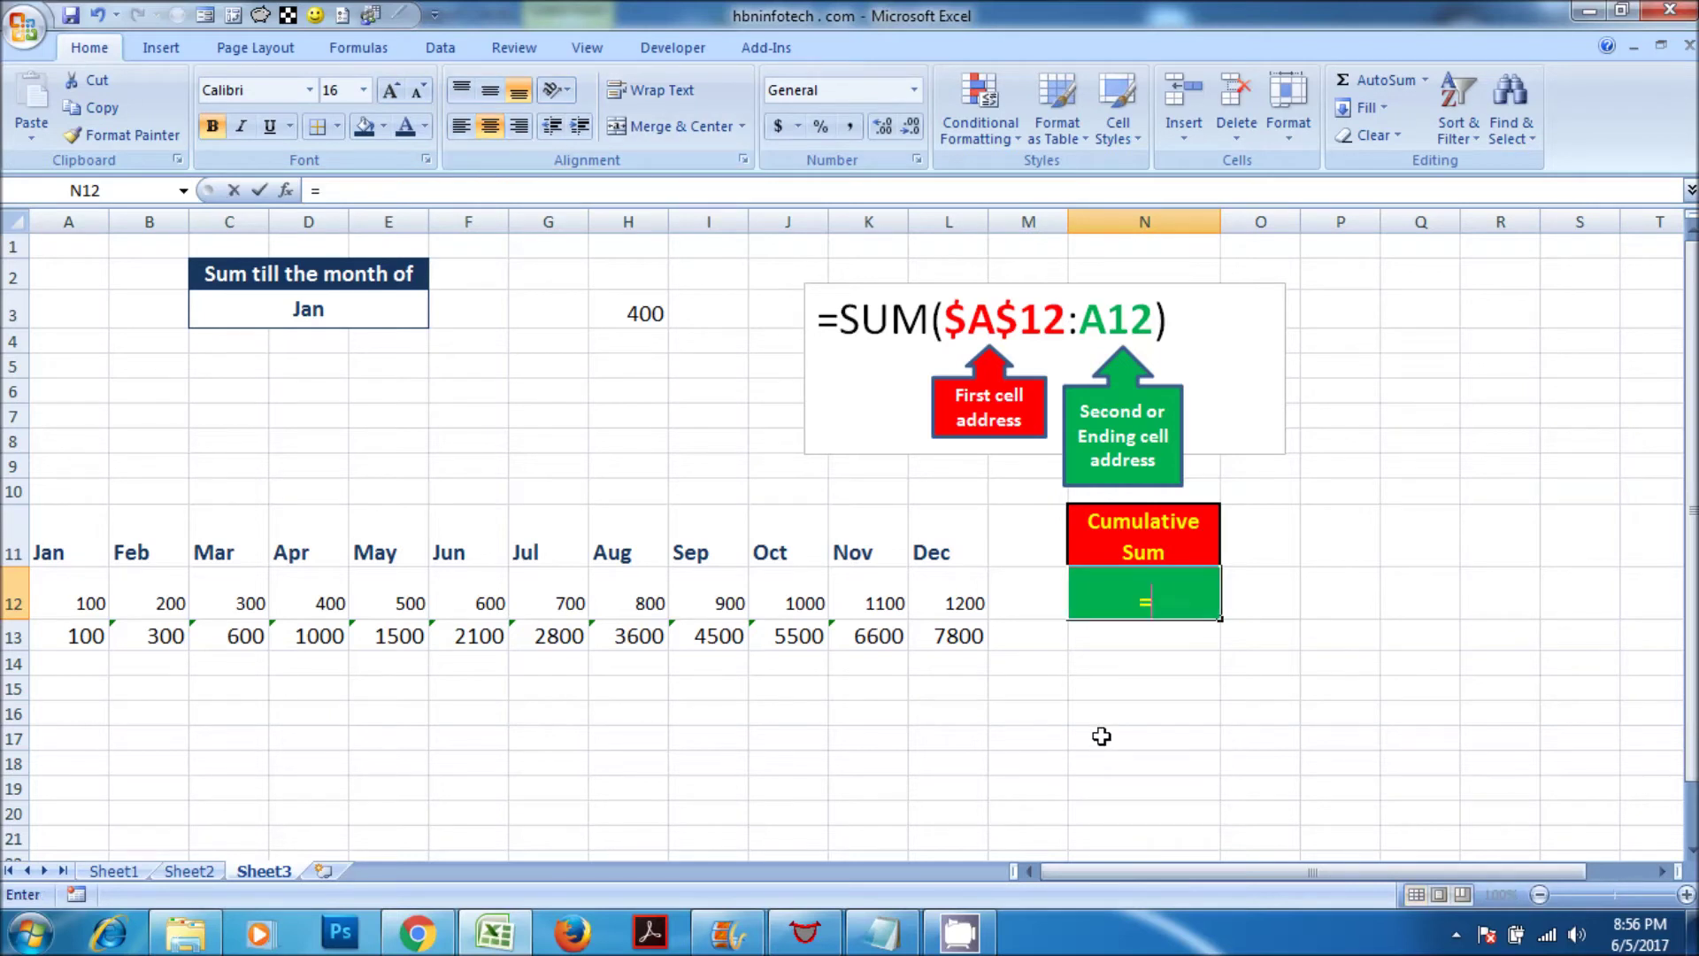
{"action": "type", "text": "sum"}
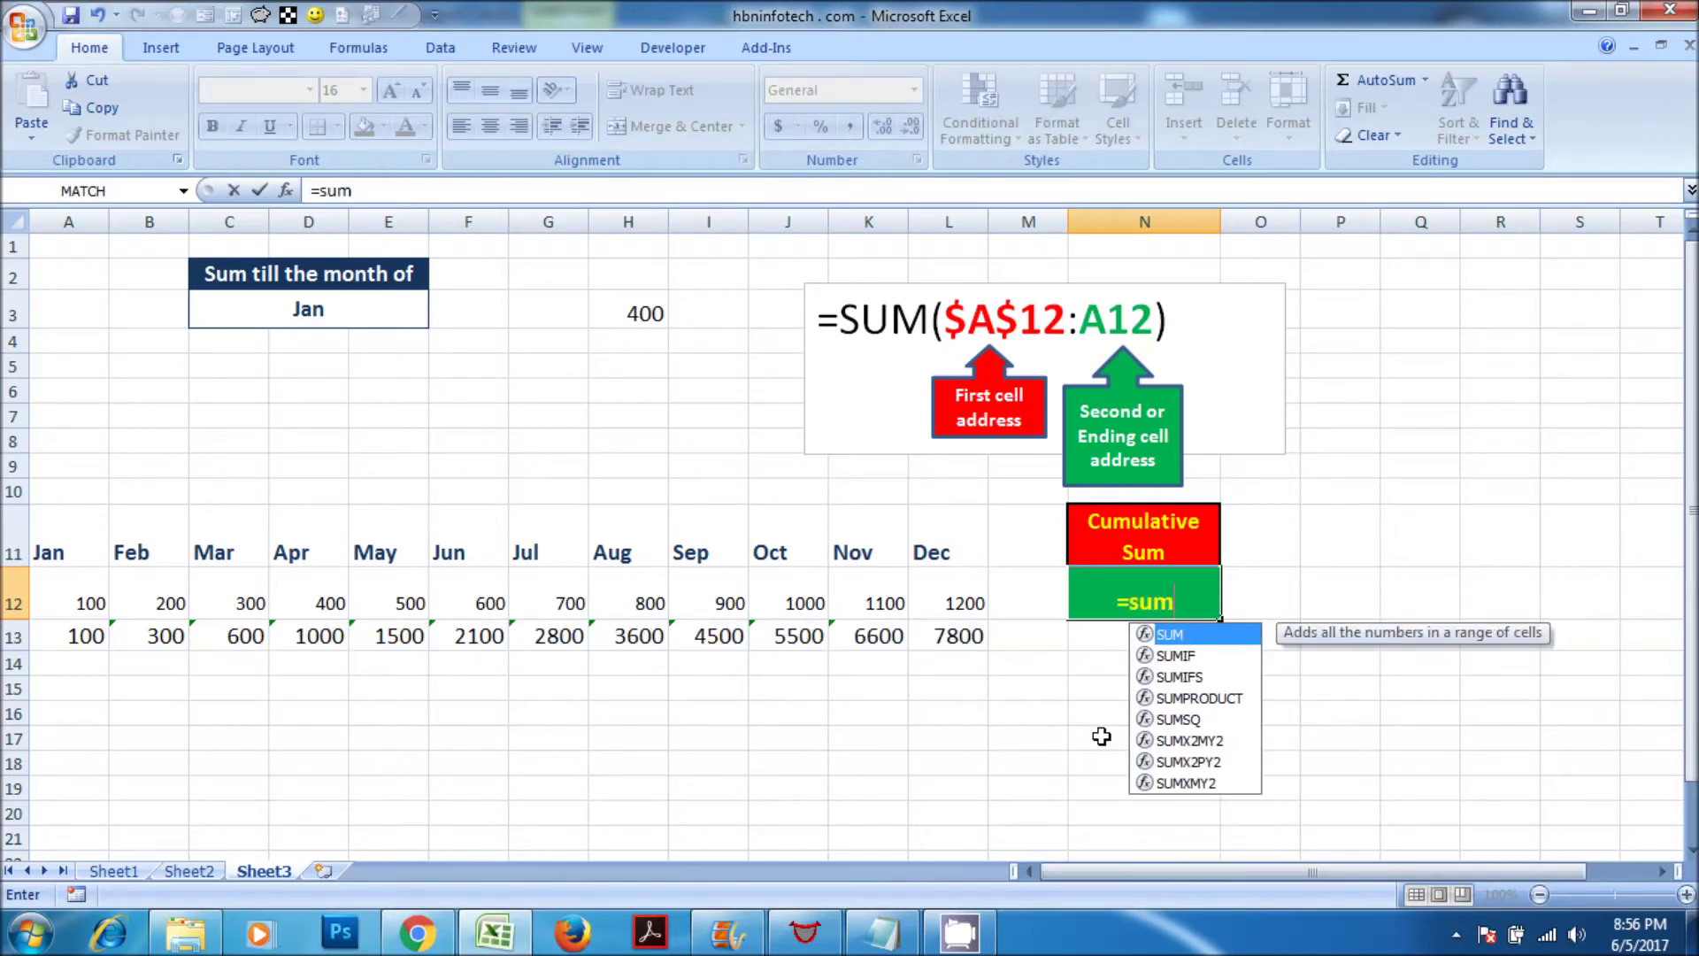
{"action": "key", "text": "Tab"}
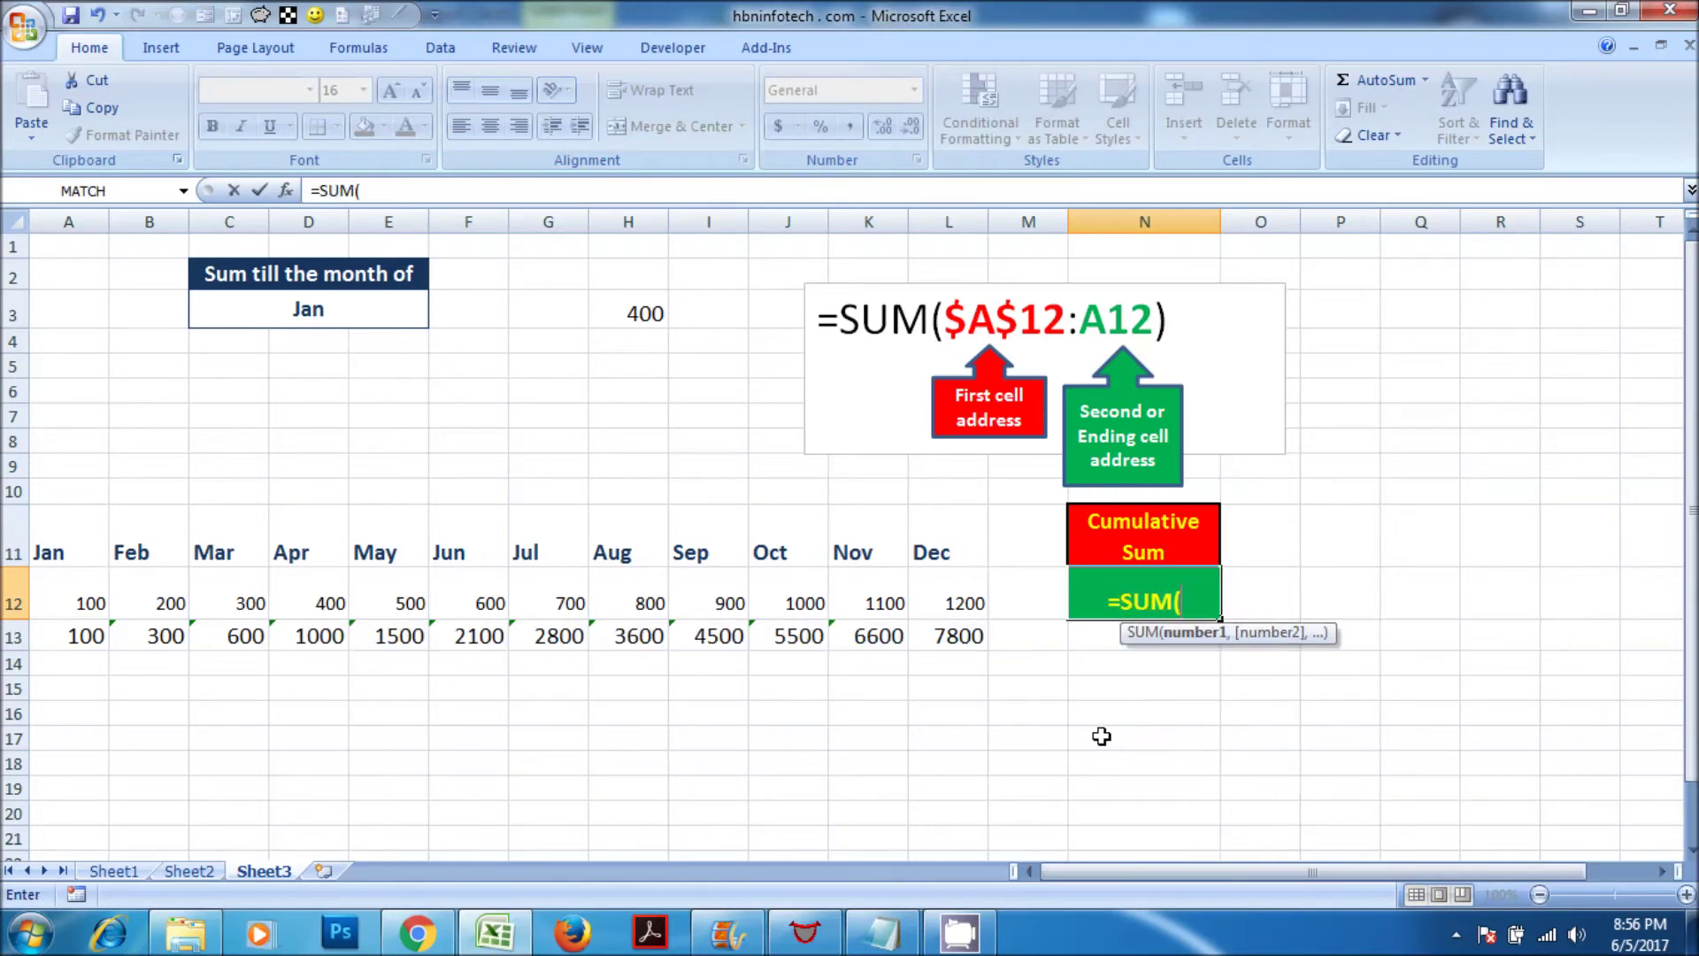
{"action": "left_click", "coordinate": [75, 600]}
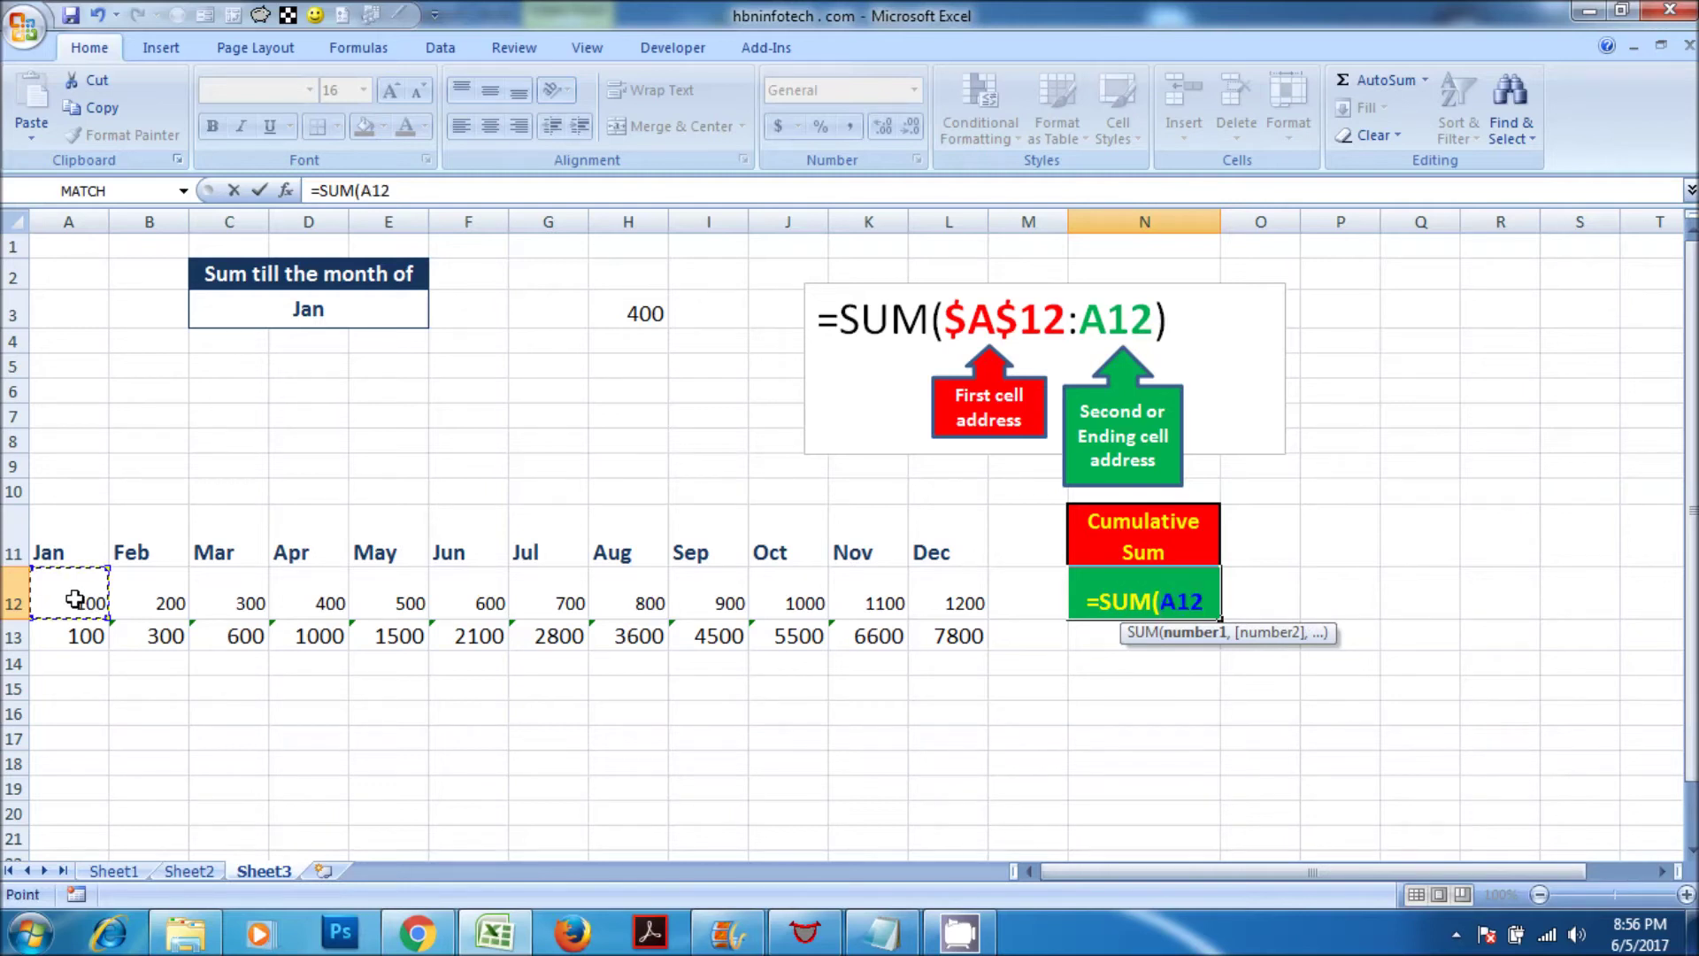
{"action": "key", "text": "F8"}
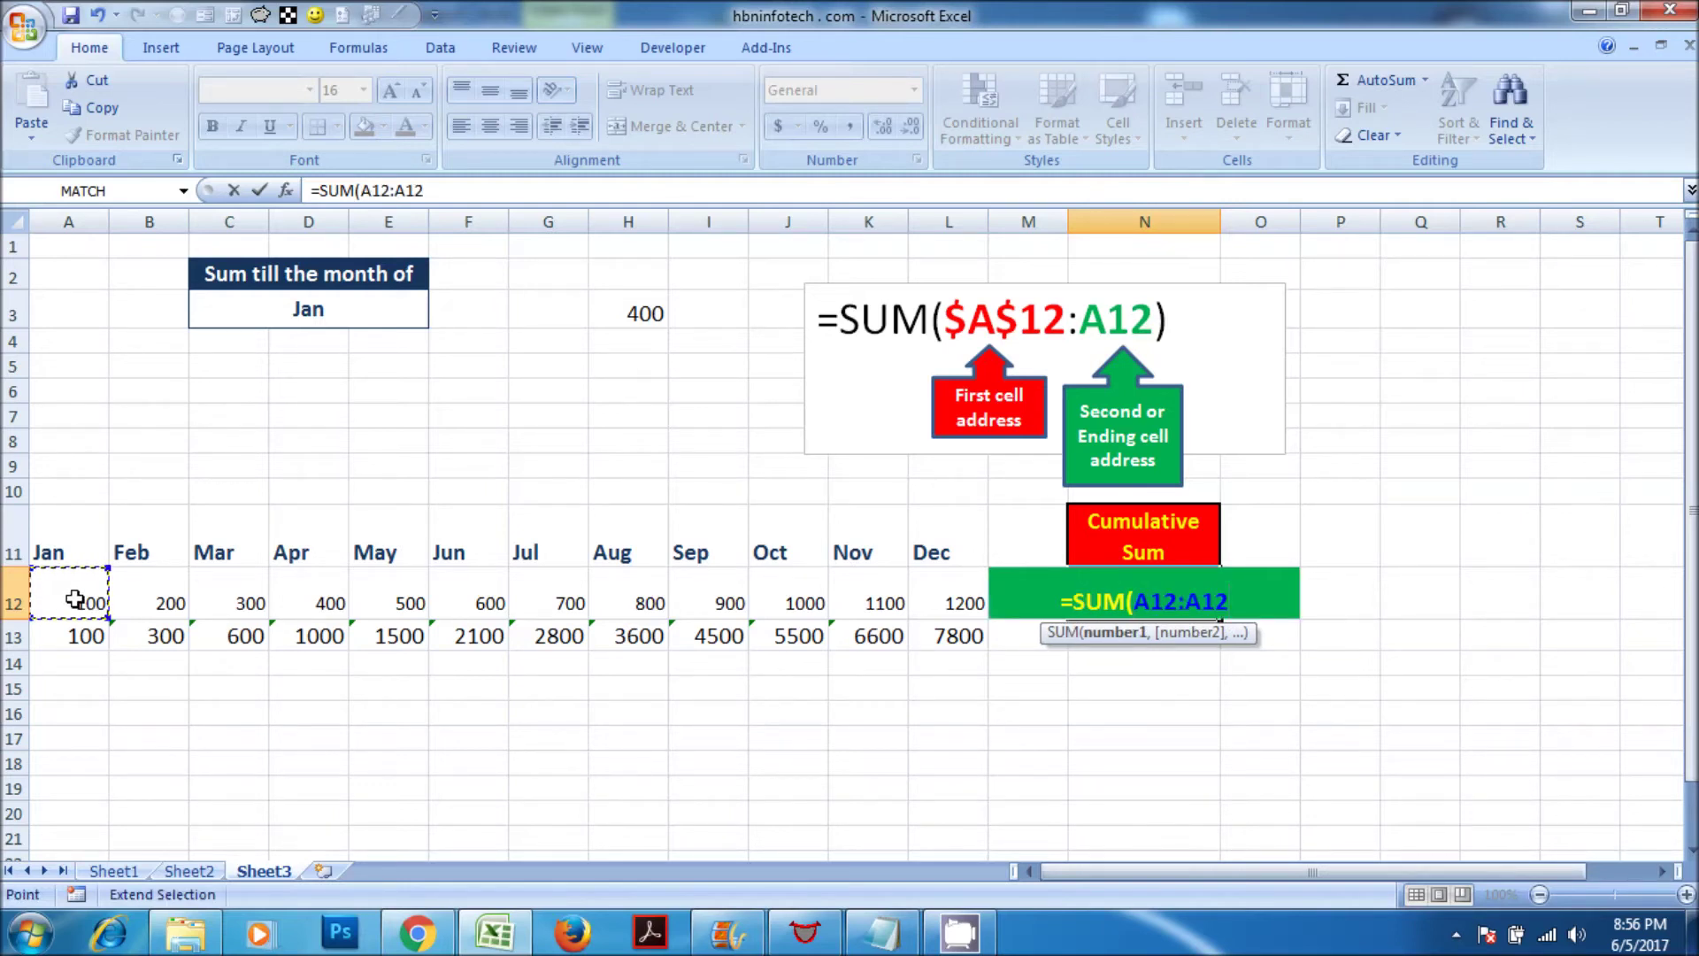
{"action": "key", "text": "BackSpace"}
{"action": "key", "text": "BackSpace"}
{"action": "key", "text": "BackSpace"}
{"action": "type", "text": "off"}
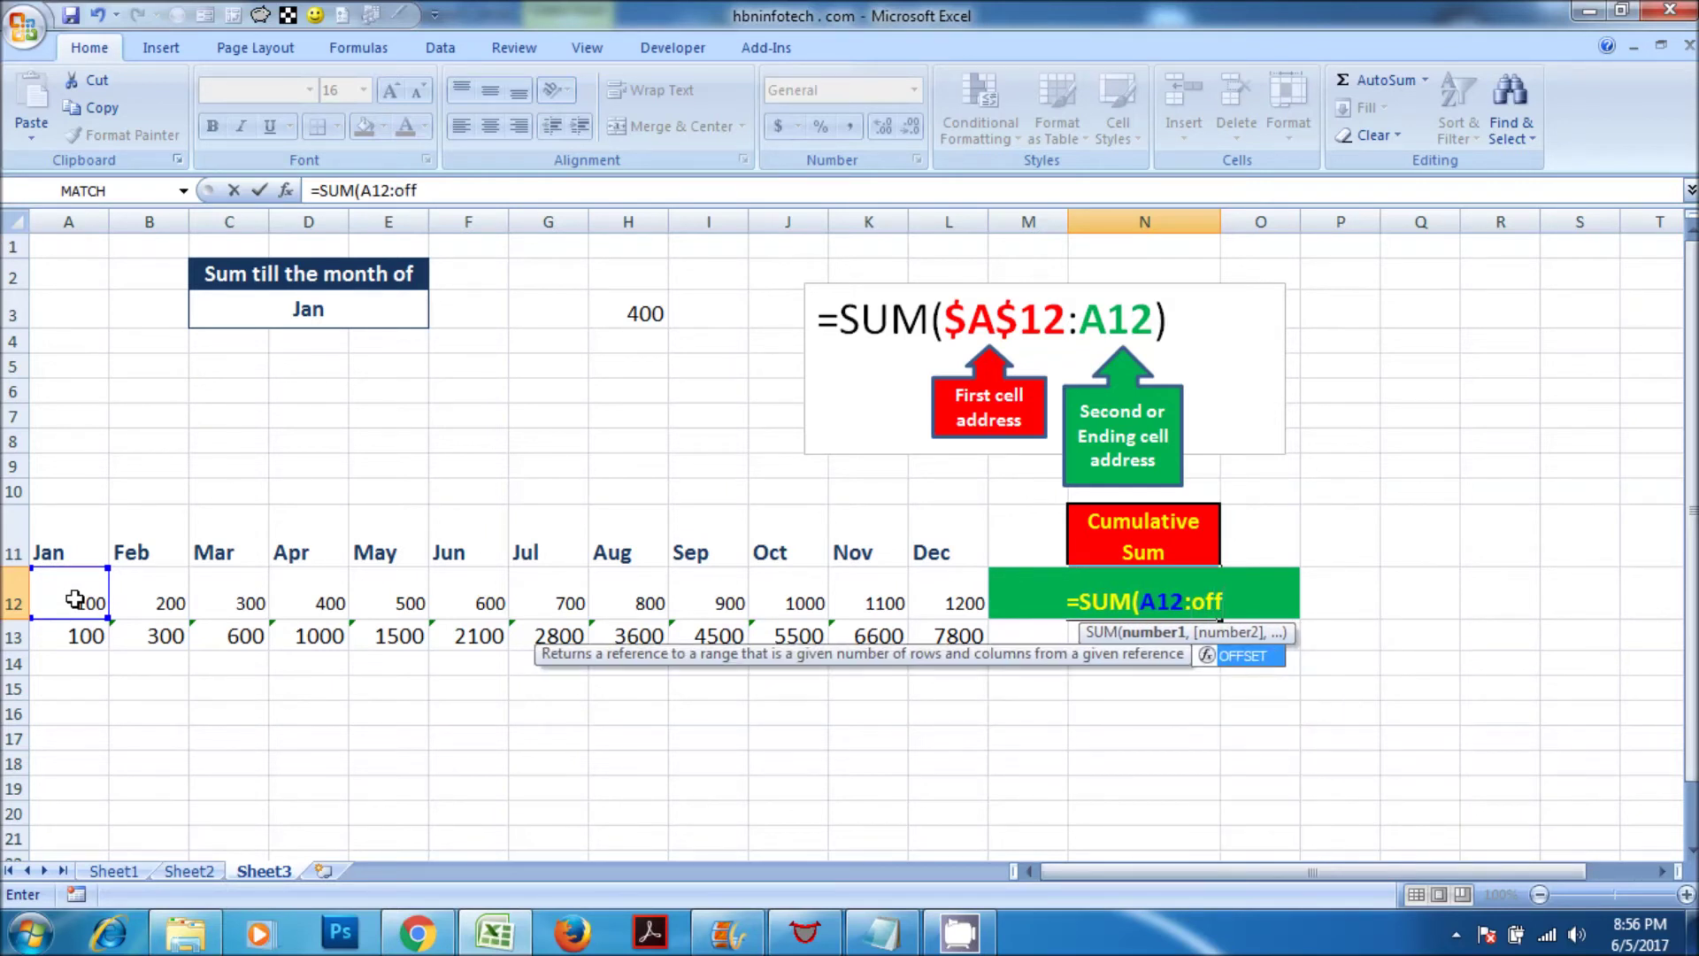
{"action": "key", "text": "Tab"}
{"action": "left_click", "coordinate": [75, 600]}
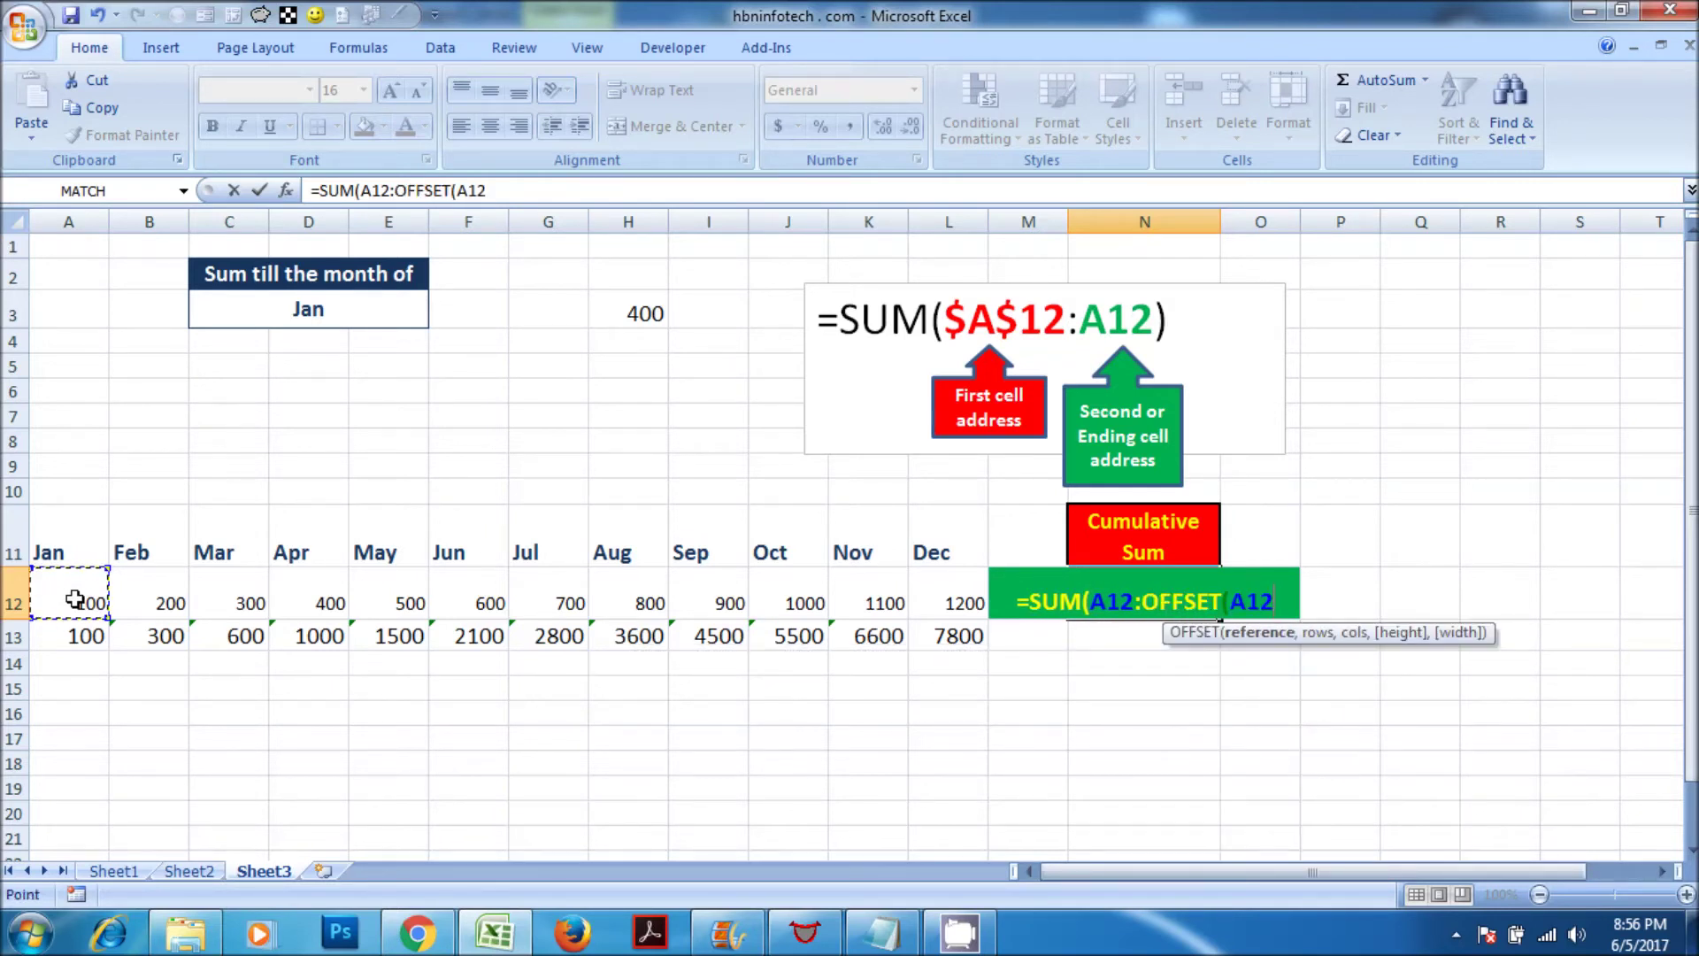
{"action": "type", "text": ",0"}
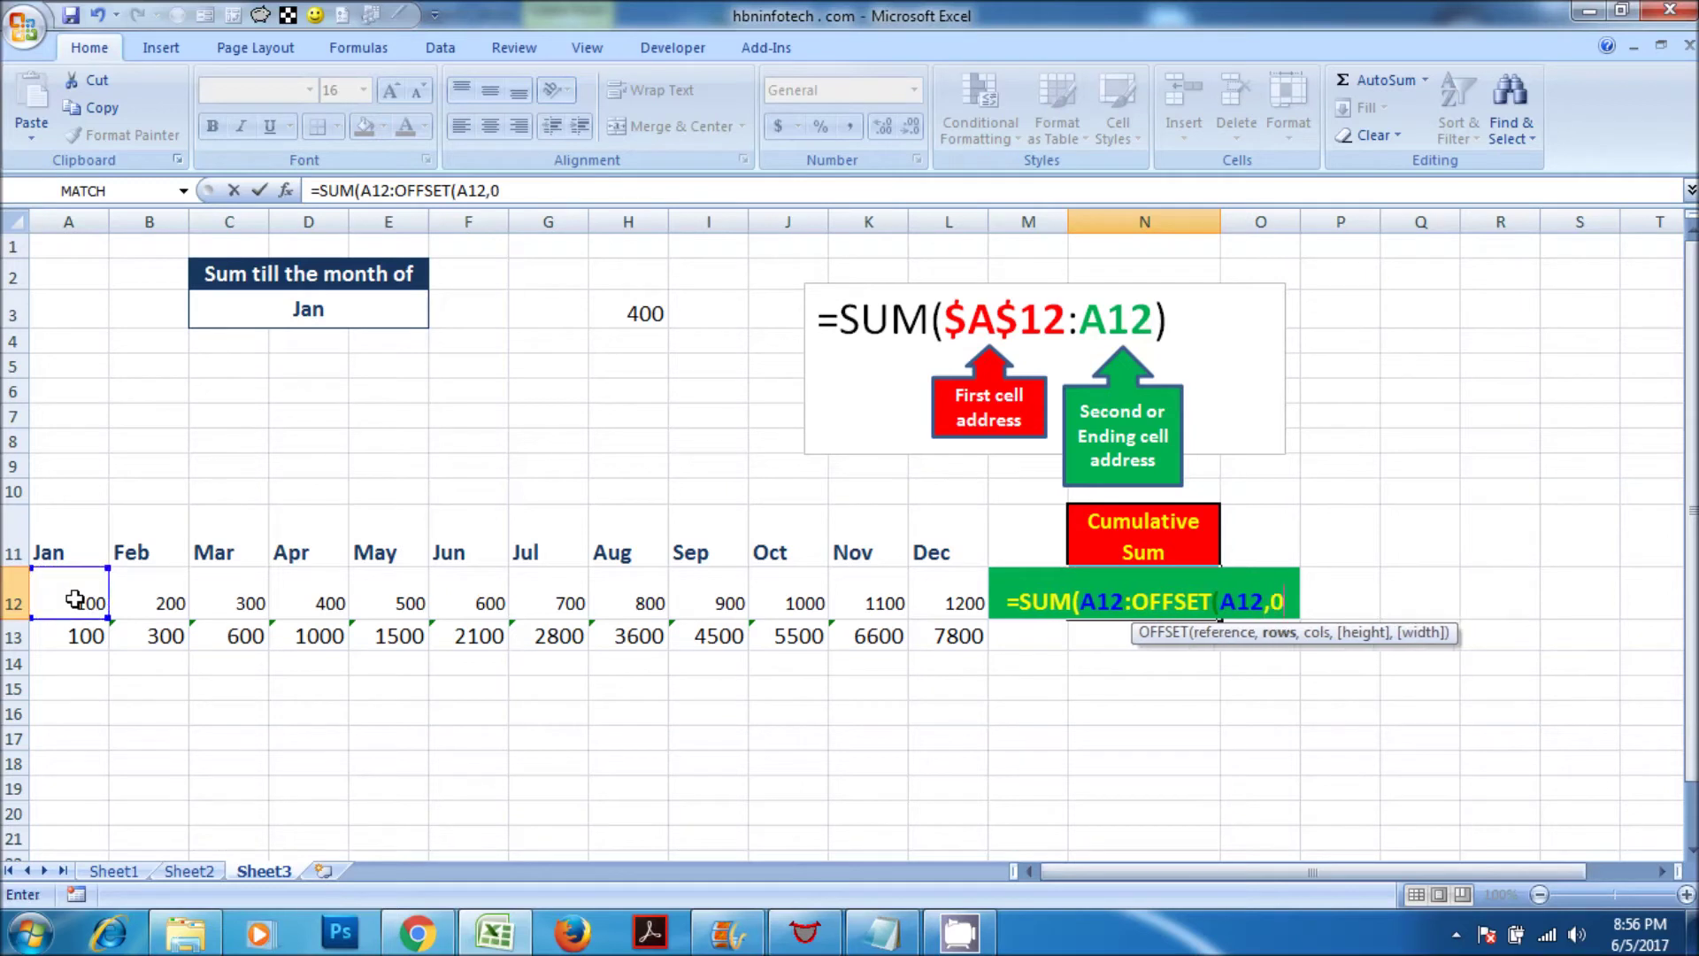
{"action": "type", "text": ","}
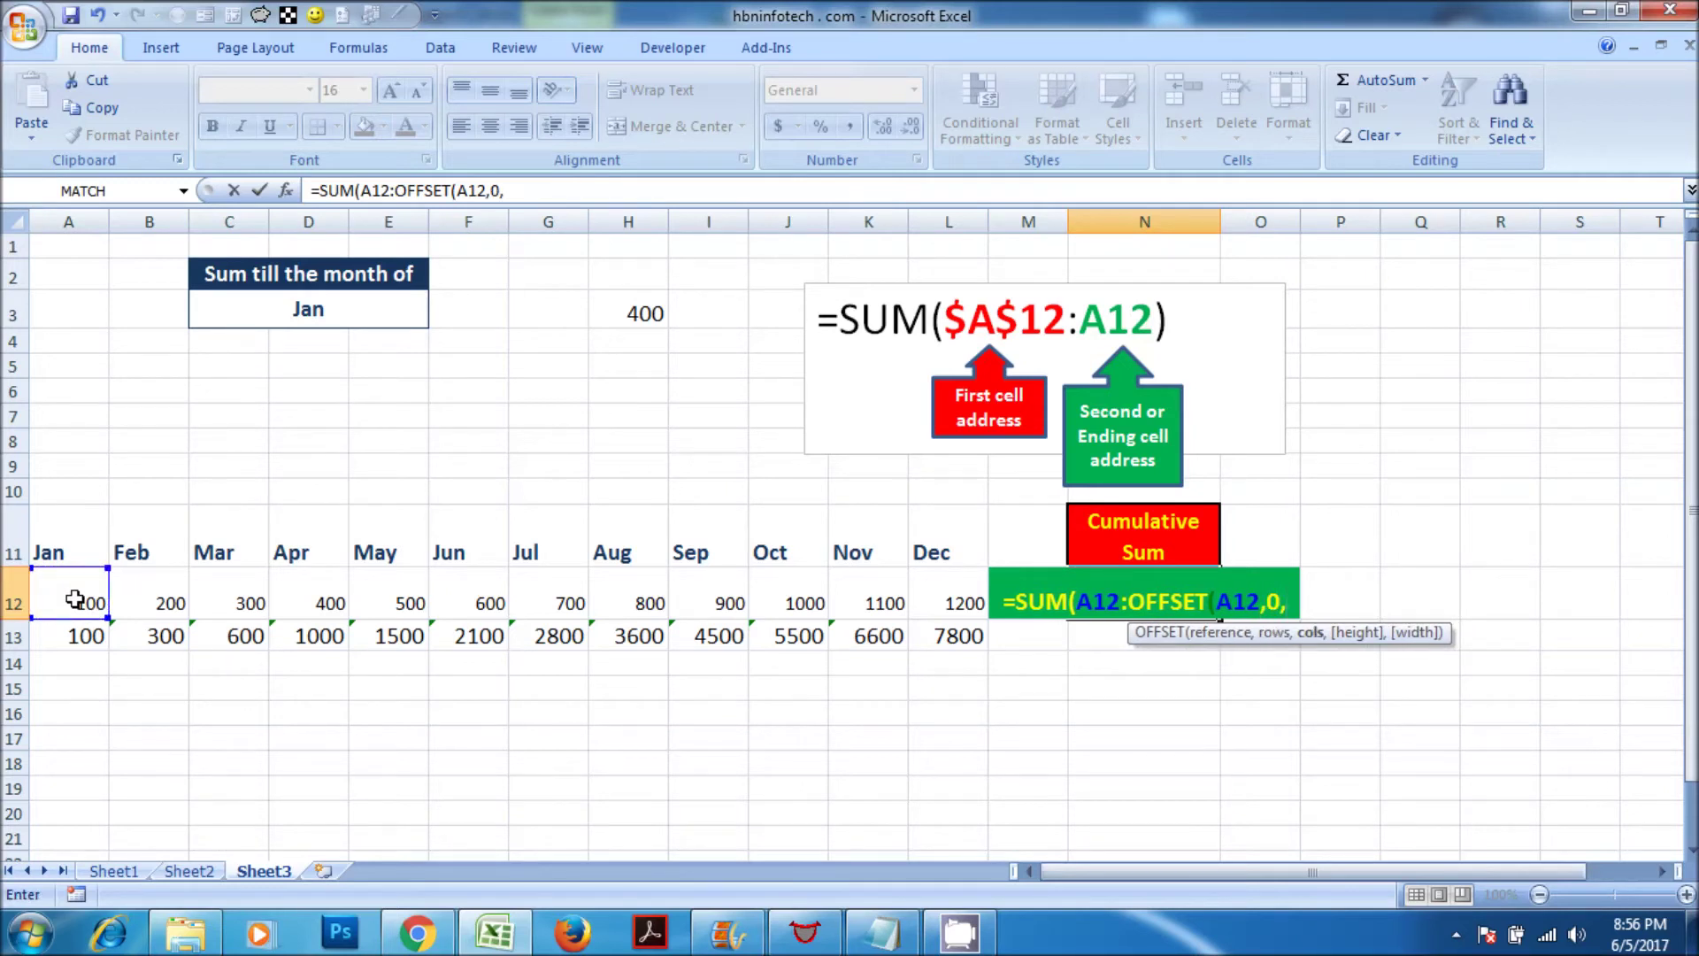
Finish the formula with MATCH(C3,A11:L11,0)-1)) and commit it, showing 100 for Jan
{"action": "type", "text": "t"}
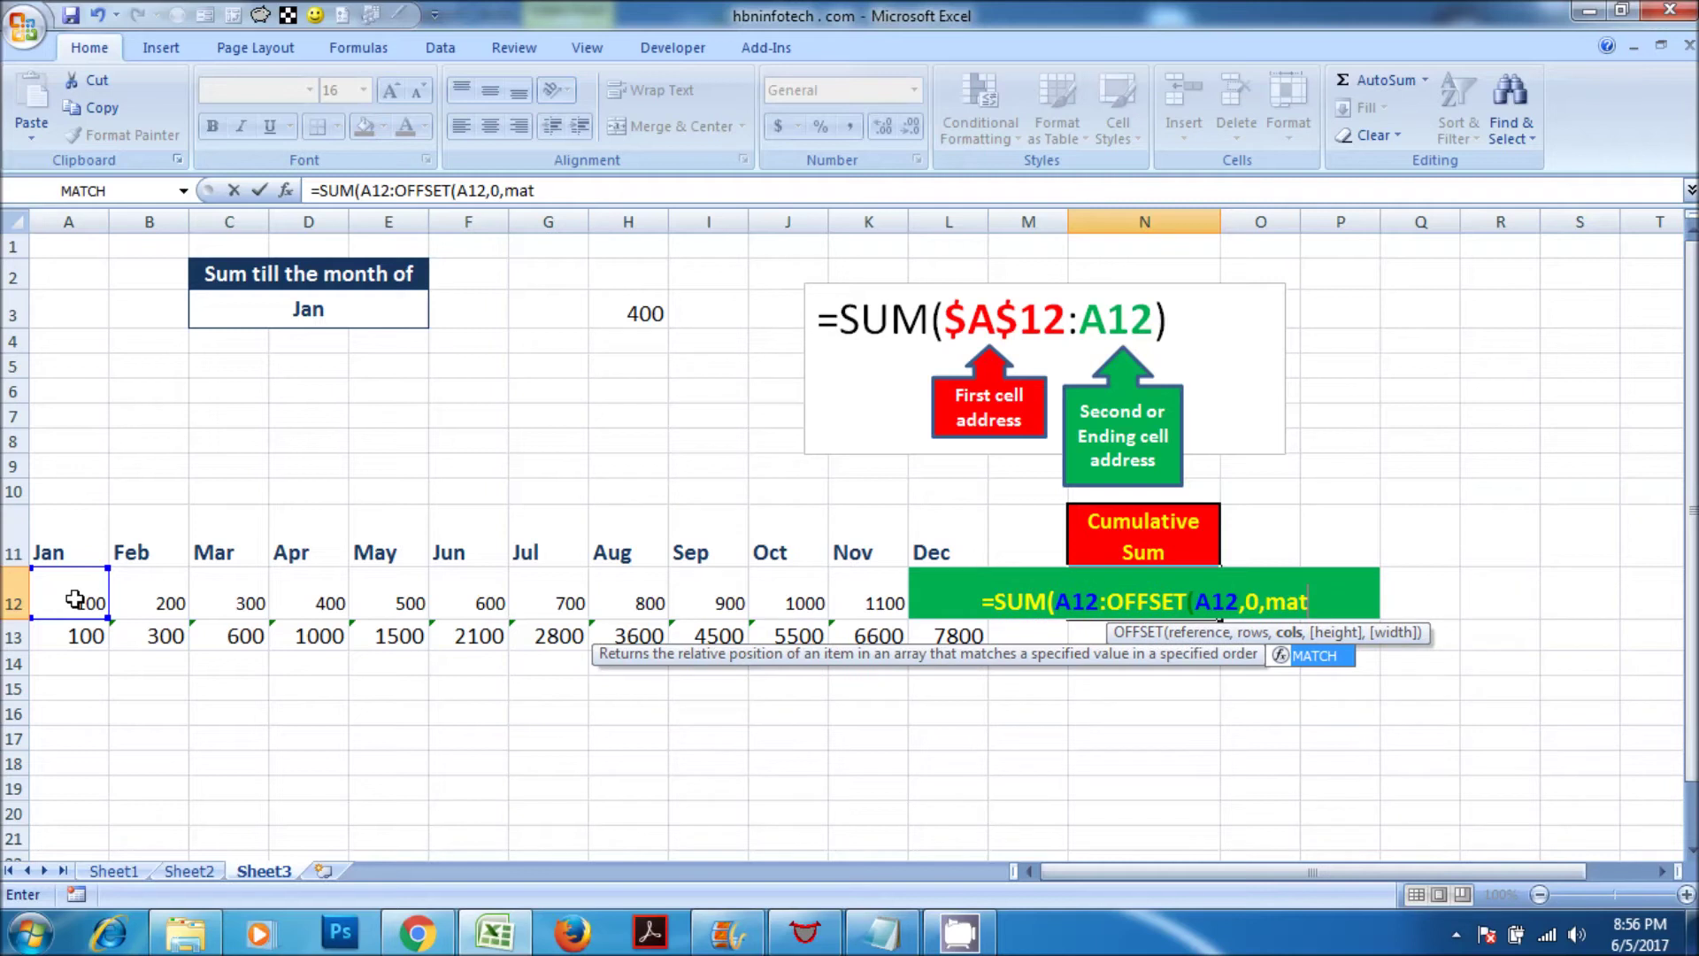
{"action": "key", "text": "Tab"}
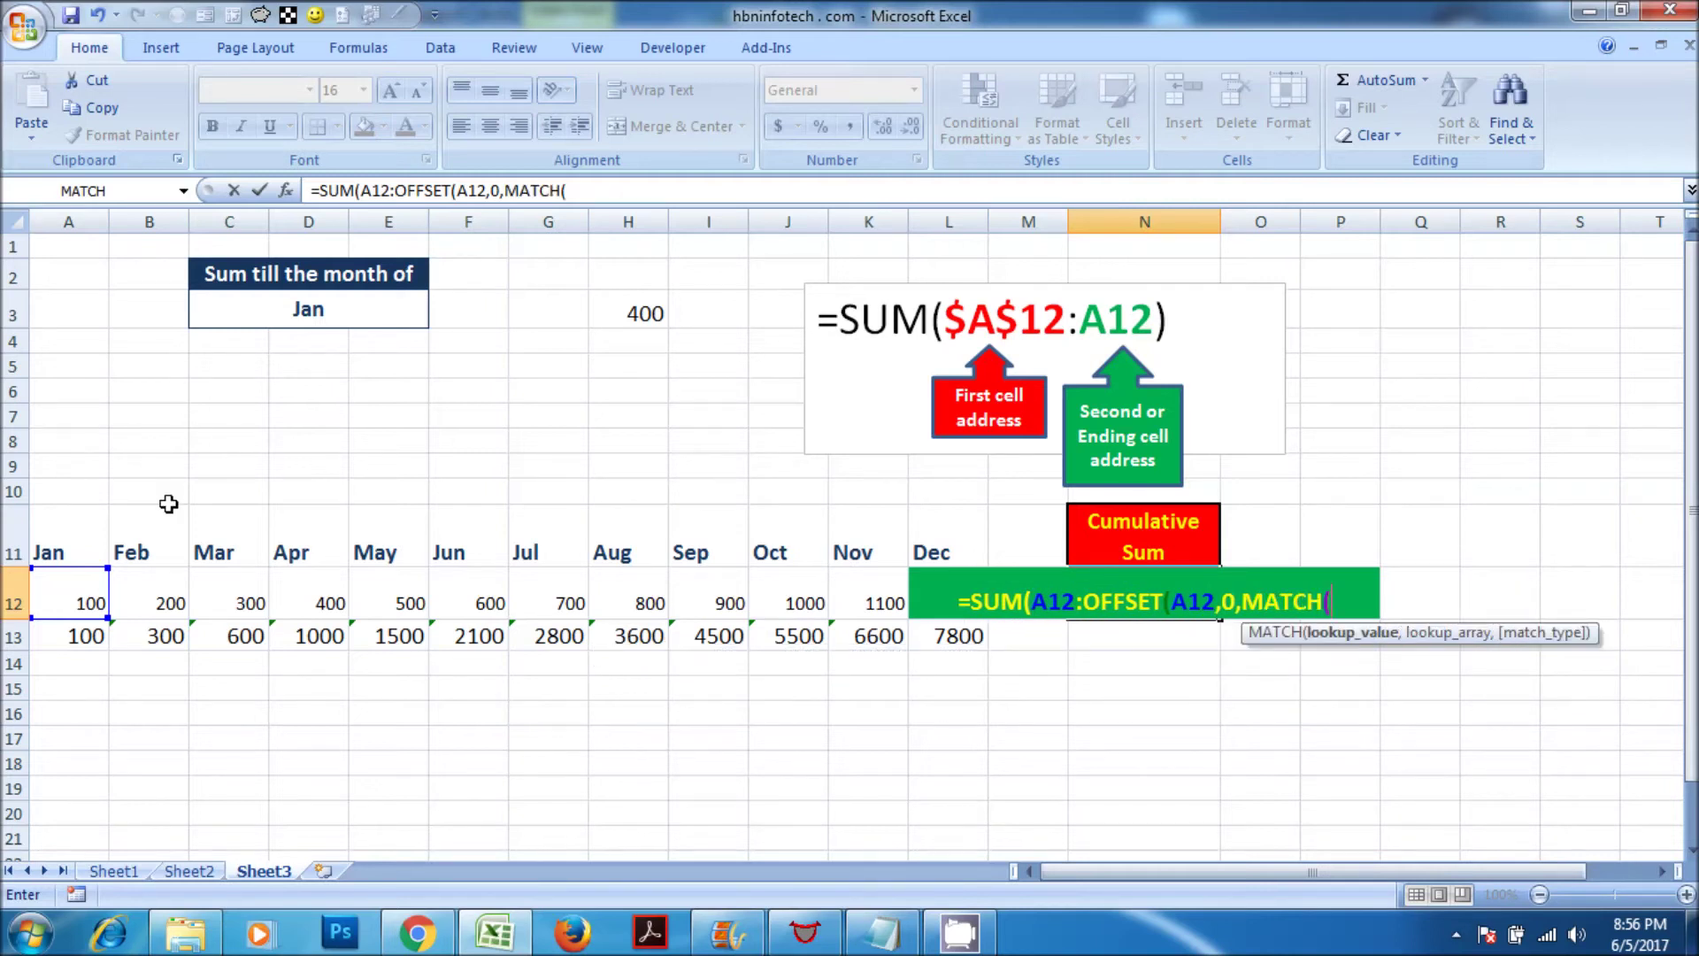
{"action": "left_click", "coordinate": [261, 318]}
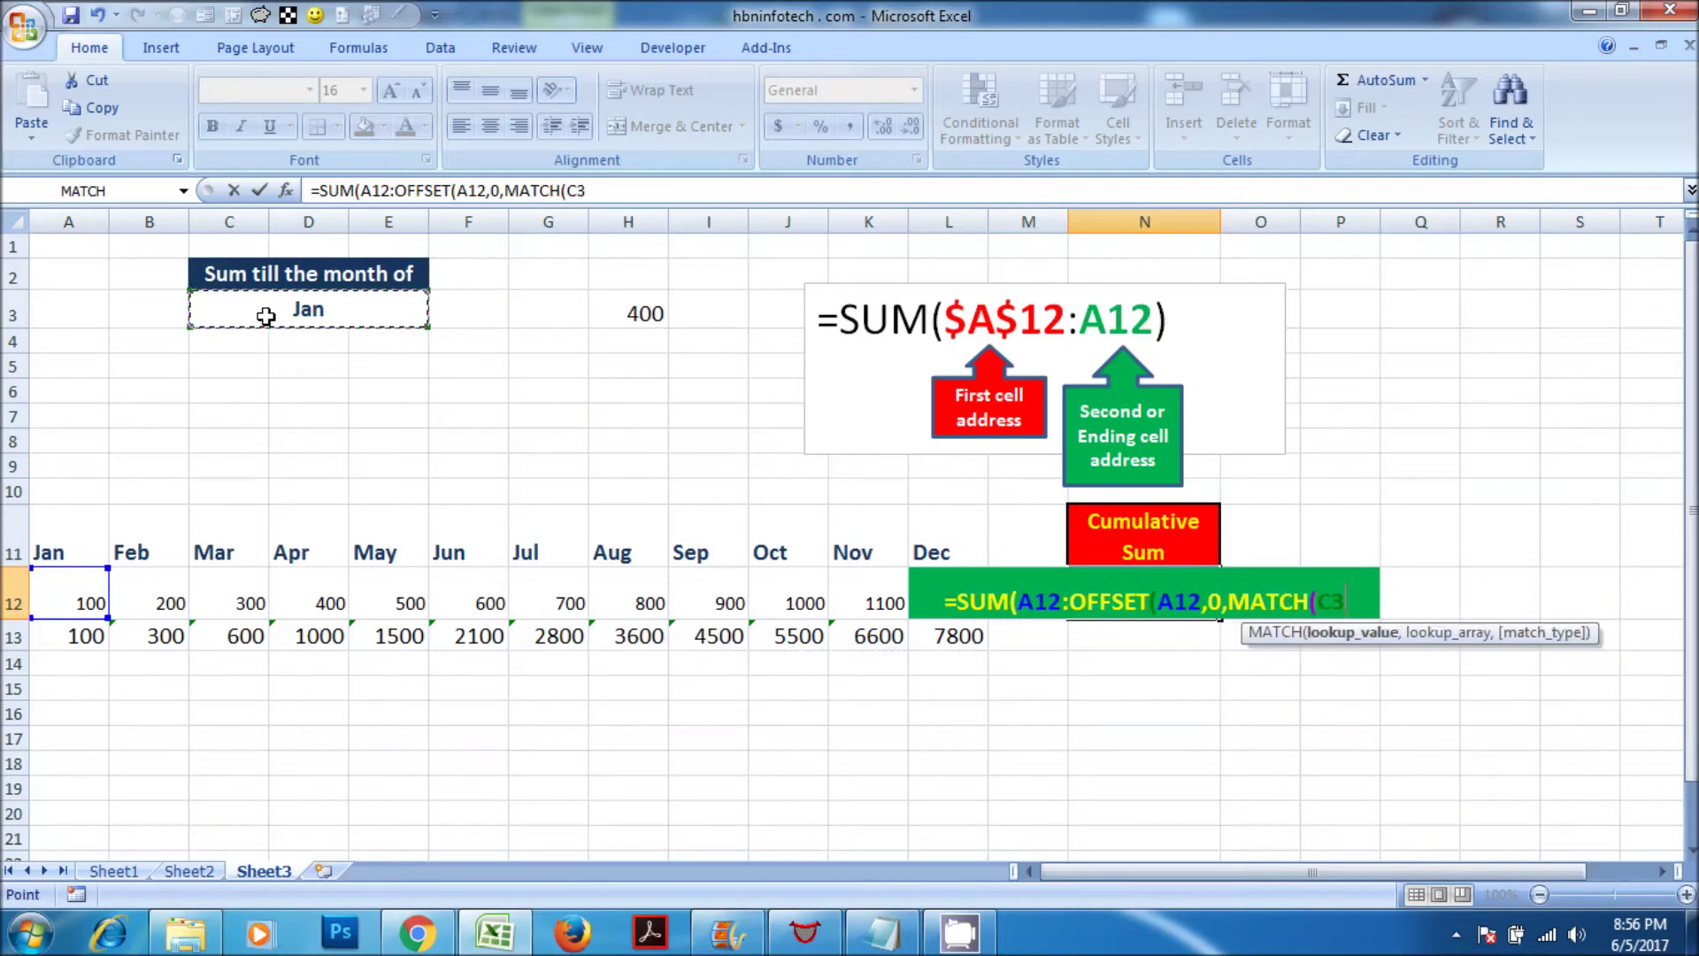
{"action": "type", "text": ","}
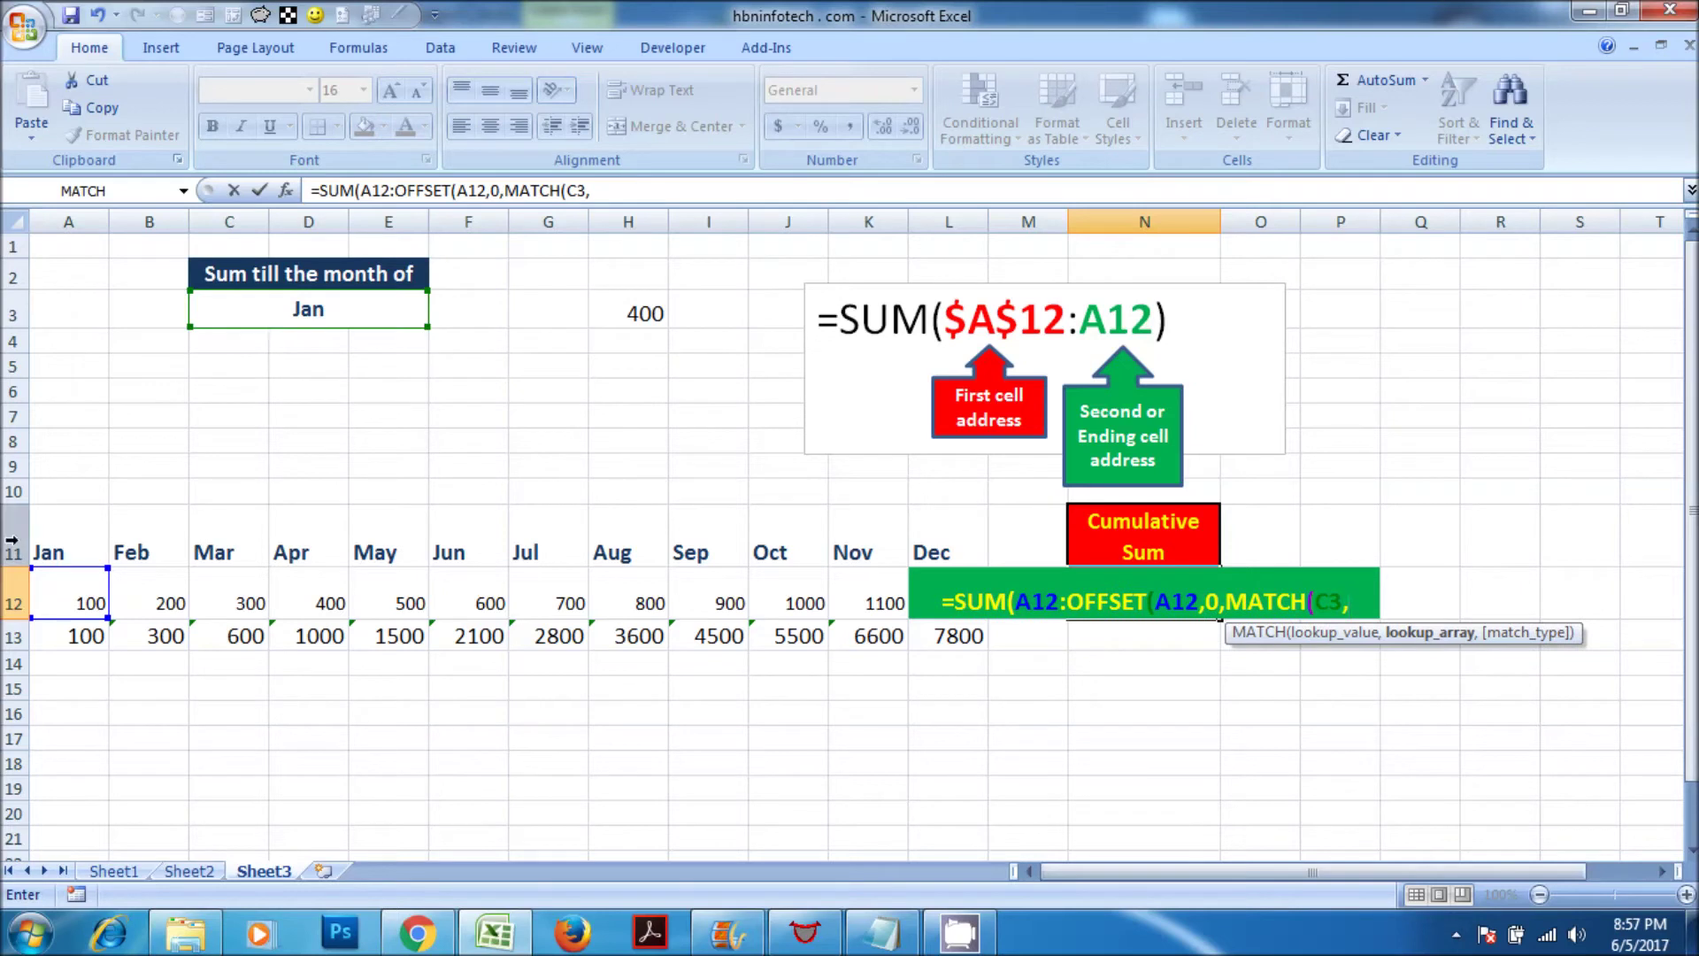
{"action": "left_click", "coordinate": [49, 541]}
{"action": "left_click_drag", "start_coordinate": [224, 535], "coordinate": [935, 532]}
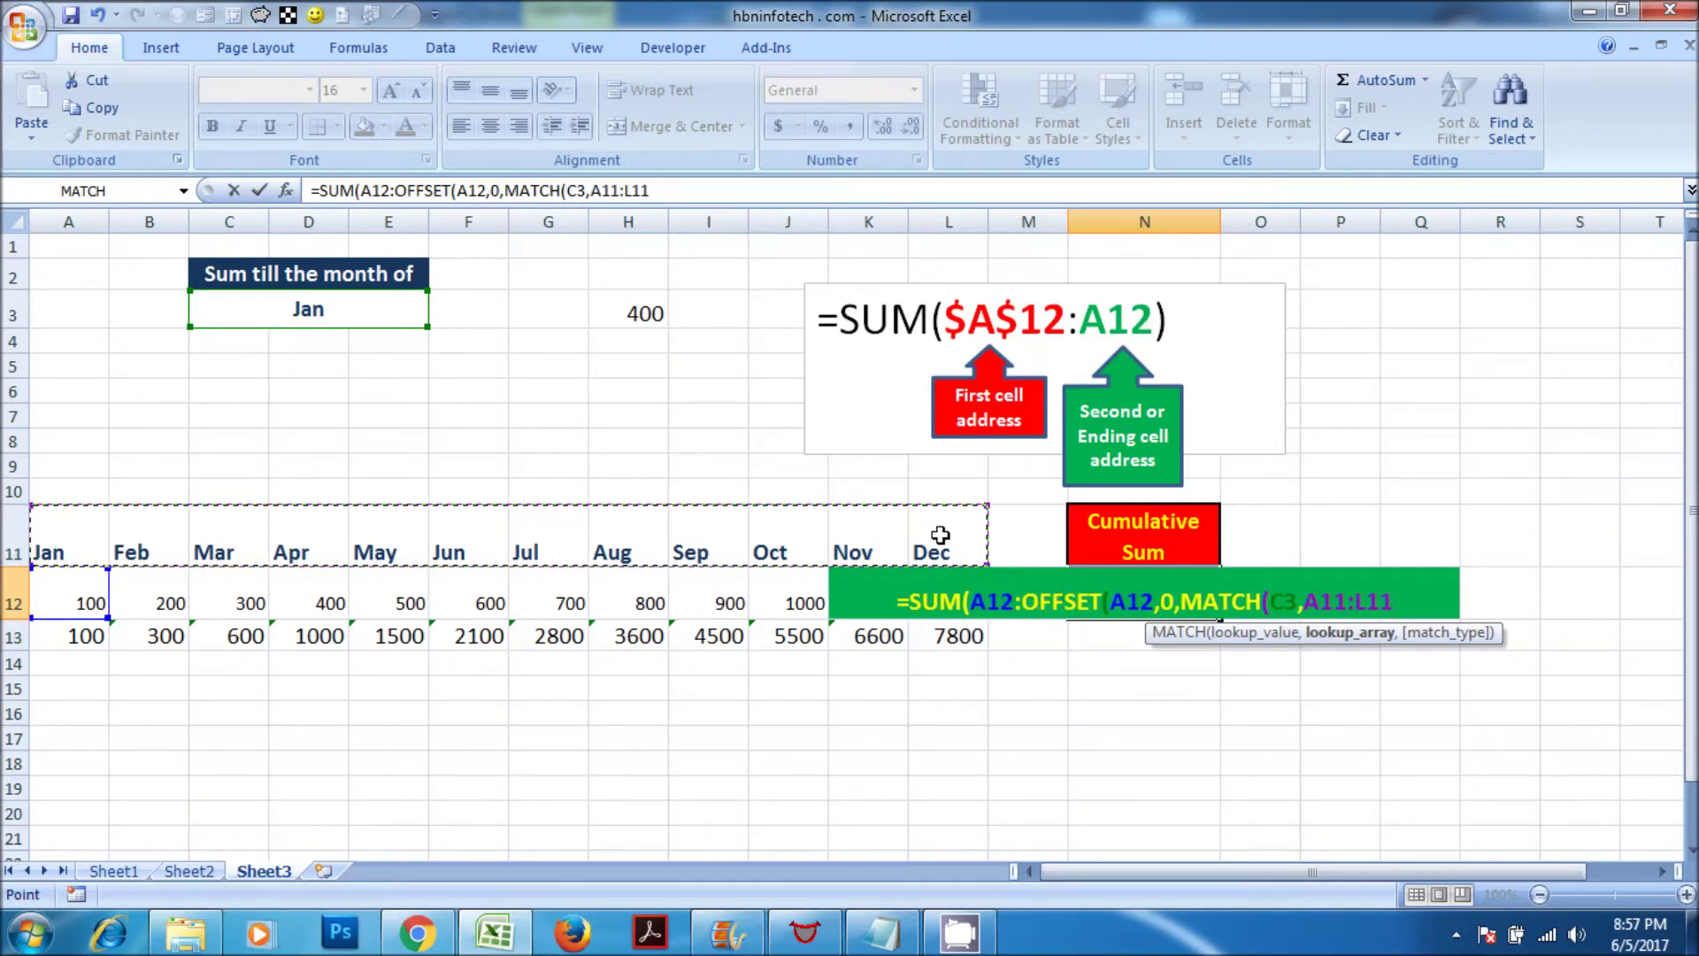
{"action": "type", "text": ","}
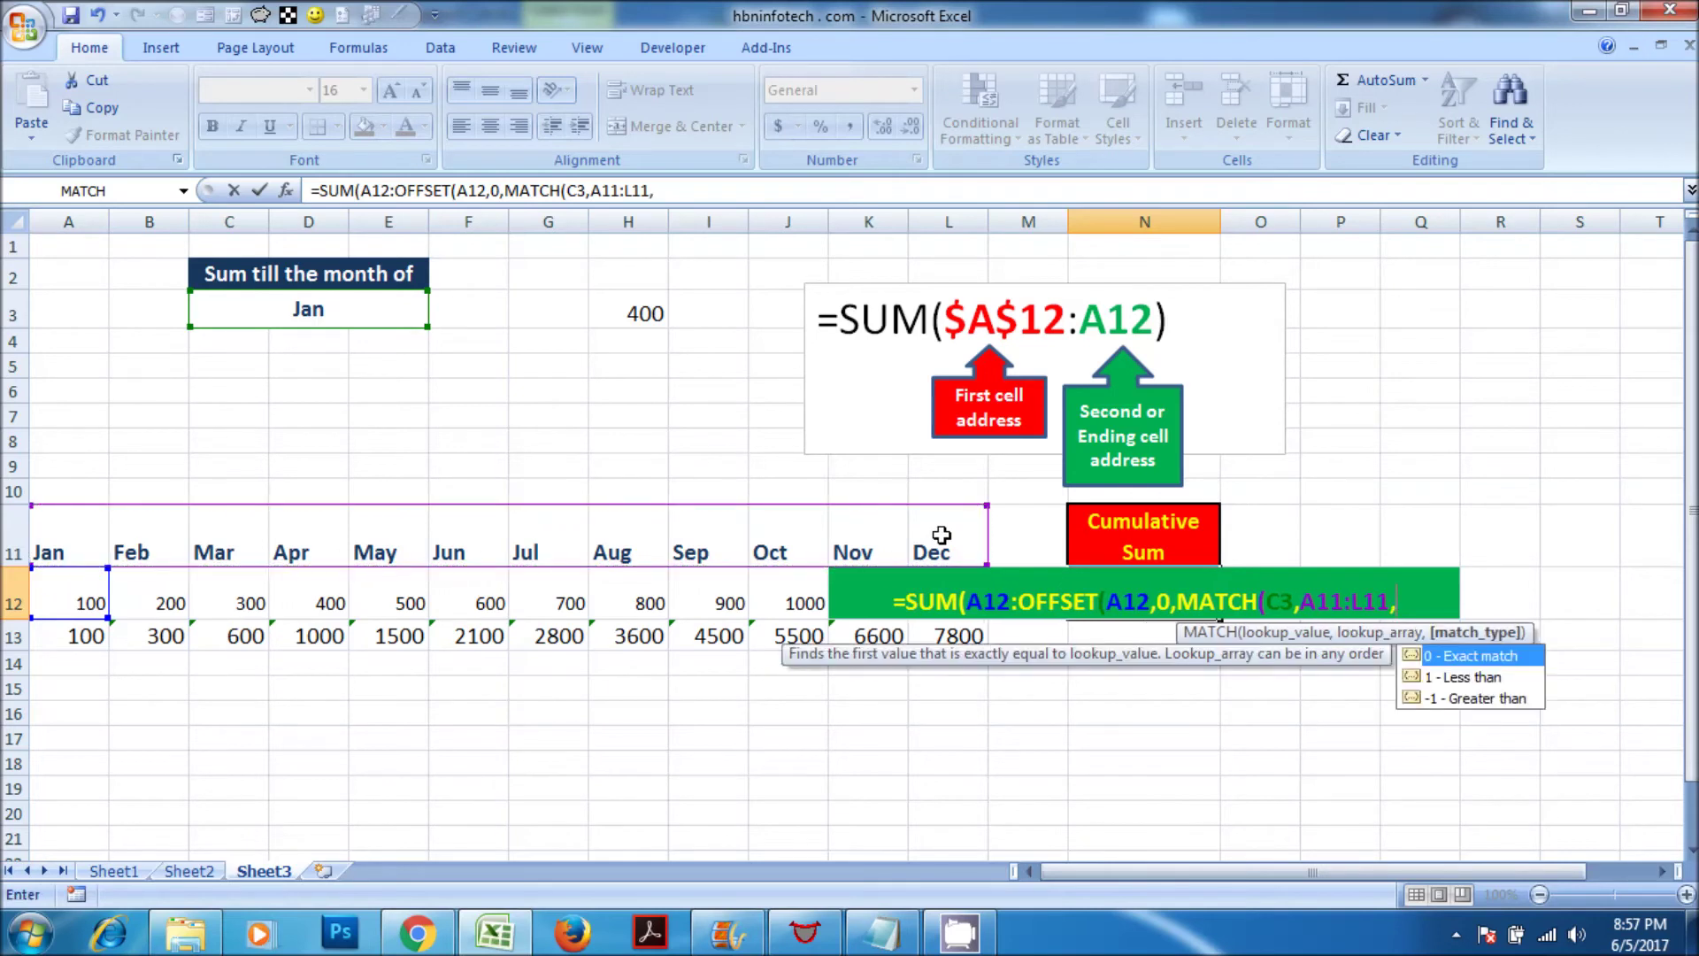
{"action": "type", "text": "0"}
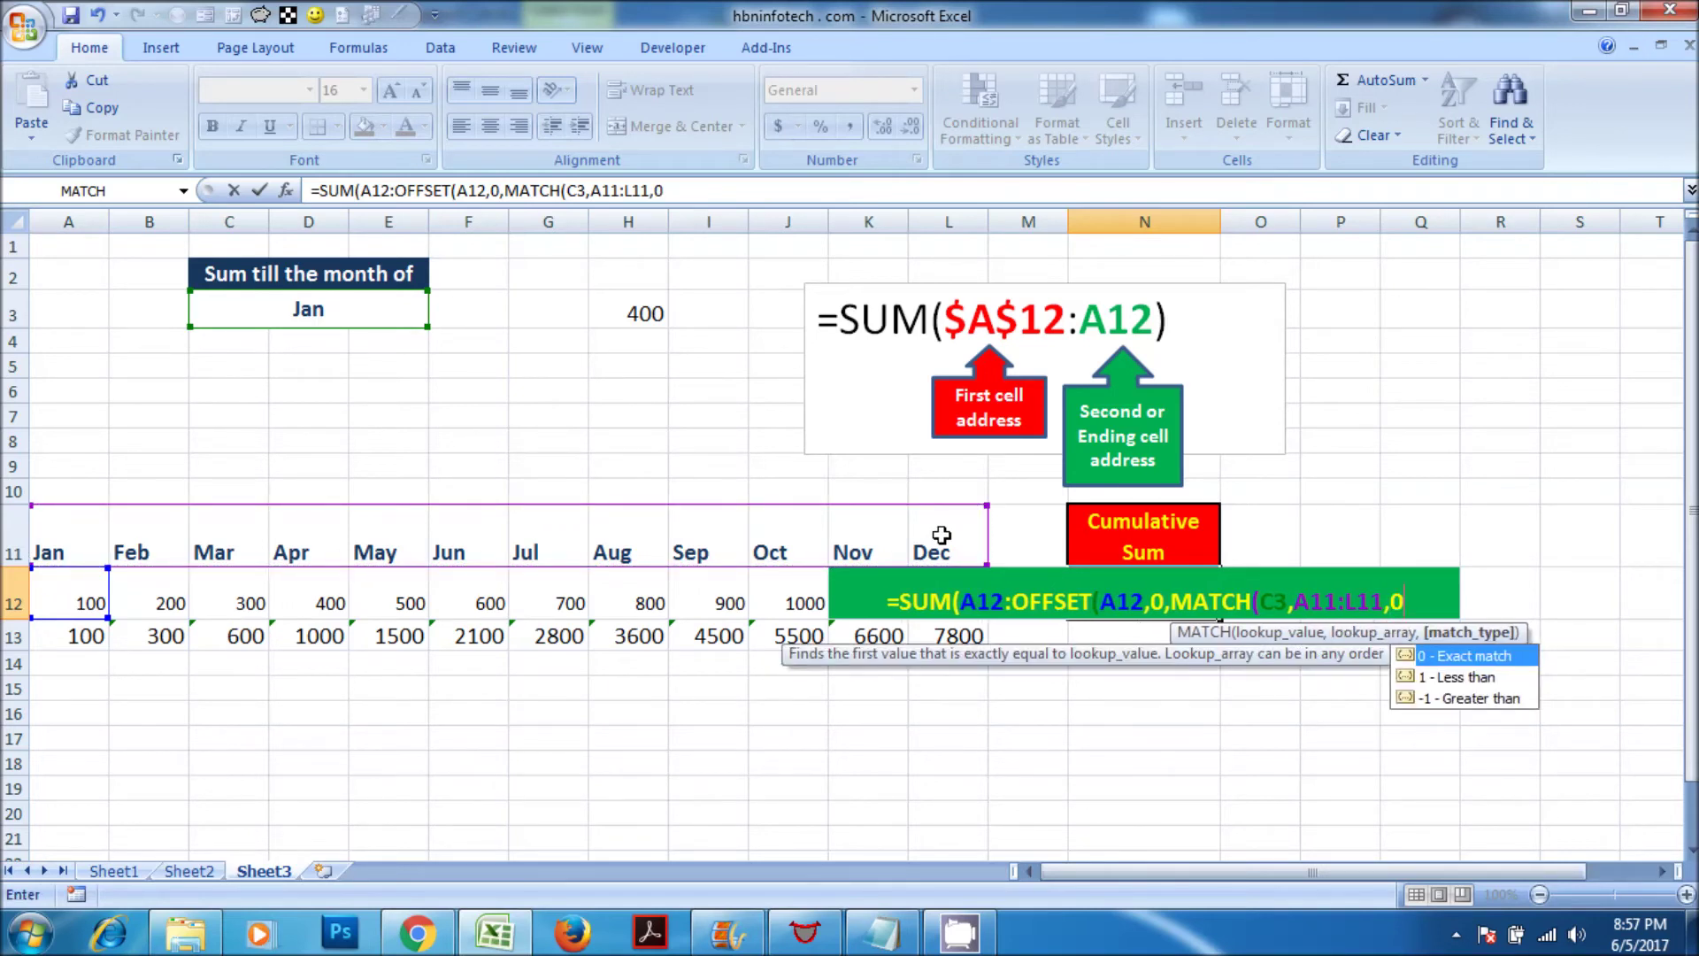
{"action": "type", "text": ")"}
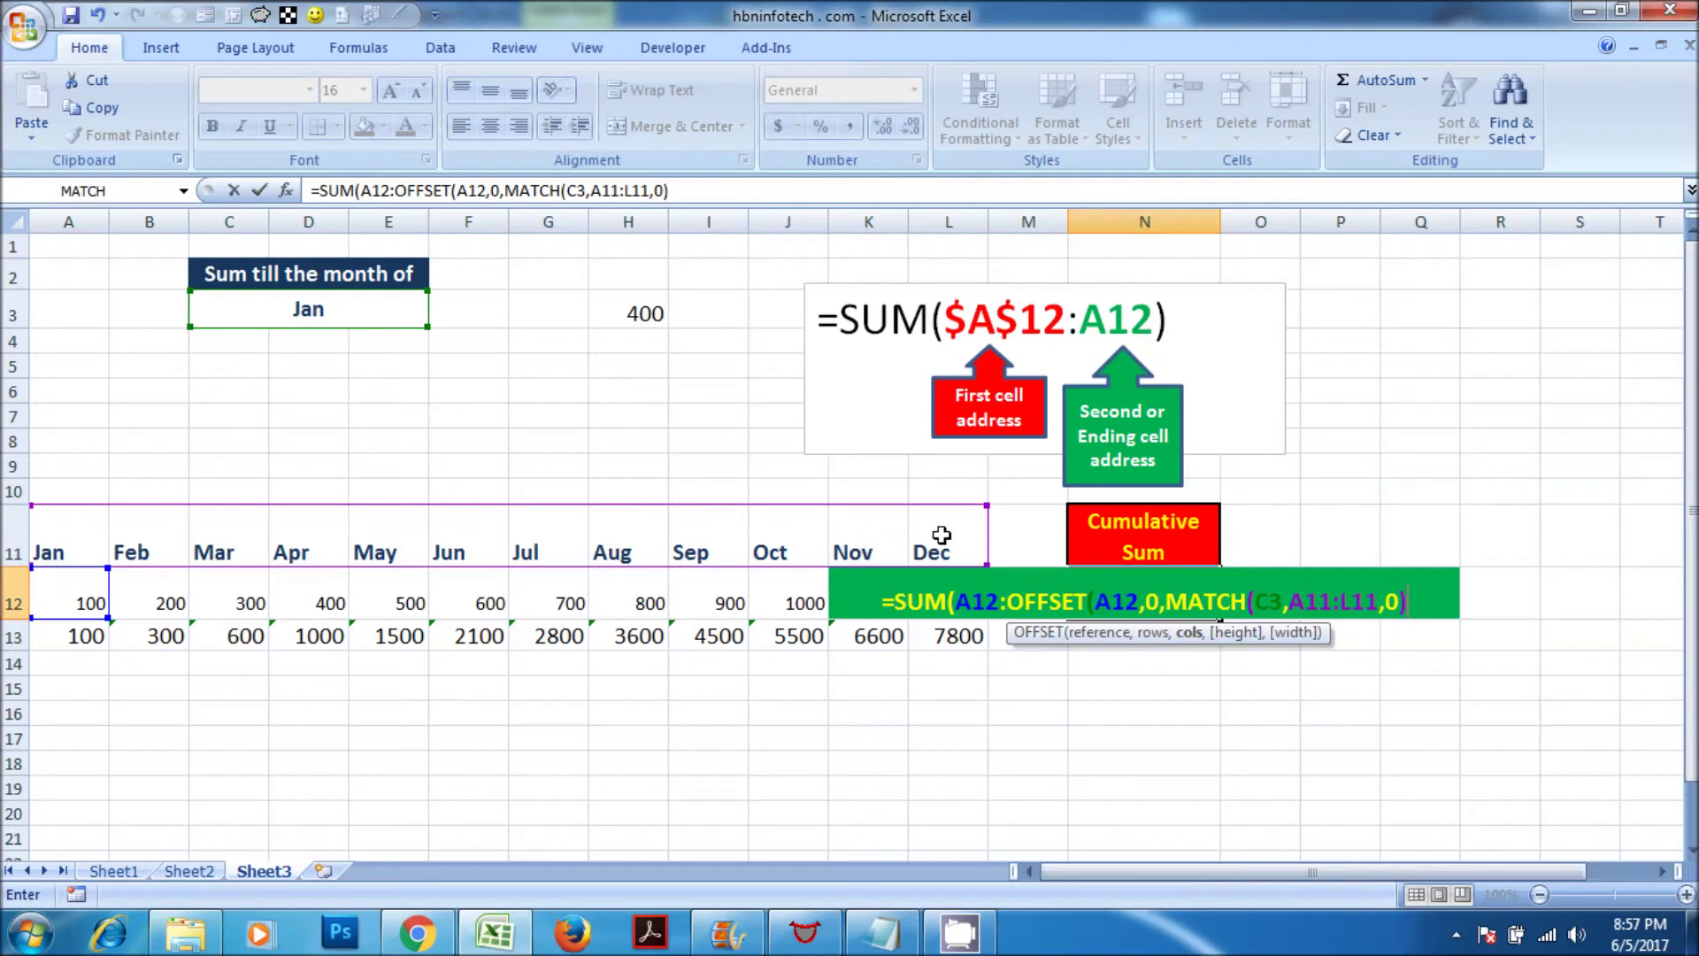
{"action": "type", "text": "-1"}
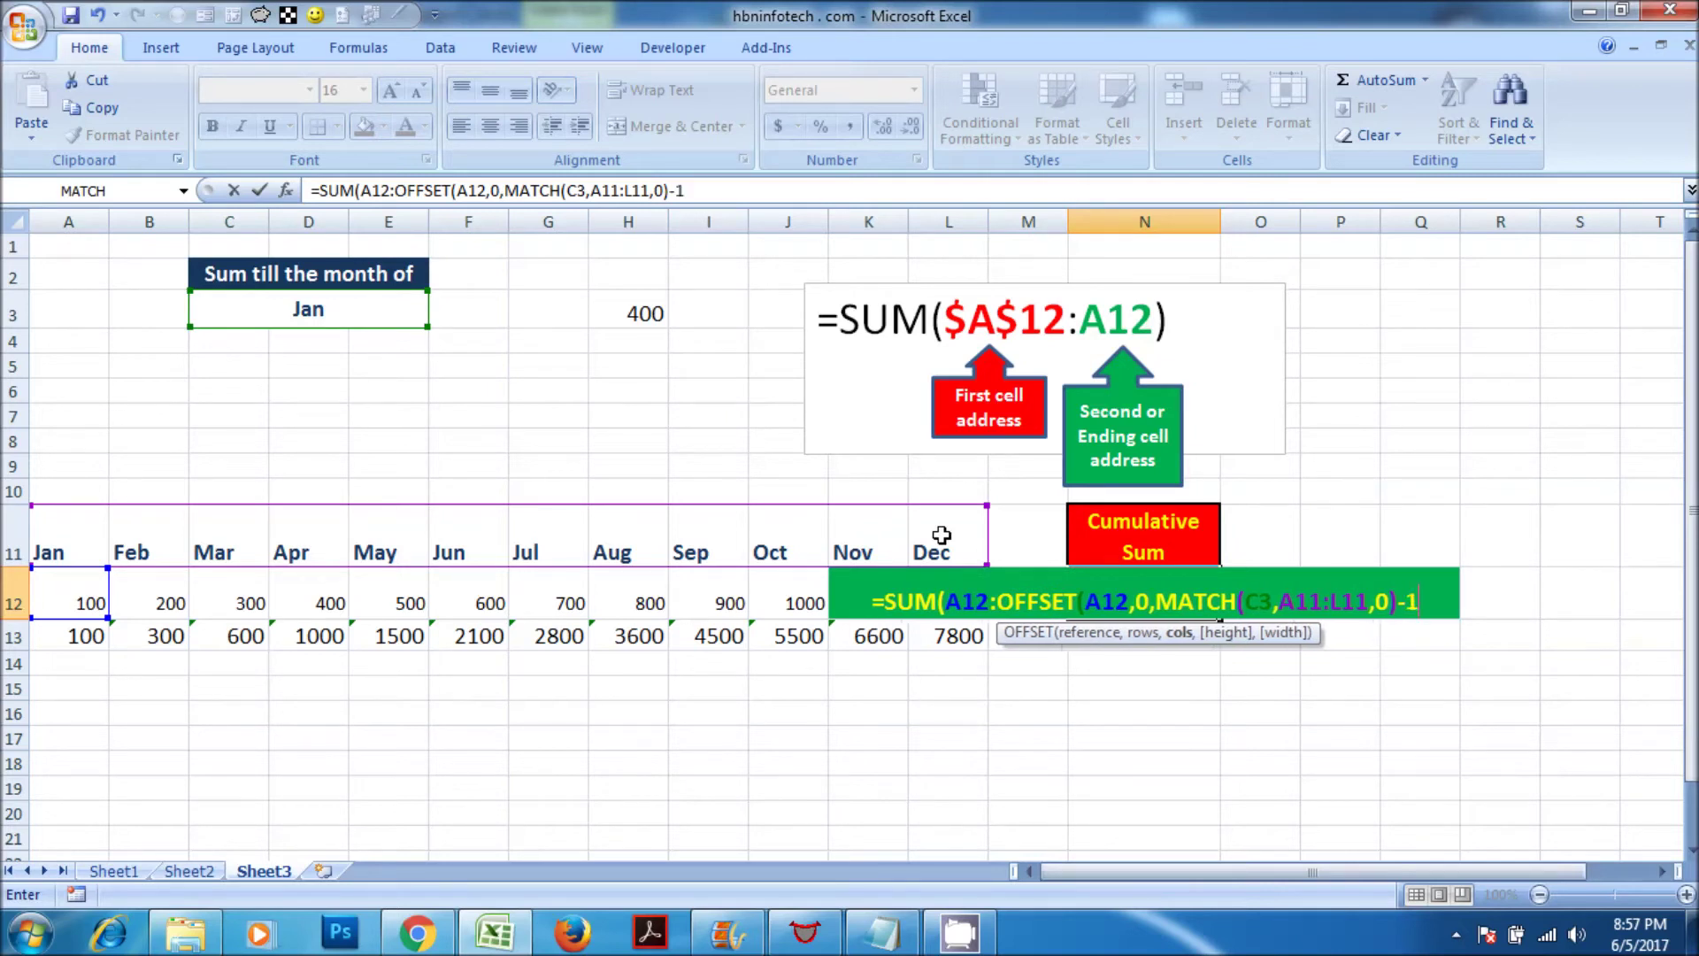
{"action": "type", "text": "))"}
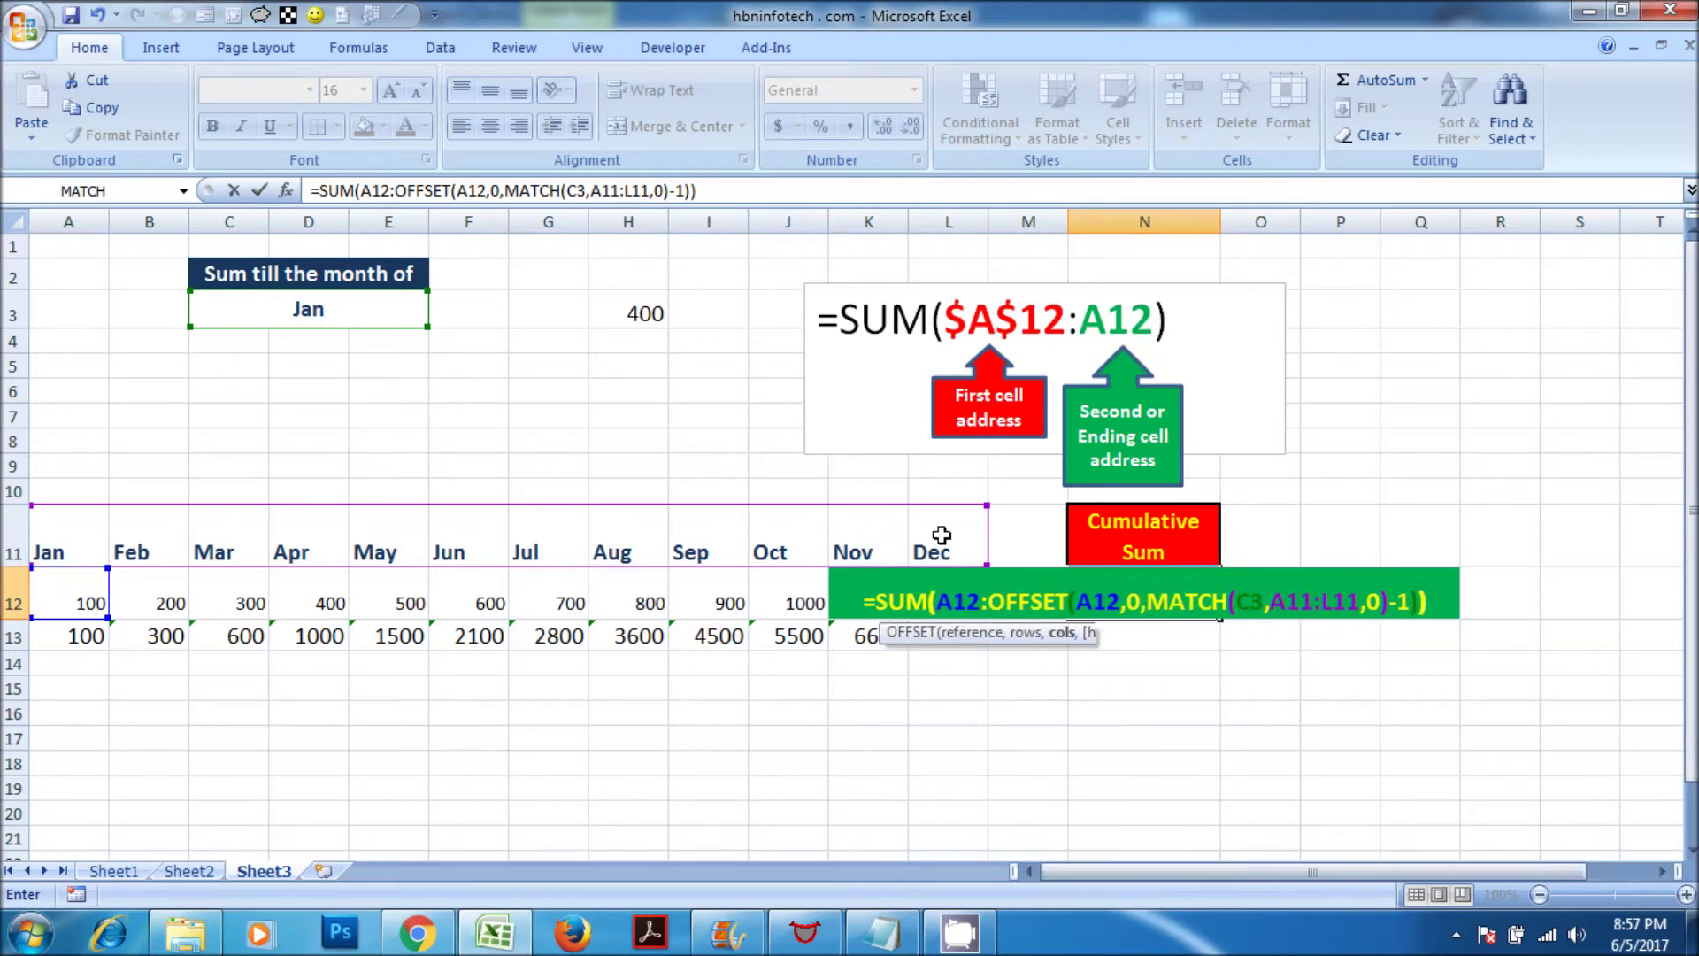
{"action": "key", "text": "Return"}
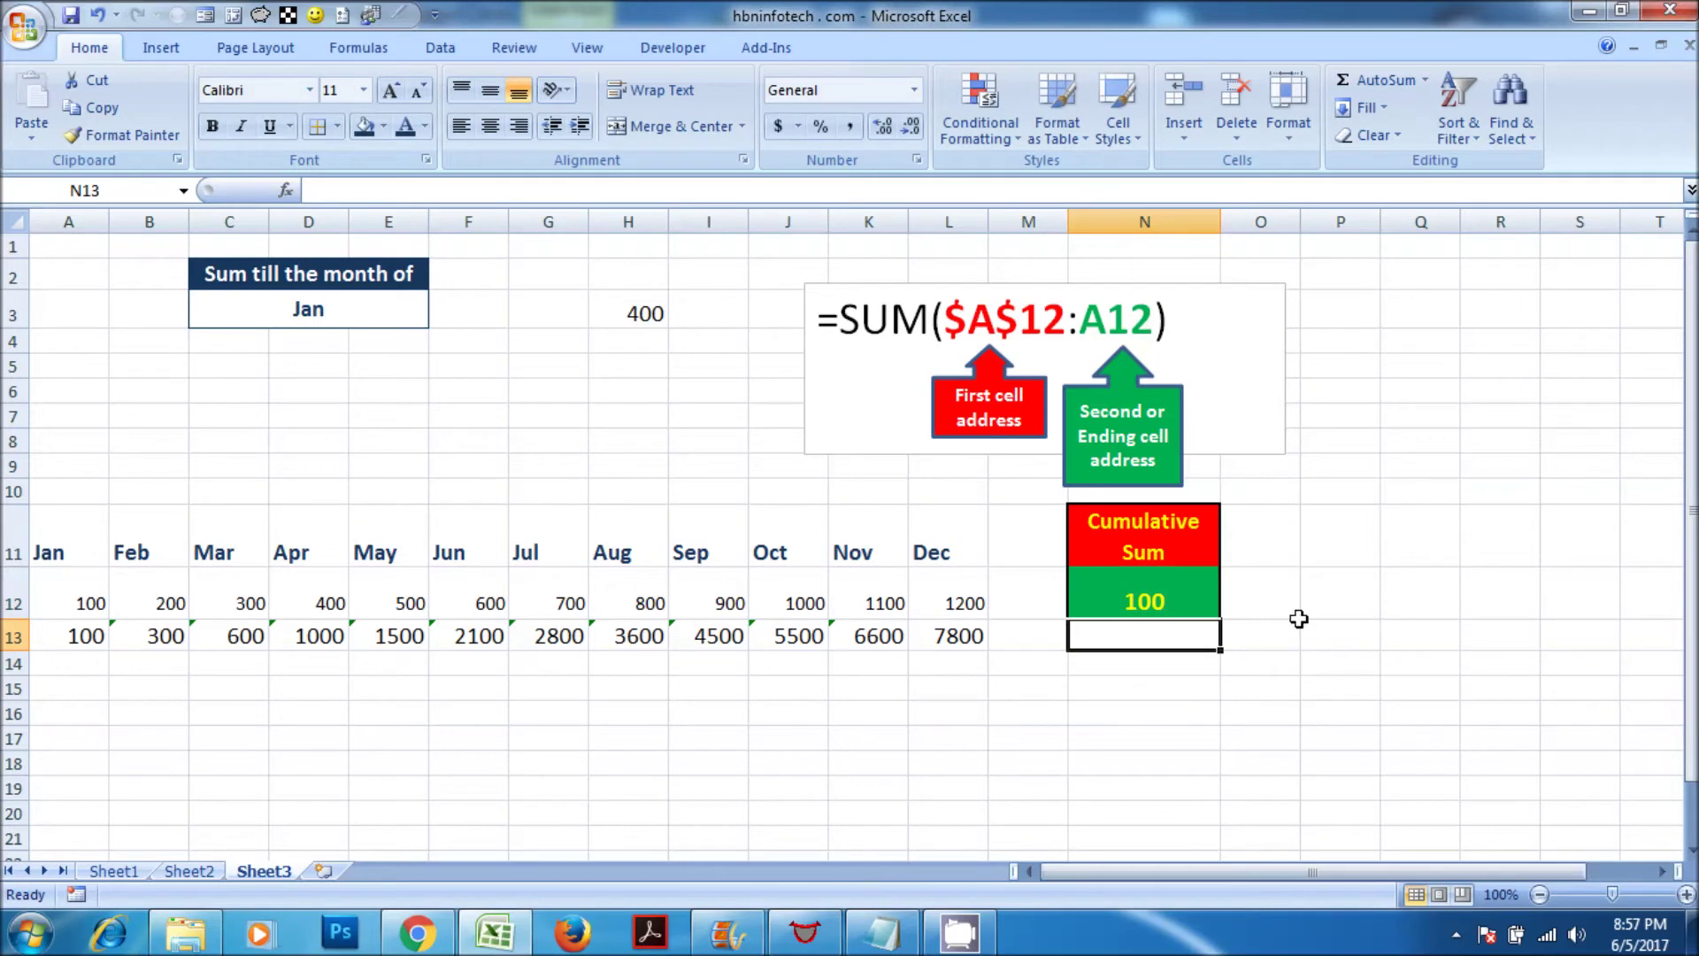
Switch C3's month to Feb, May, then Sep, watching N12 update to 4500
{"action": "left_click", "coordinate": [1192, 600]}
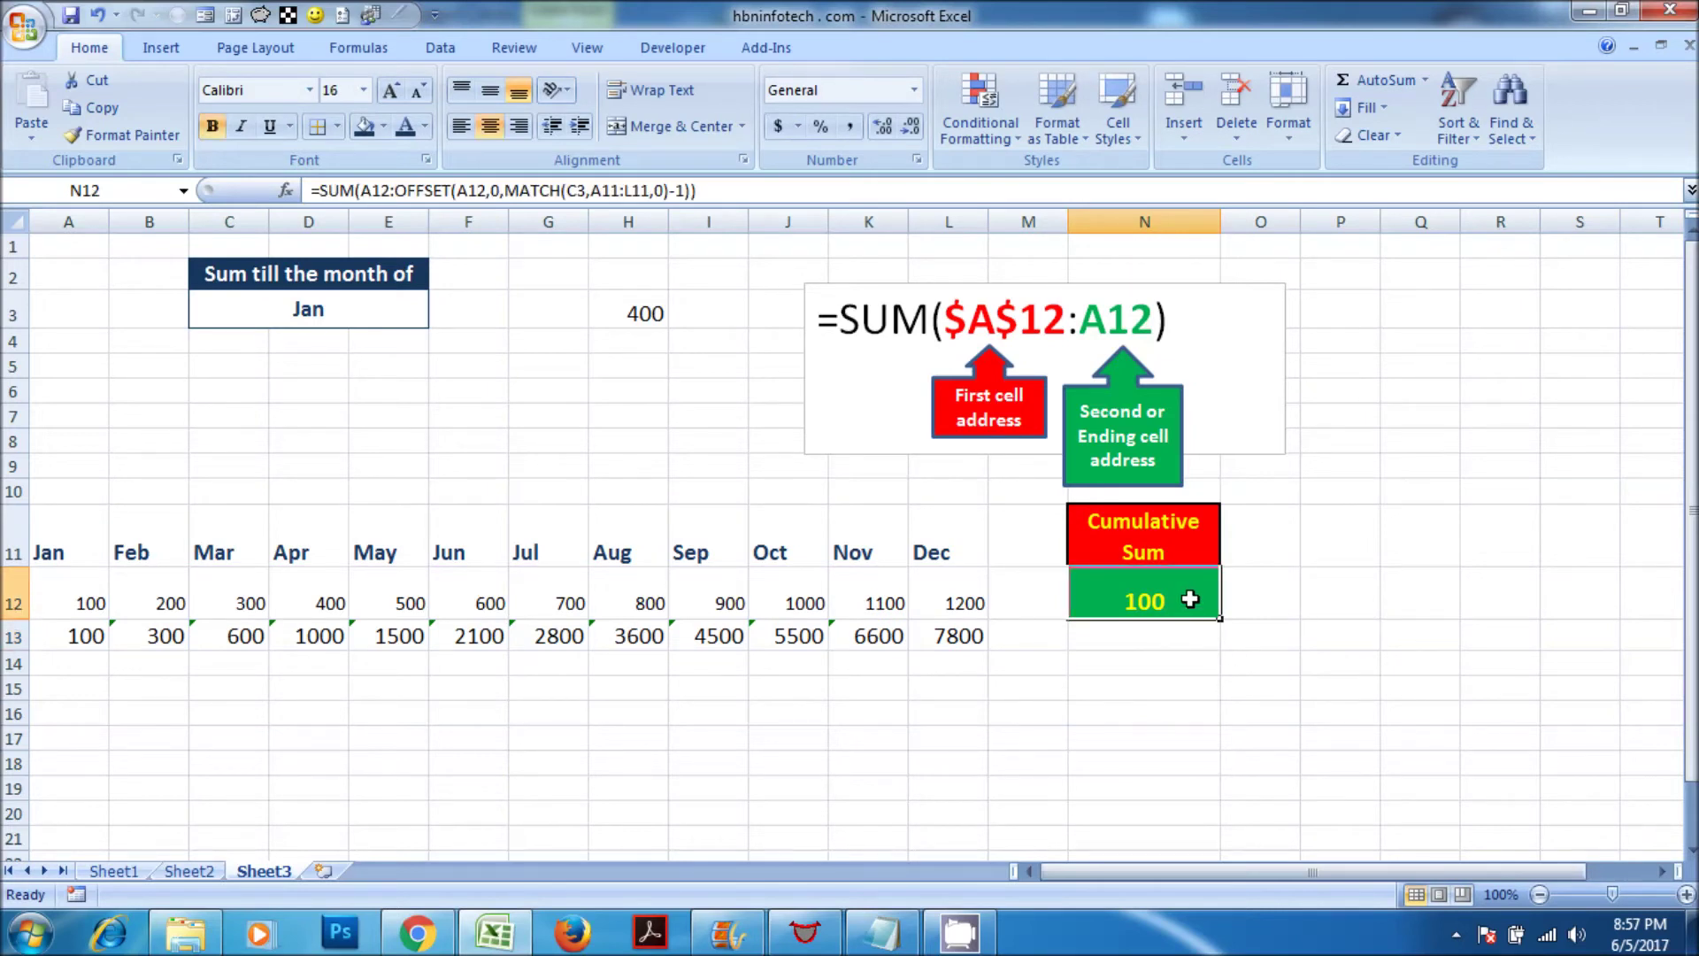
{"action": "left_click", "coordinate": [319, 303]}
{"action": "left_click", "coordinate": [439, 315]}
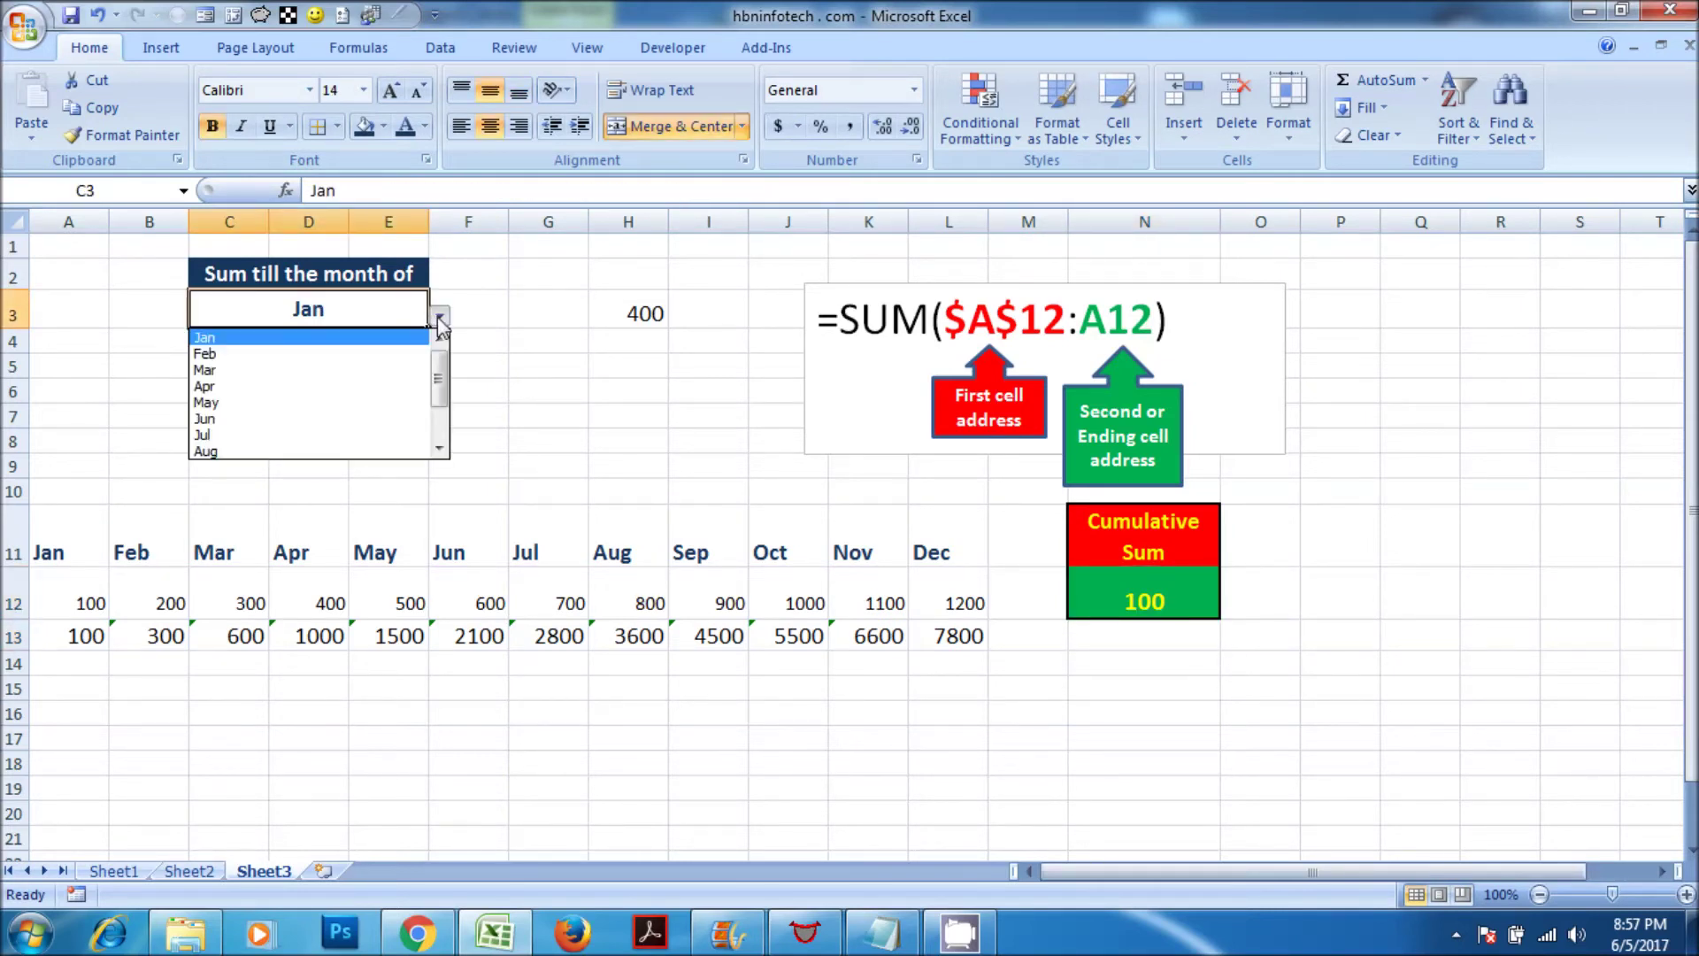
{"action": "left_click", "coordinate": [262, 351]}
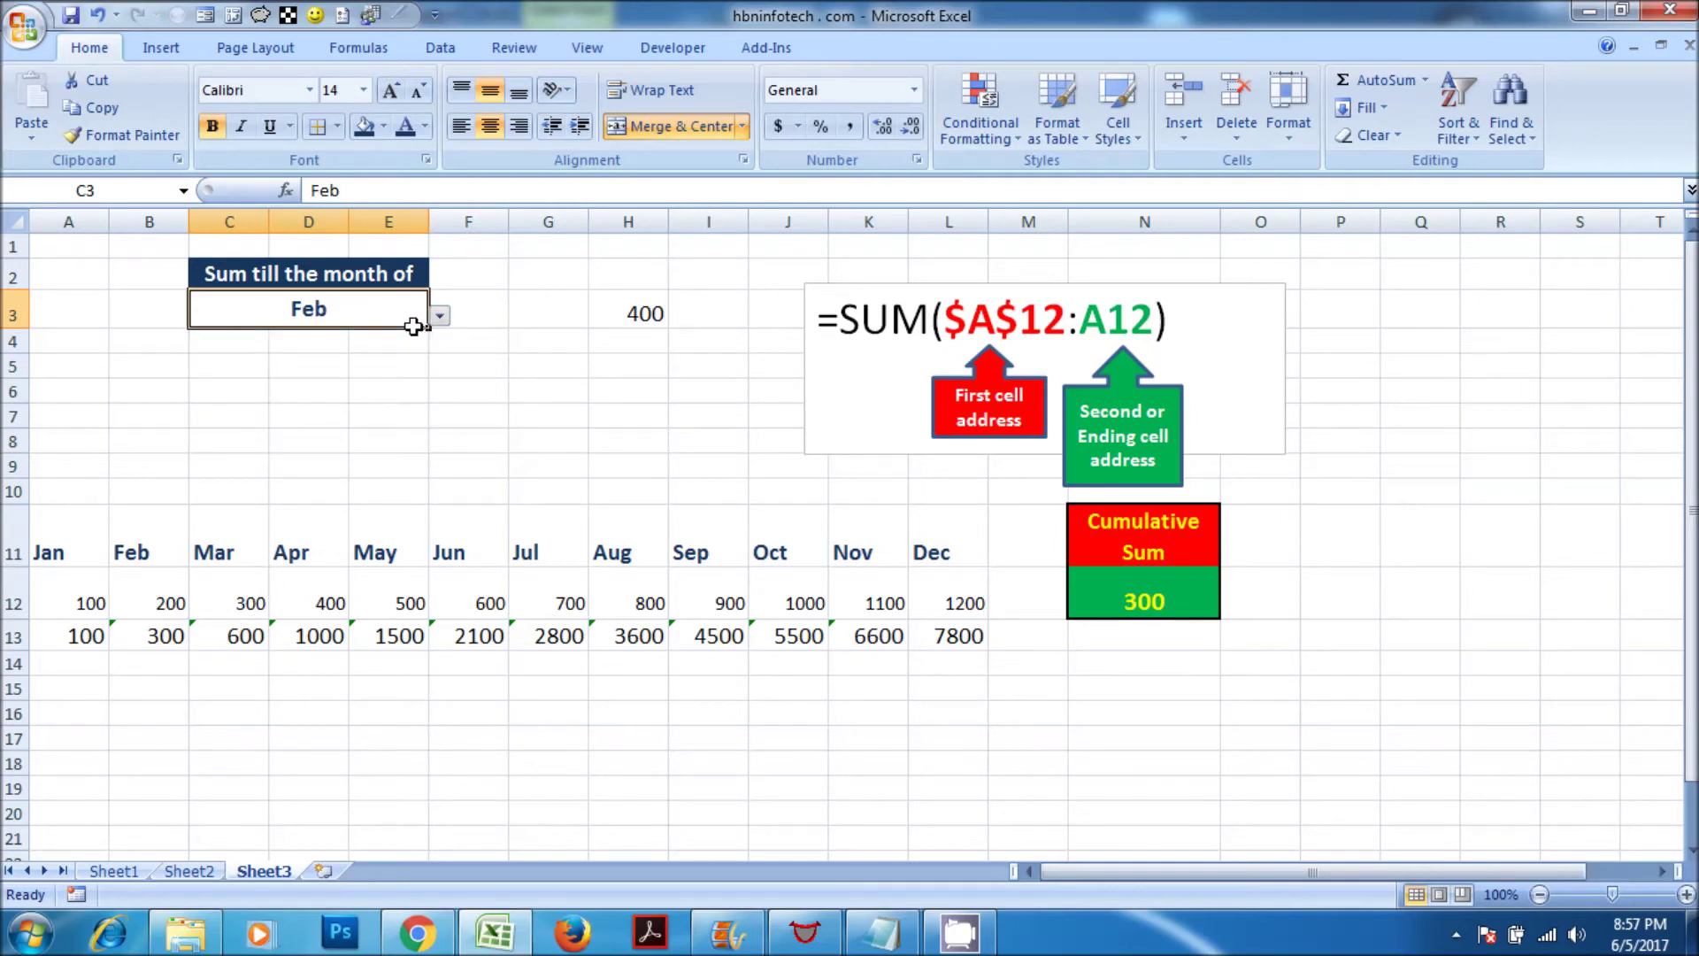
{"action": "left_click", "coordinate": [439, 316]}
{"action": "left_click", "coordinate": [334, 385]}
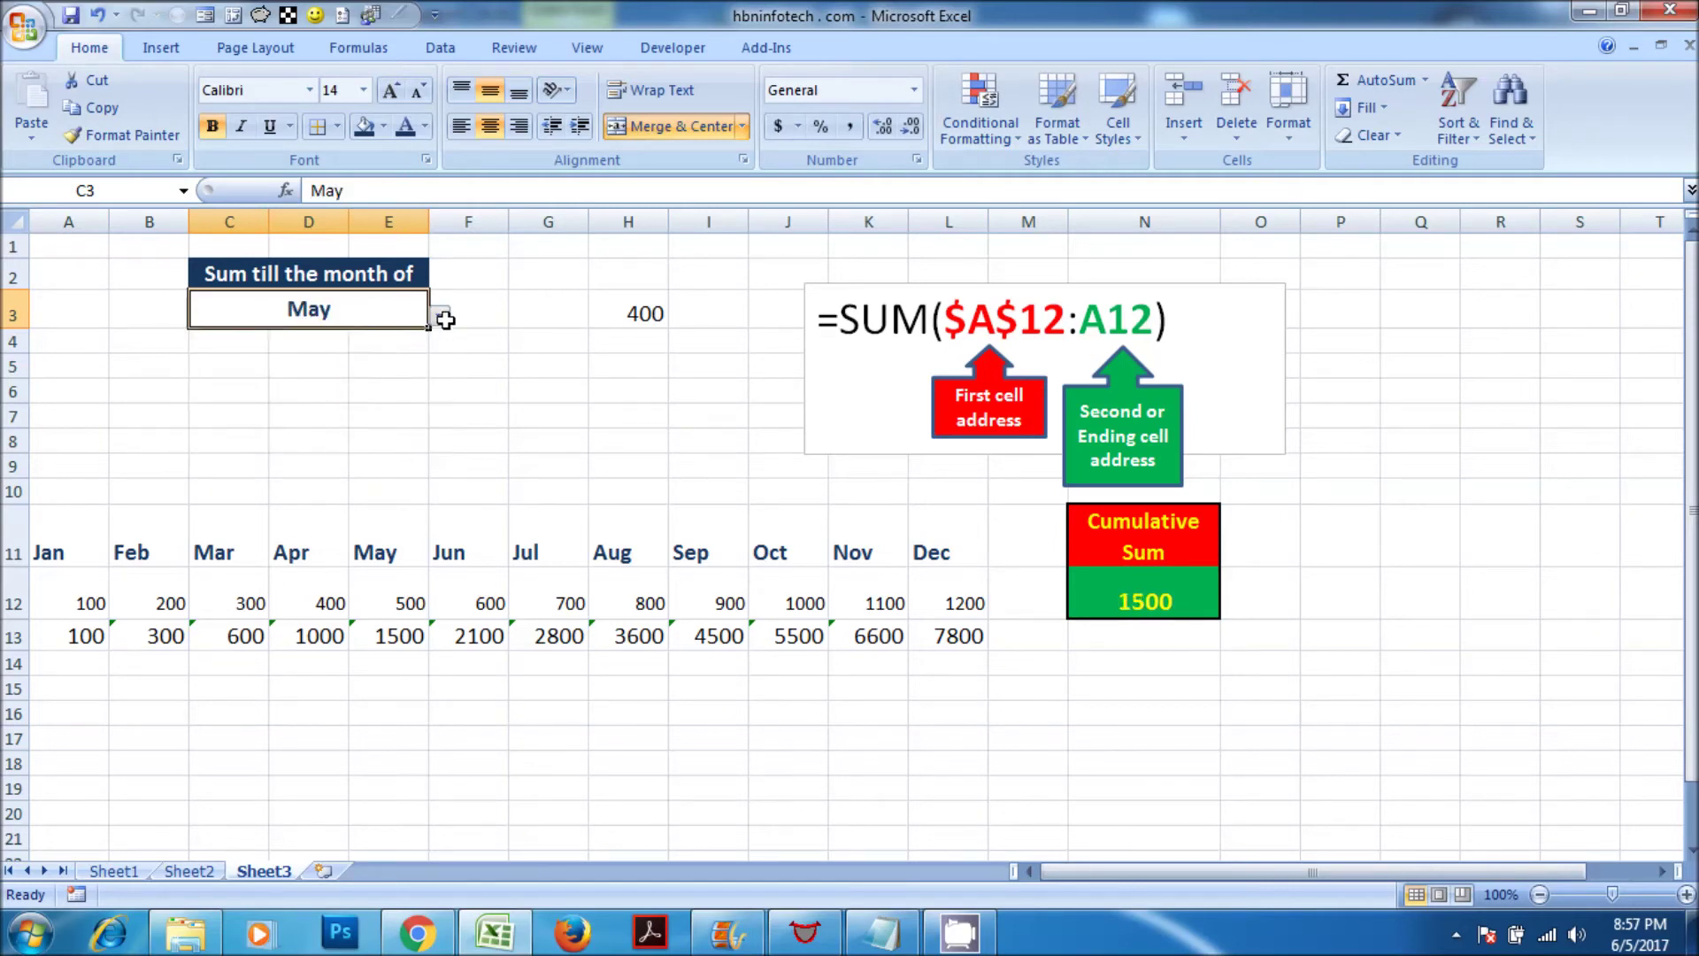
{"action": "left_click", "coordinate": [442, 317]}
{"action": "left_click", "coordinate": [307, 416]}
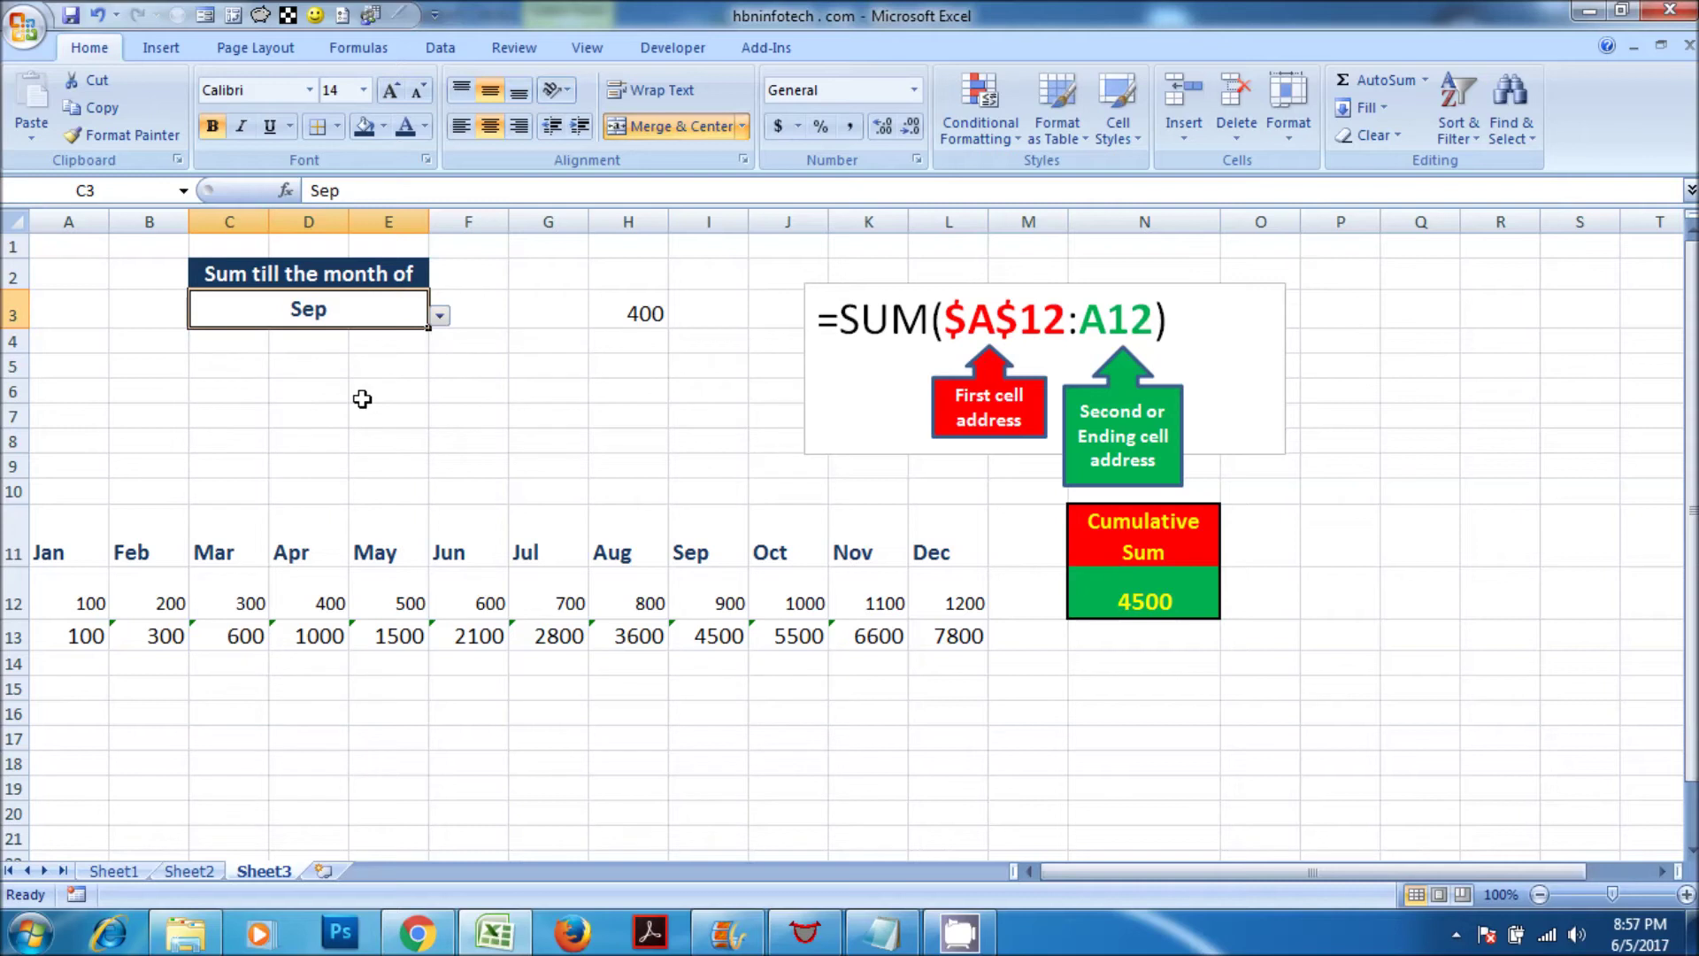
{"action": "left_click", "coordinate": [1161, 665]}
Enter the note 'this keeps incrementing' in N14
{"action": "type", "text": "t"}
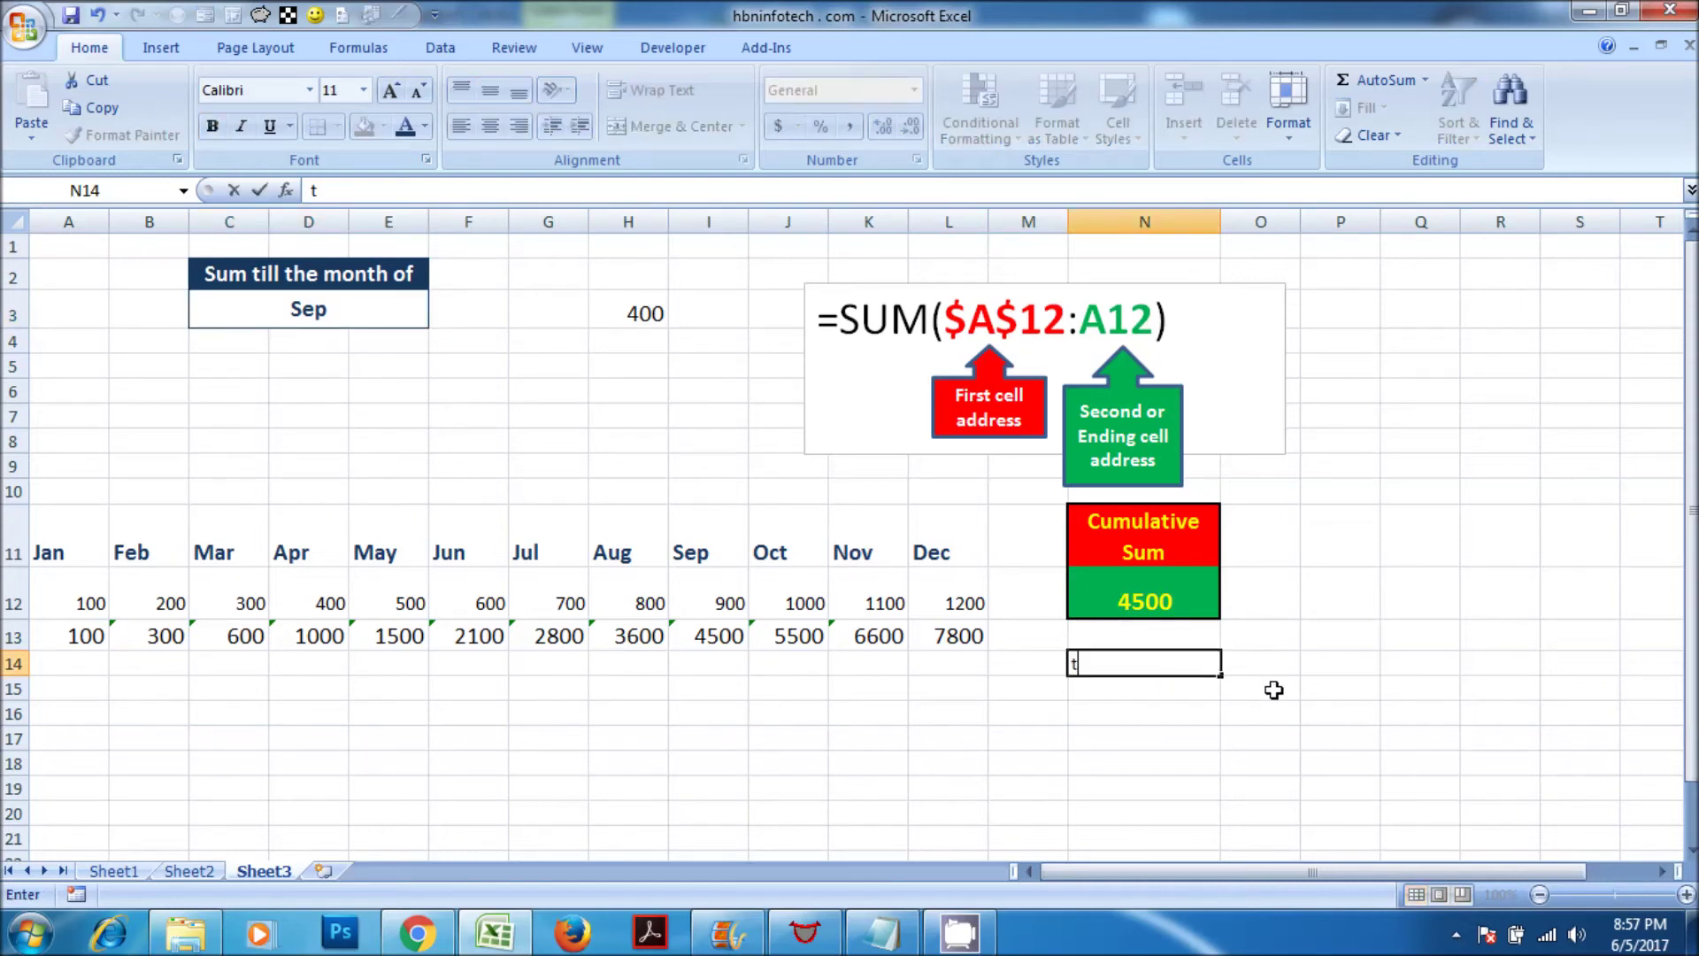
{"action": "type", "text": "his keeps i"}
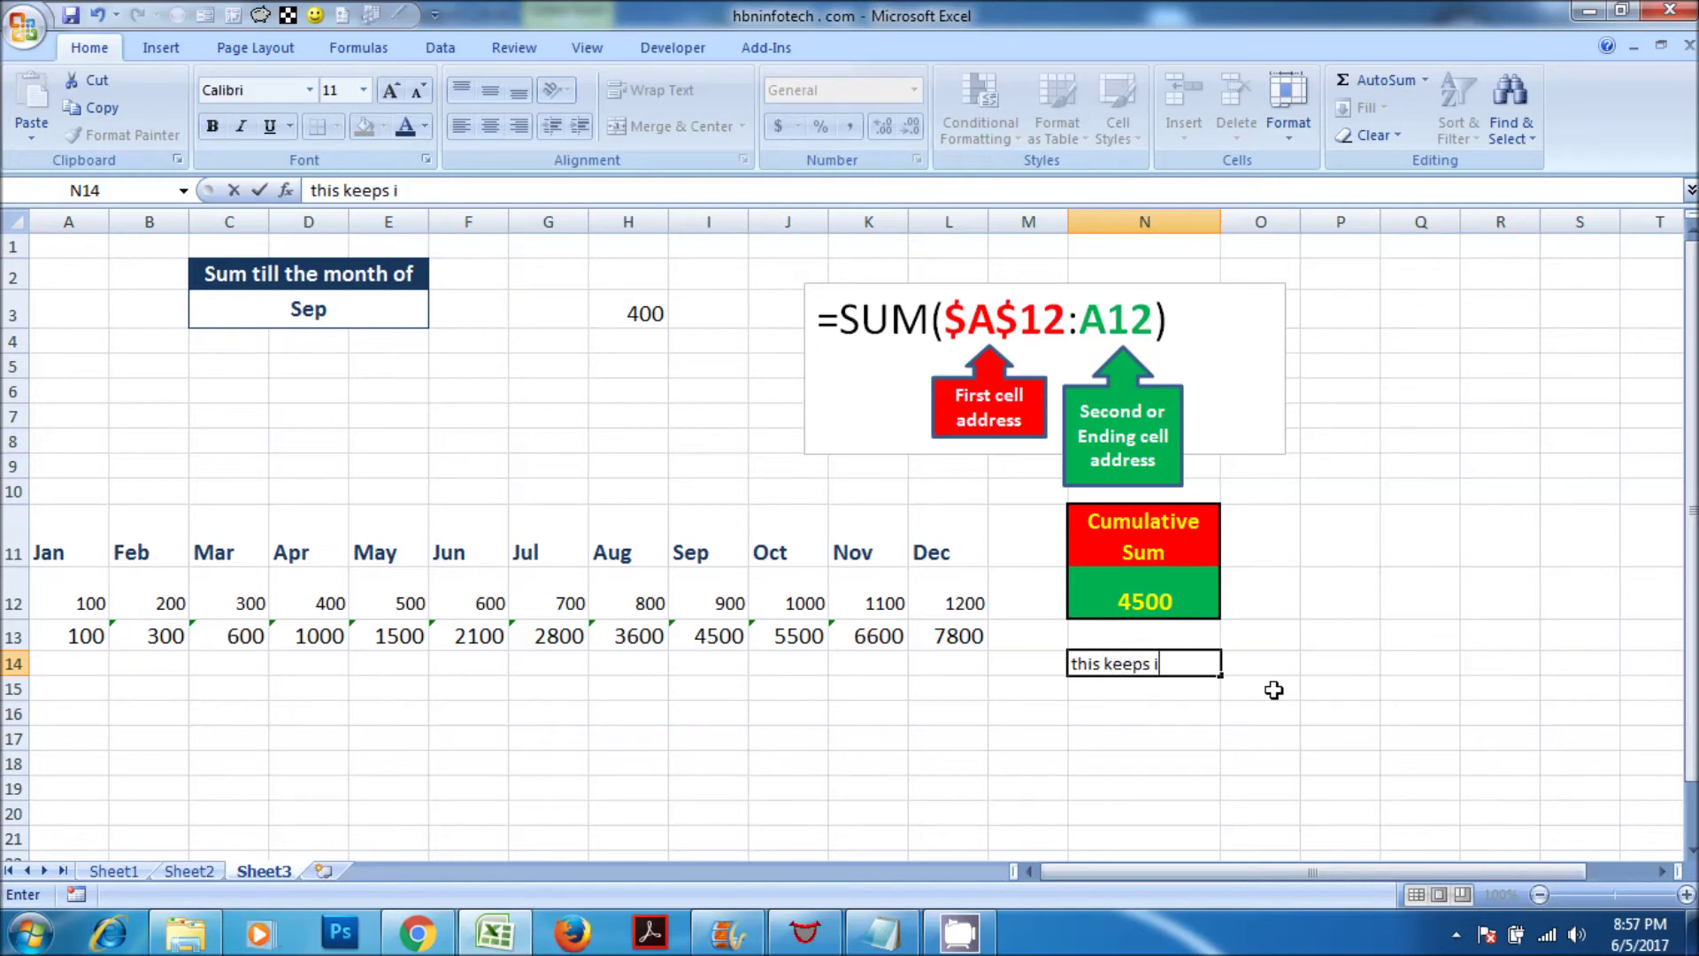
{"action": "type", "text": "ncrementing"}
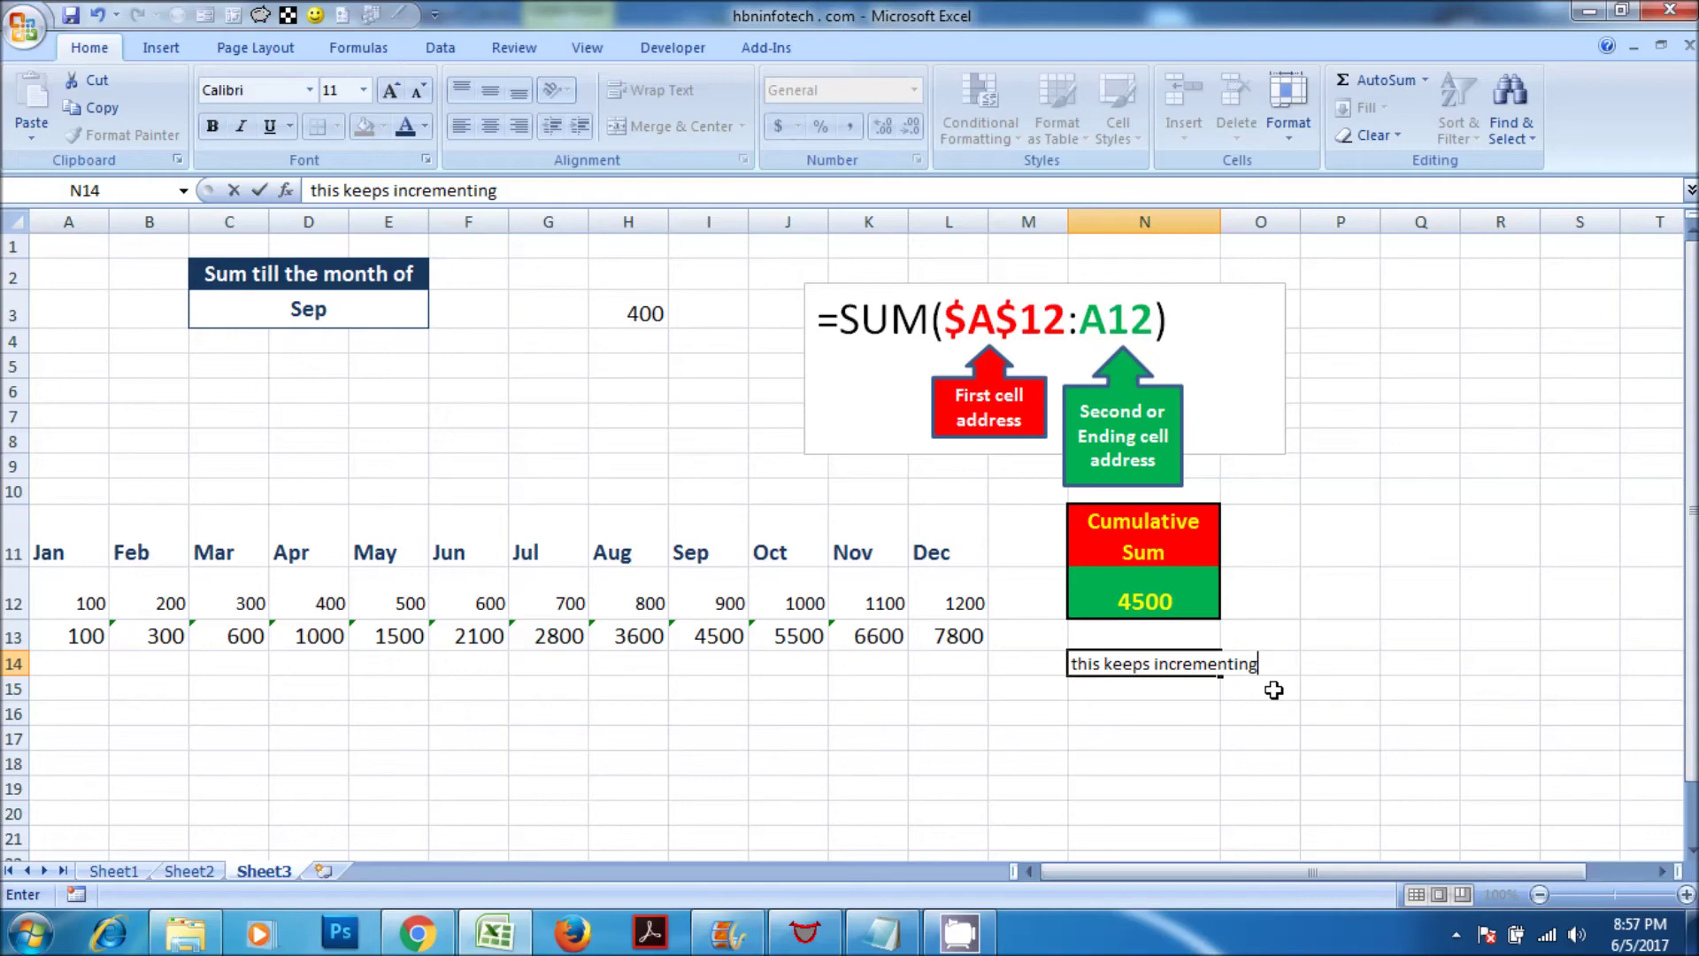
{"action": "key", "text": "Return"}
{"action": "key", "text": "Return"}
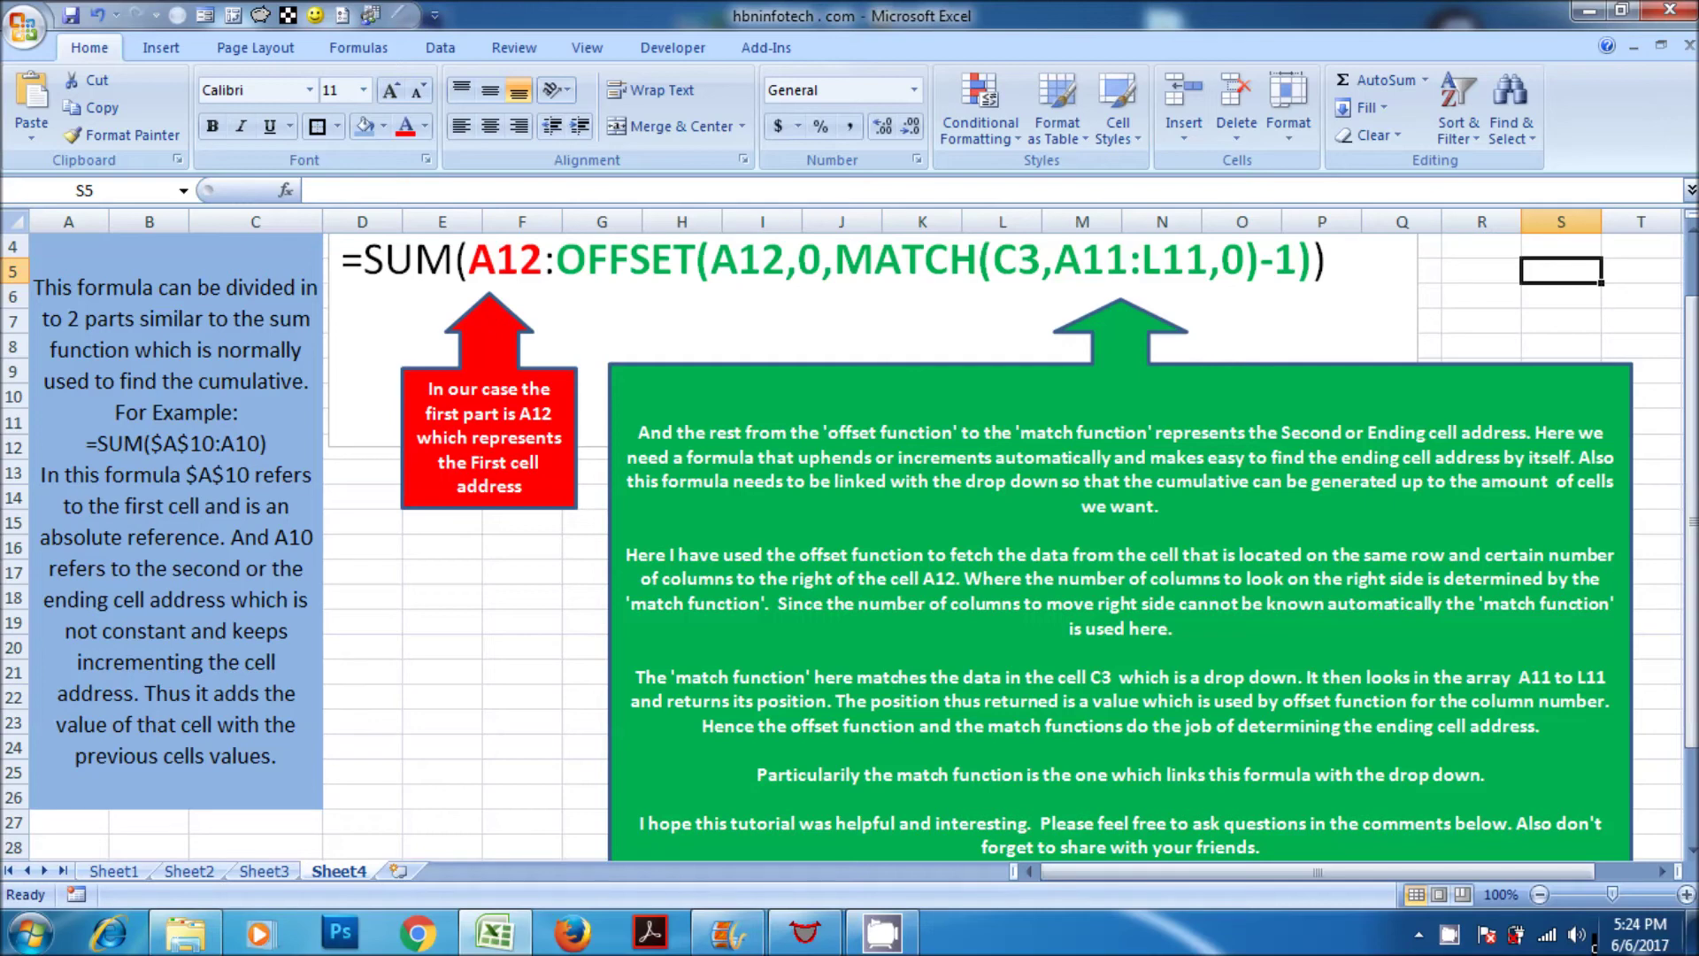
{"action": "mouse_move", "coordinate": [1636, 947]}
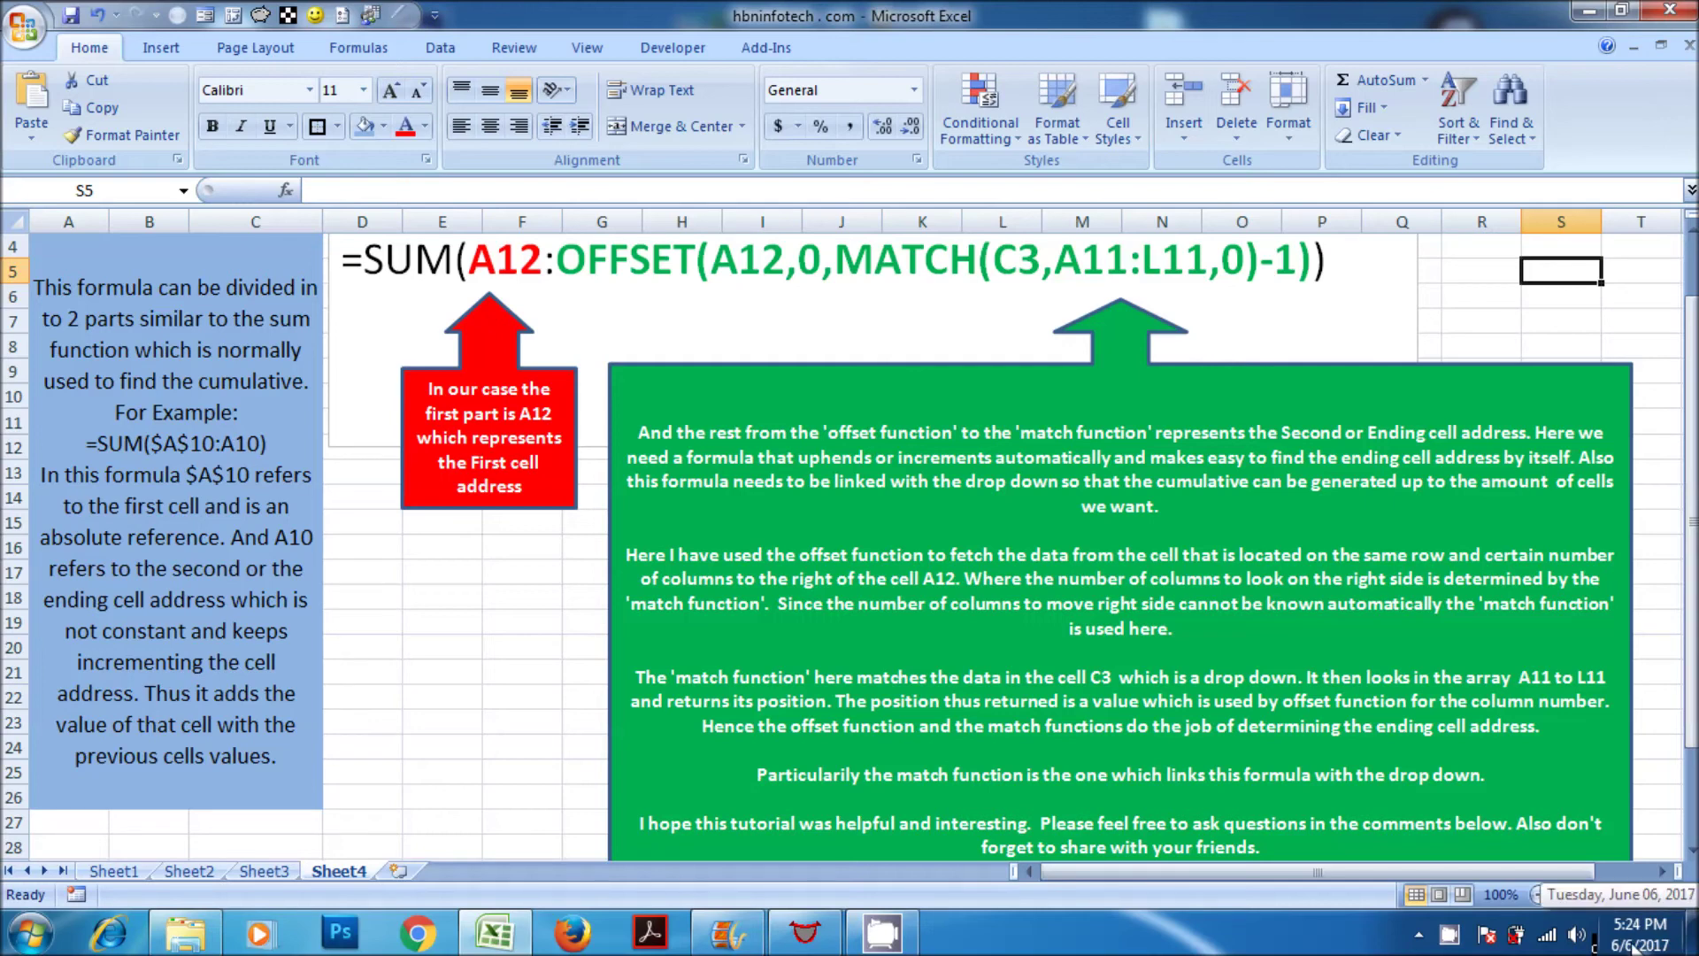